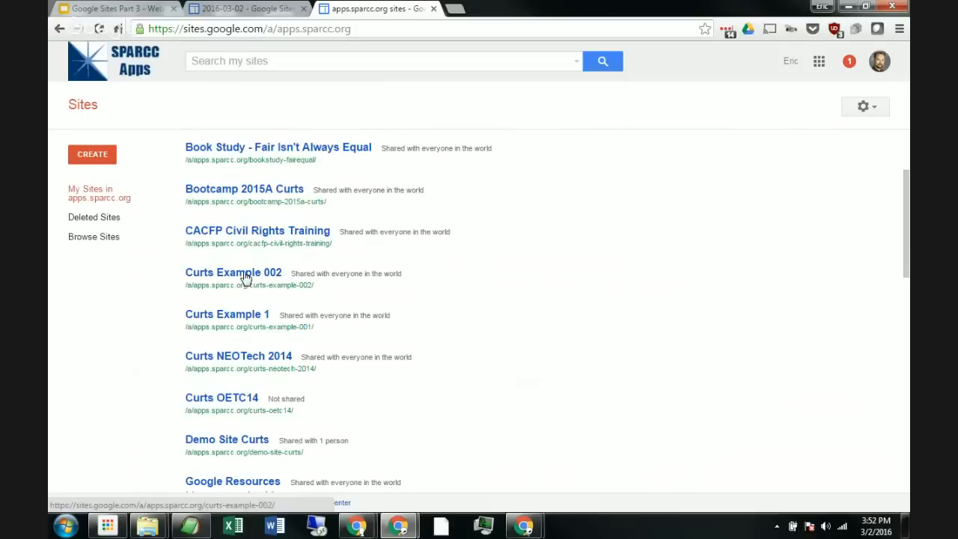
Step: Open the Curts Example 002 site from the sites list
left_click(246, 281)
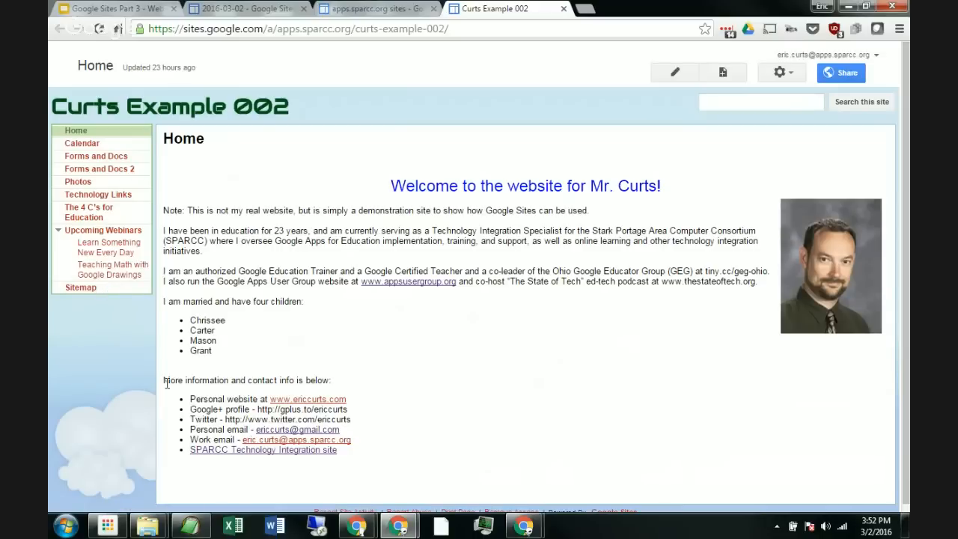
key("ctrl+plus")
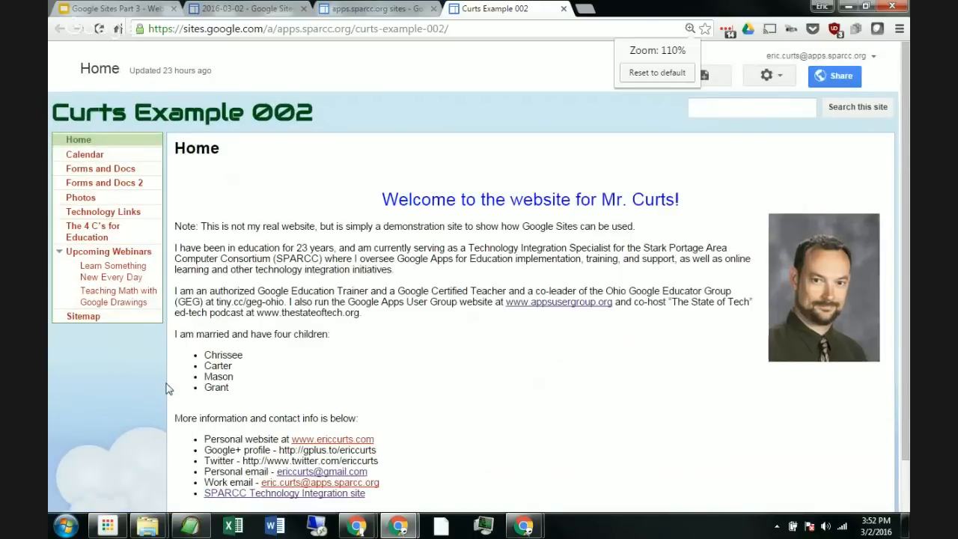
key("ctrl+plus")
key("ctrl+plus")
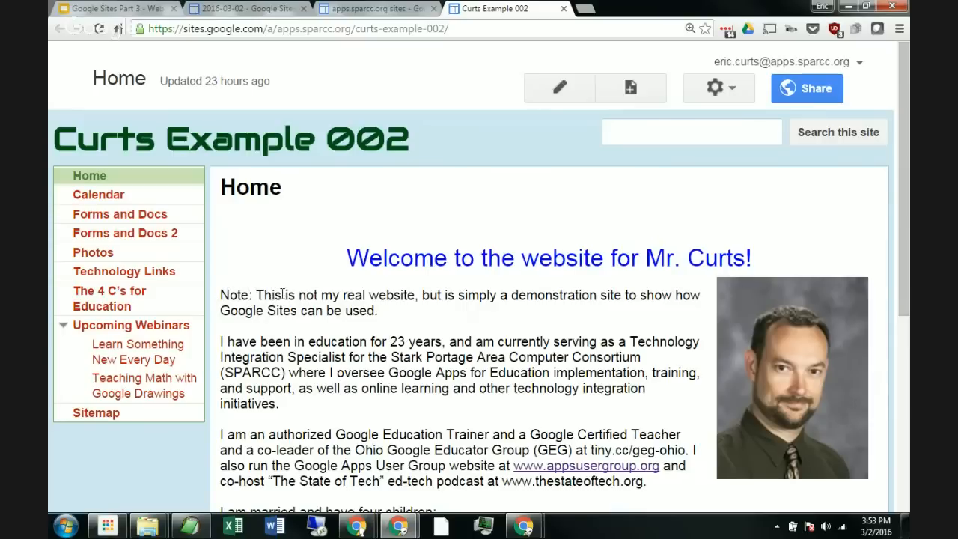
Step: Open the site layout editor from the more actions options
left_click(716, 90)
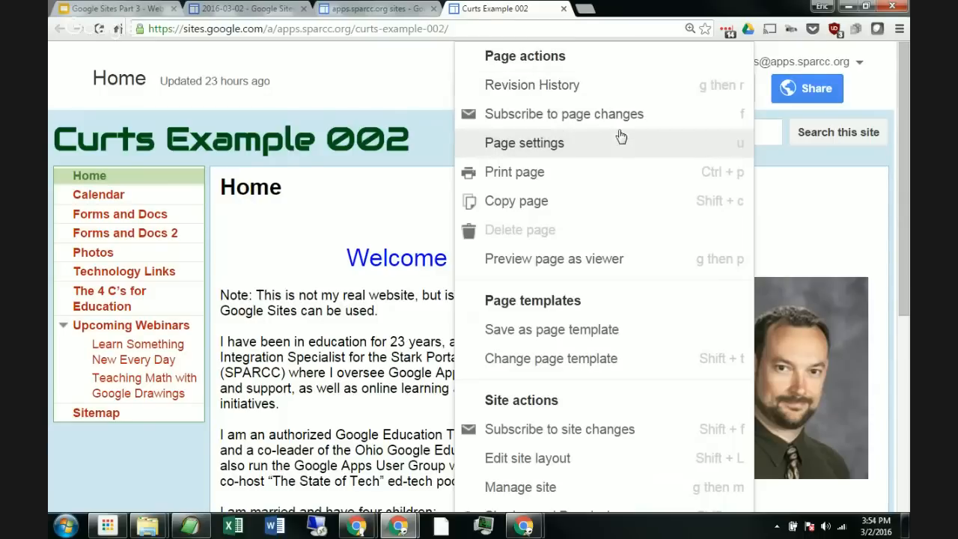
scroll(619, 136, "down", 1)
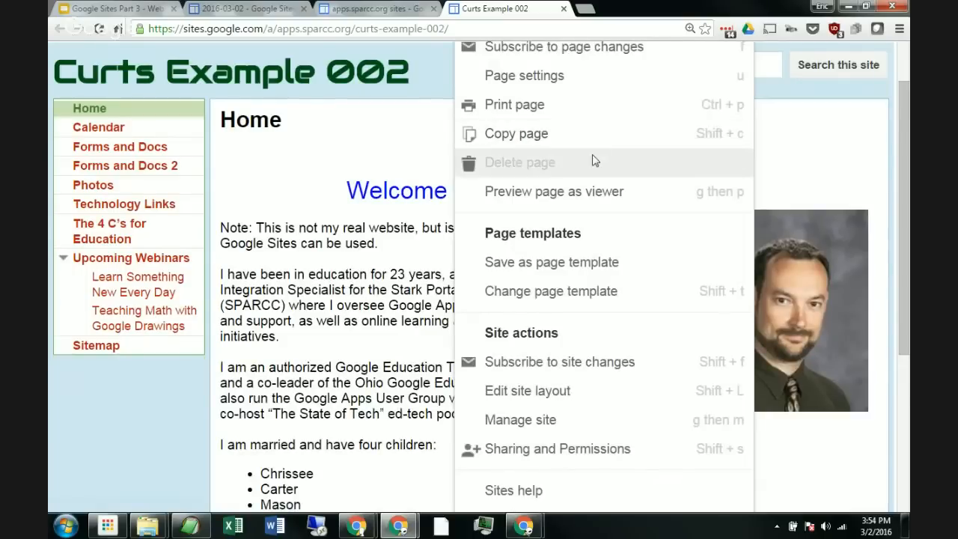
scroll(593, 159, "down", 1)
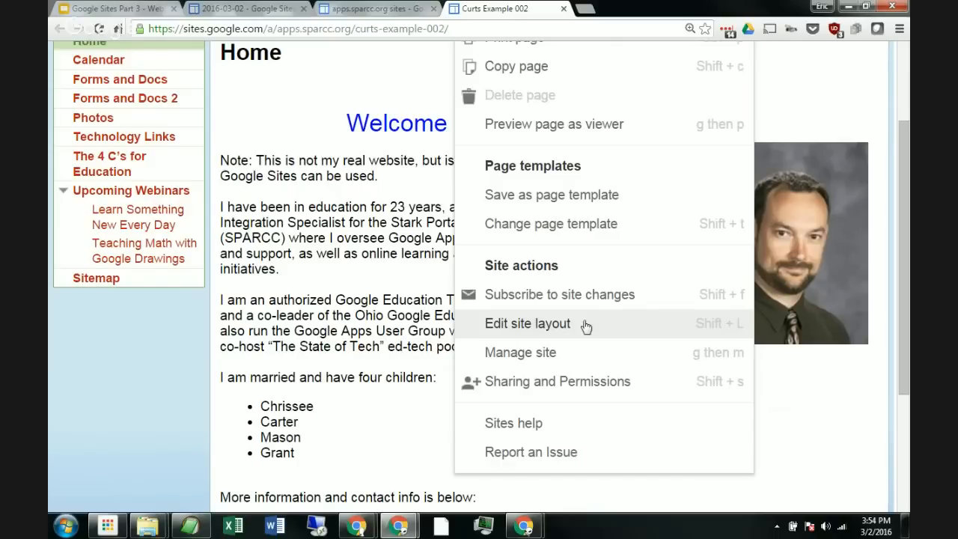
scroll(568, 241, "up", 3)
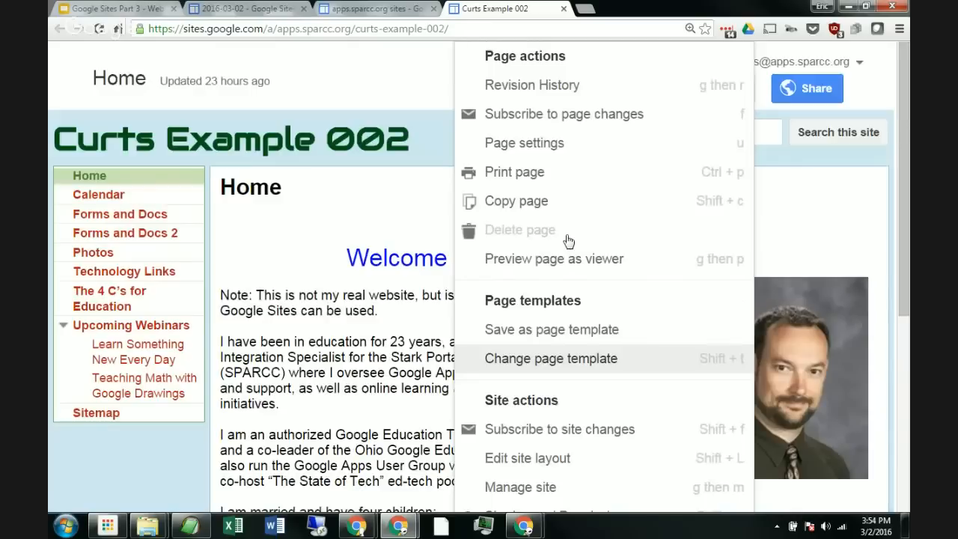
left_click(759, 117)
left_click(730, 90)
scroll(608, 117, "down", 2)
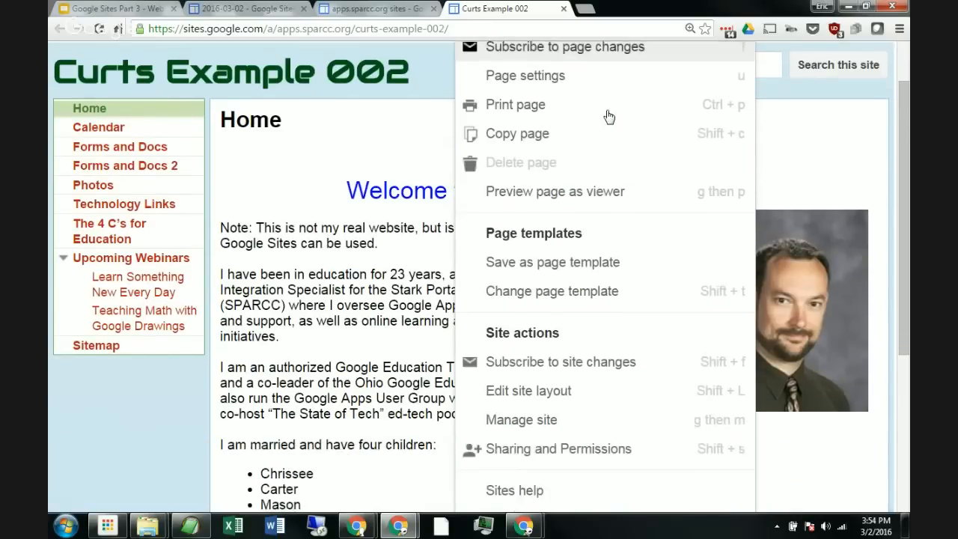
scroll(608, 118, "down", 3)
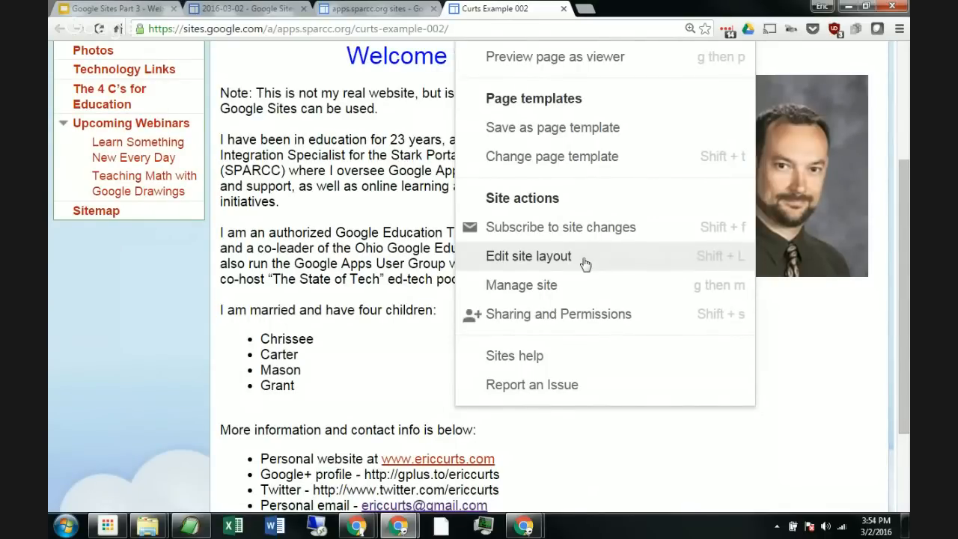
left_click(525, 259)
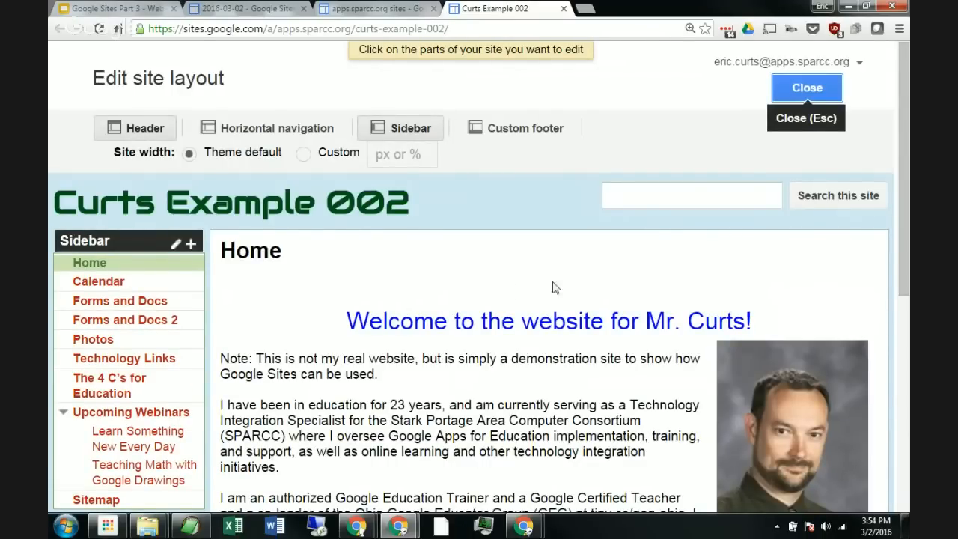
Step: Toggle the sidebar off and back on in the layout editor
scroll(513, 296, "down", 2)
scroll(509, 298, "up", 2)
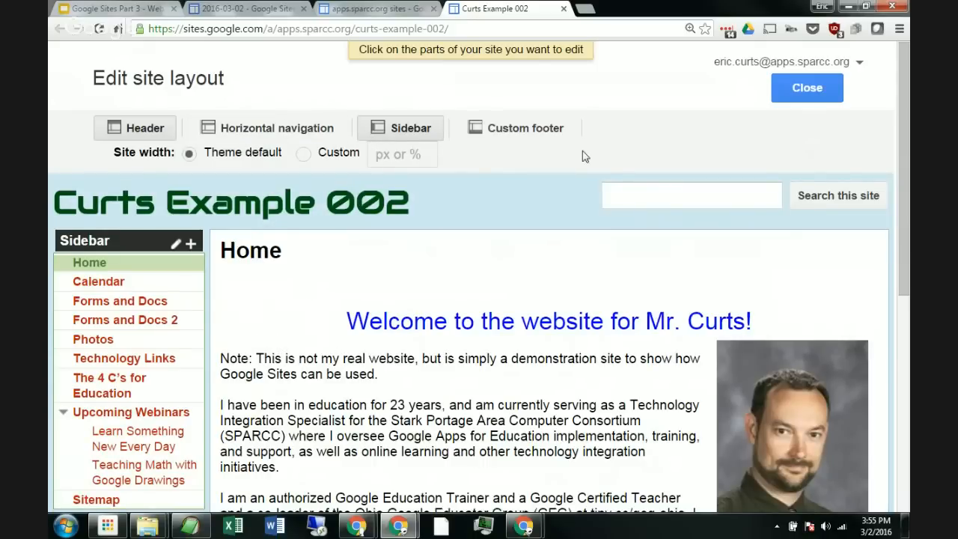
left_click(427, 130)
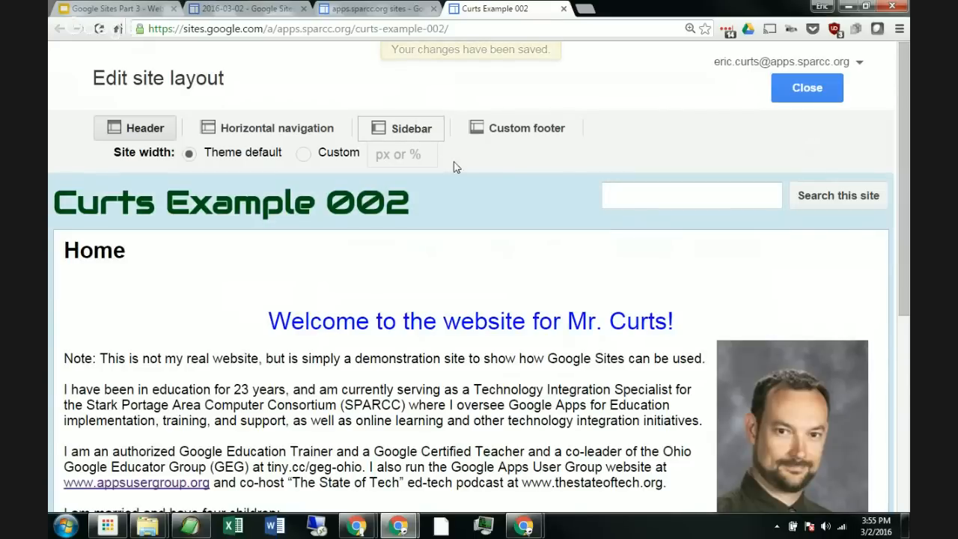
left_click(408, 130)
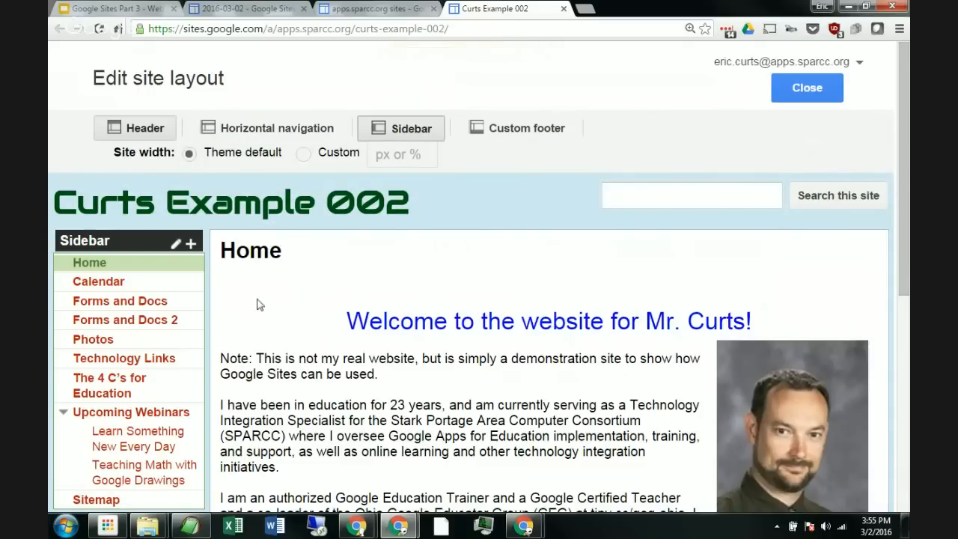
Step: Examine the sidebar and its navigation gadget in the layout editor
mouse_move(139, 300)
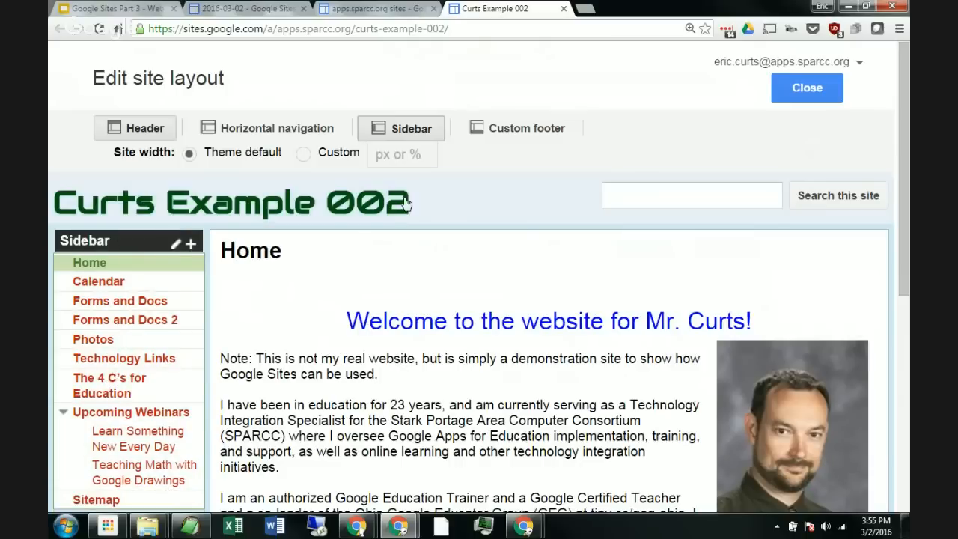
scroll(472, 208, "down", 3)
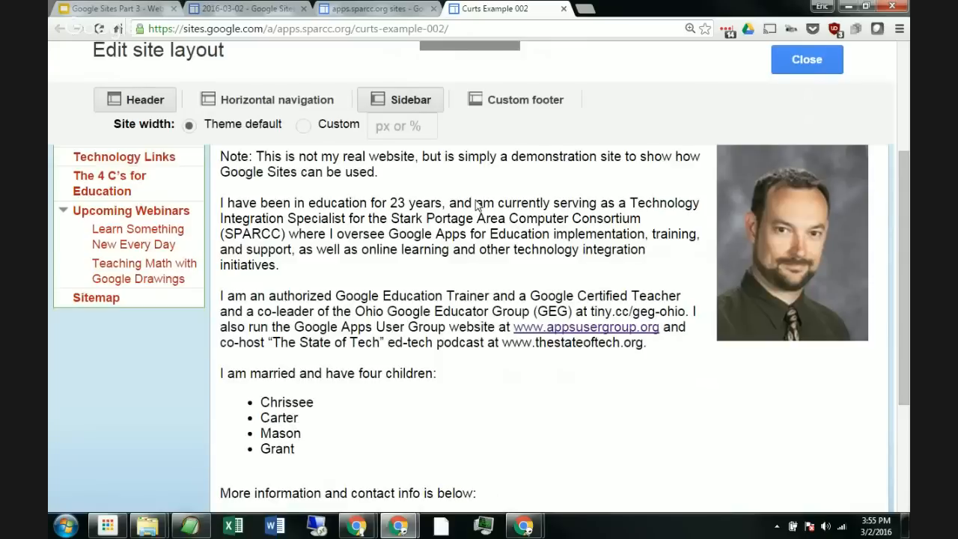
scroll(476, 206, "down", 3)
scroll(137, 291, "up", 6)
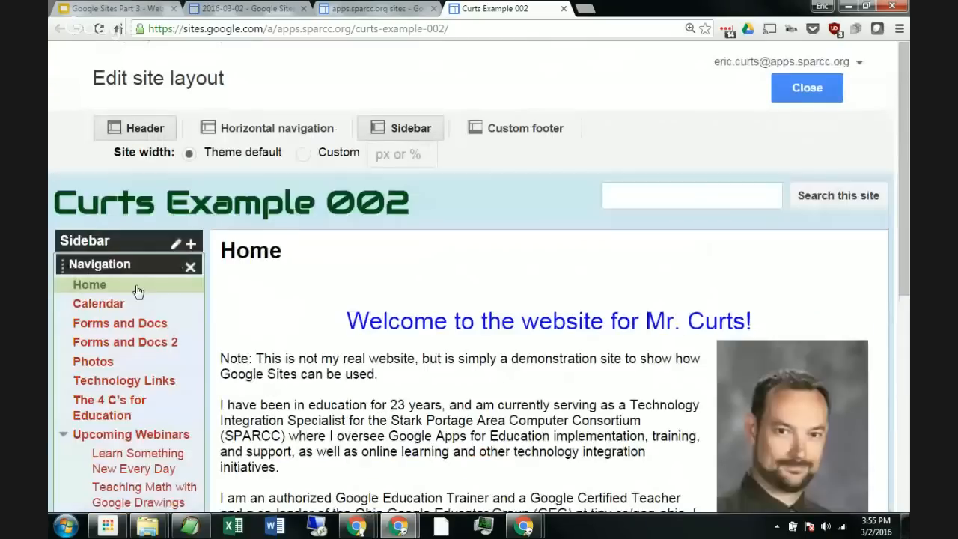
scroll(160, 309, "down", 2)
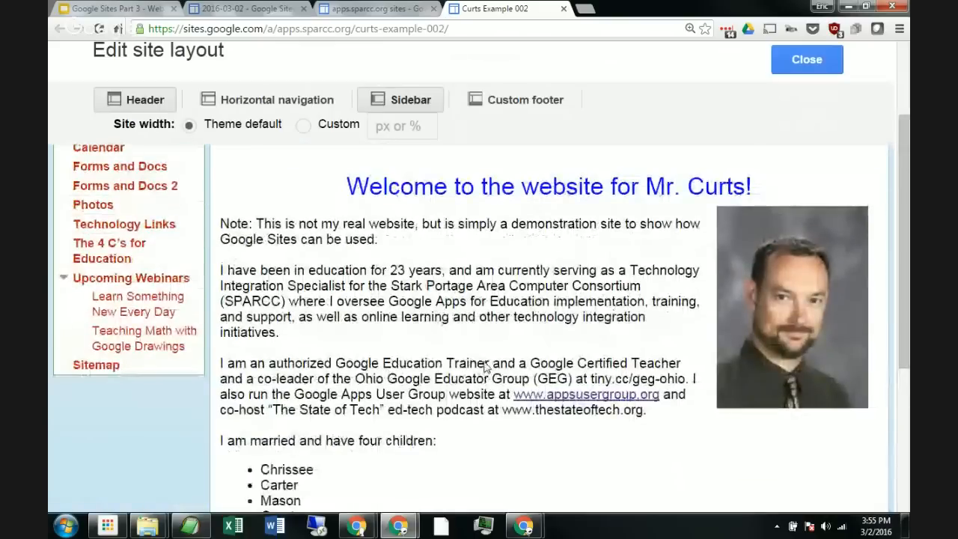
scroll(479, 359, "up", 2)
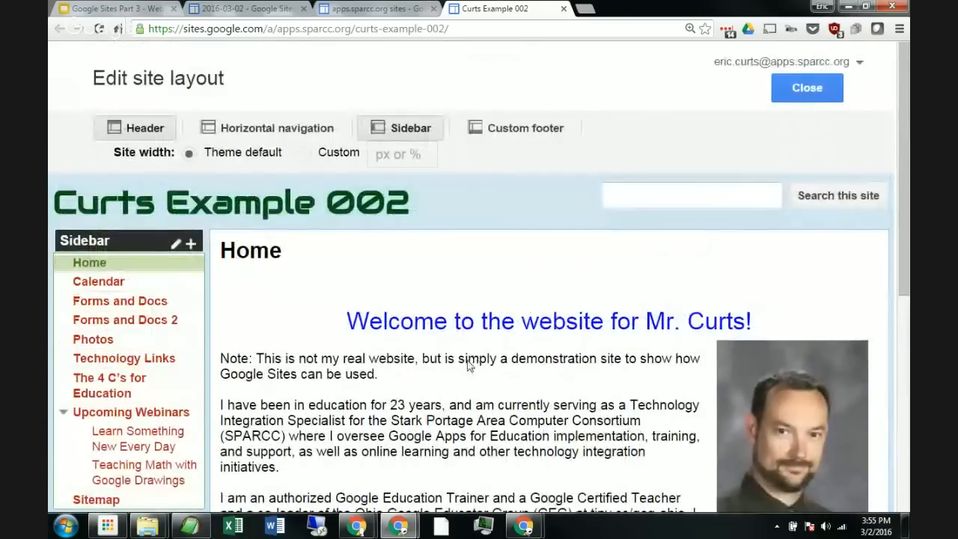
scroll(464, 372, "down", 3)
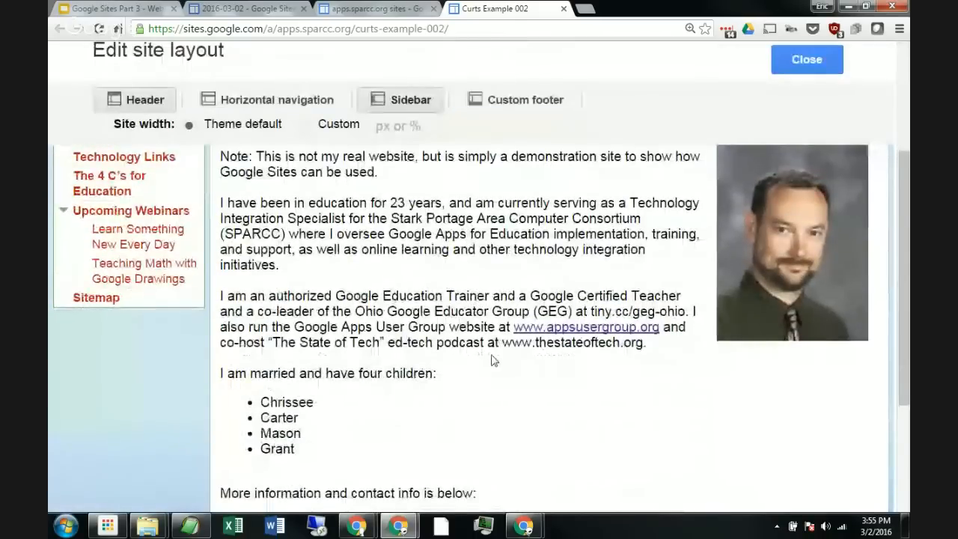
scroll(491, 359, "up", 3)
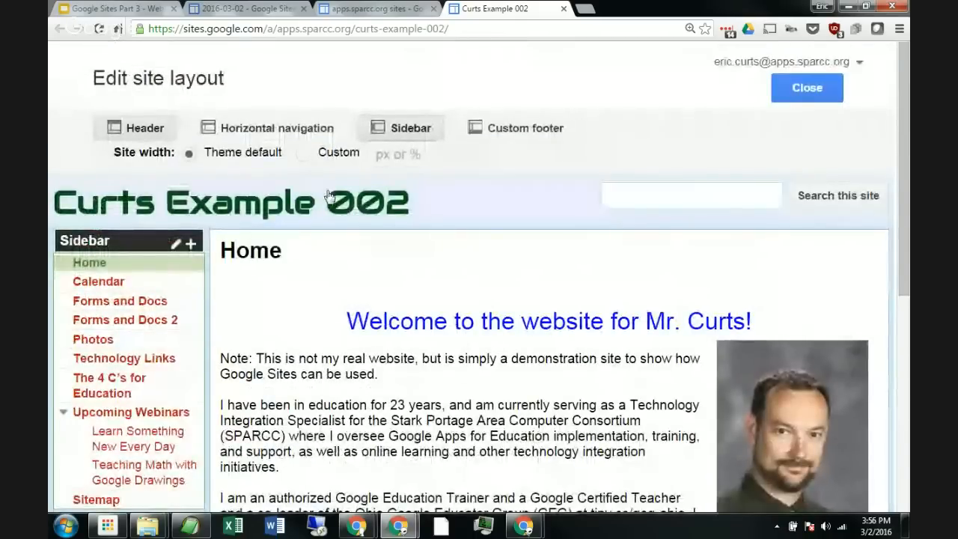
mouse_move(133, 278)
scroll(119, 303, "down", 5)
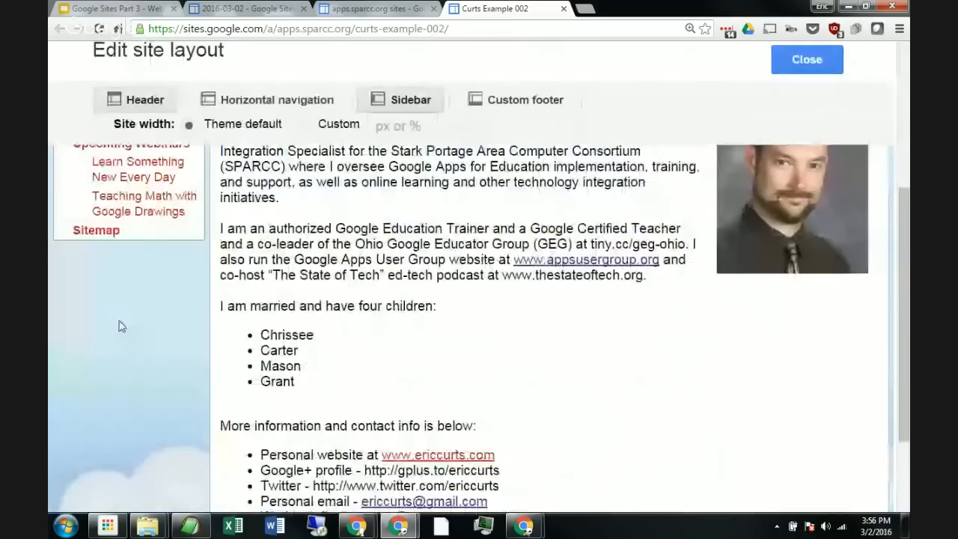
scroll(124, 323, "up", 4)
scroll(142, 322, "up", 1)
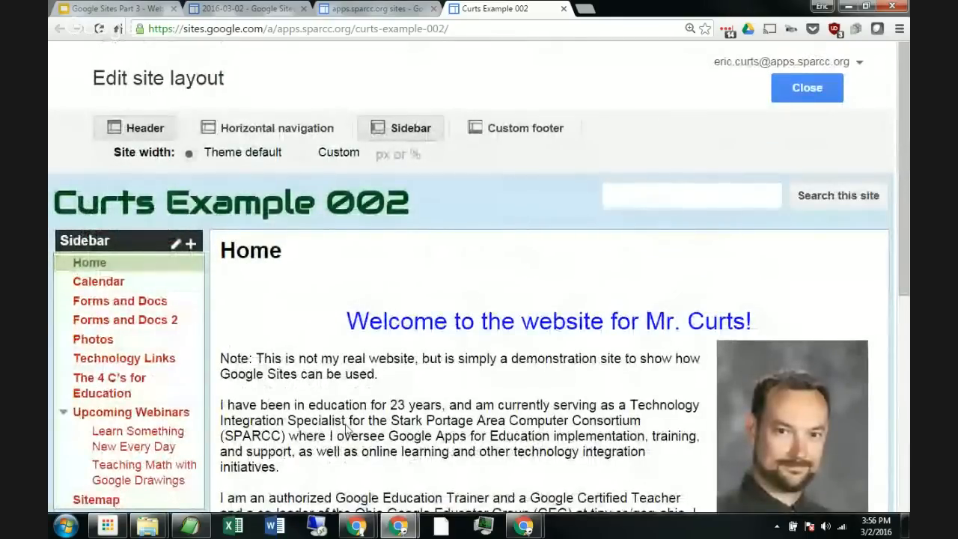
mouse_move(186, 314)
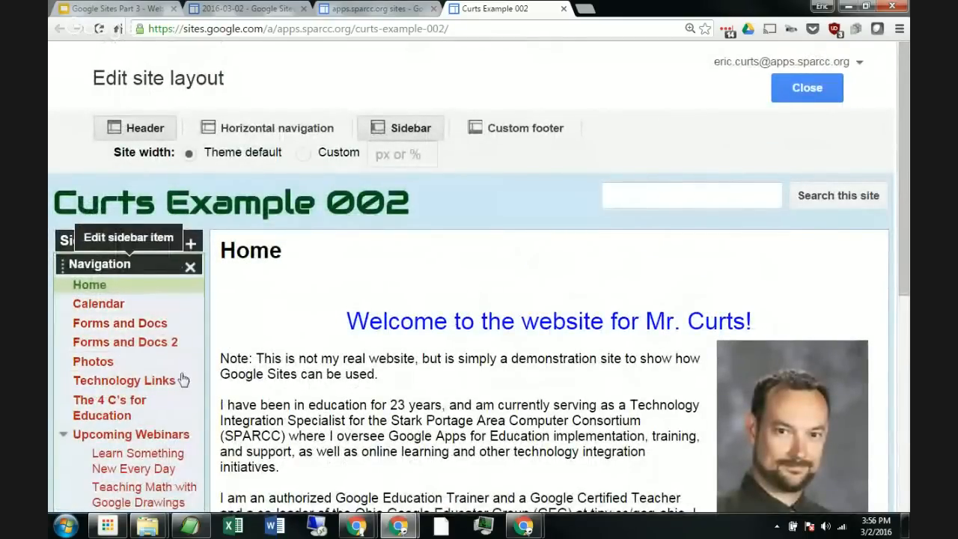
scroll(346, 389, "down", 2)
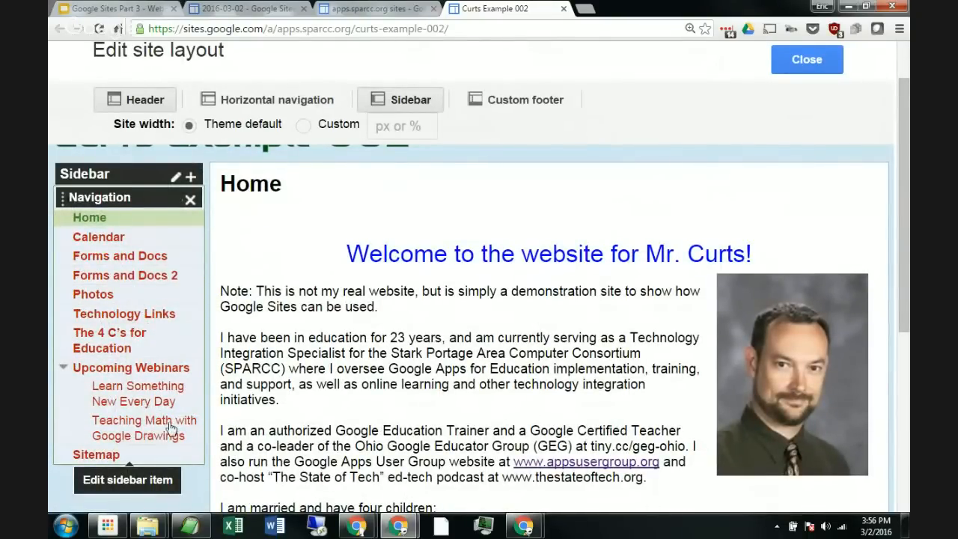
left_click(125, 309)
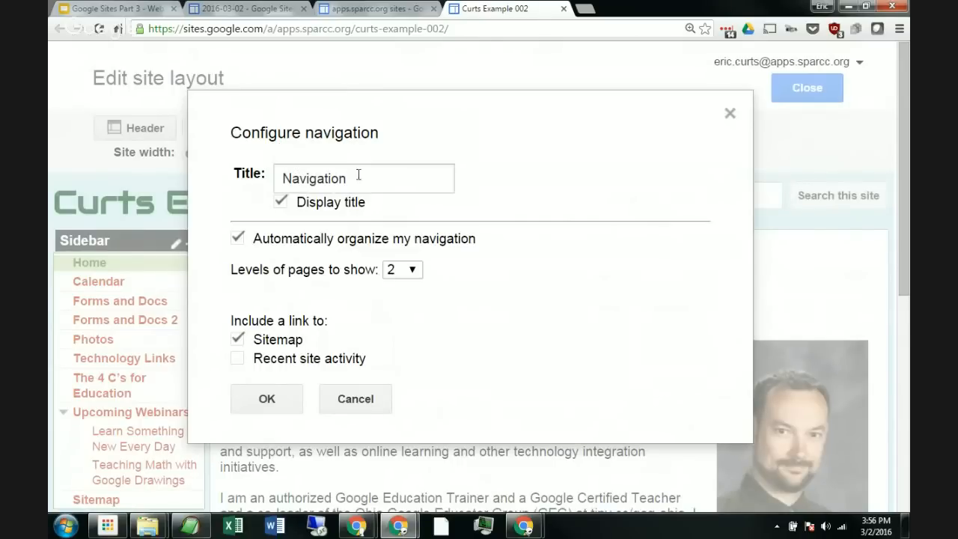
left_click_drag(361, 175, 266, 180)
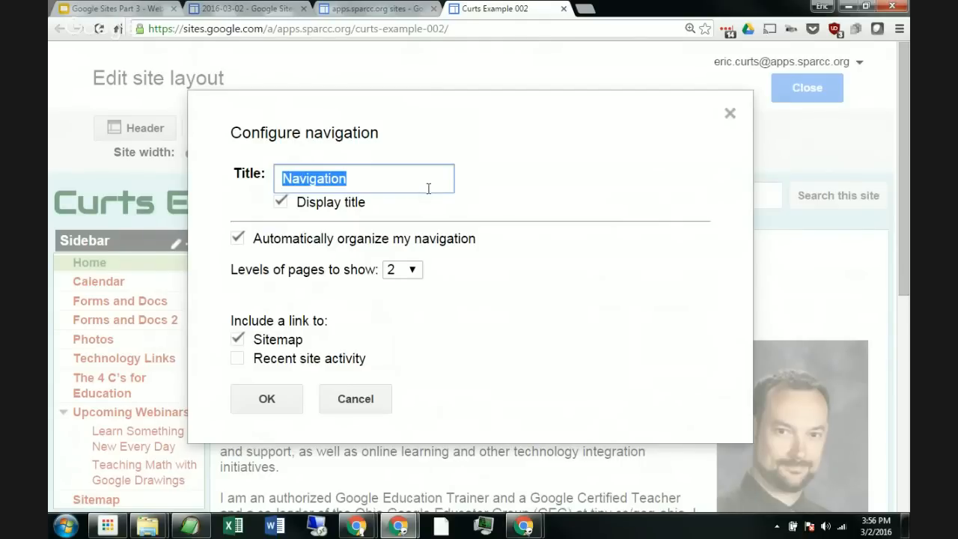
left_click(506, 183)
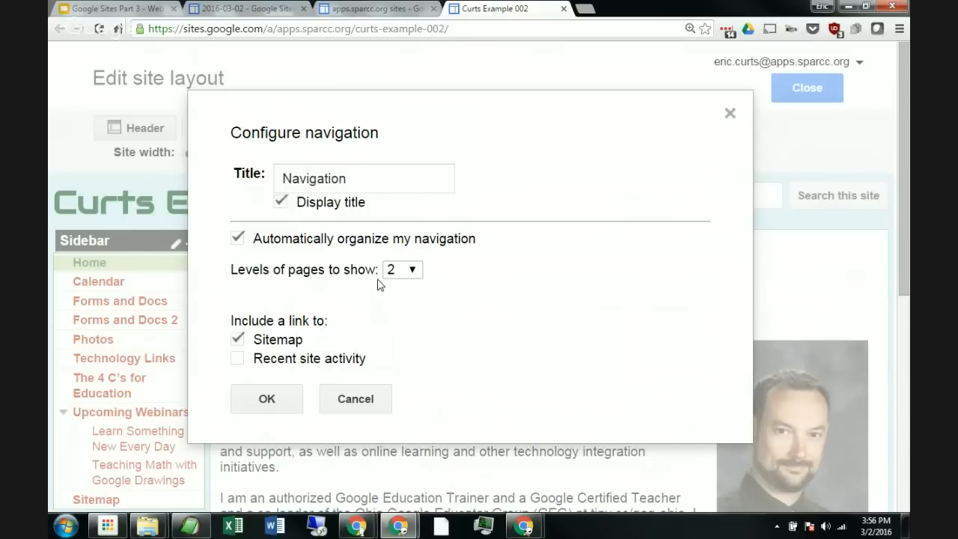
left_click(413, 270)
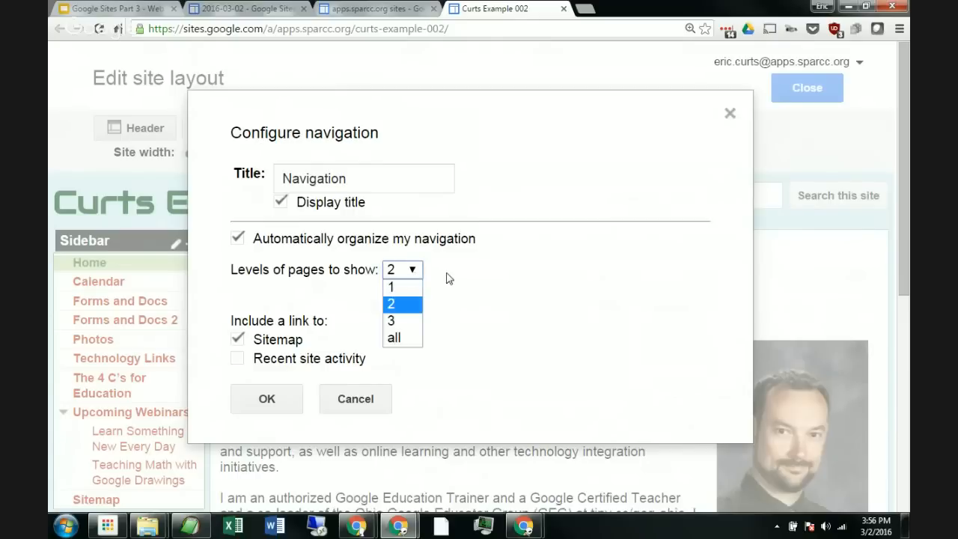
left_click(447, 277)
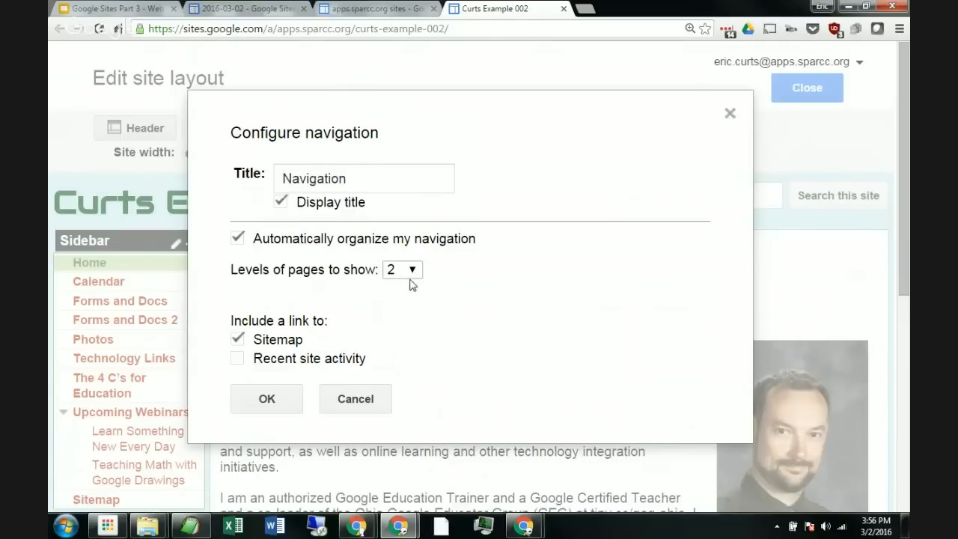
left_click(360, 397)
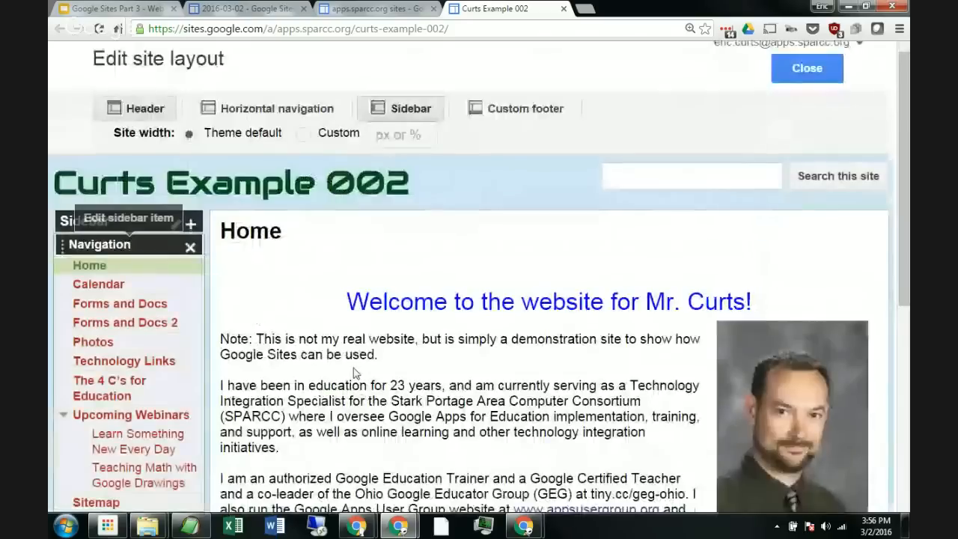
Step: Set the sidebar navigation to show 1 level of pages
scroll(188, 324, "down", 1)
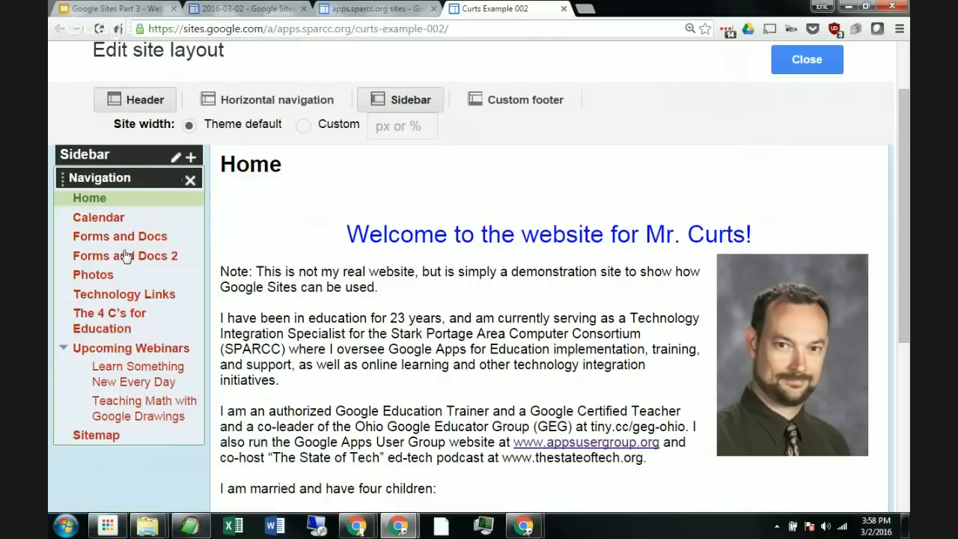
left_click(118, 310)
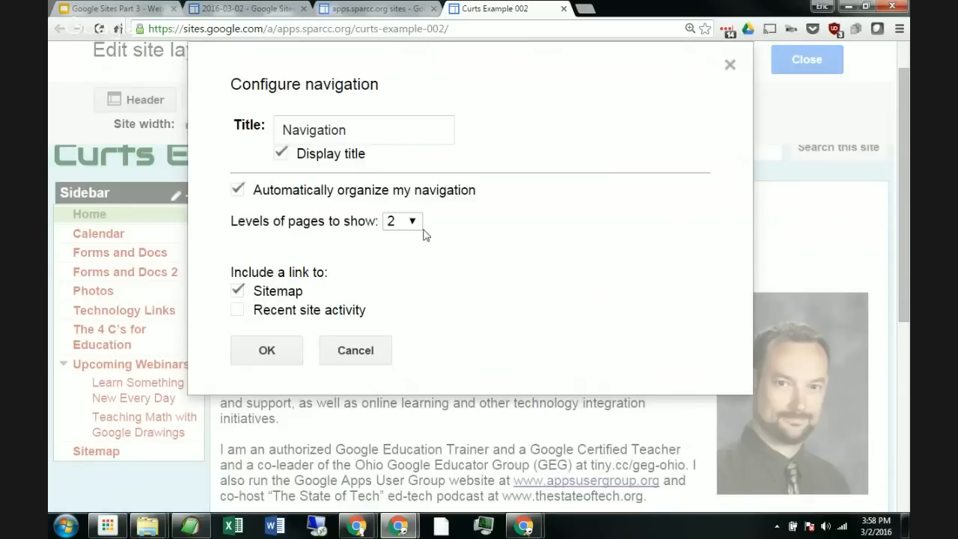
left_click(413, 222)
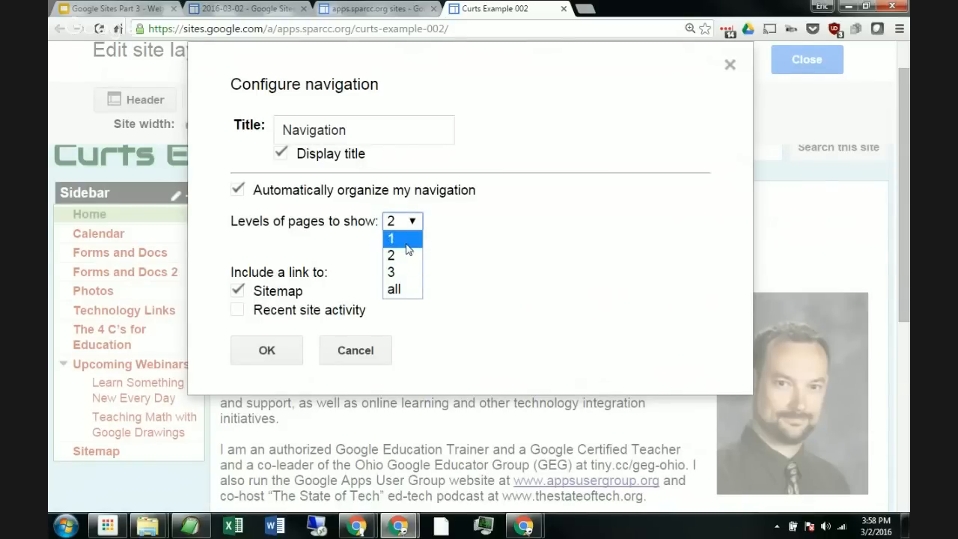
left_click(406, 244)
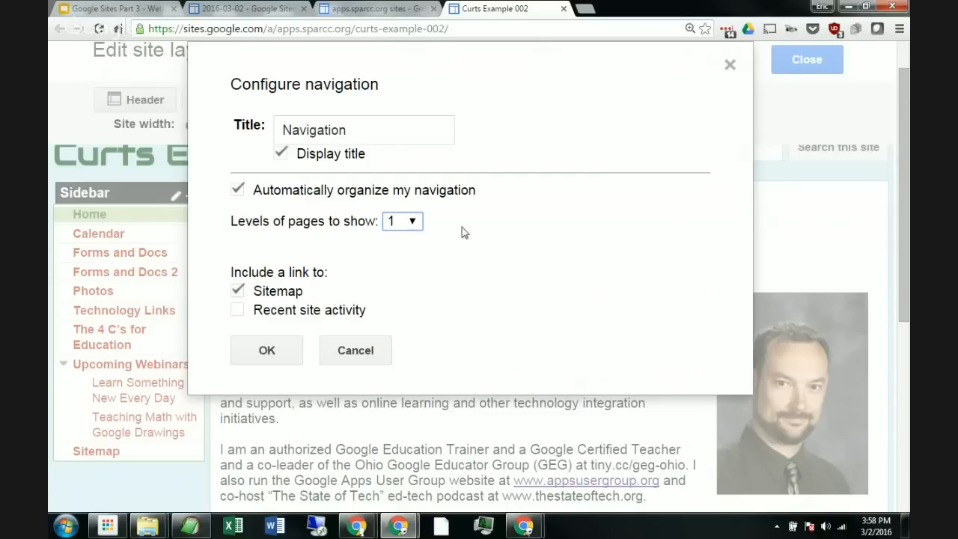
left_click(269, 352)
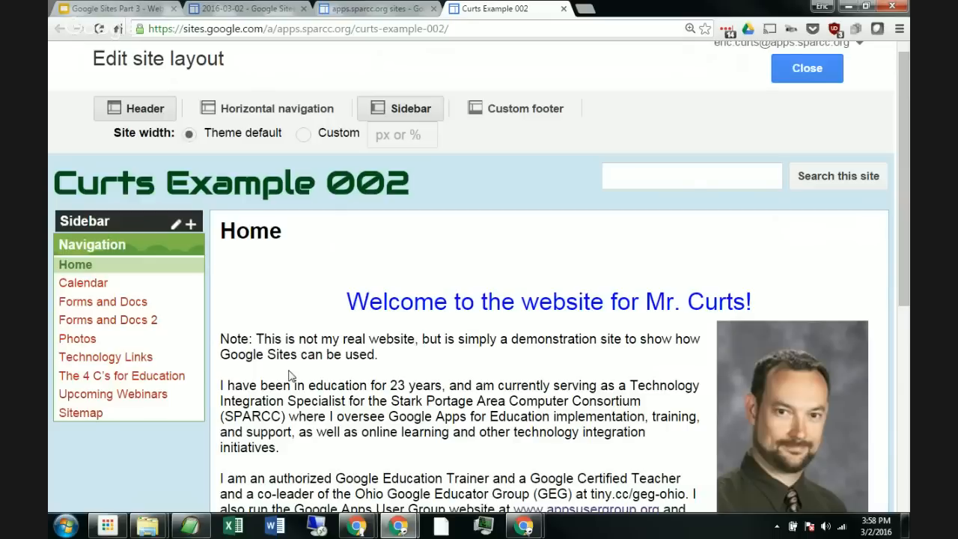
Step: Open the sidebar navigation gadget's settings and turn off automatic organization of the navigation
mouse_move(131, 269)
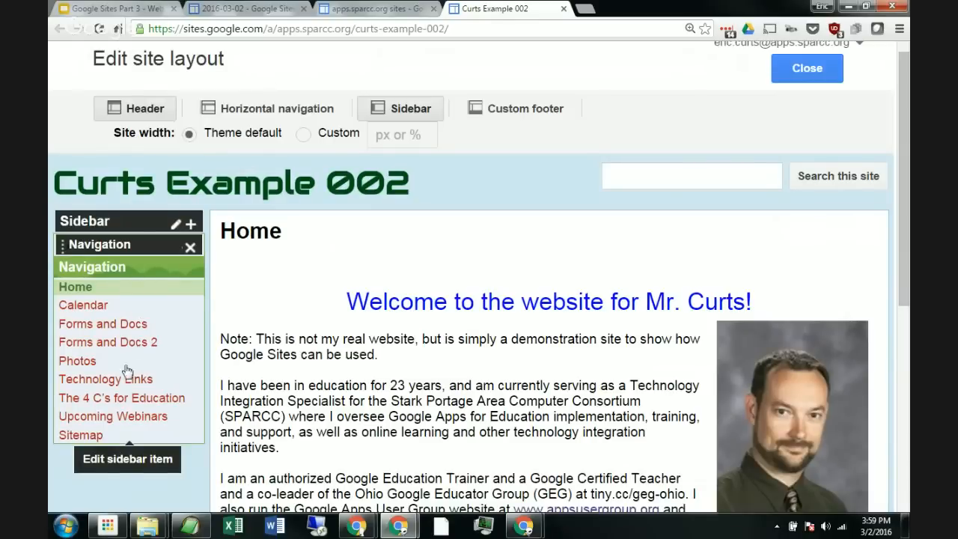
left_click(118, 357)
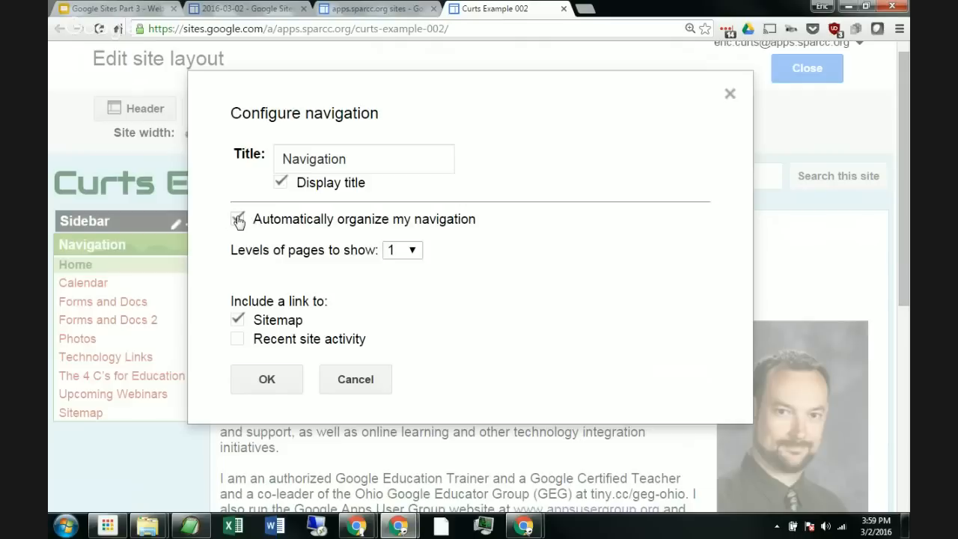
left_click(238, 220)
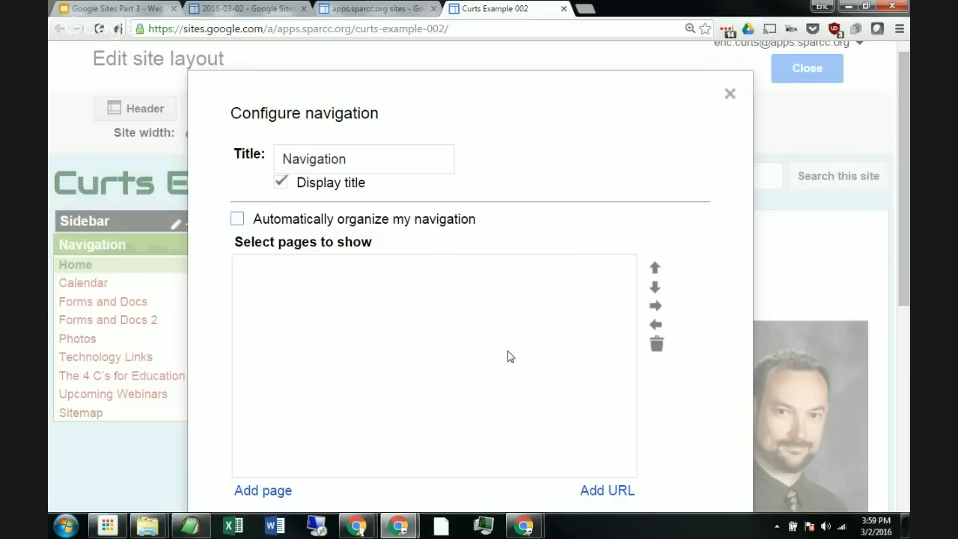
Step: Add the Technology Links page to the navigation's list of pages to show
key("ctrl+minus")
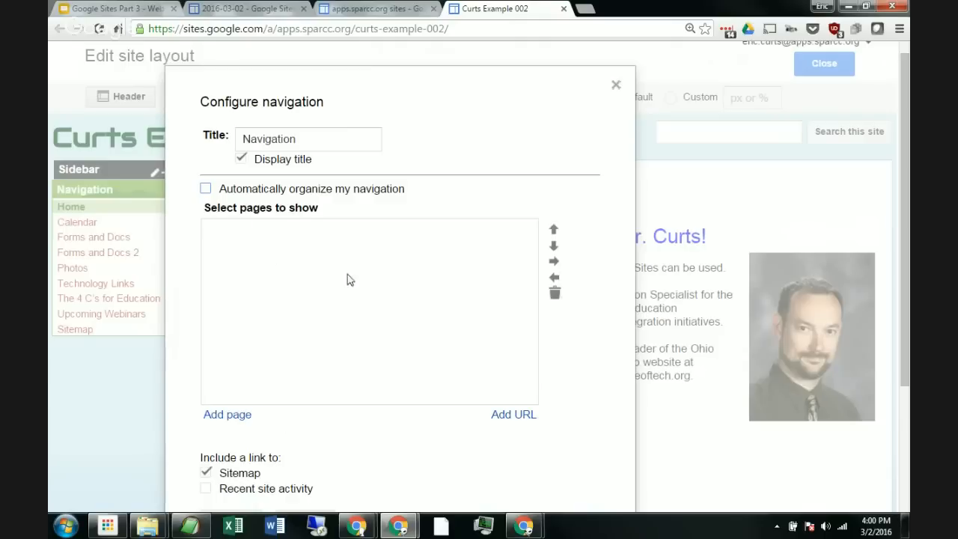
left_click(233, 416)
scroll(479, 349, "down", 1)
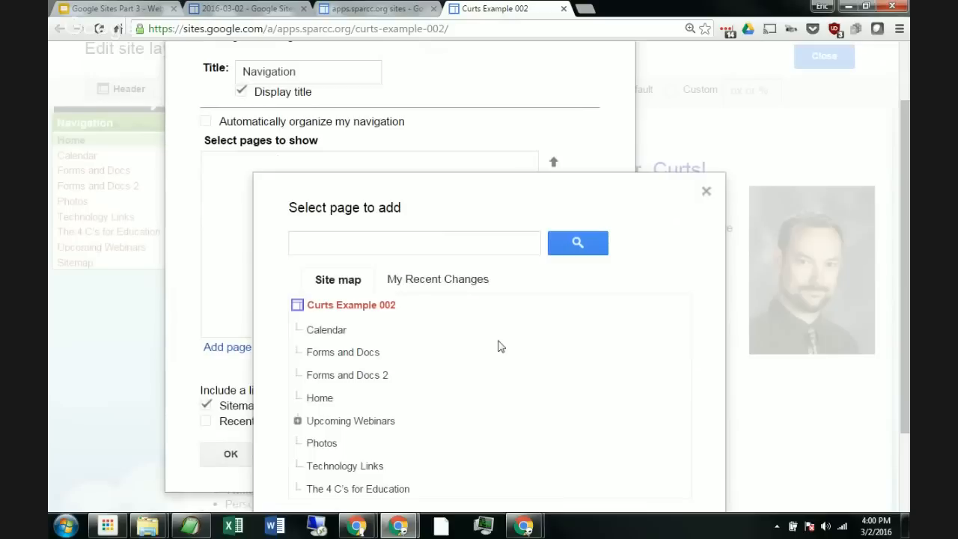
scroll(425, 359, "down", 1)
scroll(385, 289, "down", 1)
scroll(386, 290, "up", 1)
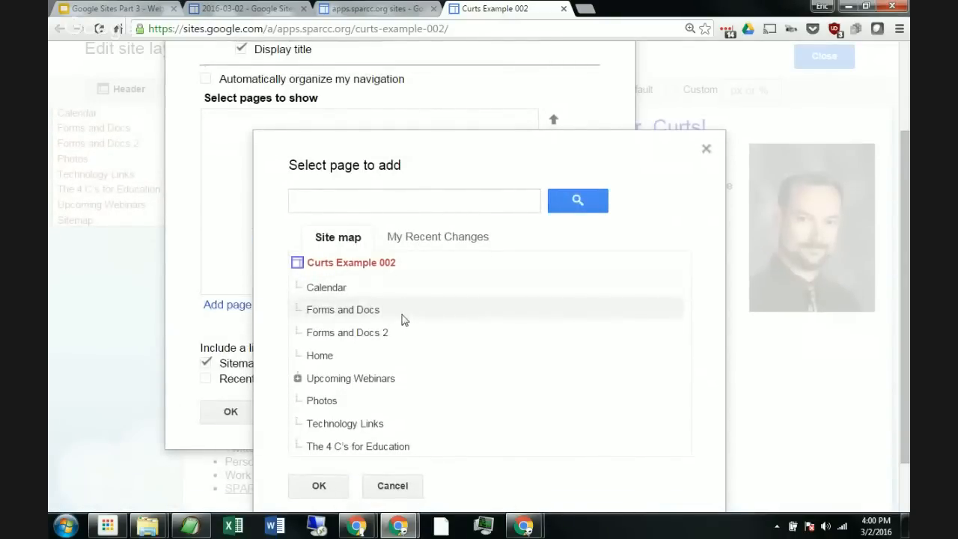
left_click(369, 426)
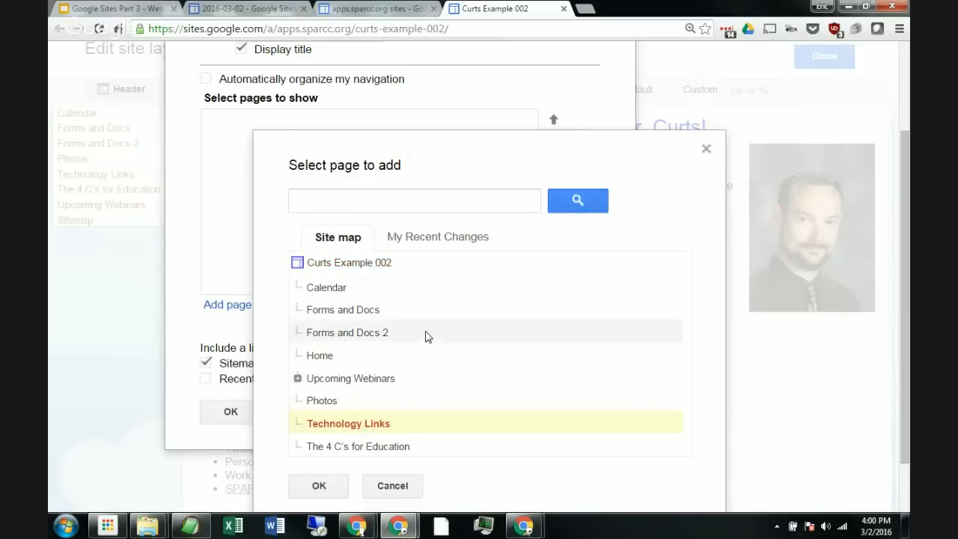
left_click(321, 486)
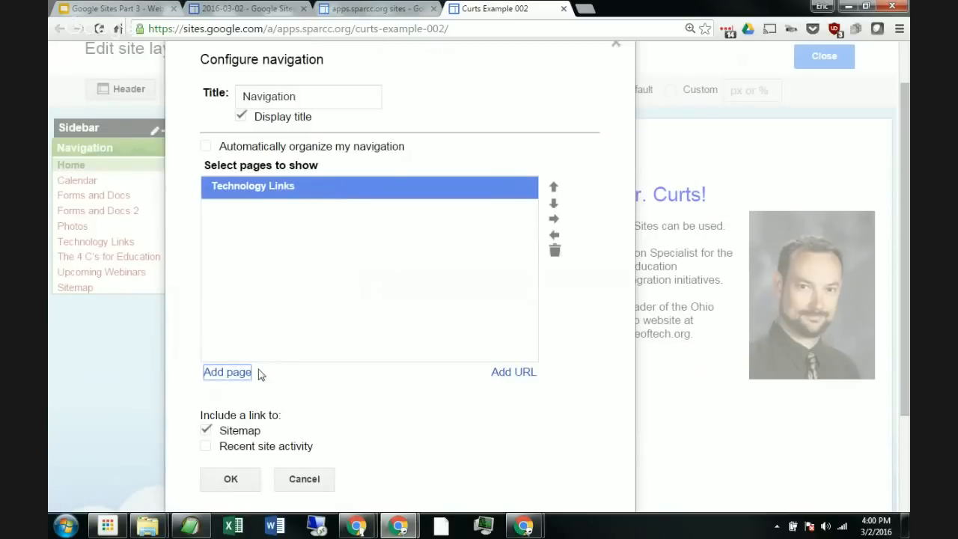
Step: Add the Forms and Docs page to the navigation list
left_click(239, 372)
scroll(361, 341, "down", 2)
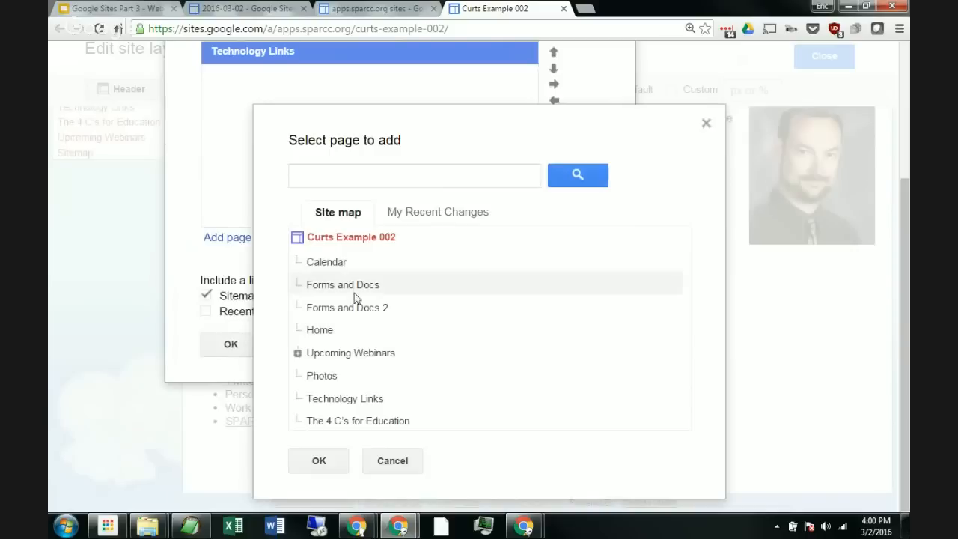
left_click(354, 290)
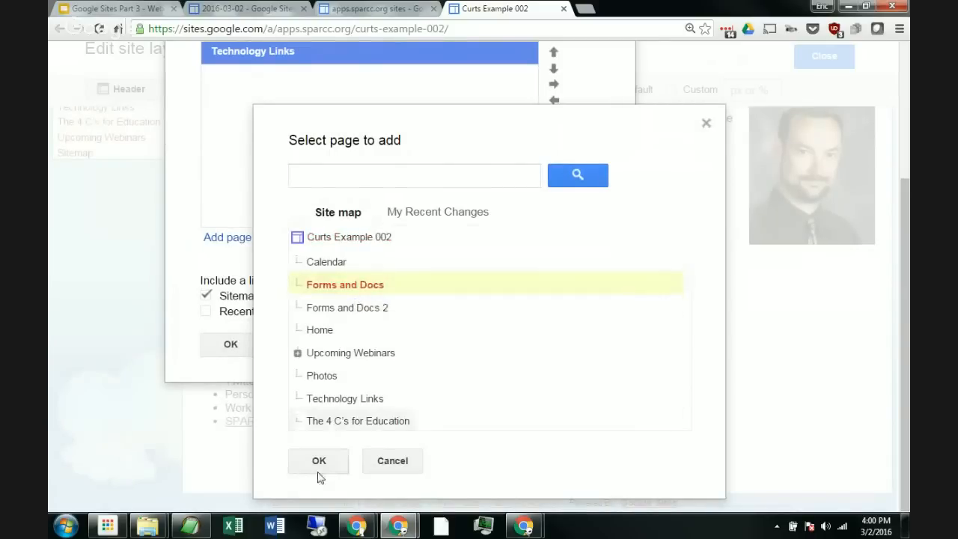
left_click(319, 460)
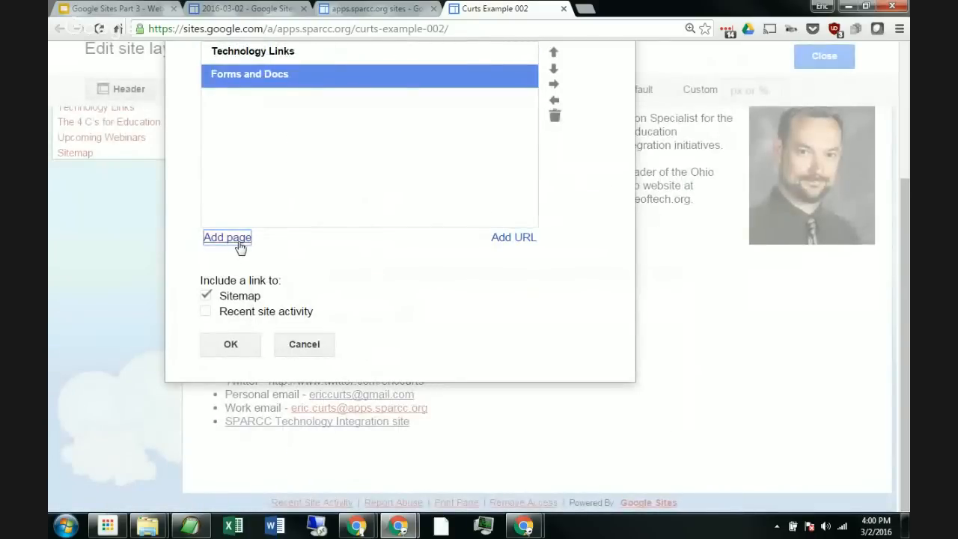
Step: Add the Photos page to the navigation list
left_click(227, 237)
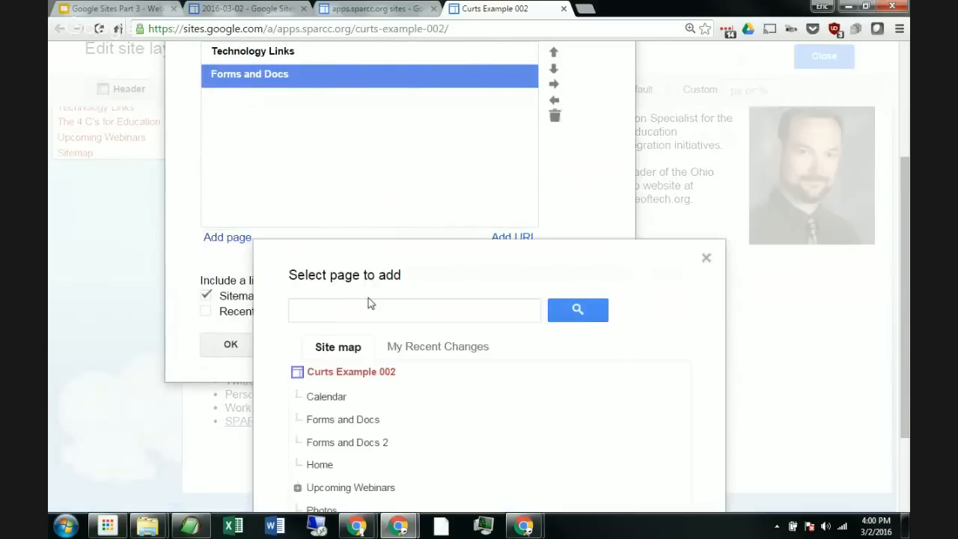
scroll(402, 316, "down", 2)
left_click(342, 387)
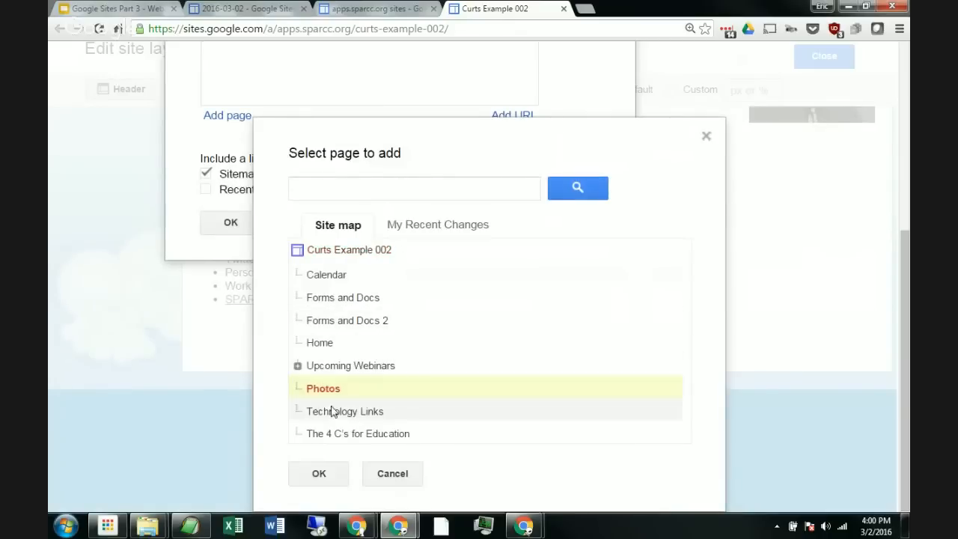
left_click(331, 479)
Step: Add the Upcoming Webinars page to the navigation list
left_click(227, 237)
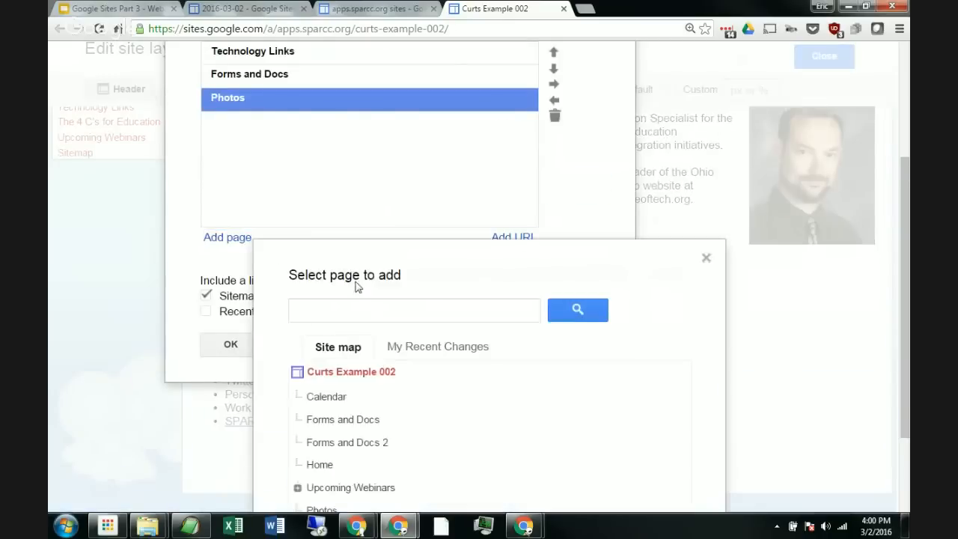
scroll(357, 284, "down", 2)
left_click(369, 366)
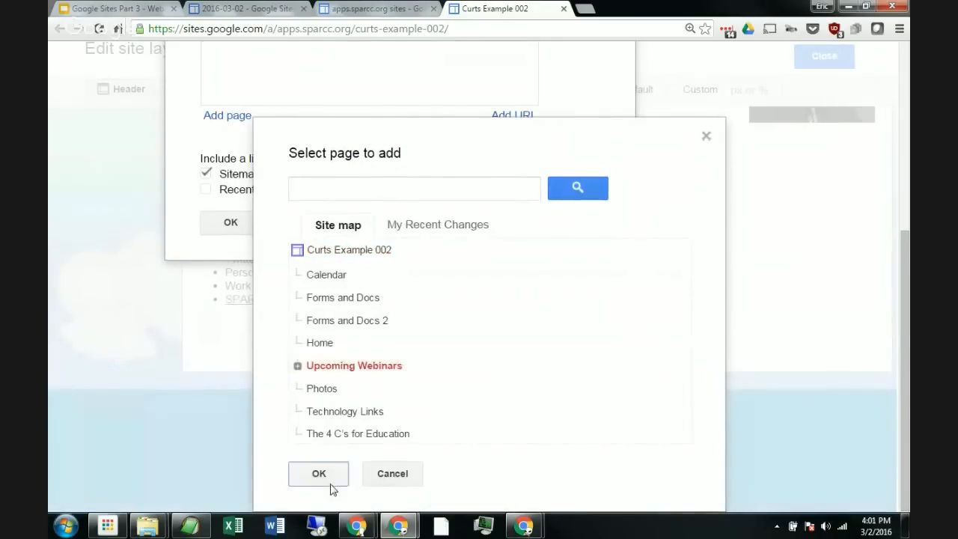
left_click(330, 478)
Step: Add The 4 C's for Education page to the navigation list
left_click(217, 237)
scroll(341, 258, "down", 2)
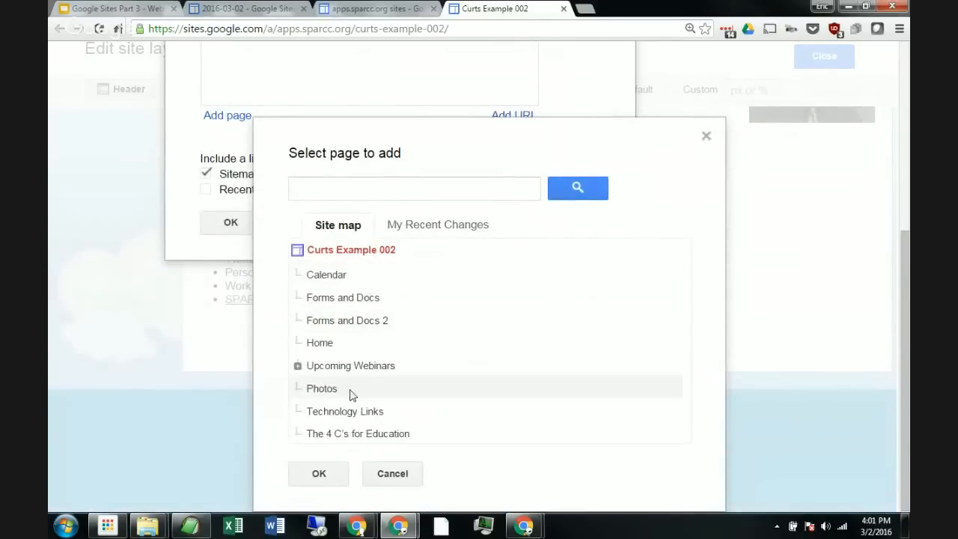
left_click(348, 437)
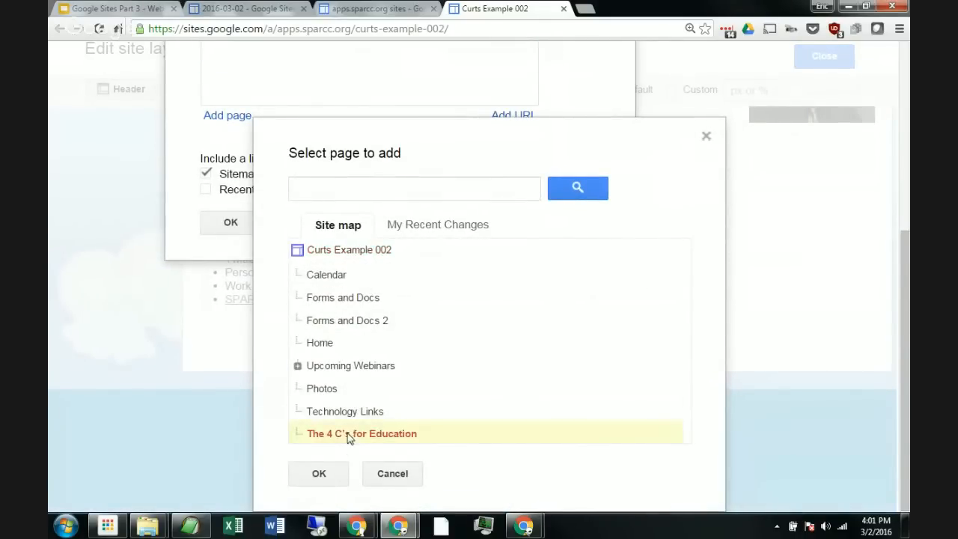
left_click(329, 483)
Step: Try to add the Home page, saving the navigation configuration in the process
scroll(263, 226, "up", 2)
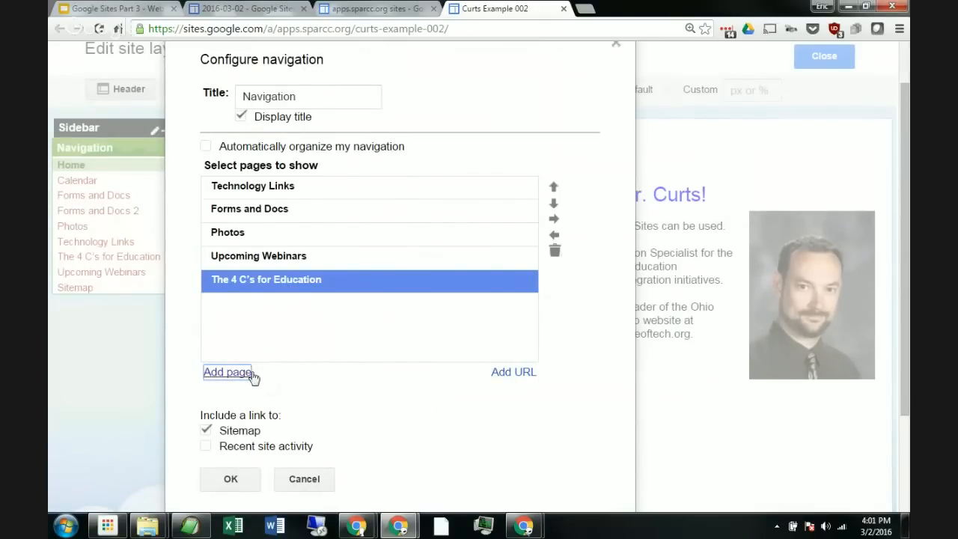
left_click(252, 374)
scroll(386, 344, "down", 1)
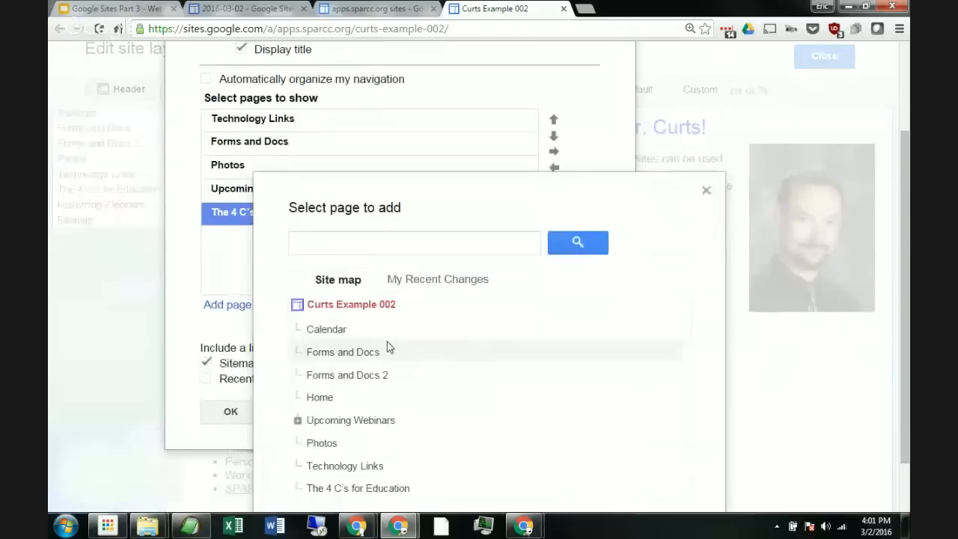
left_click(327, 401)
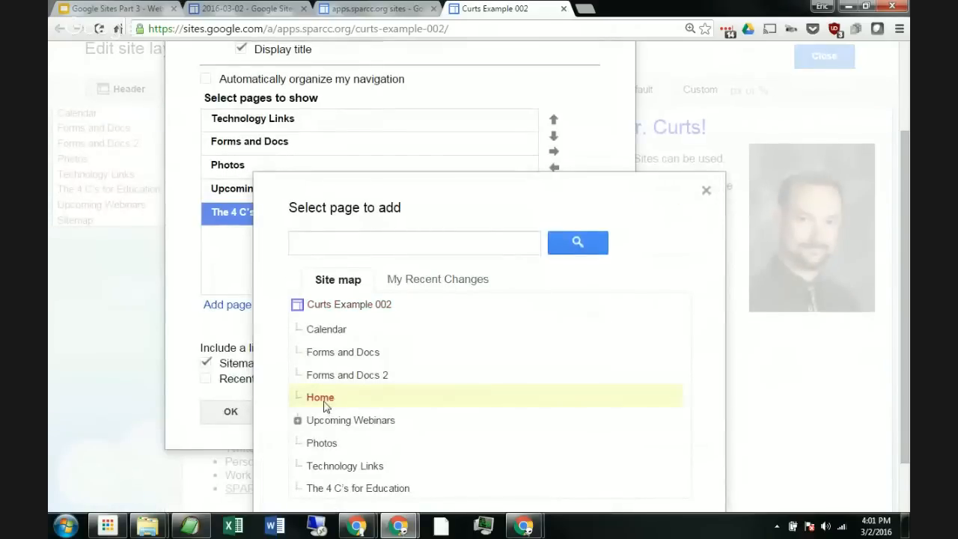
left_click(230, 413)
scroll(374, 275, "down", 3)
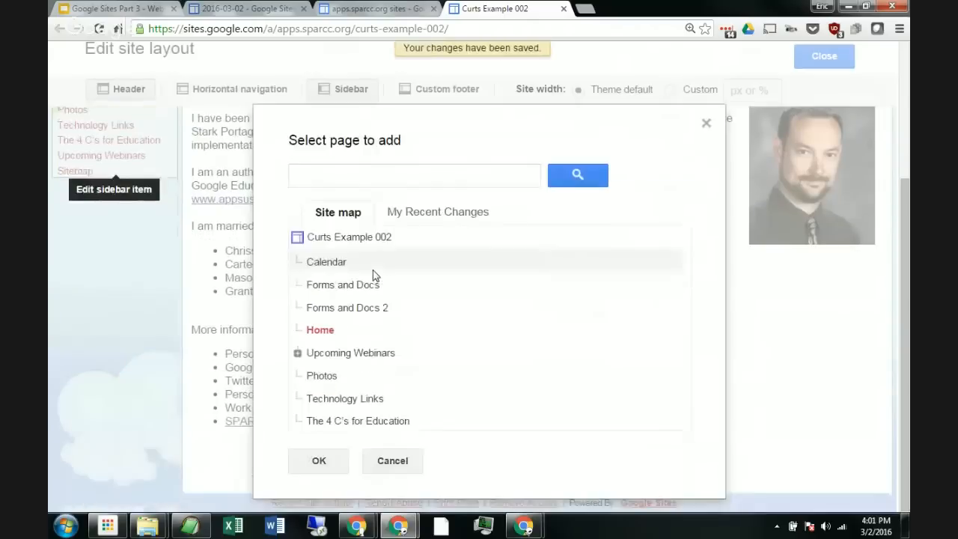
left_click(314, 460)
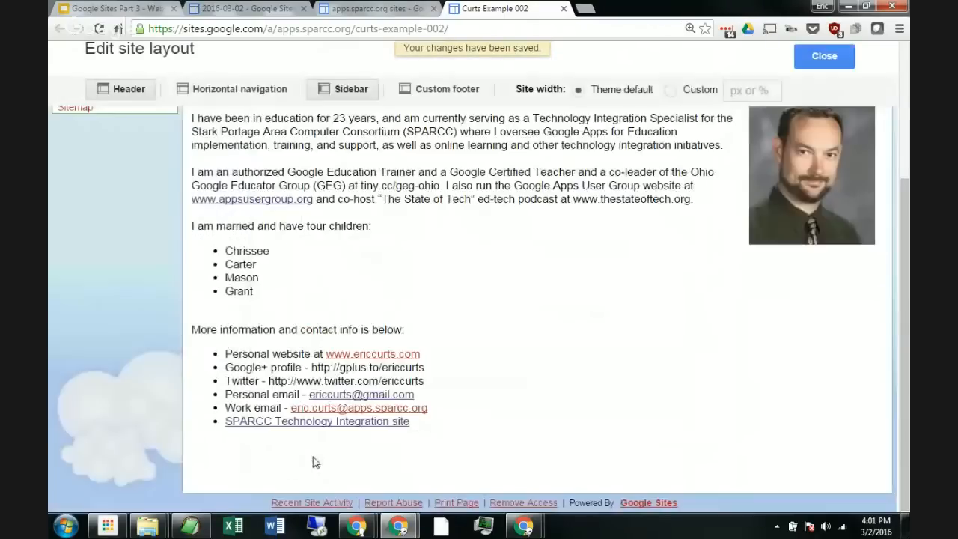
scroll(359, 326, "up", 3)
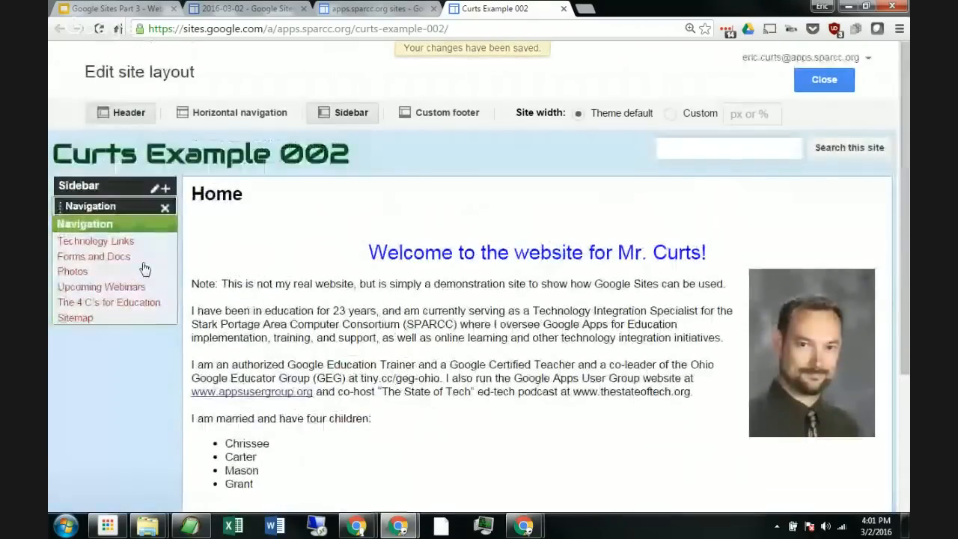
Step: Reopen the sidebar navigation settings and add the Home page to the list
left_click(144, 270)
left_click(308, 392)
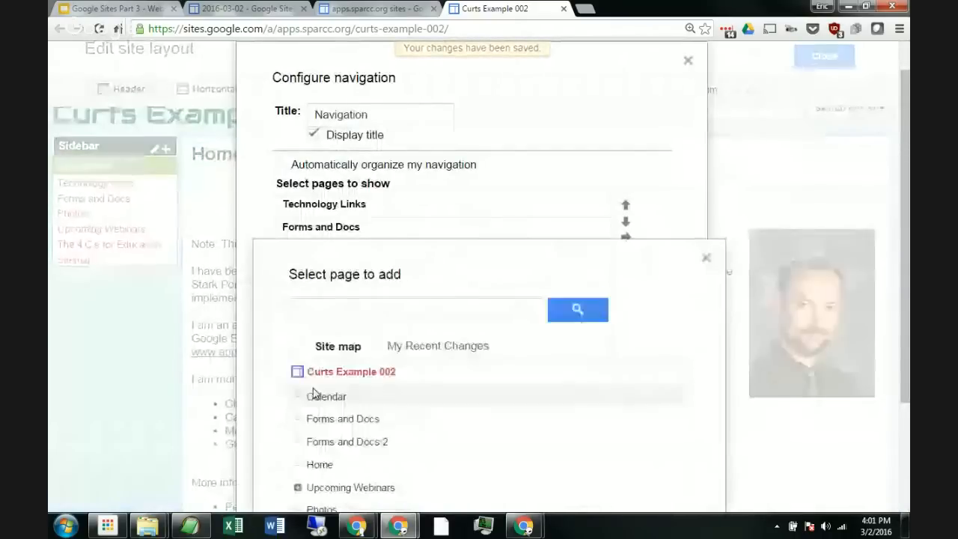
scroll(321, 390, "down", 1)
left_click(330, 394)
scroll(349, 368, "down", 1)
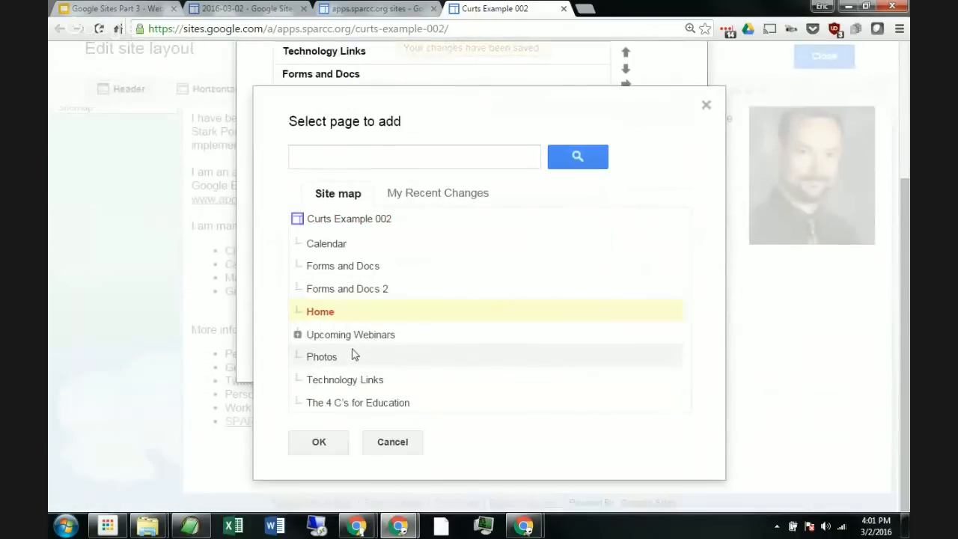
left_click(320, 442)
Step: Move the Home page to the top of the navigation list
scroll(376, 204, "up", 2)
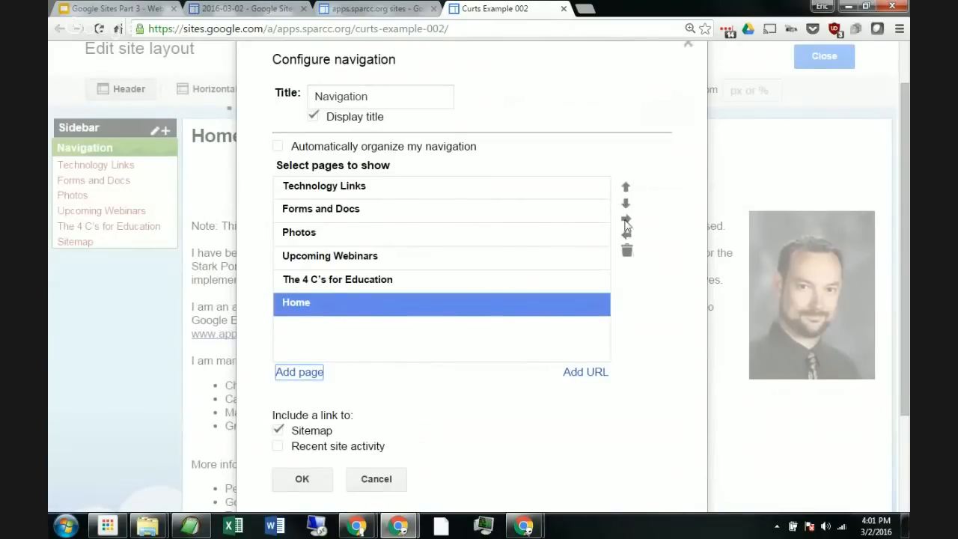
left_click(626, 187)
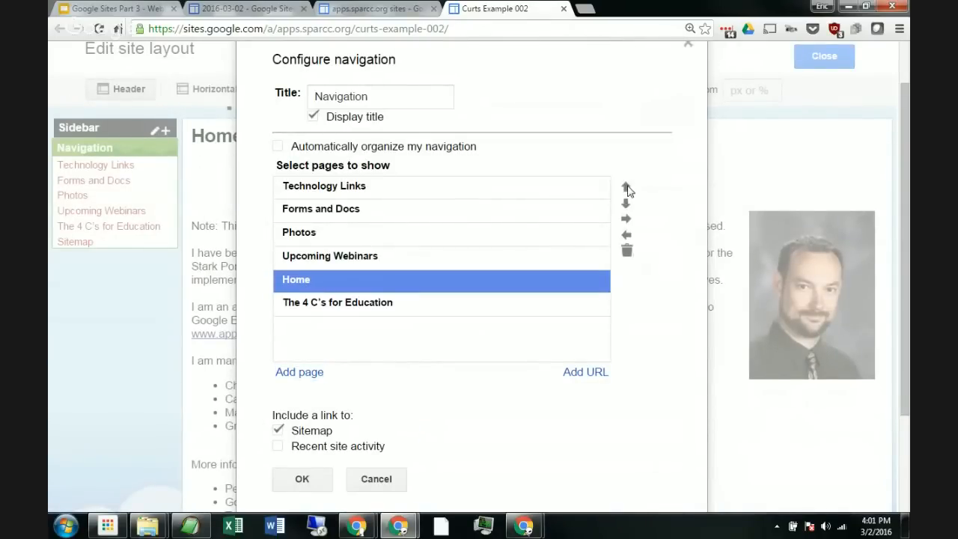
left_click(625, 187)
left_click(625, 187)
left_click(626, 188)
left_click(626, 188)
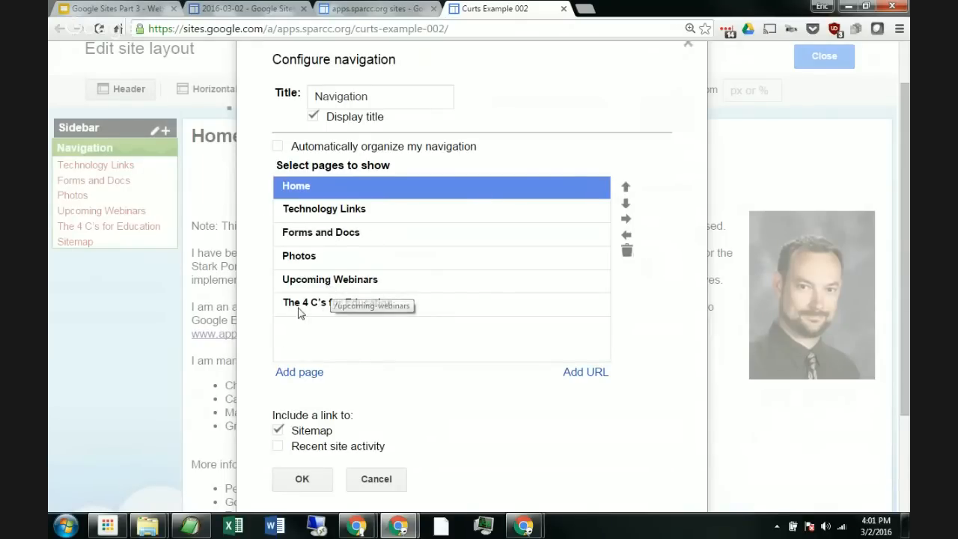
Step: Add The 4 C's for Education page again, directly below Home
left_click(296, 372)
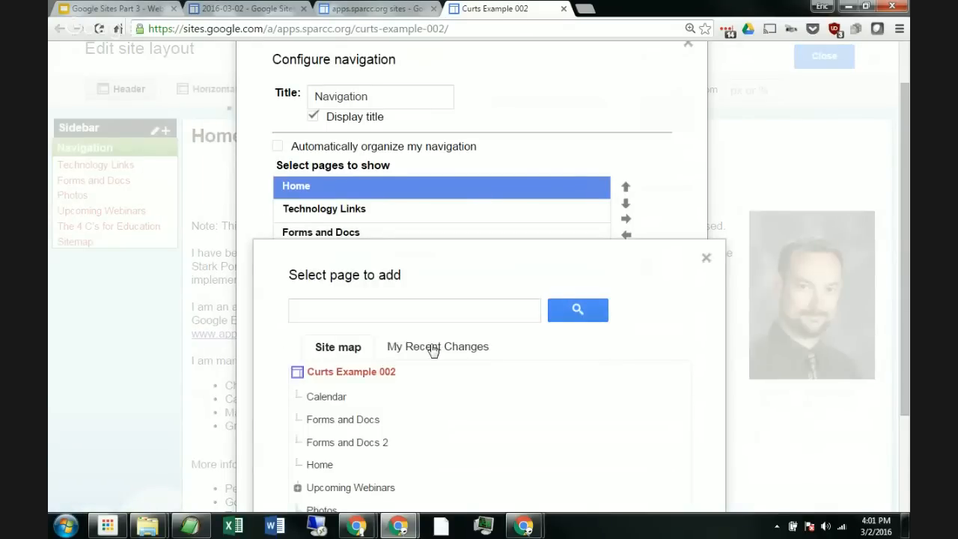
scroll(432, 350, "down", 3)
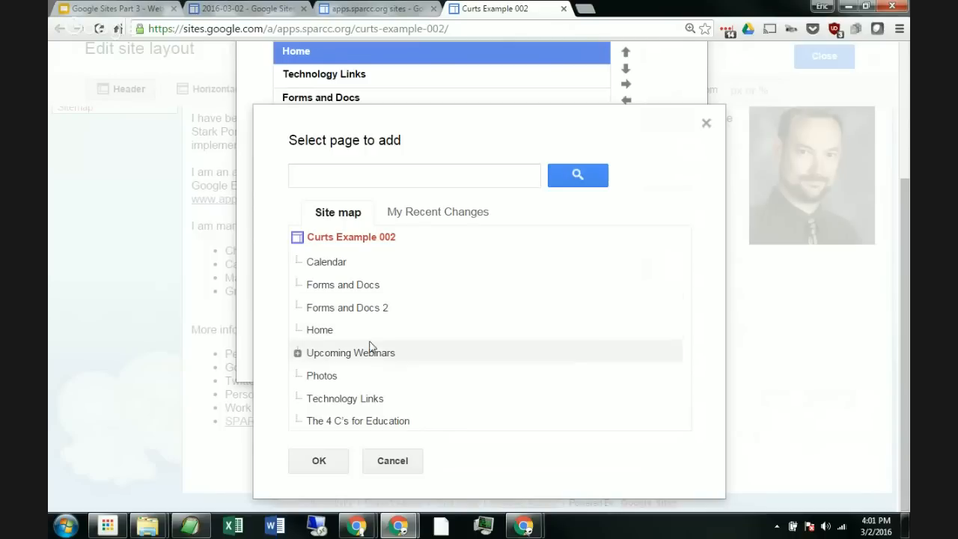
left_click(365, 424)
left_click(317, 460)
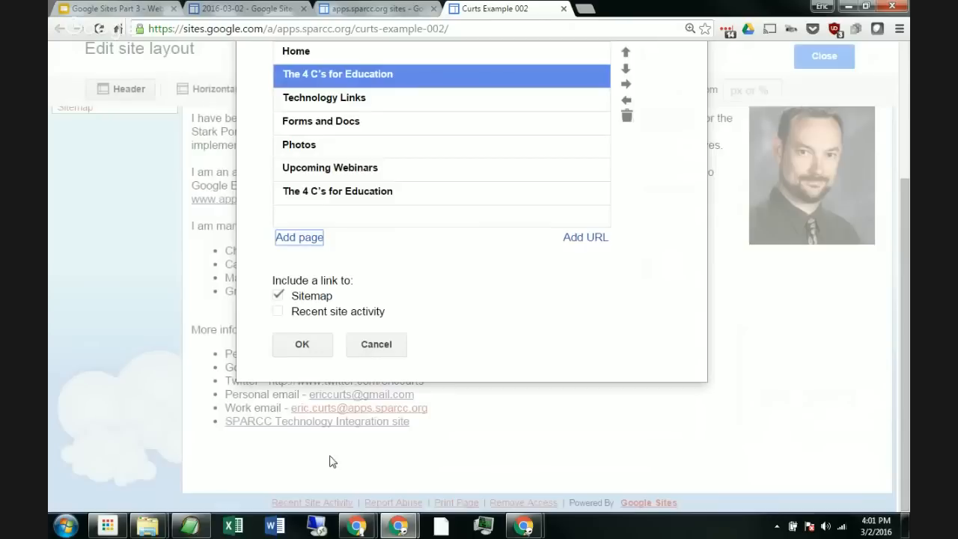
Step: Delete the duplicate The 4 C's for Education entry at the end of the list
scroll(388, 236, "up", 1)
left_click(374, 266)
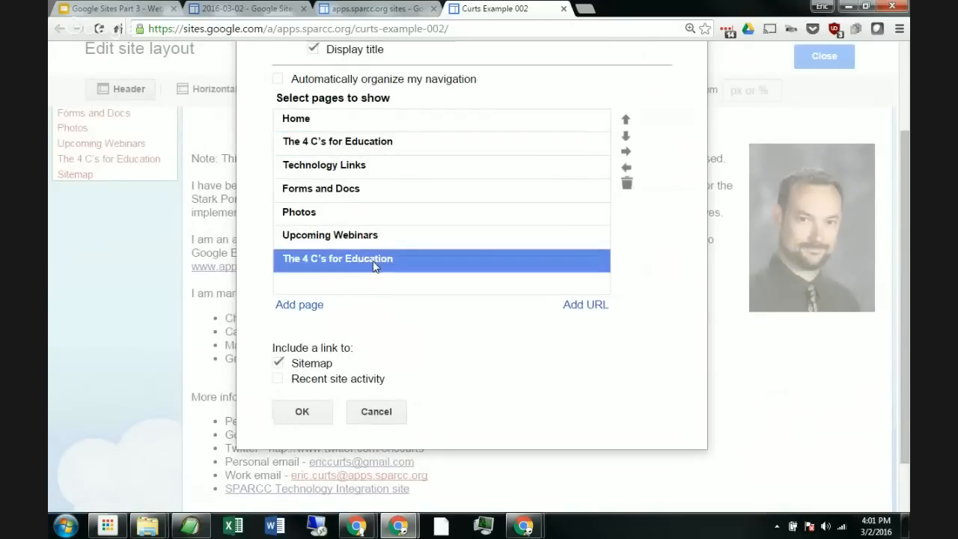
left_click(626, 185)
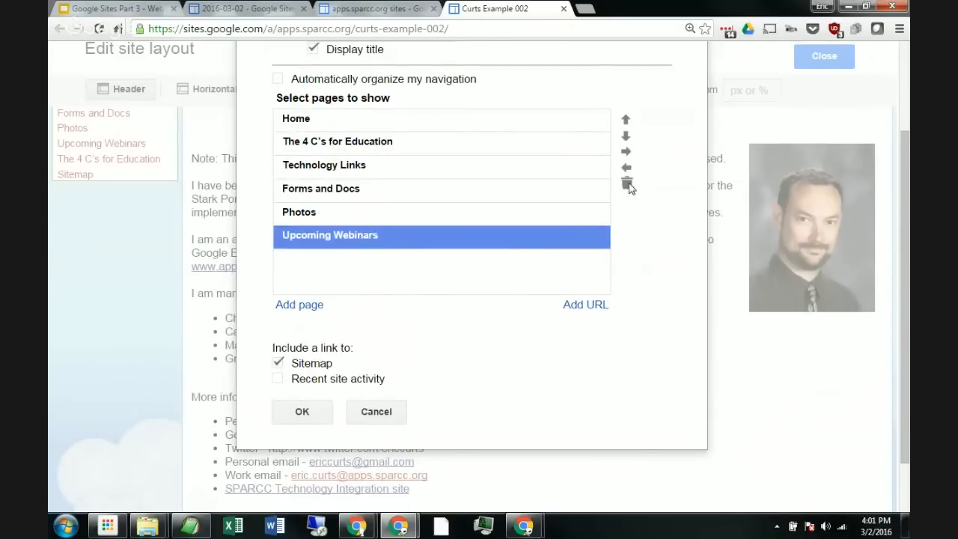
Step: Add the Forms and Docs 2 page to the navigation list
left_click(303, 304)
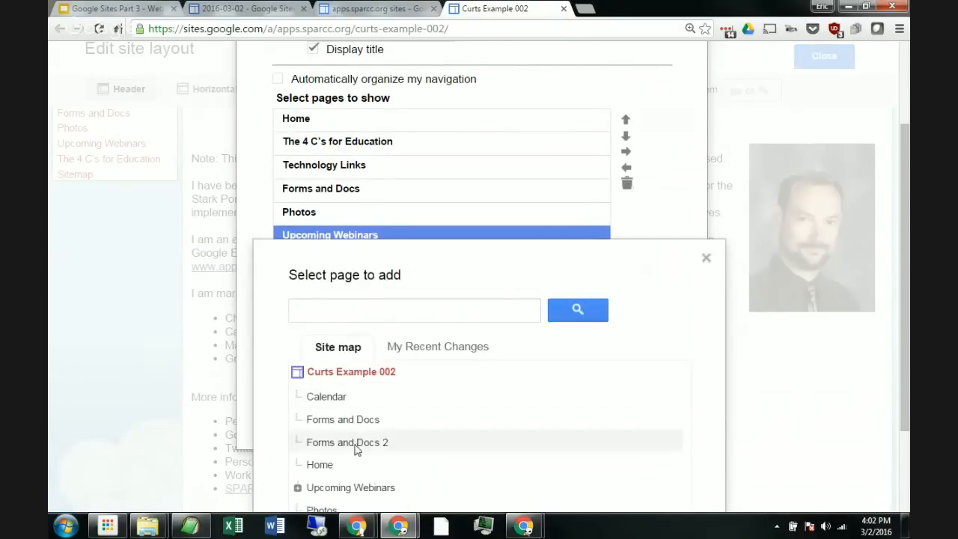
left_click(353, 443)
scroll(454, 387, "down", 3)
left_click(321, 477)
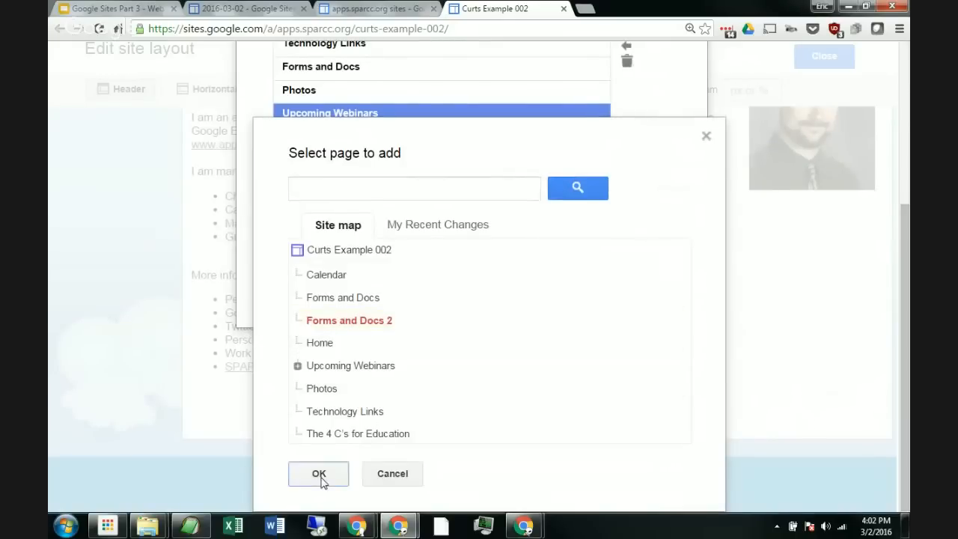
Step: Add the Calendar page to the end of the sidebar navigation list
scroll(404, 226, "up", 1)
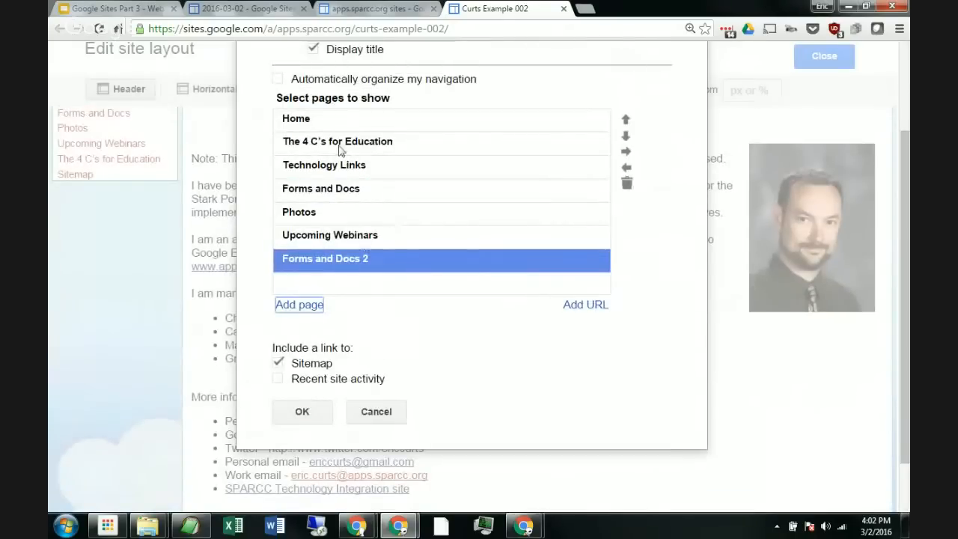
left_click(297, 306)
scroll(382, 342, "down", 1)
left_click(342, 331)
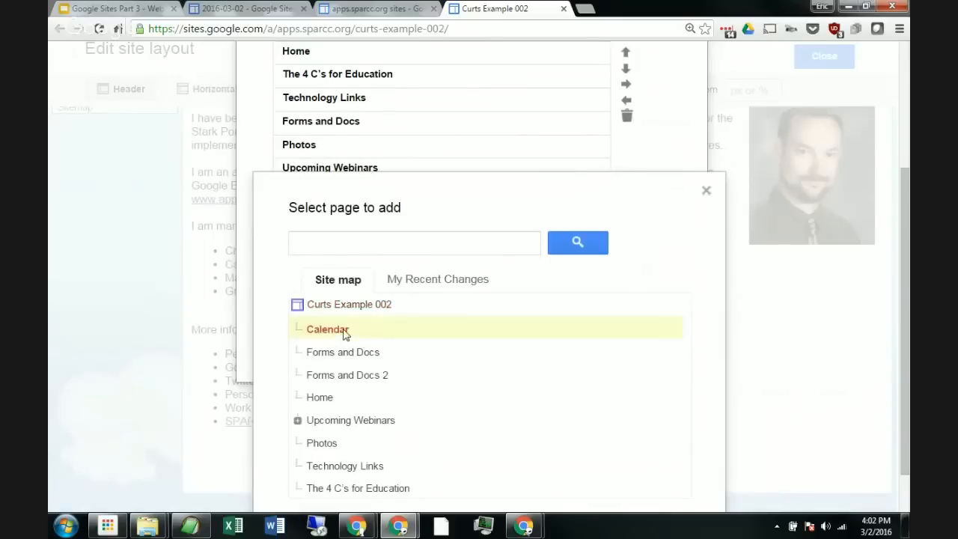
scroll(451, 333, "down", 1)
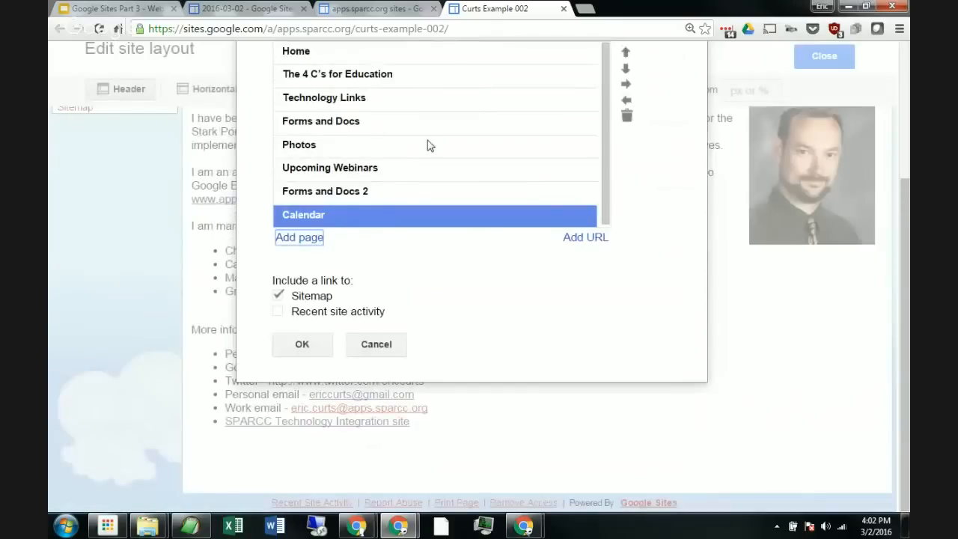
scroll(430, 150, "up", 2)
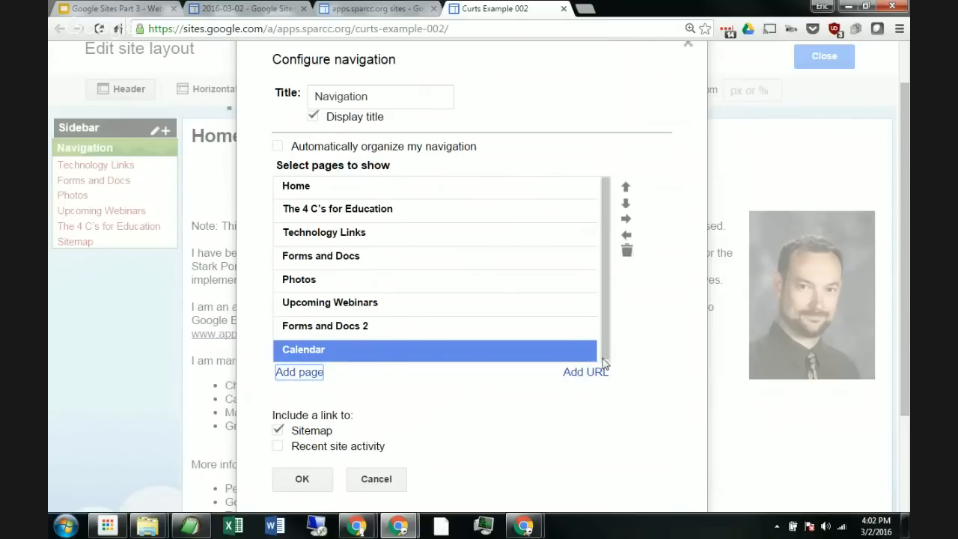
Step: Start adding a URL link, and copy the ti.apps.sparcc.org address from a new browser tab
left_click(582, 377)
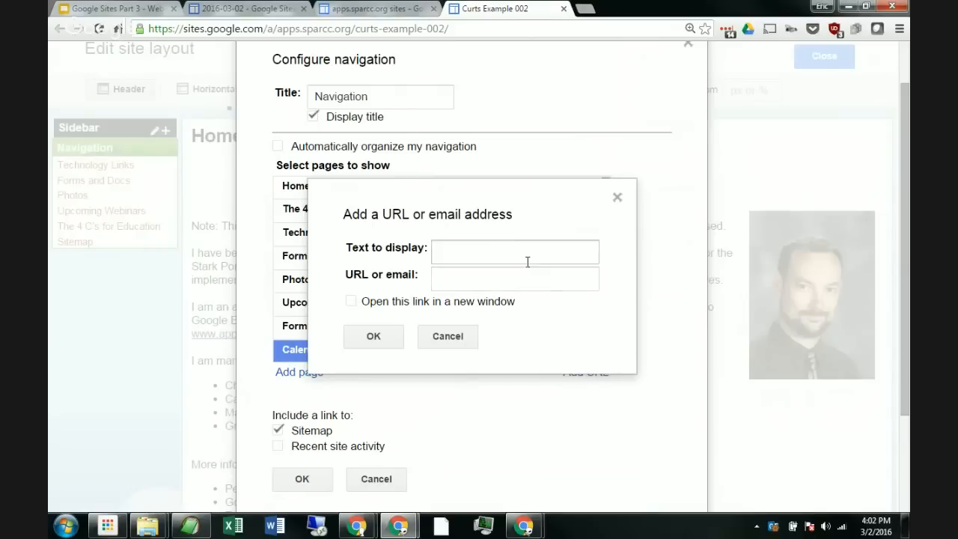
left_click(507, 252)
left_click(473, 282)
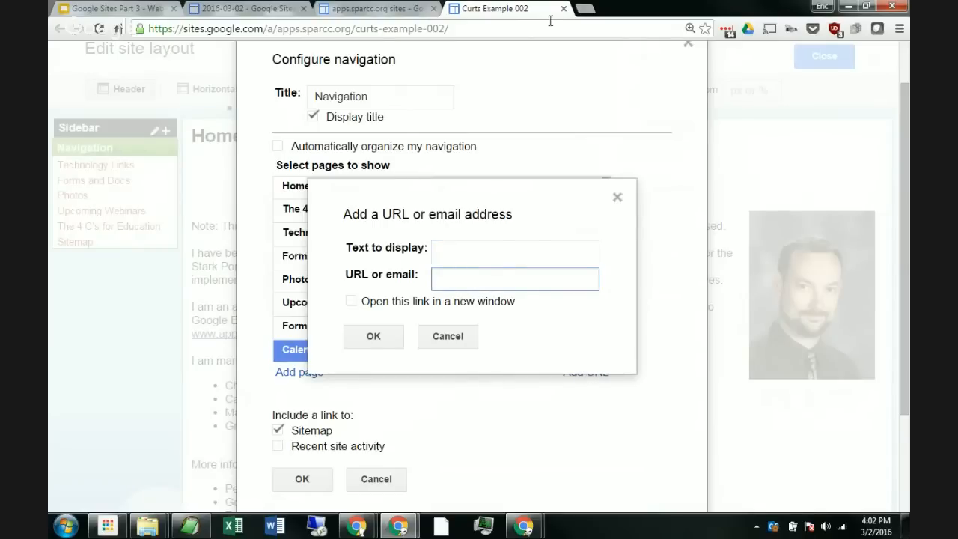
left_click(585, 8)
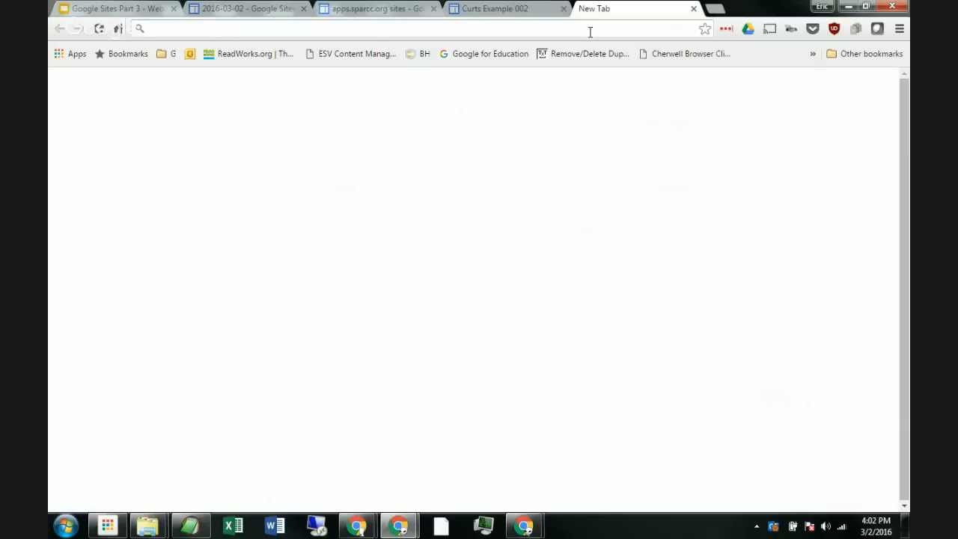
type("ti.apps.sparcc.org")
key("Return")
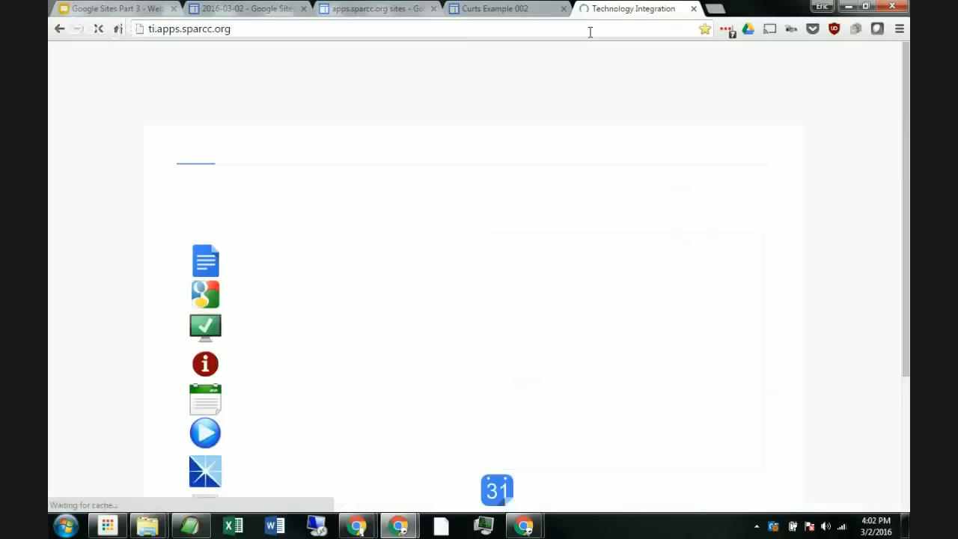
left_click(263, 26)
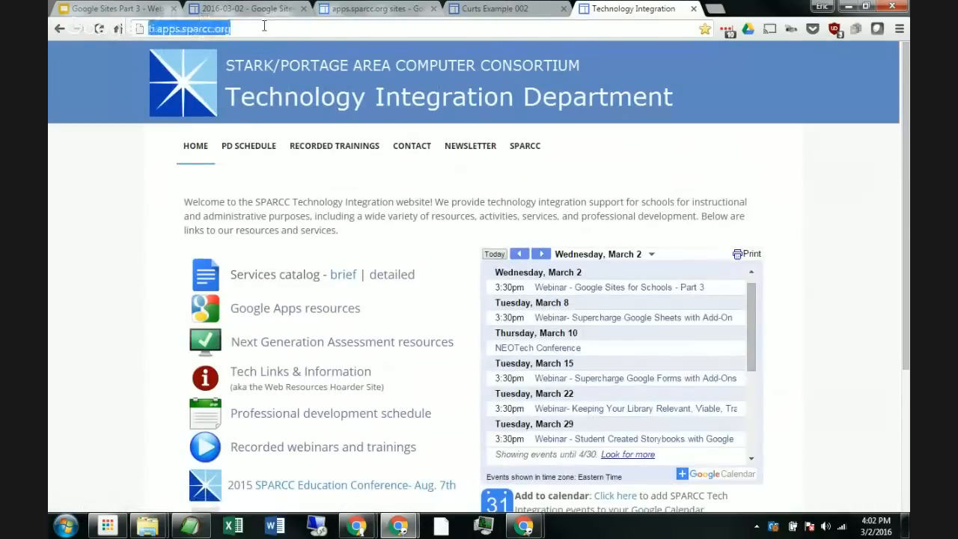
right_click(213, 35)
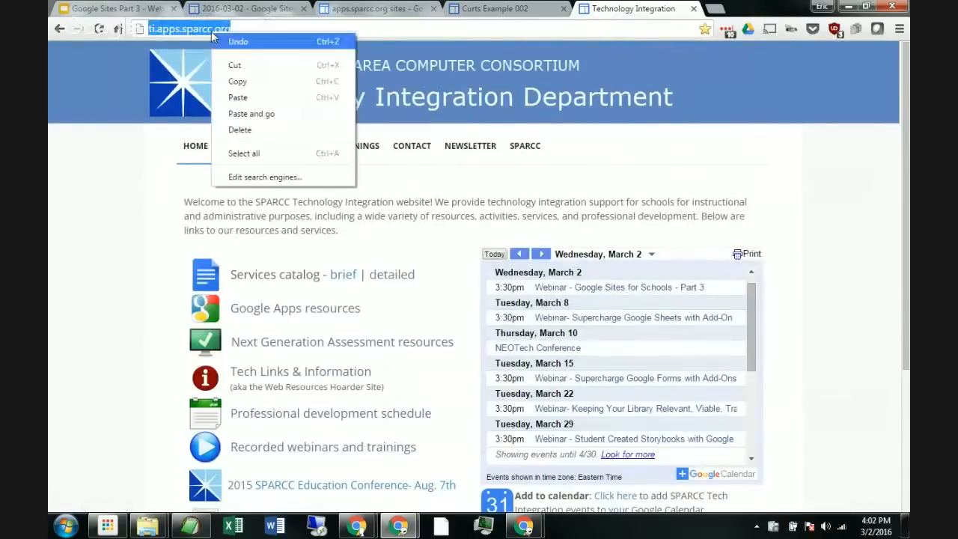
left_click(237, 81)
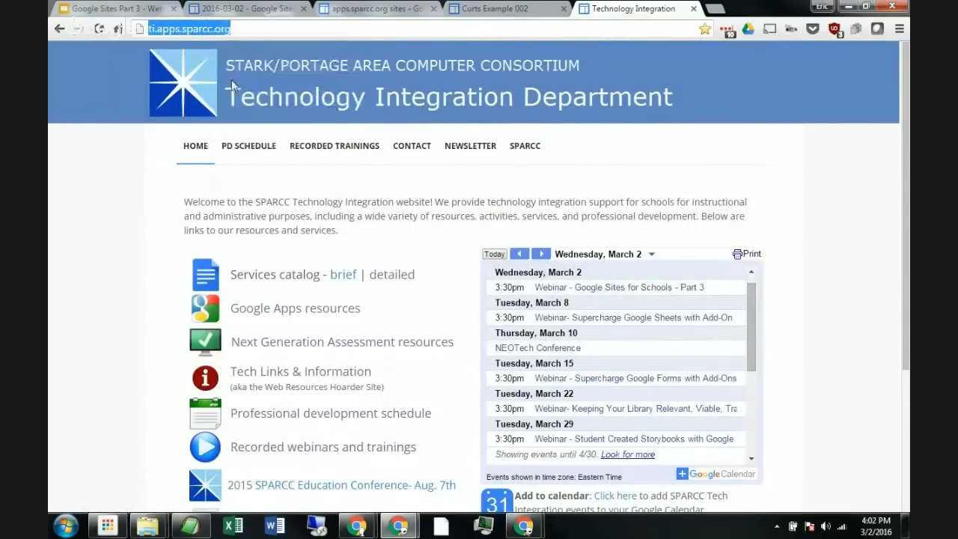
left_click(506, 9)
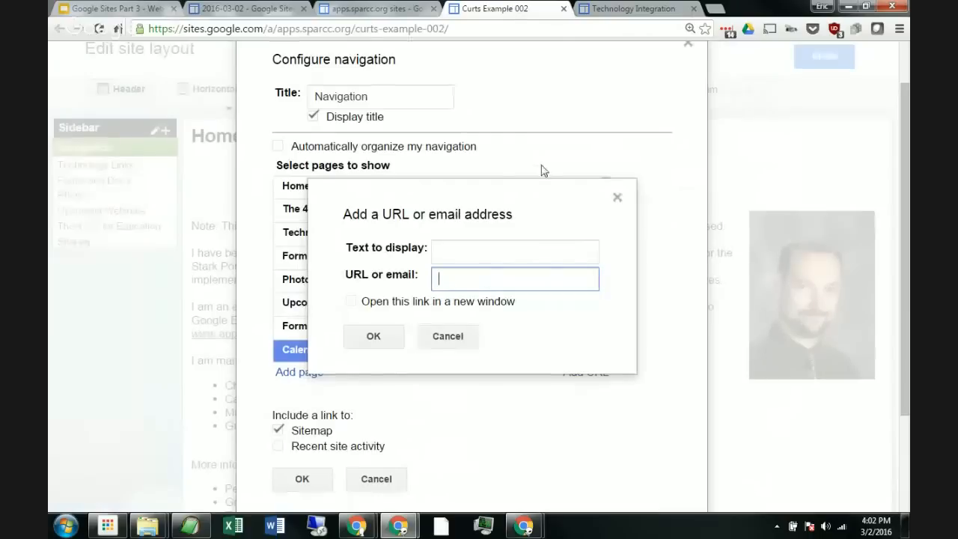
Step: Paste the address as the link URL, set its display text to SPARCC TI, and open it in a new window
right_click(453, 278)
left_click(511, 129)
left_click(490, 255)
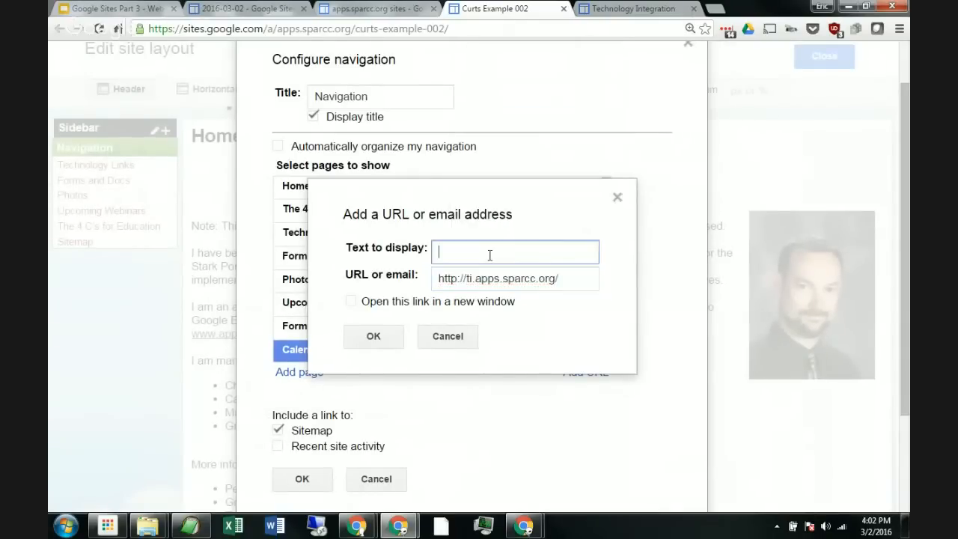
type("SPARCC TI")
left_click(350, 304)
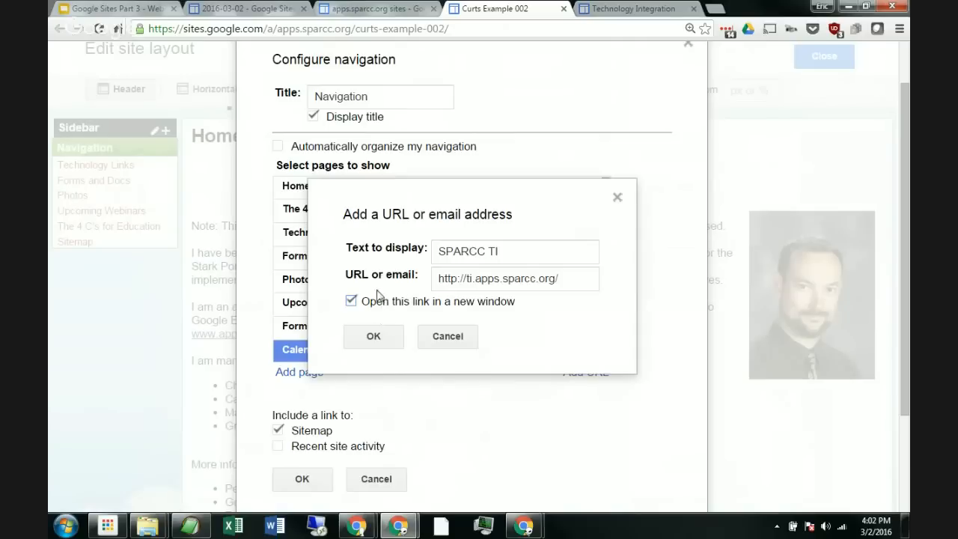
left_click(364, 339)
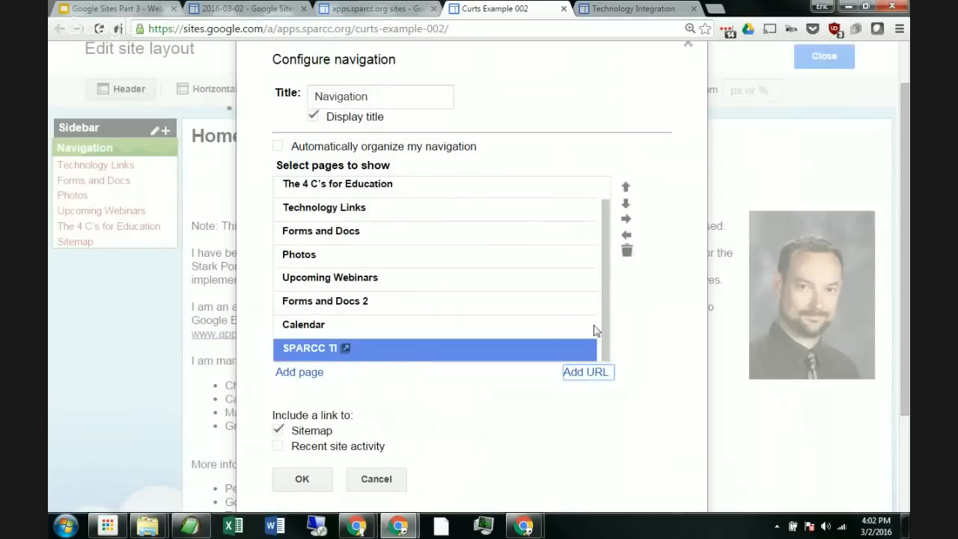
Step: Save the sidebar navigation configuration
scroll(363, 258, "up", 3)
scroll(352, 277, "down", 5)
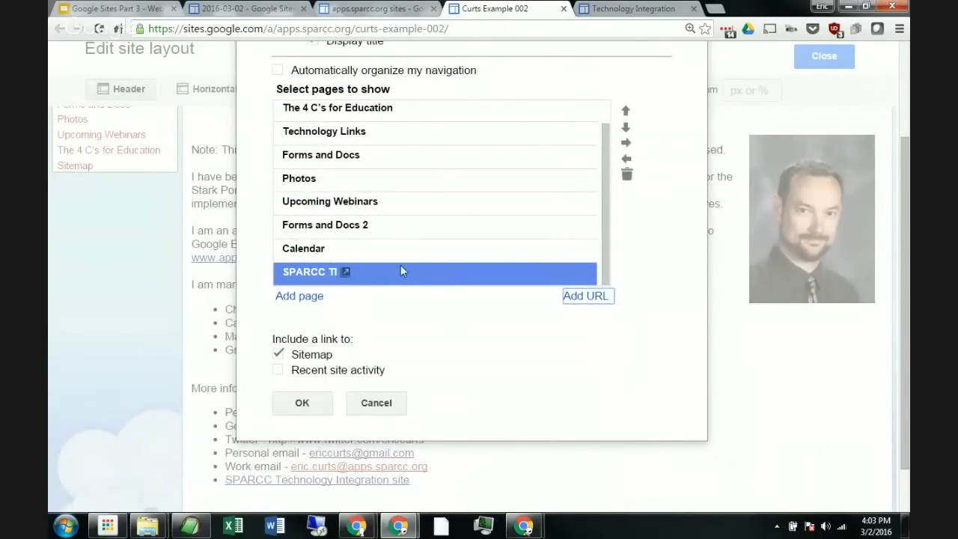
scroll(431, 288, "up", 3)
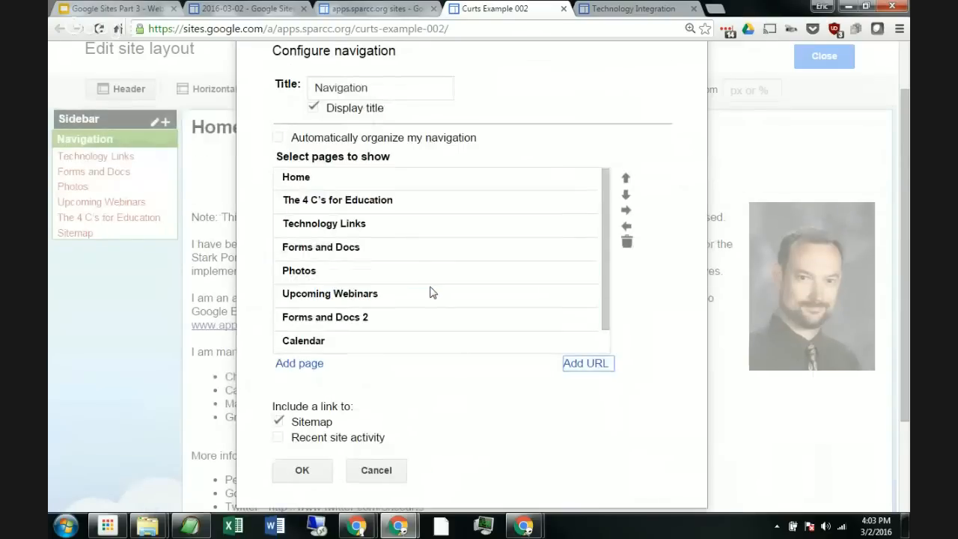
scroll(442, 234, "down", 3)
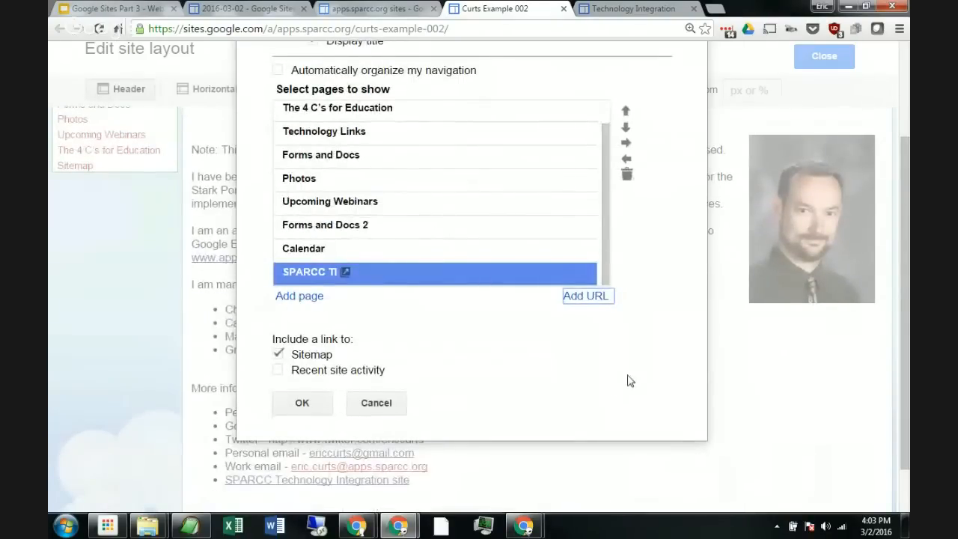
scroll(629, 385, "up", 3)
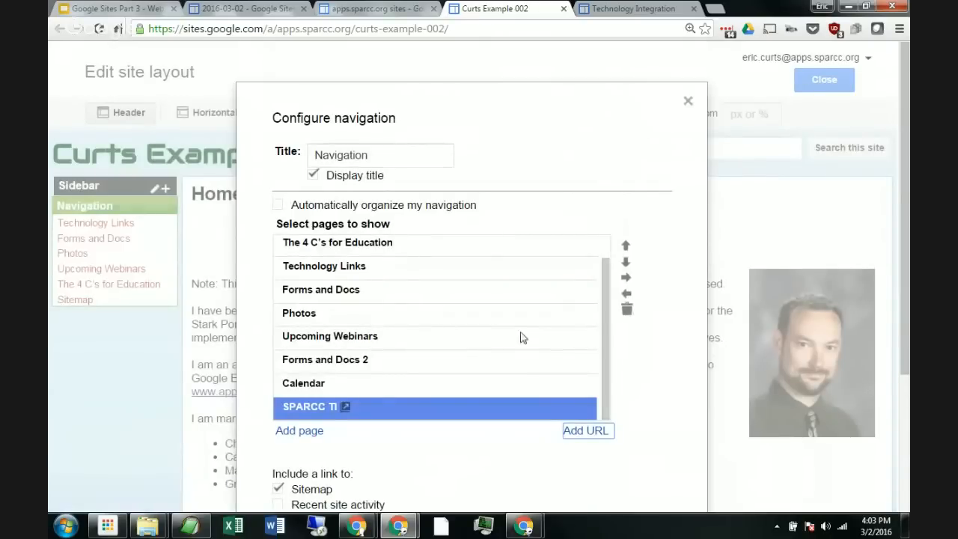
scroll(482, 309, "down", 3)
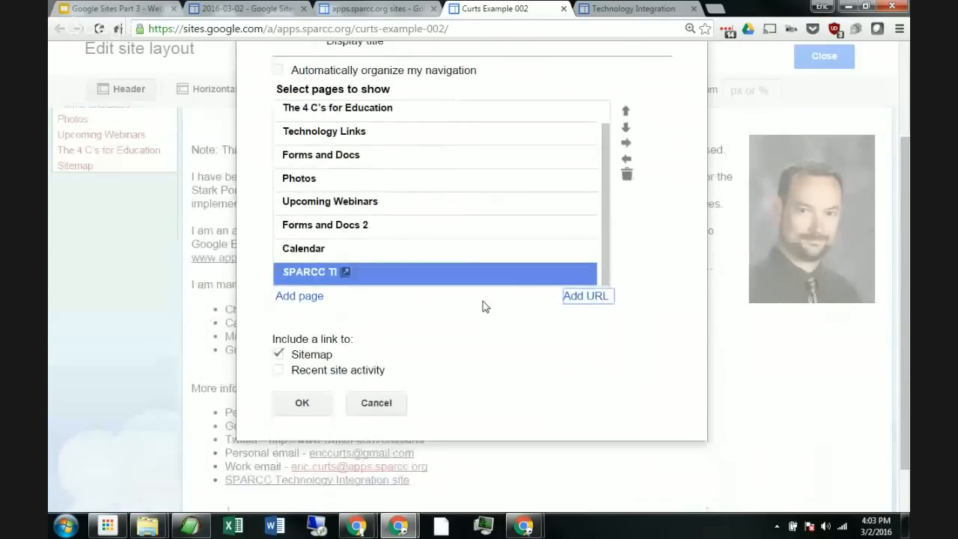
left_click(315, 404)
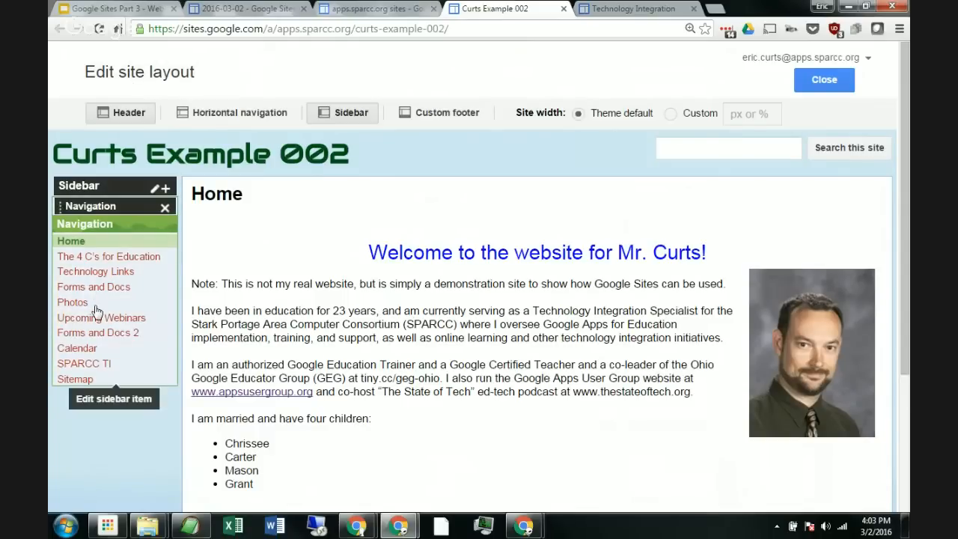
Step: Close the site layout editor
left_click(96, 310)
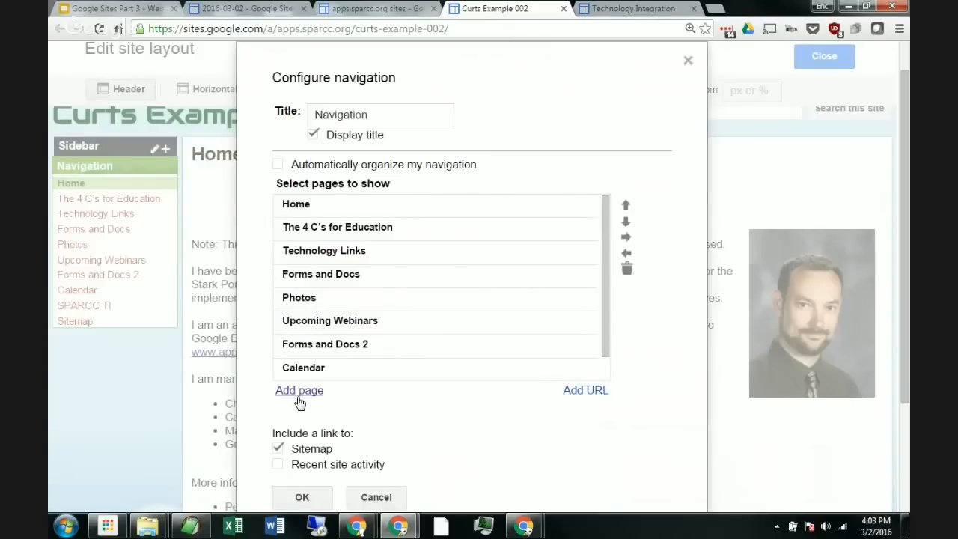
left_click(376, 497)
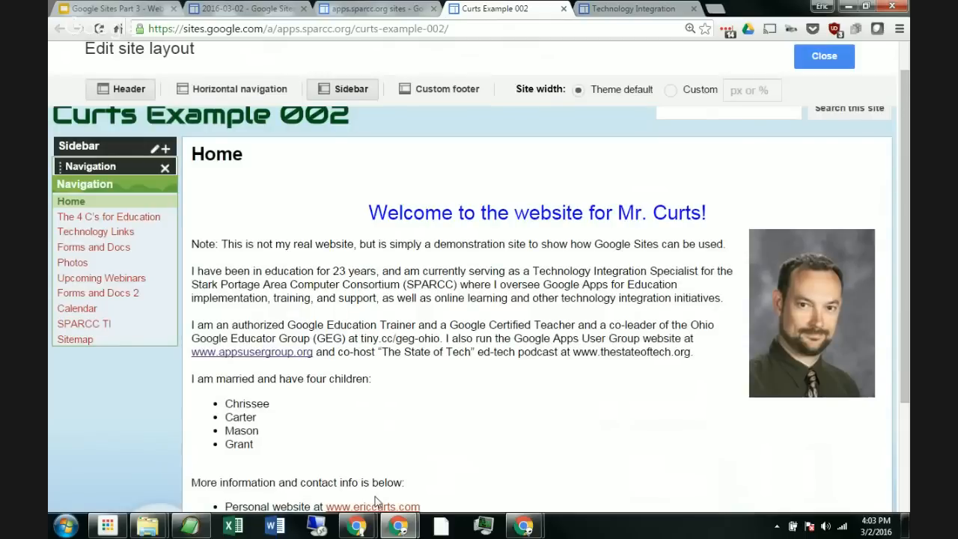
scroll(259, 279, "up", 1)
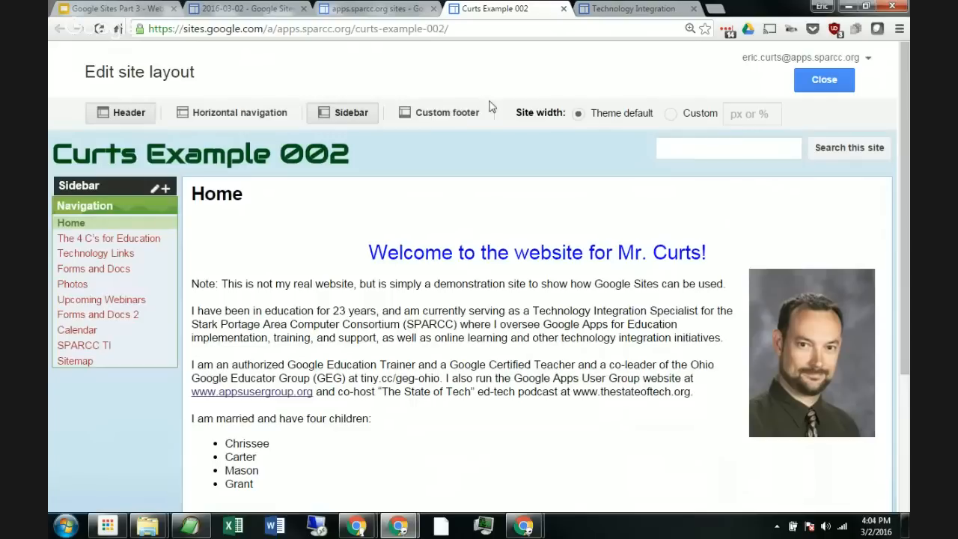
left_click(819, 84)
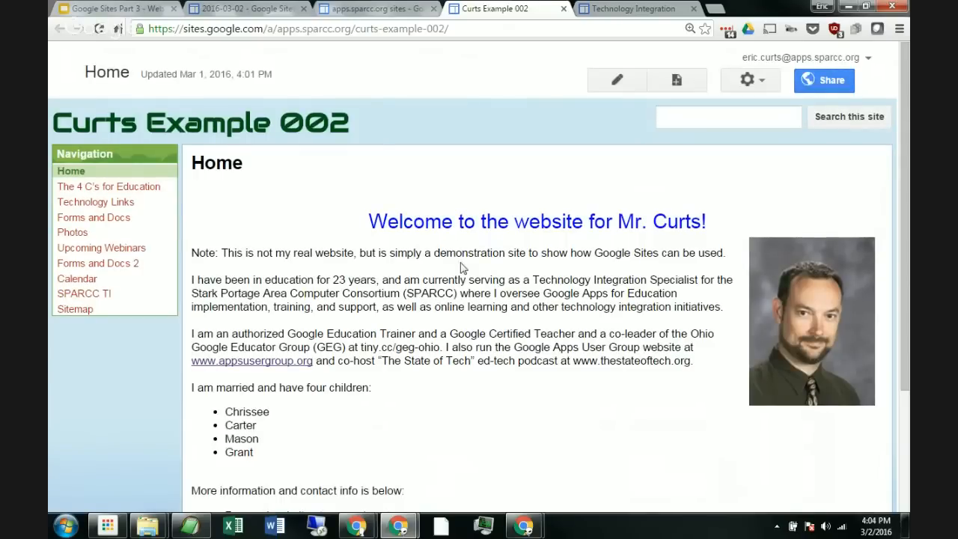
Step: Reopen the site layout editor from the site actions
scroll(460, 293, "down", 1)
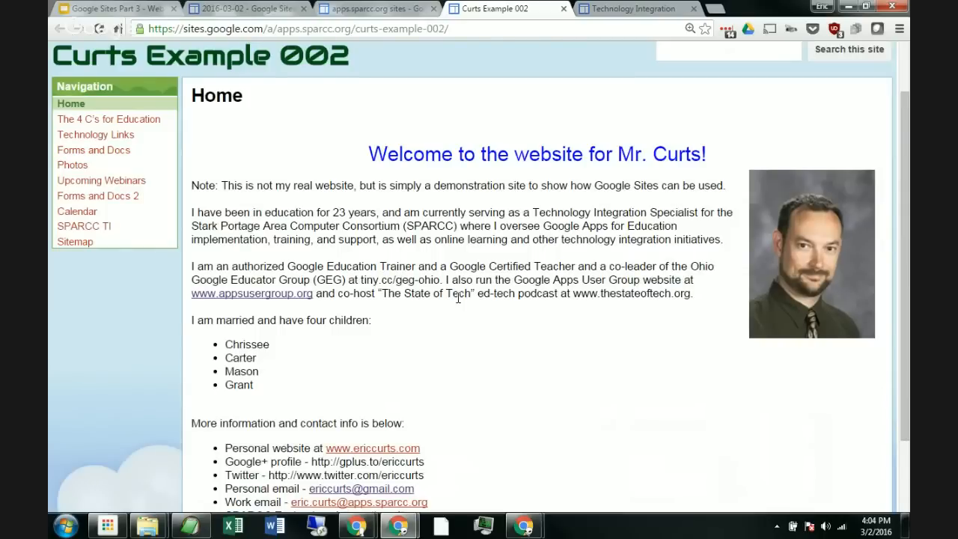
scroll(459, 296, "up", 1)
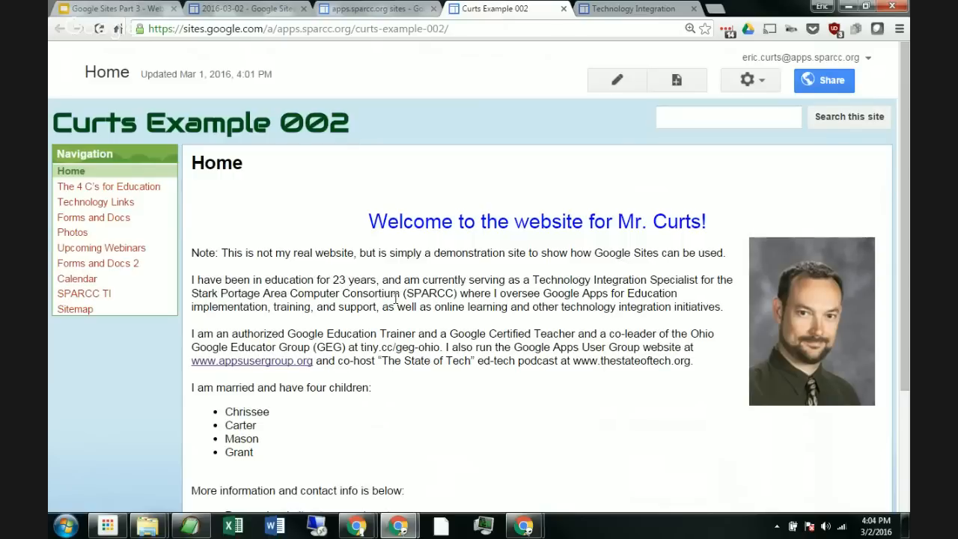
left_click(757, 86)
scroll(650, 172, "down", 1)
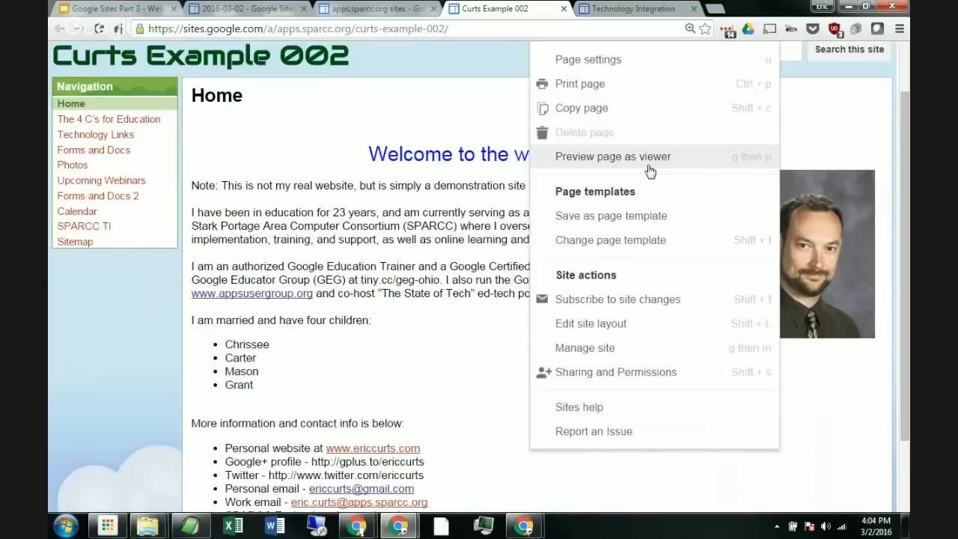
scroll(650, 171, "down", 1)
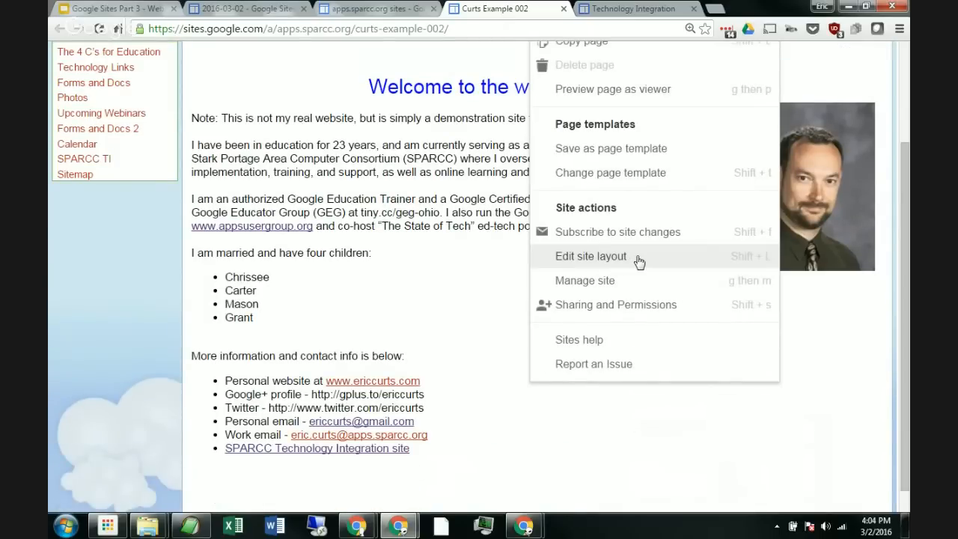
left_click(638, 257)
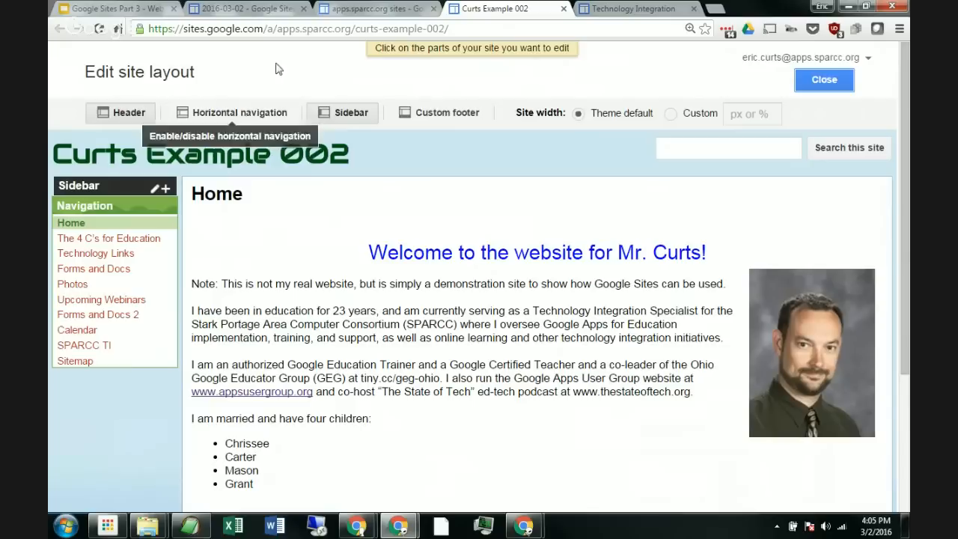
Step: Enable the horizontal navigation bar in the site layout
left_click(235, 115)
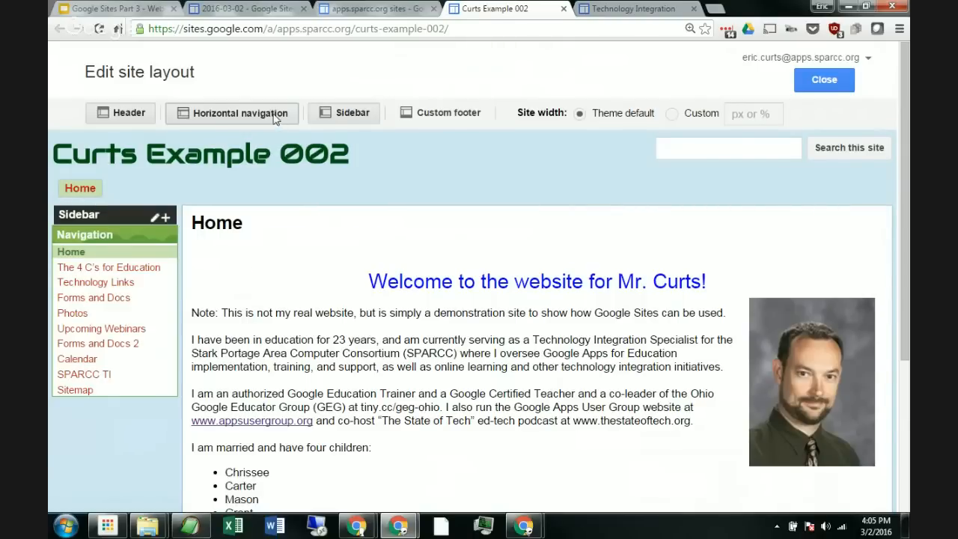
left_click(240, 112)
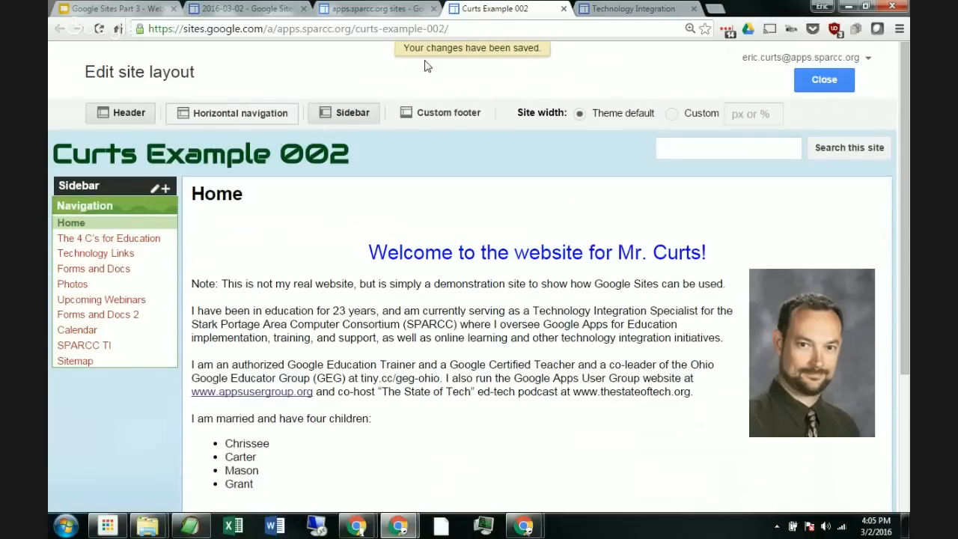
left_click(252, 113)
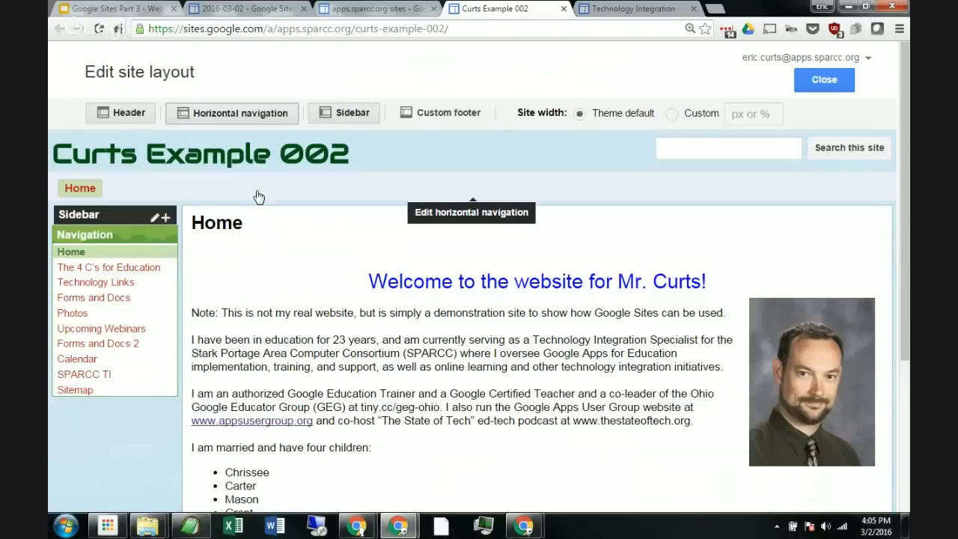
Step: Open the horizontal navigation configuration and add the Calendar page to it
left_click(200, 193)
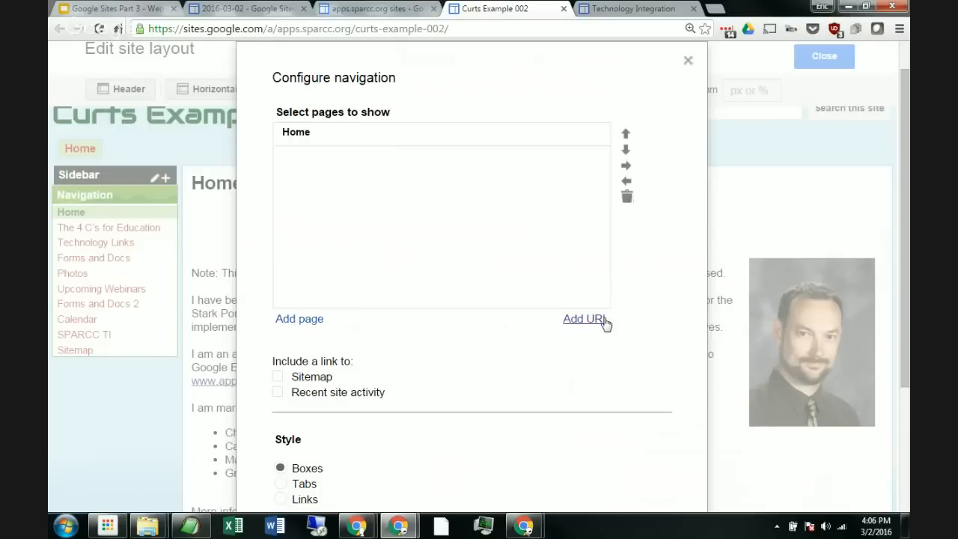
left_click(303, 320)
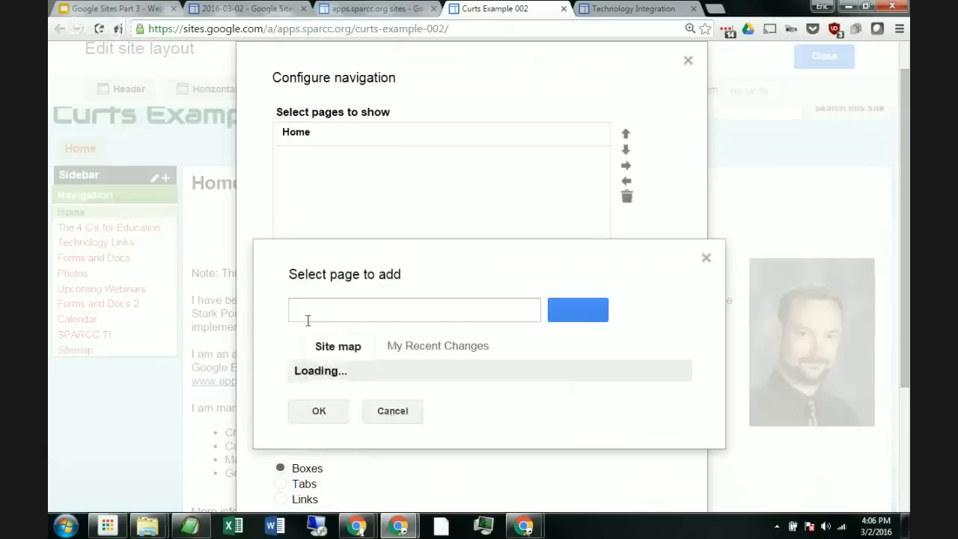
scroll(426, 322, "down", 2)
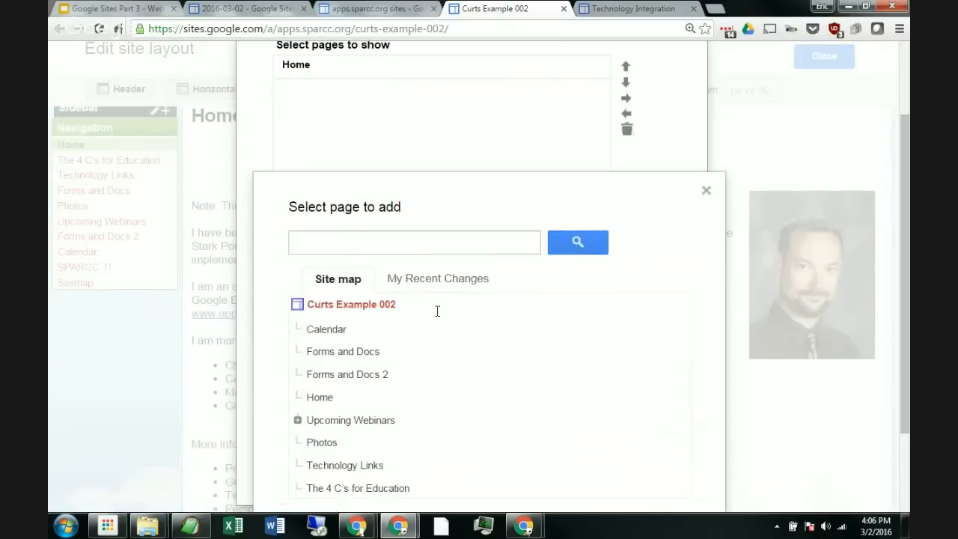
left_click(337, 334)
scroll(315, 384, "down", 3)
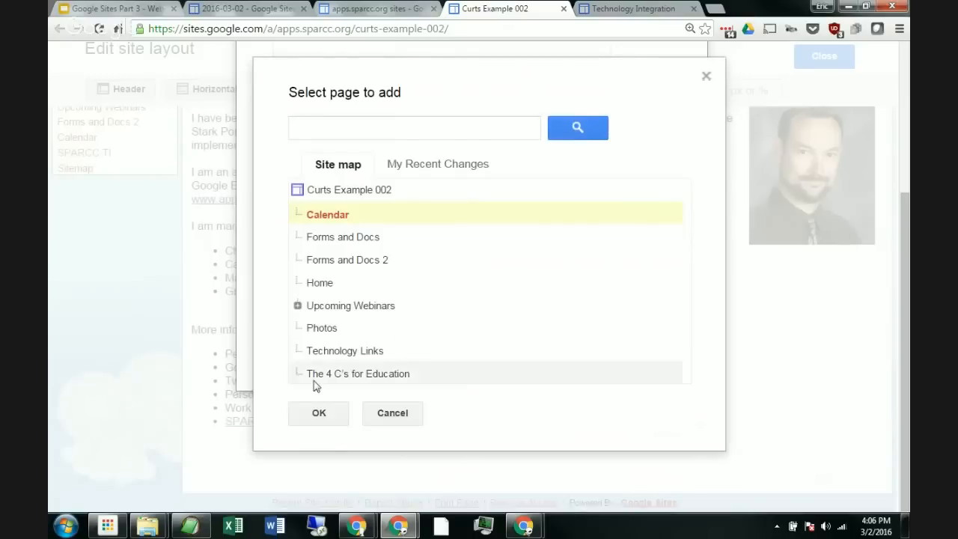
left_click(317, 412)
Step: Add the Photos page to the horizontal navigation
scroll(374, 210, "up", 5)
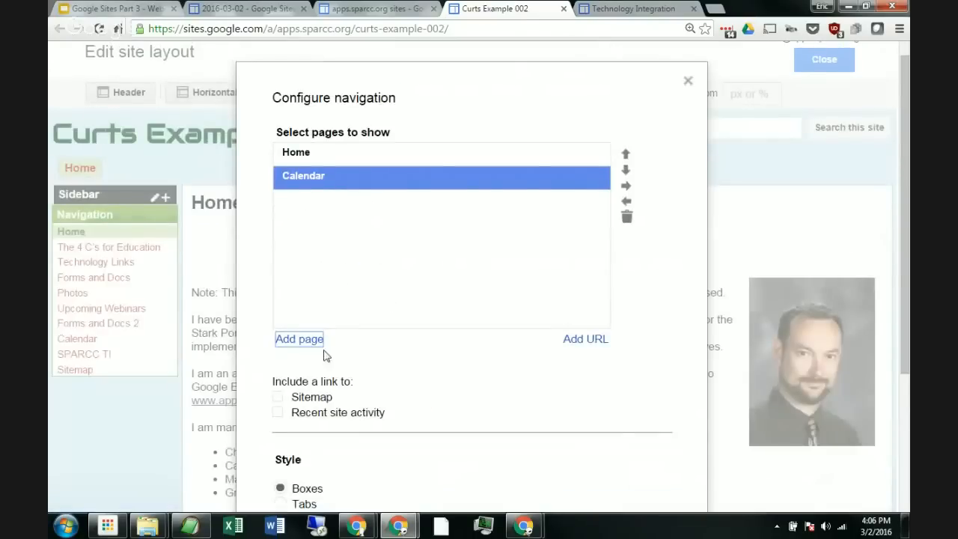
left_click(300, 338)
scroll(541, 270, "down", 5)
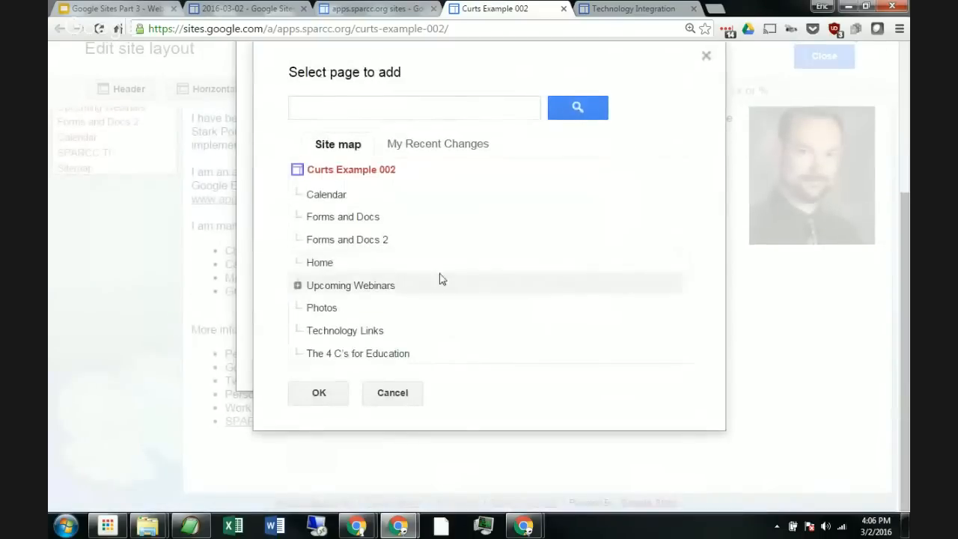
left_click(337, 307)
left_click(321, 394)
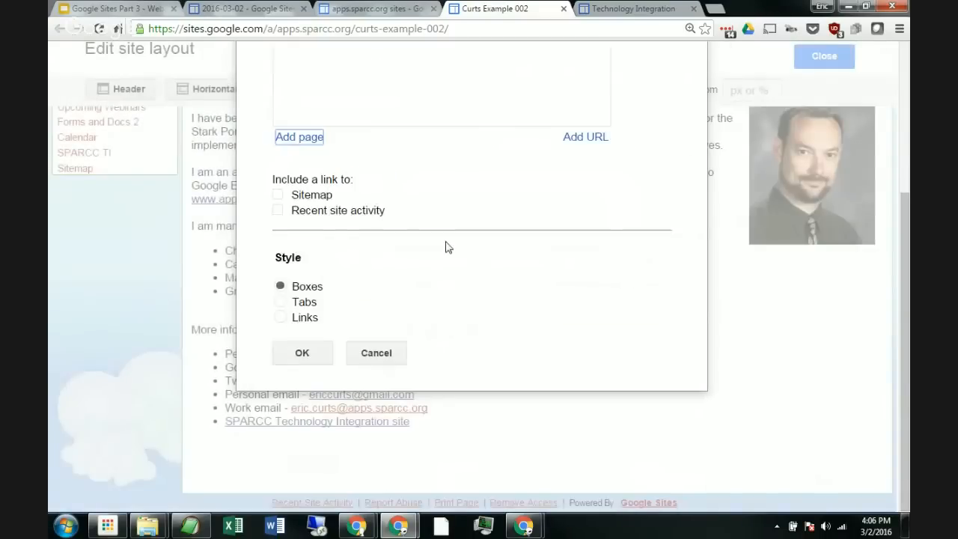
Step: Add the Upcoming Webinars page to the horizontal navigation
scroll(441, 238, "up", 3)
scroll(426, 247, "down", 3)
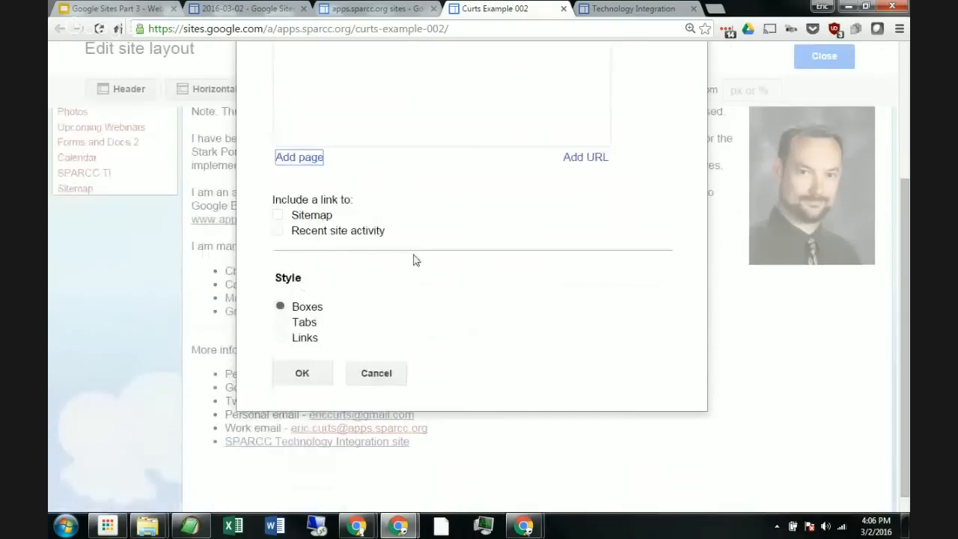
left_click(308, 163)
scroll(397, 251, "down", 3)
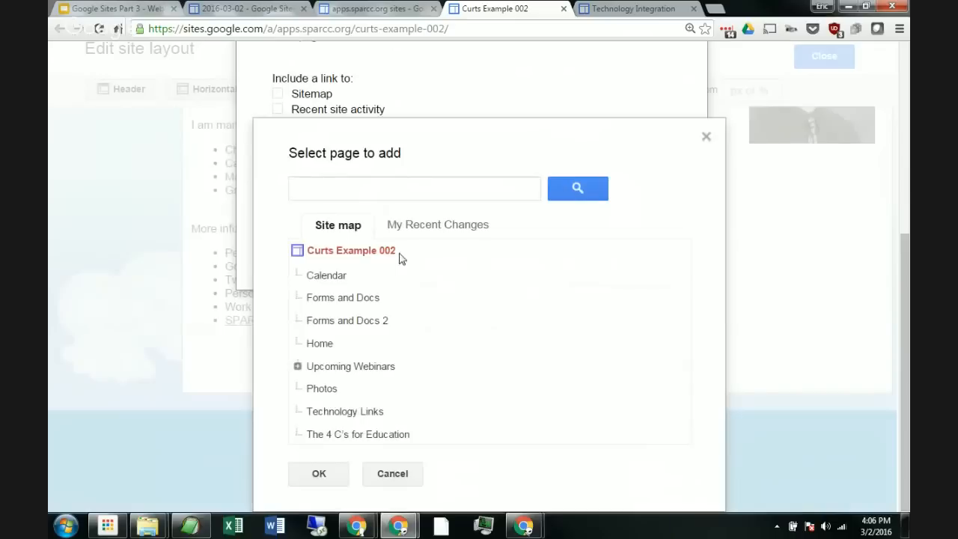
left_click(386, 366)
left_click(323, 474)
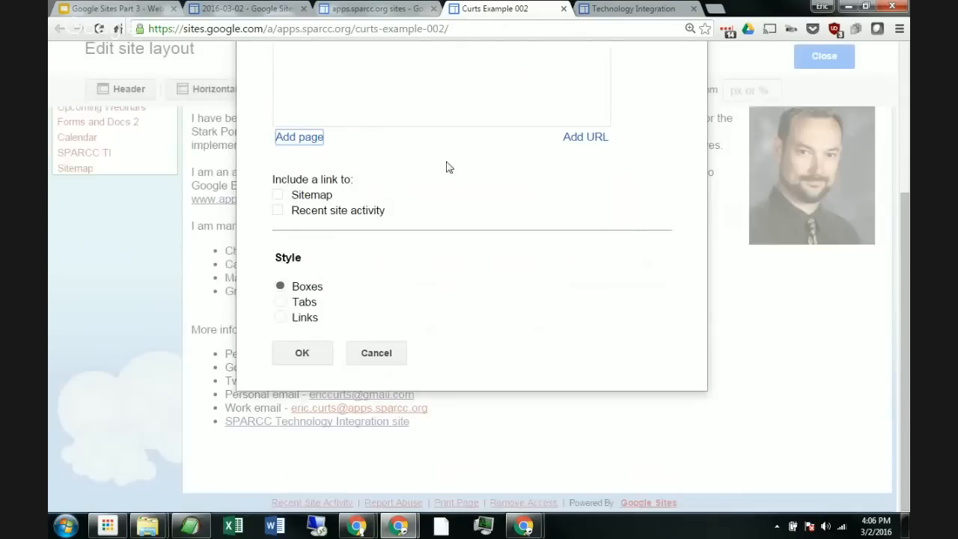
Step: Add the Forms and Docs page to the horizontal navigation
scroll(445, 171, "up", 5)
left_click(318, 337)
scroll(374, 344, "down", 2)
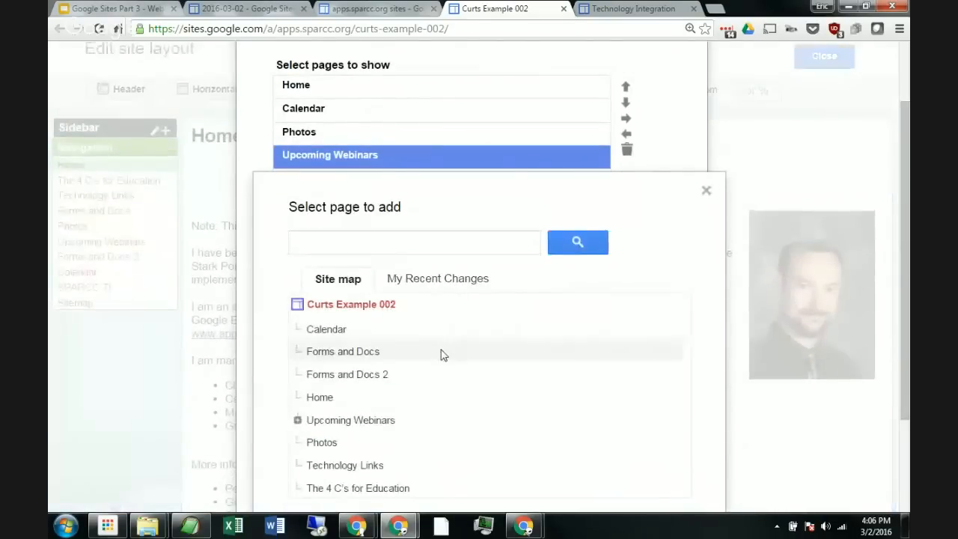
left_click_drag(361, 352, 367, 351)
scroll(444, 329, "down", 2)
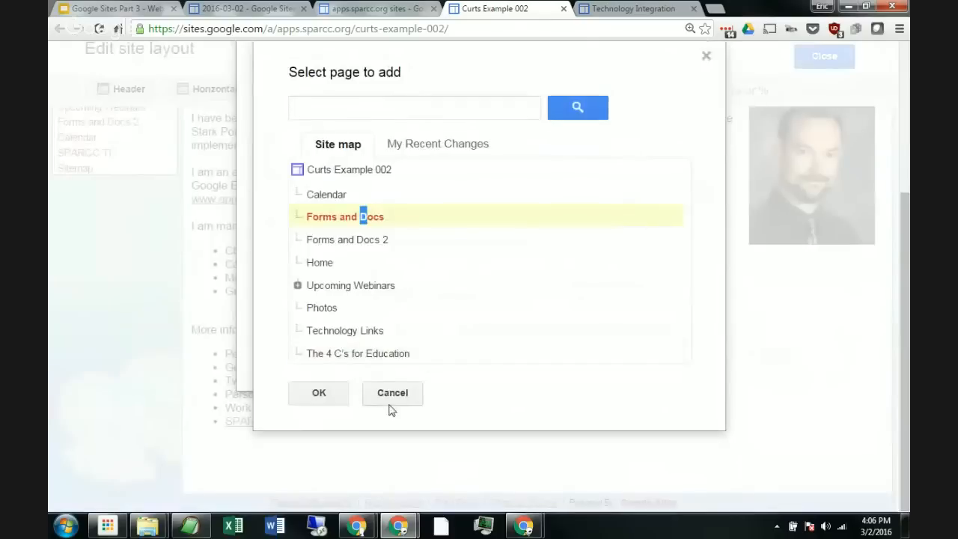
left_click(318, 393)
Step: Save the horizontal navigation configuration
scroll(391, 299, "up", 3)
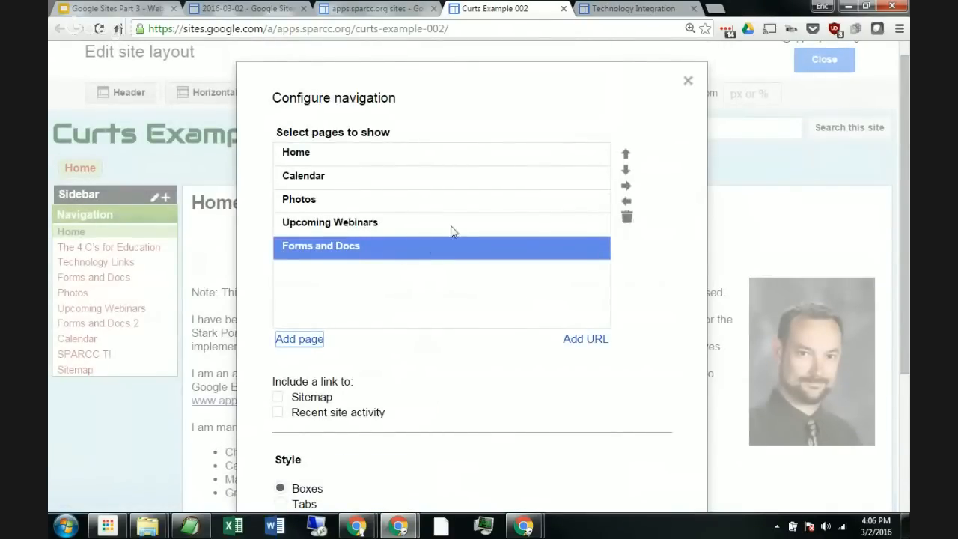
scroll(449, 213, "down", 3)
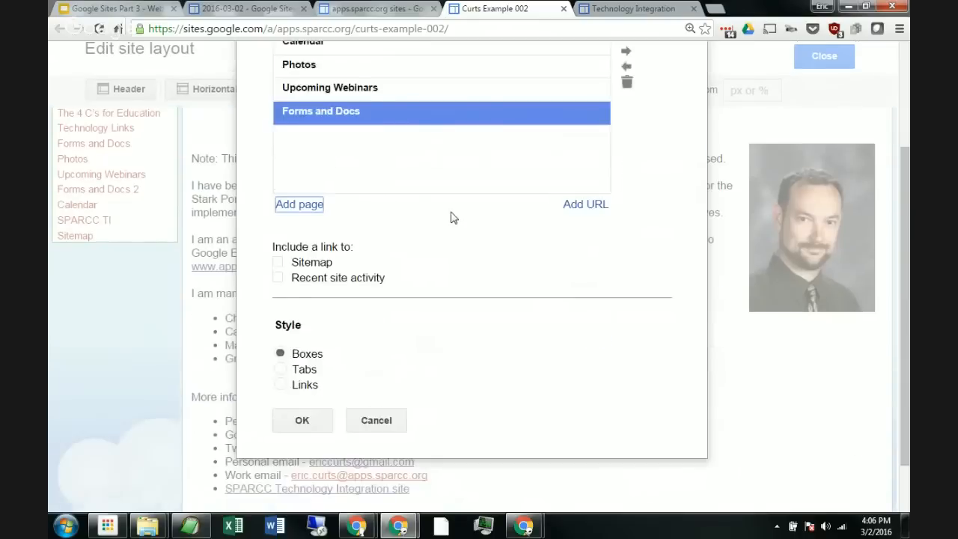
left_click(302, 353)
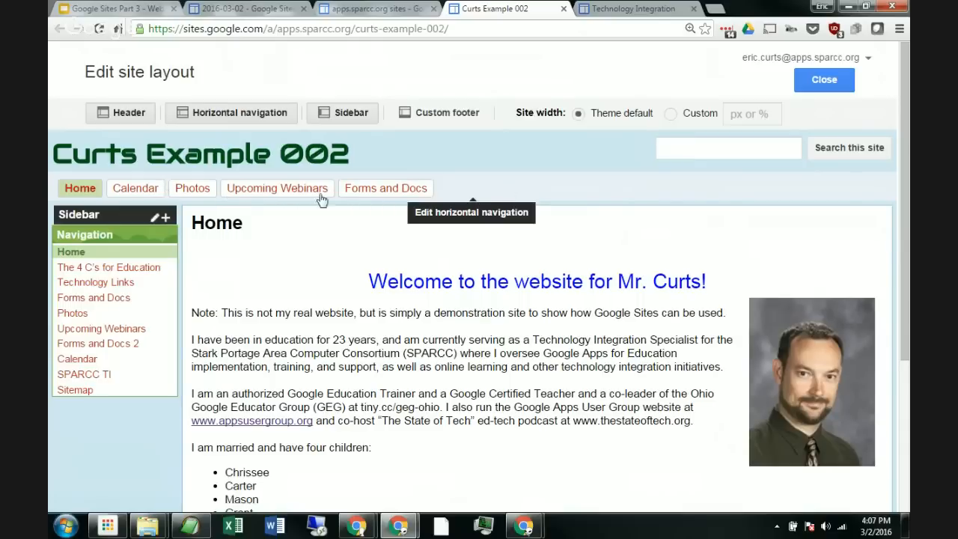
Step: Reopen the horizontal navigation configuration and add the Learn Something New Every Day subpage after Upcoming Webinars
left_click(497, 193)
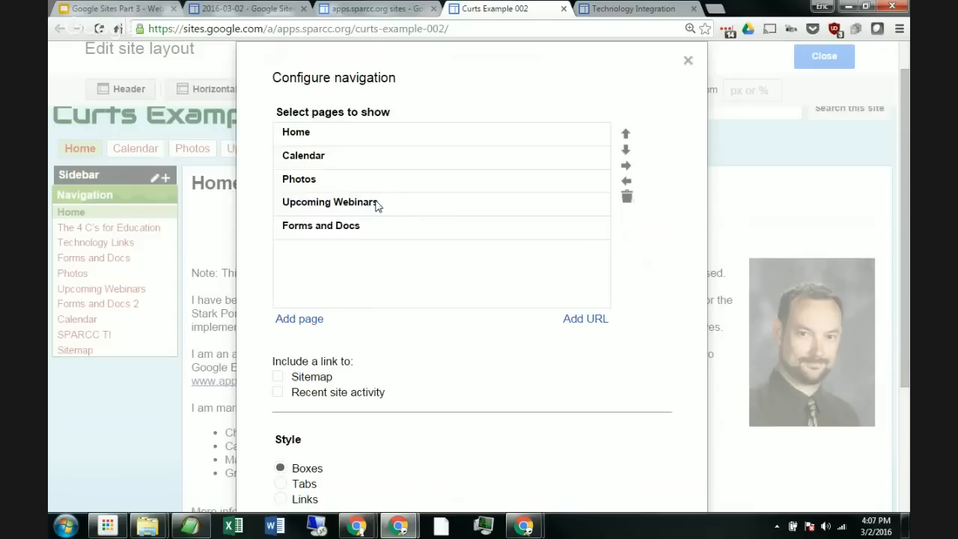
left_click(330, 208)
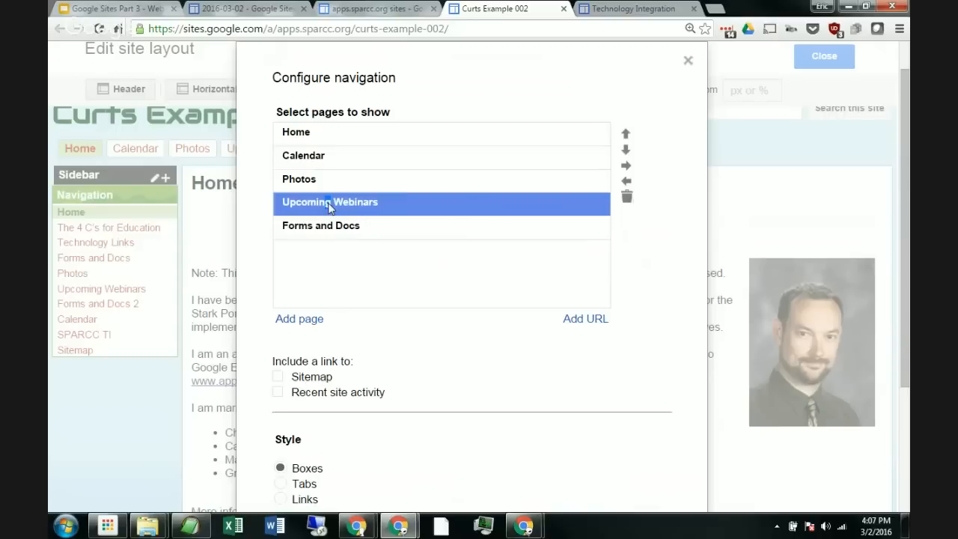
left_click(298, 320)
scroll(393, 306, "down", 2)
scroll(399, 299, "down", 1)
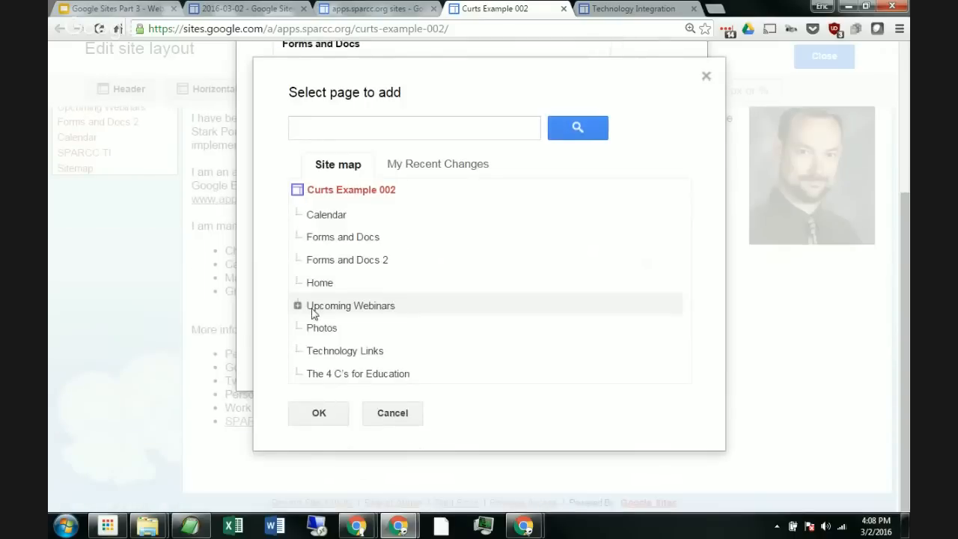
left_click(298, 306)
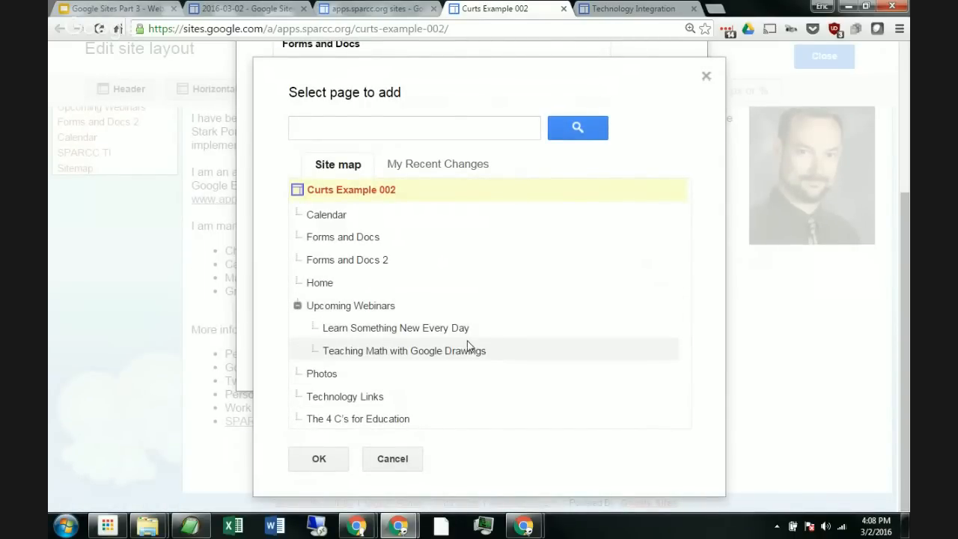
left_click(381, 331)
left_click(320, 460)
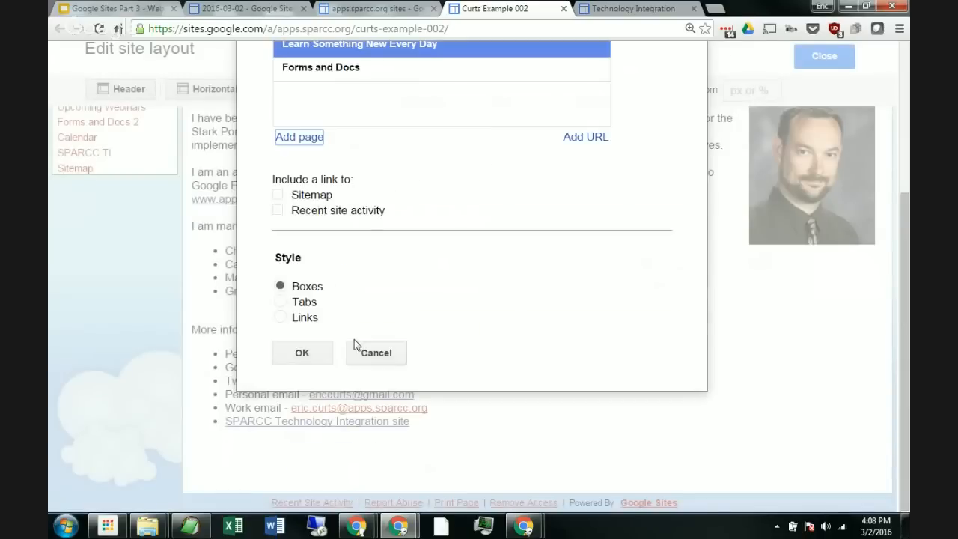
Step: Add the Teaching Math with Google Drawings subpage to the horizontal navigation list
scroll(378, 275, "up", 2)
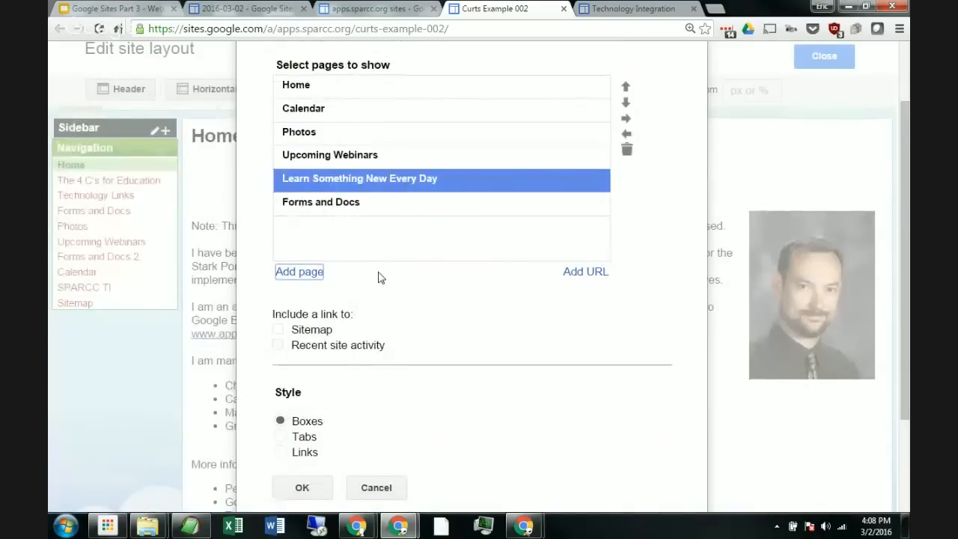
left_click(300, 271)
scroll(377, 290, "down", 2)
left_click(295, 353)
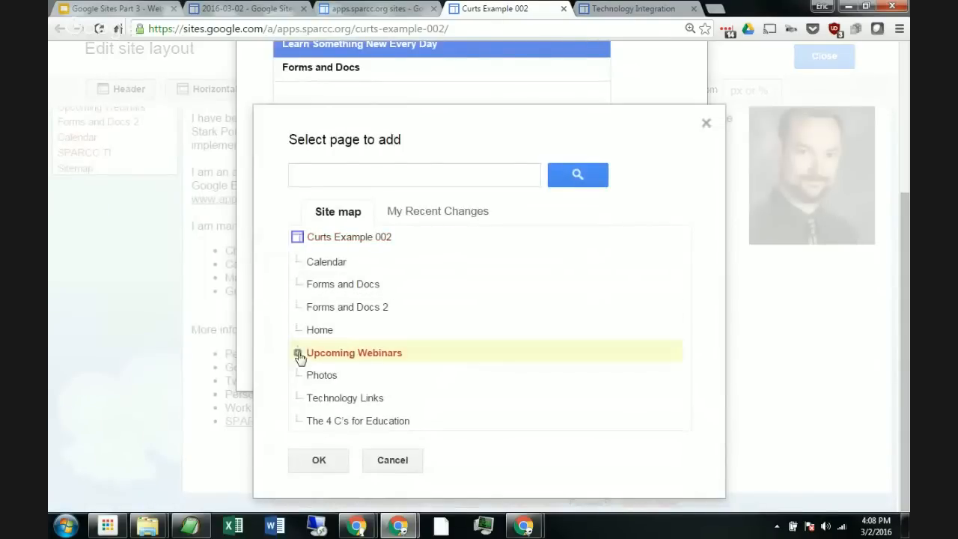
left_click(297, 353)
scroll(517, 318, "down", 1)
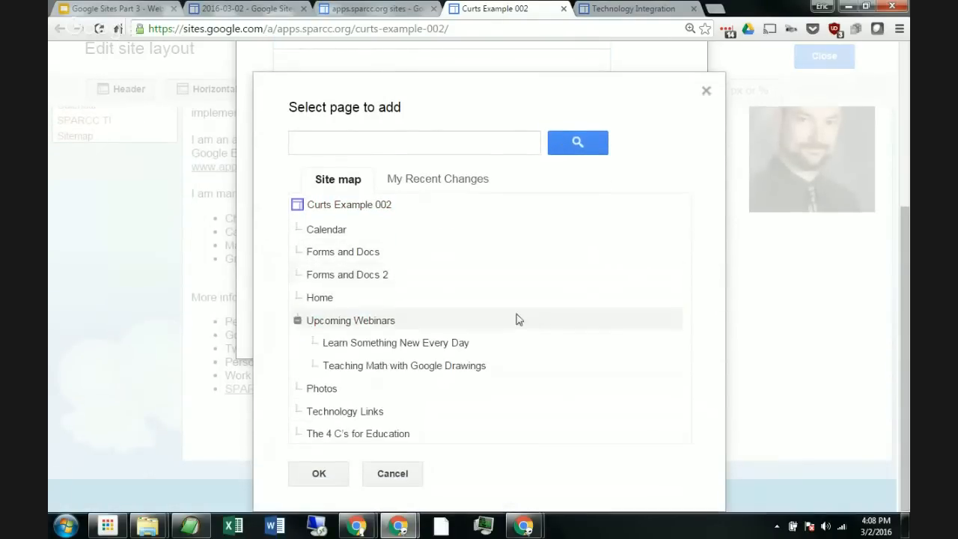
left_click(453, 365)
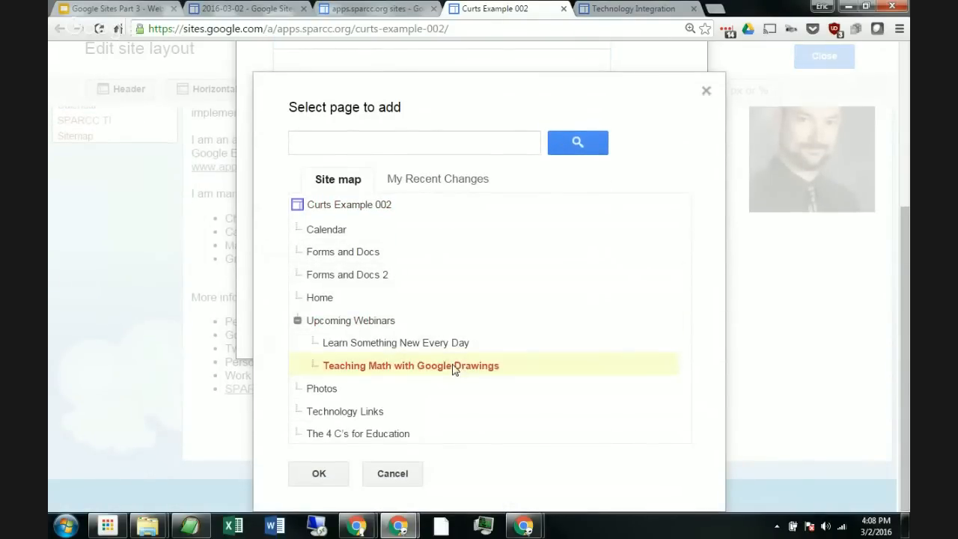
left_click(326, 474)
Step: Indent Learn Something New Every Day and Teaching Math with Google Drawings under Upcoming Webinars
scroll(480, 264, "up", 3)
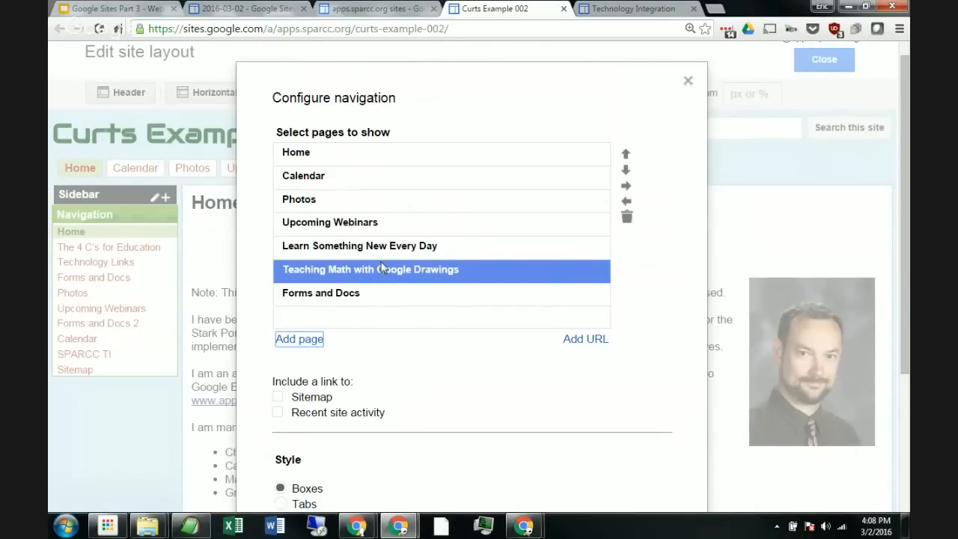
left_click(331, 240)
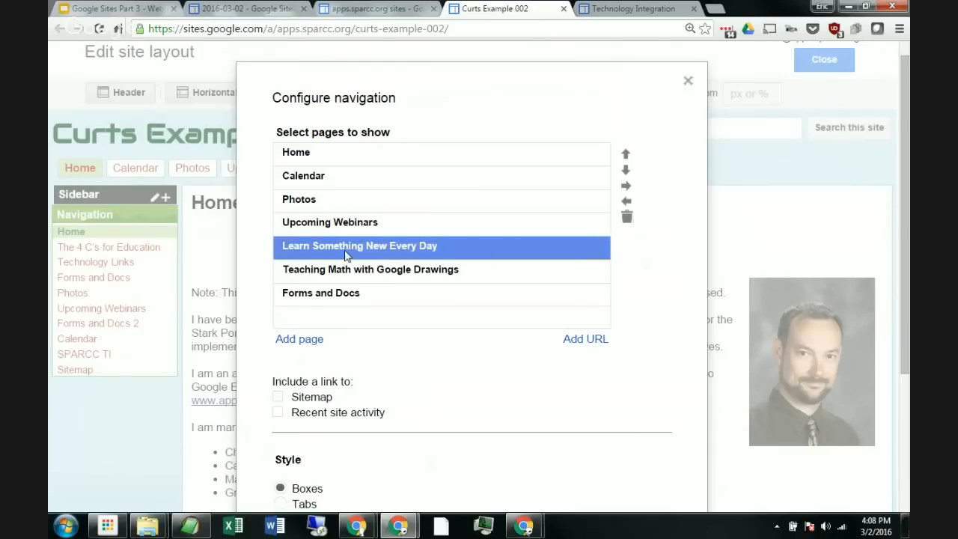
left_click(626, 187)
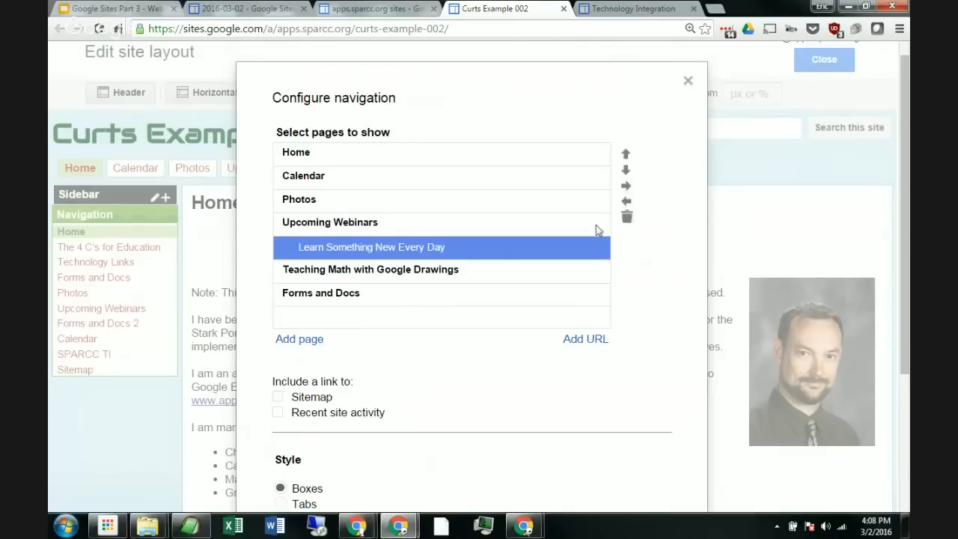
left_click(410, 274)
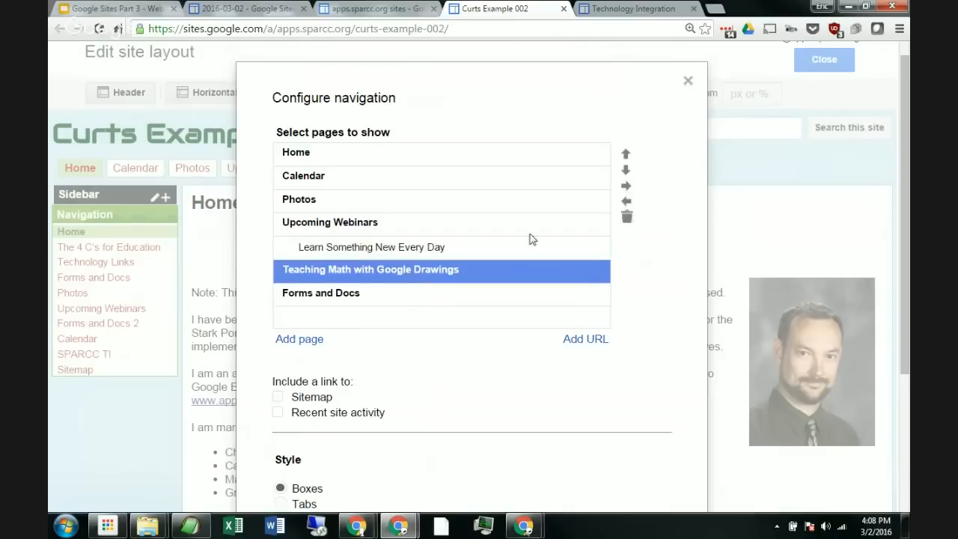
left_click(626, 191)
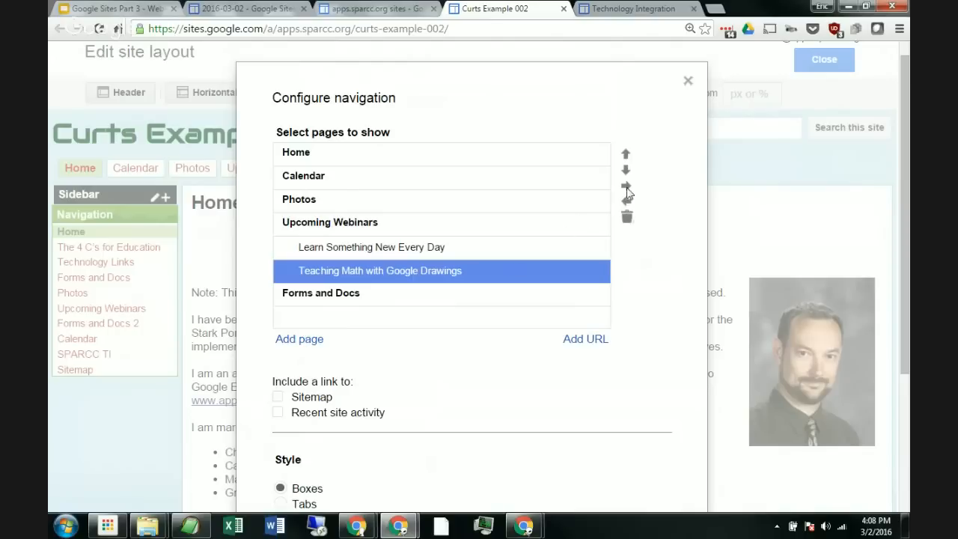
Step: Save the updated horizontal navigation configuration
left_click(348, 247)
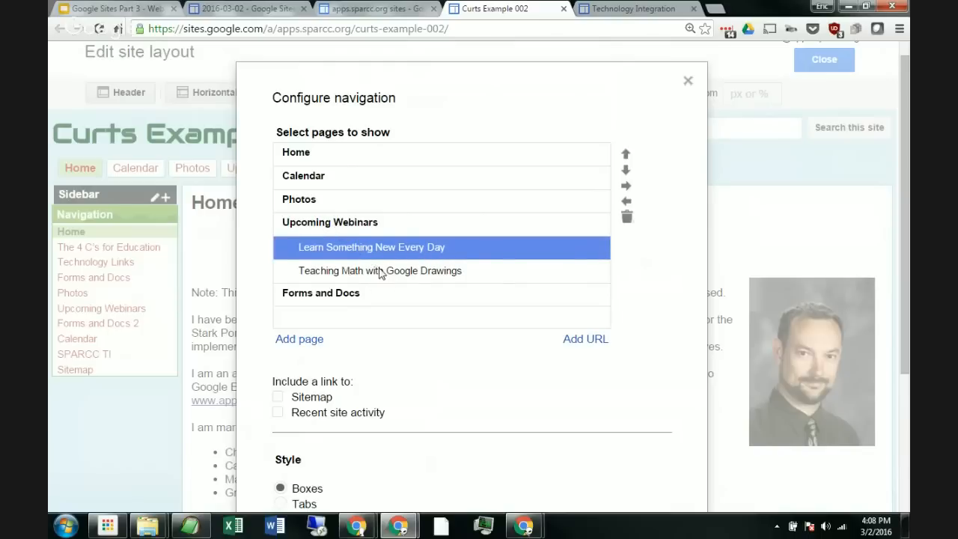
scroll(441, 236, "down", 1)
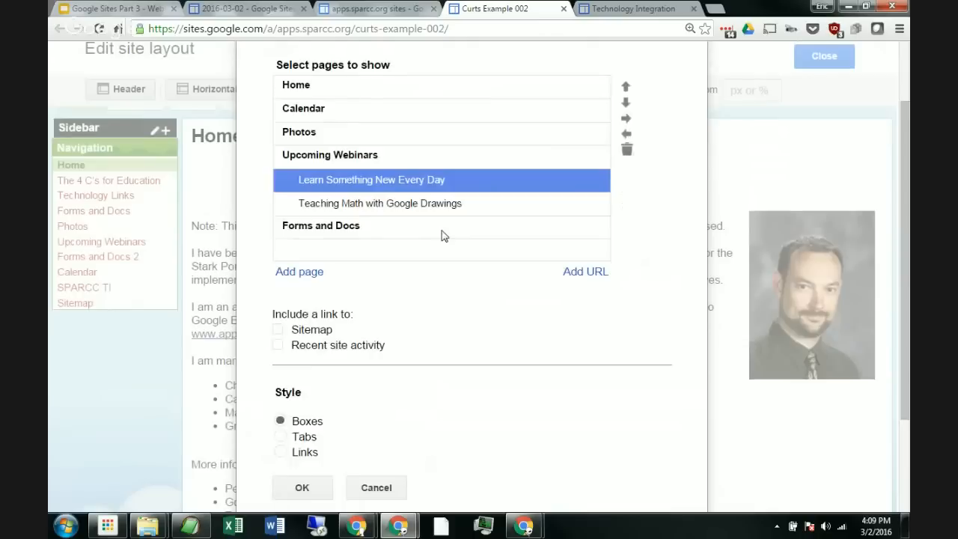
scroll(441, 237, "down", 2)
left_click(314, 356)
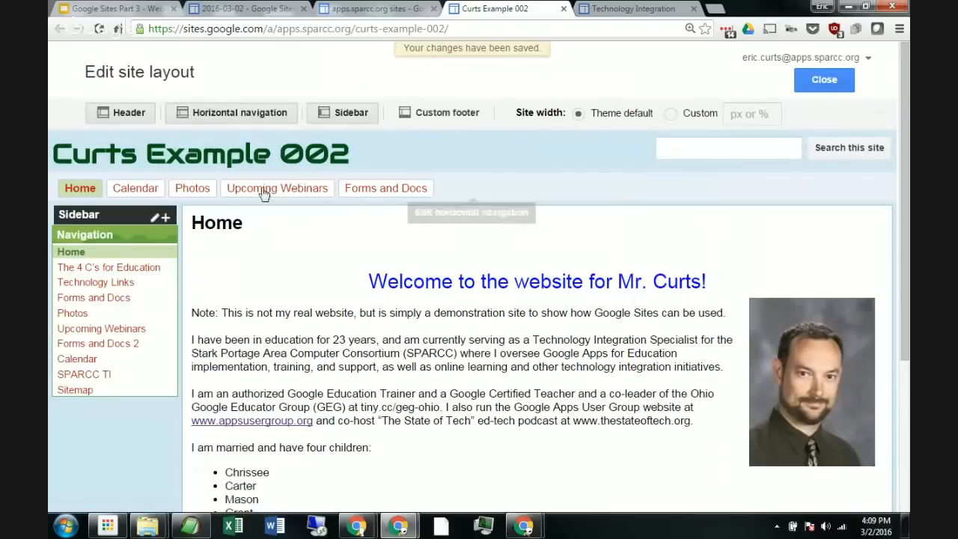
Step: Close the site layout editor and review the home page
left_click(831, 91)
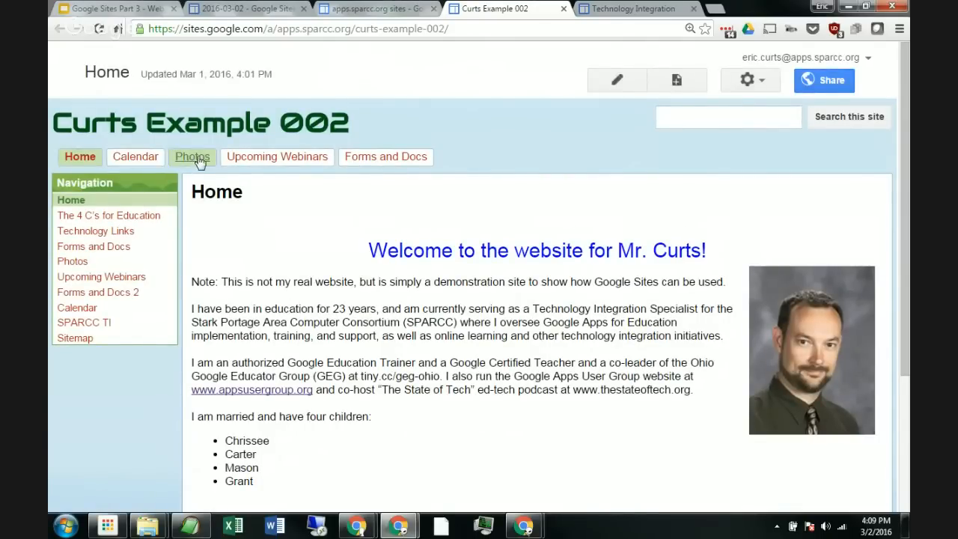
mouse_move(265, 160)
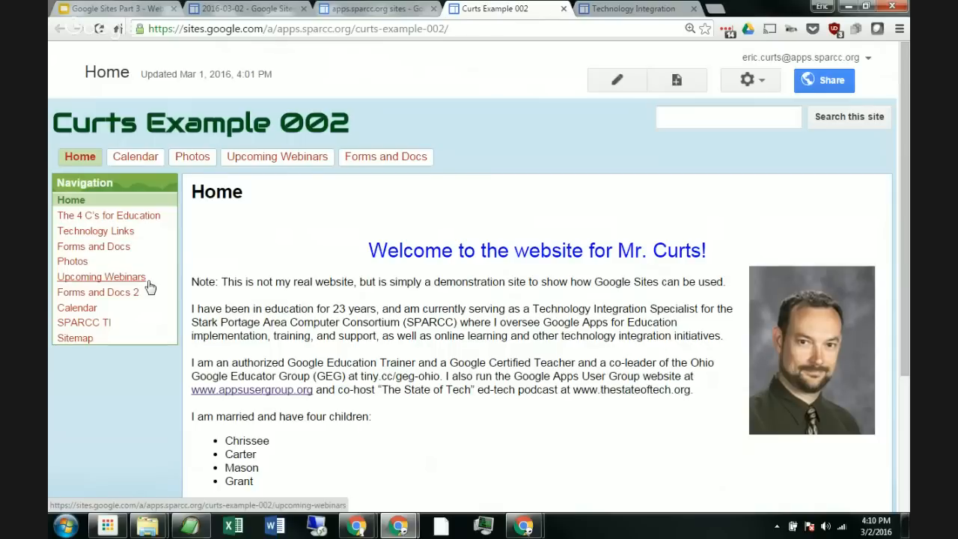
scroll(340, 275, "down", 2)
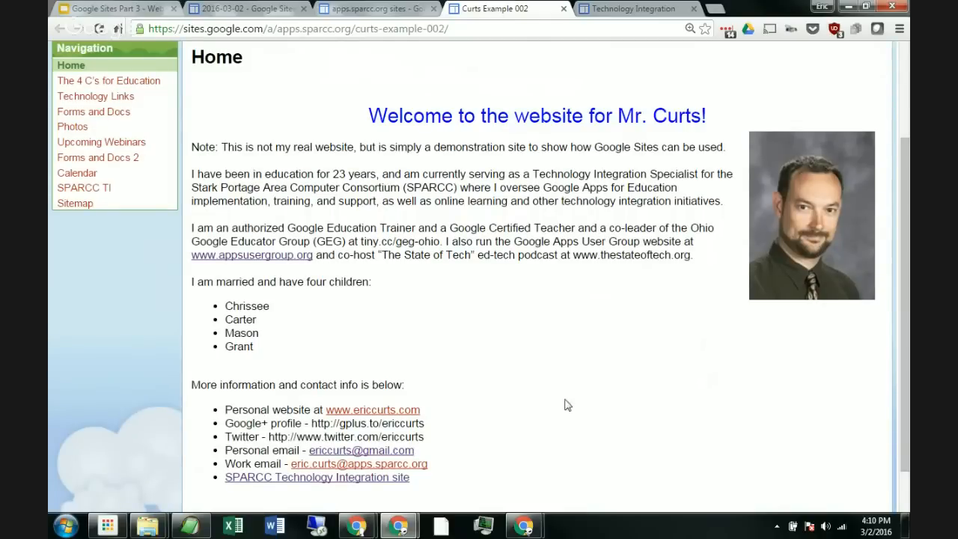
Step: Open the Home page for editing and switch its layout to Two column (simple)
scroll(438, 217, "up", 2)
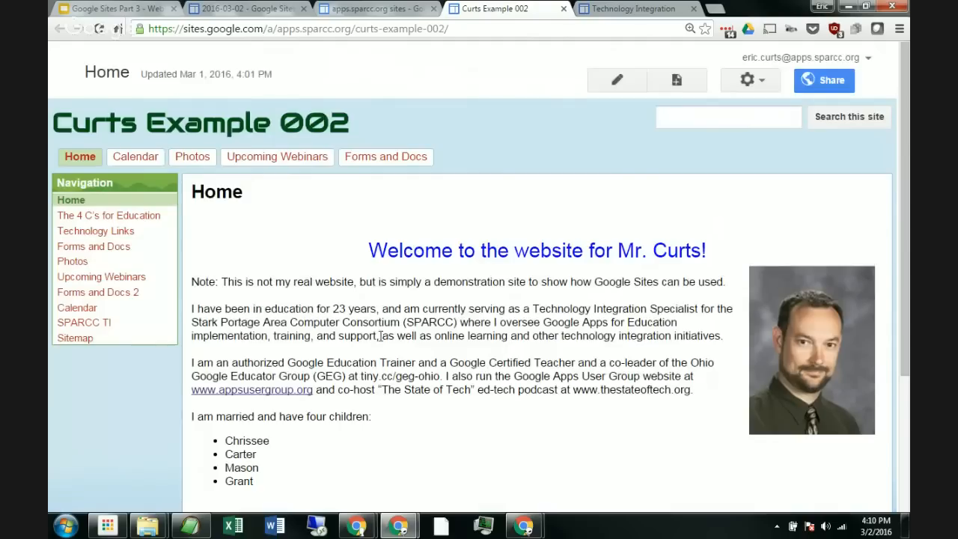
scroll(437, 218, "down", 2)
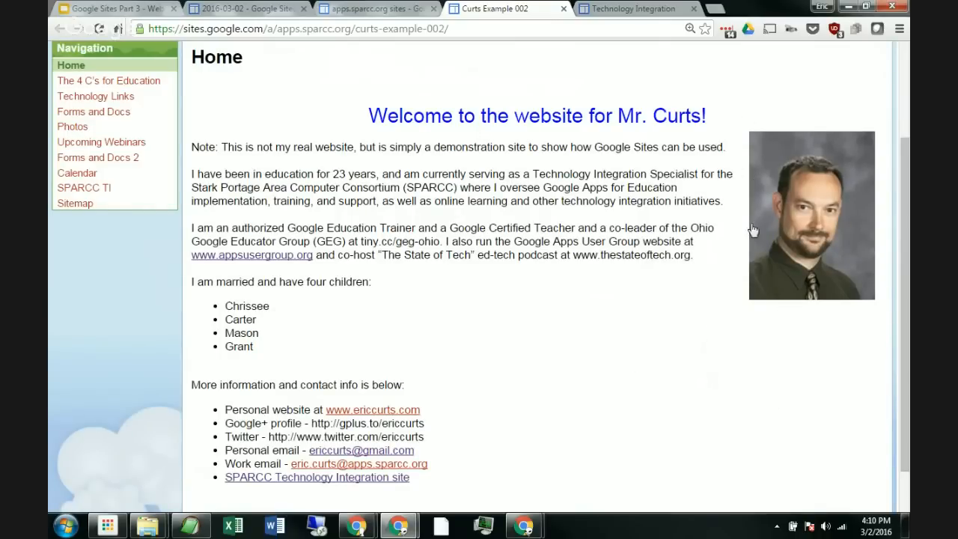
scroll(713, 411, "up", 1)
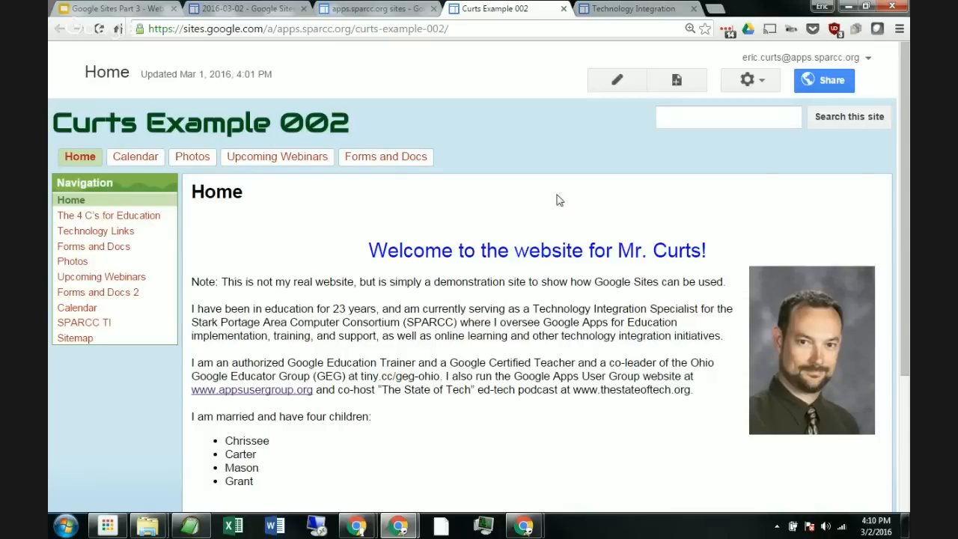
scroll(550, 391, "down", 1)
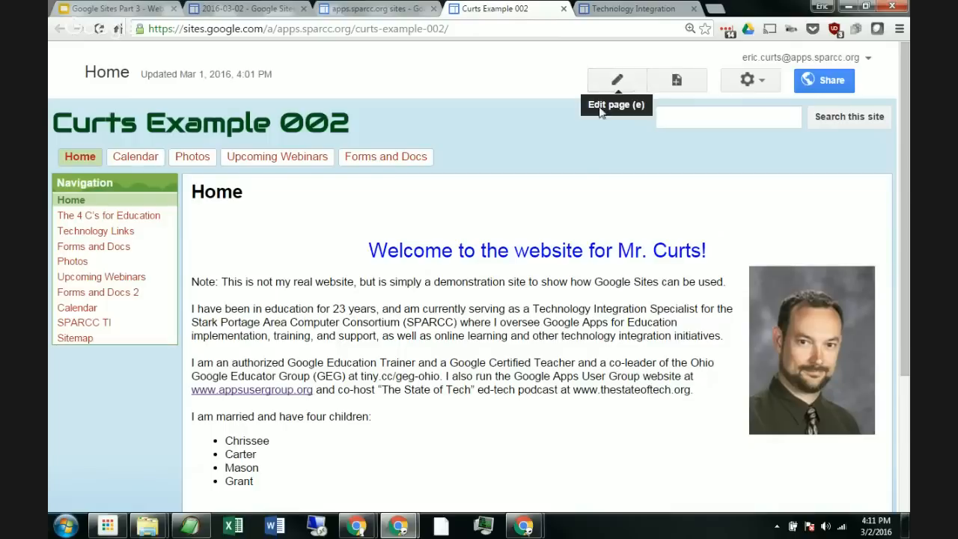
left_click(614, 82)
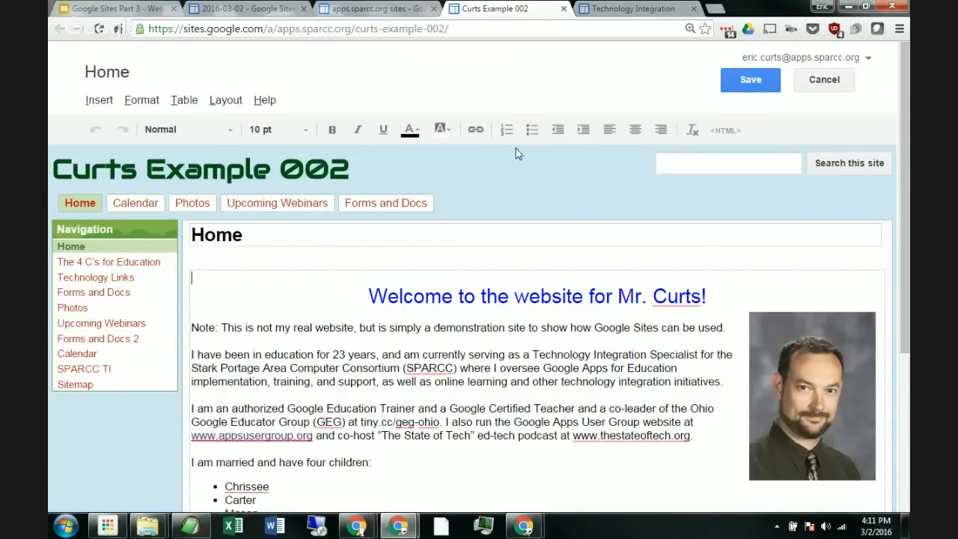
scroll(517, 163, "down", 1)
scroll(589, 275, "down", 1)
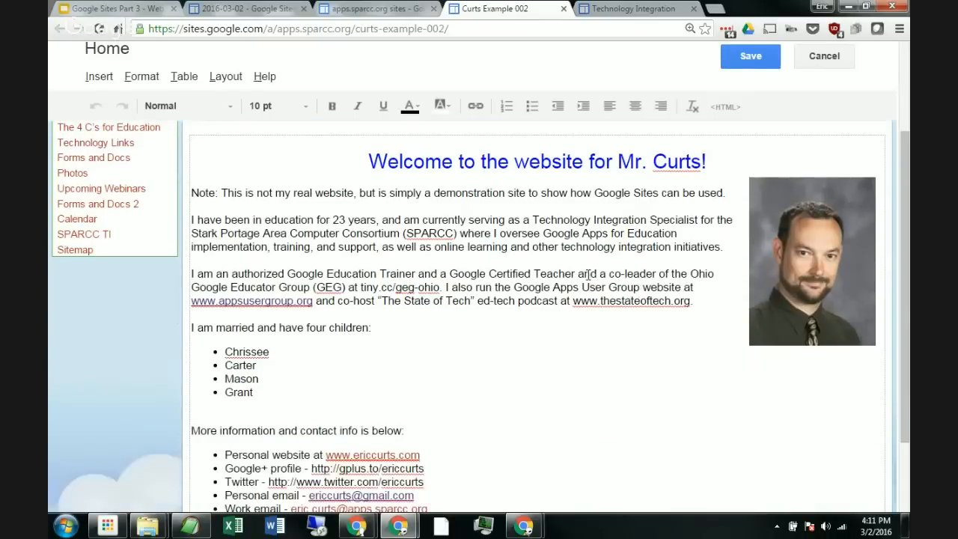
scroll(596, 329, "down", 2)
left_click(329, 462)
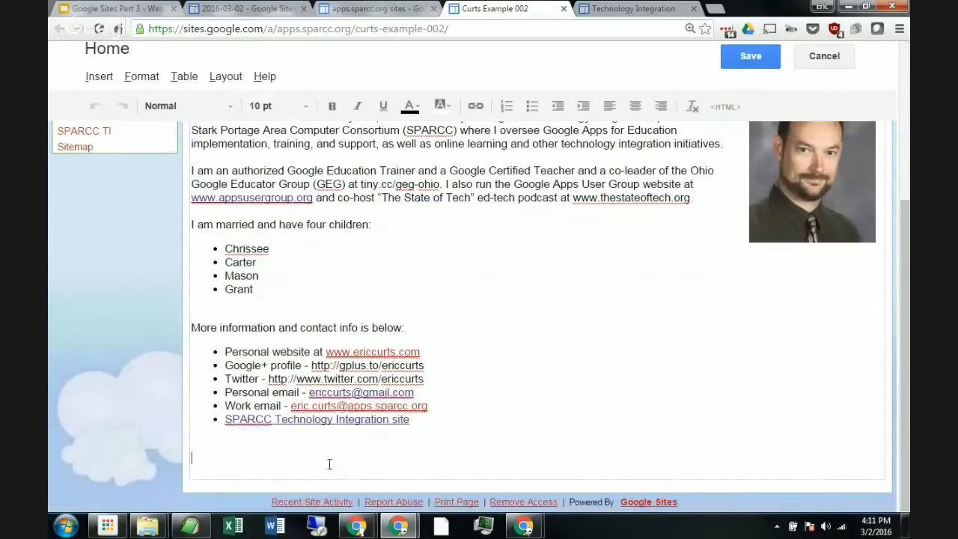
scroll(457, 385, "up", 3)
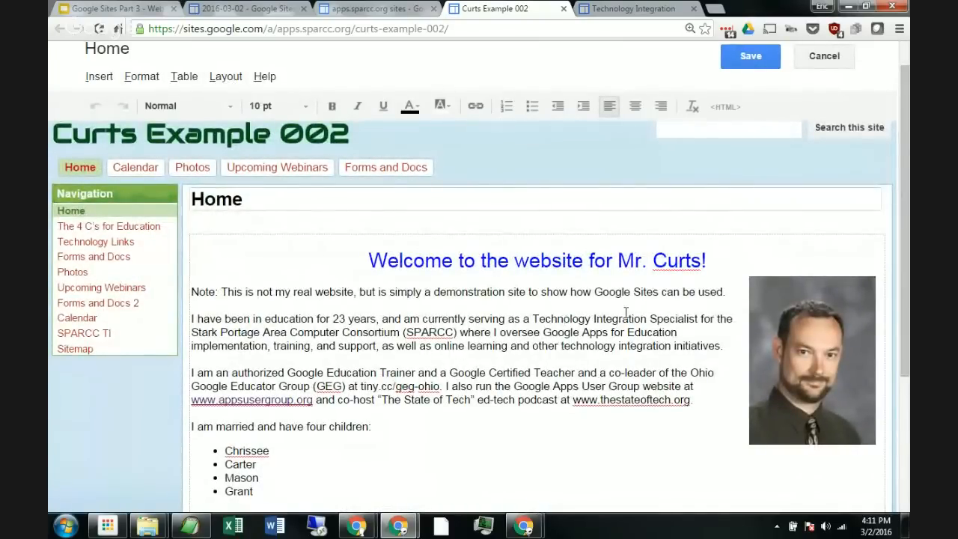
left_click(226, 78)
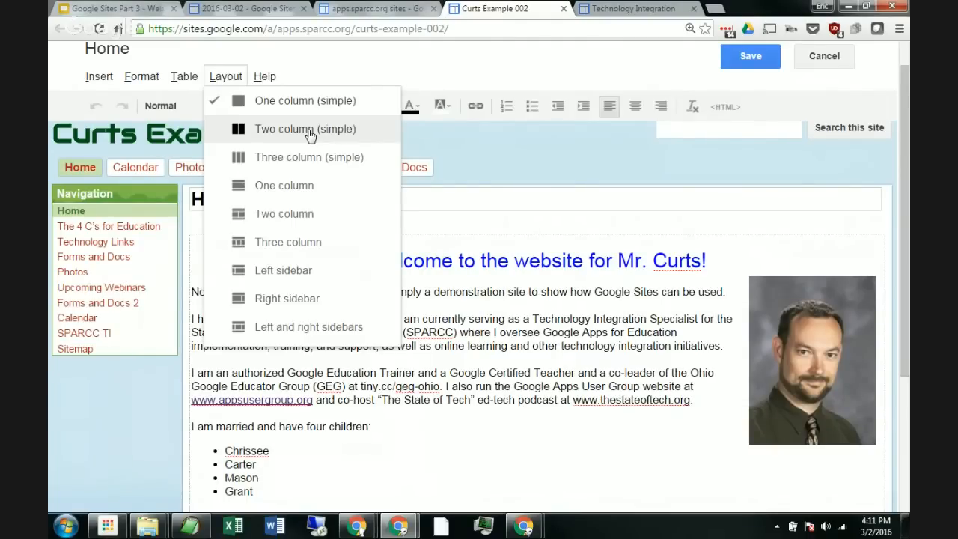
left_click(261, 132)
Step: Place the cursor in the empty second column and insert a Recent posts gadget
scroll(262, 290, "down", 3)
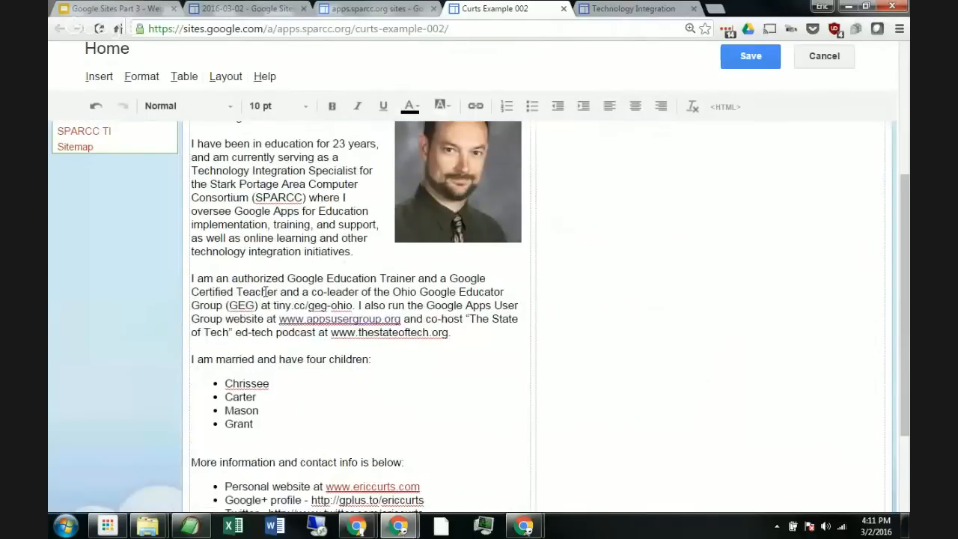
scroll(266, 292, "down", 2)
scroll(265, 292, "up", 4)
left_click(640, 214)
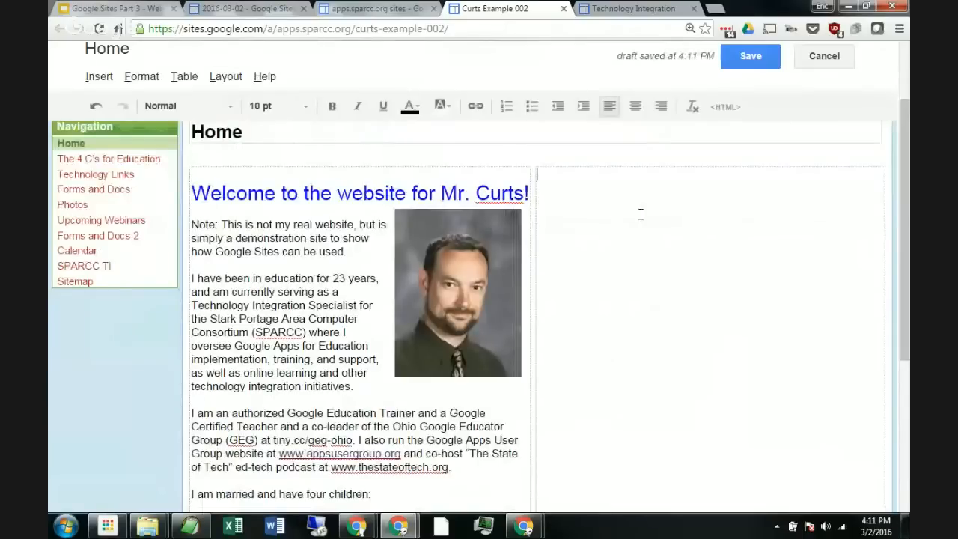
scroll(698, 318, "down", 1)
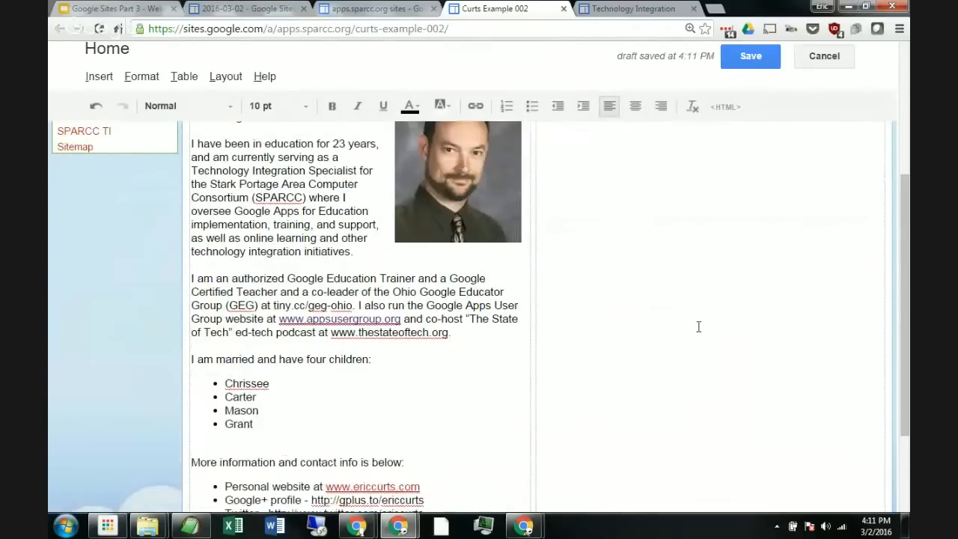
scroll(696, 324, "up", 2)
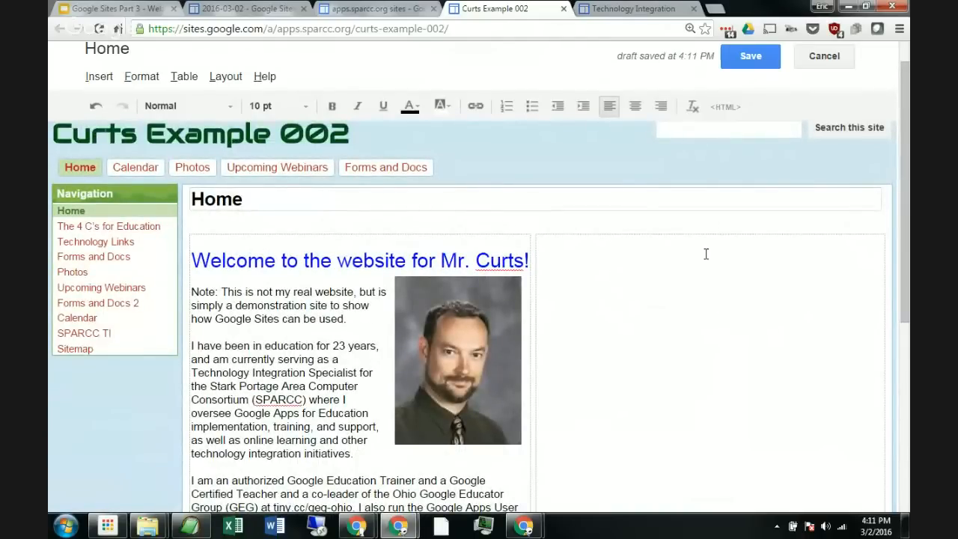
scroll(666, 269, "up", 1)
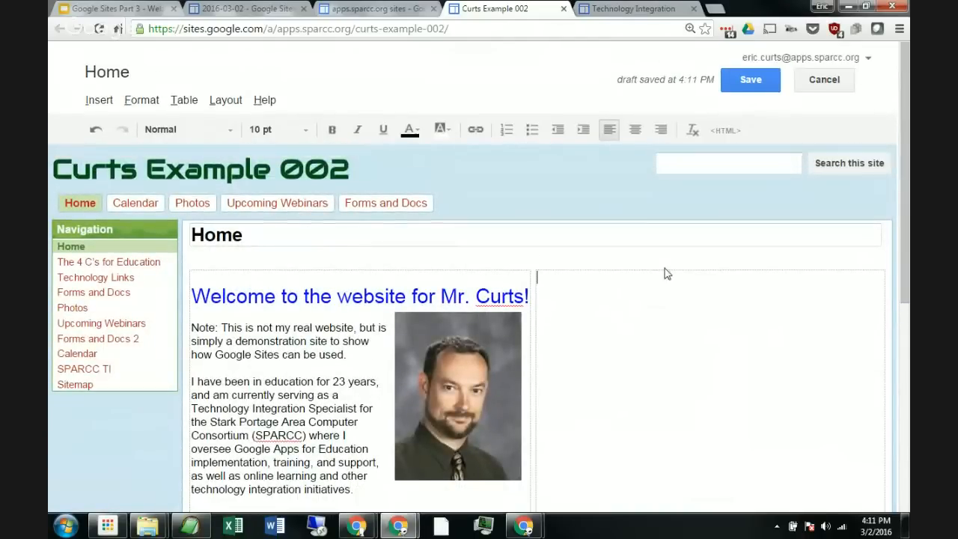
left_click(101, 102)
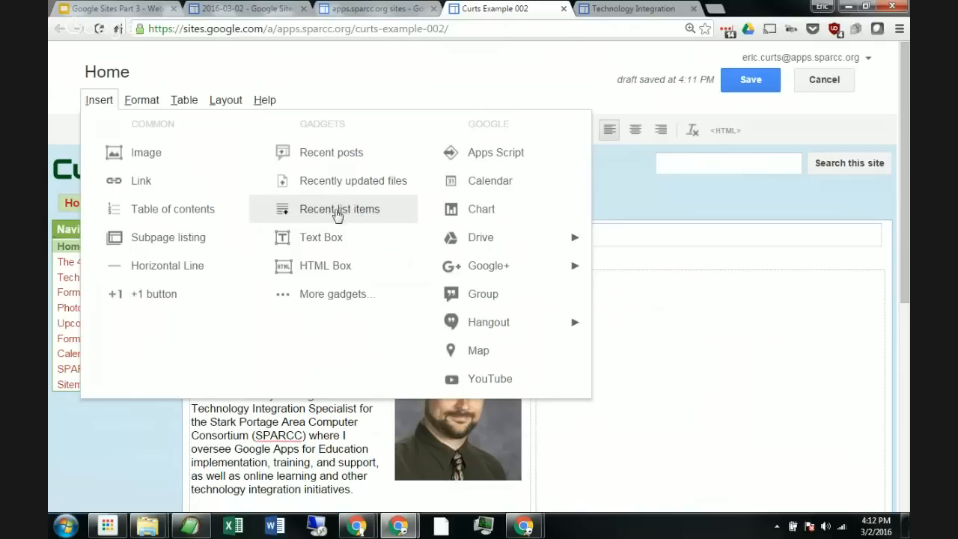
left_click(336, 160)
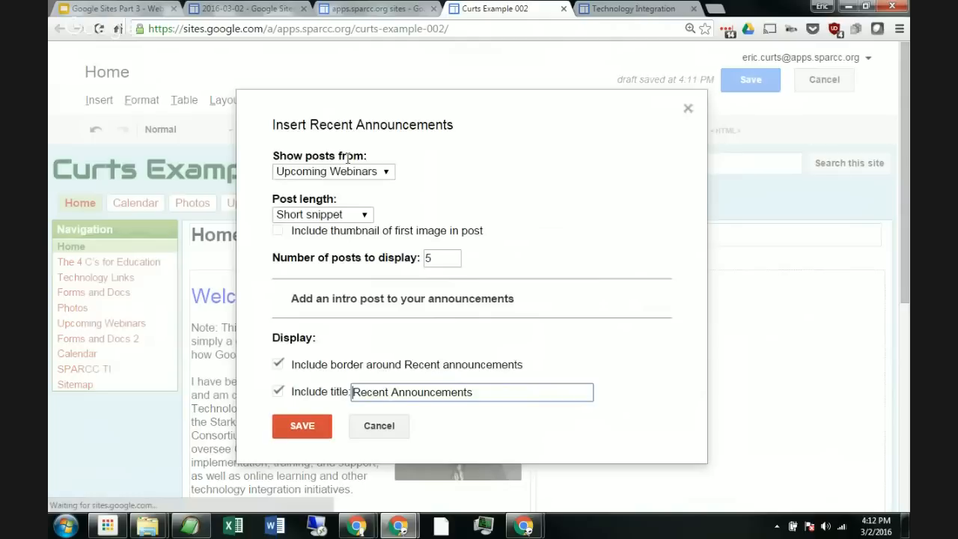
Step: Set the gadget to show posts from Upcoming Webinars as short snippets, include the first image thumbnail, and save it
left_click(386, 171)
left_click(454, 175)
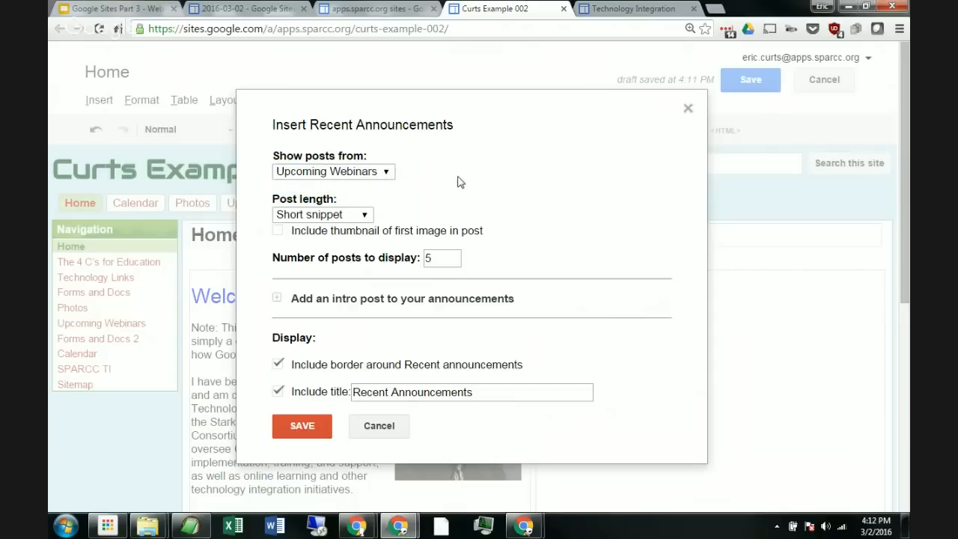
left_click(368, 215)
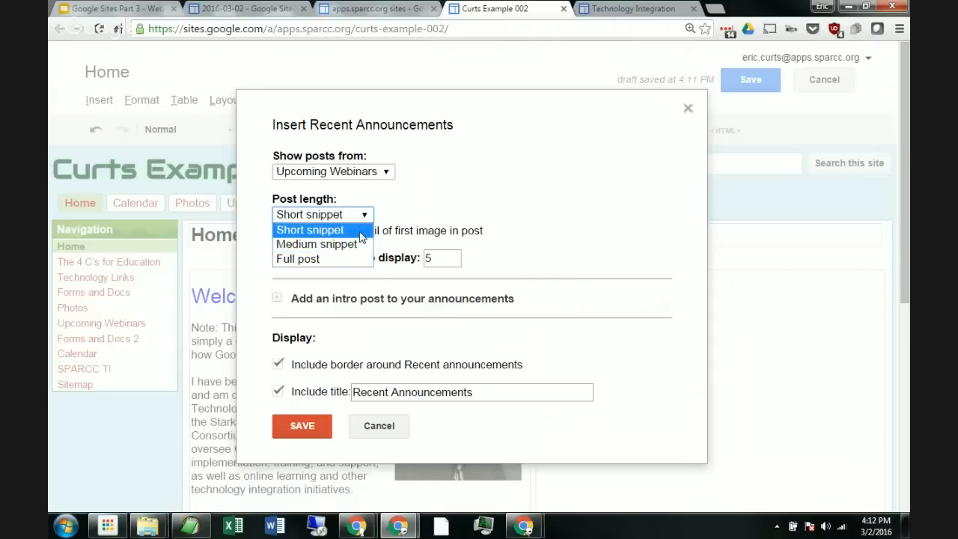
left_click(361, 231)
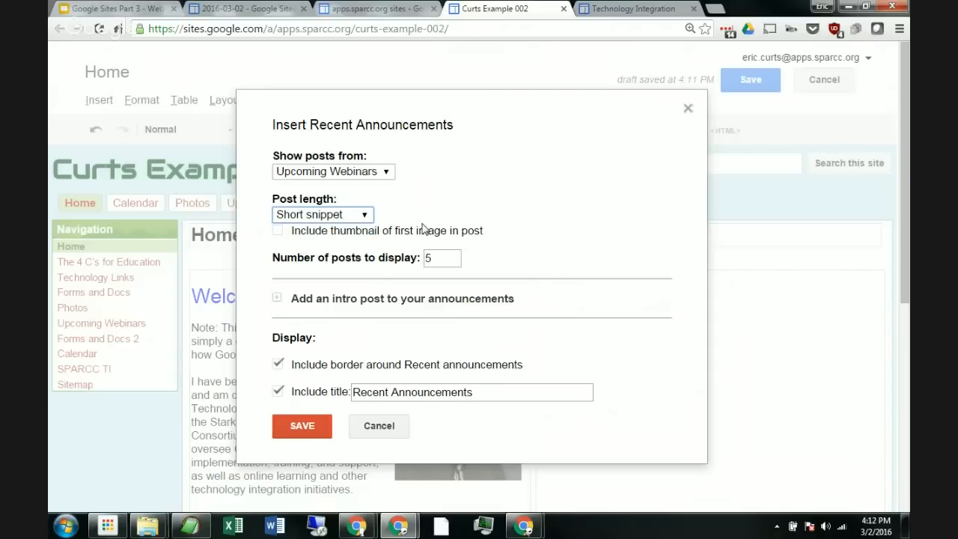
left_click(288, 232)
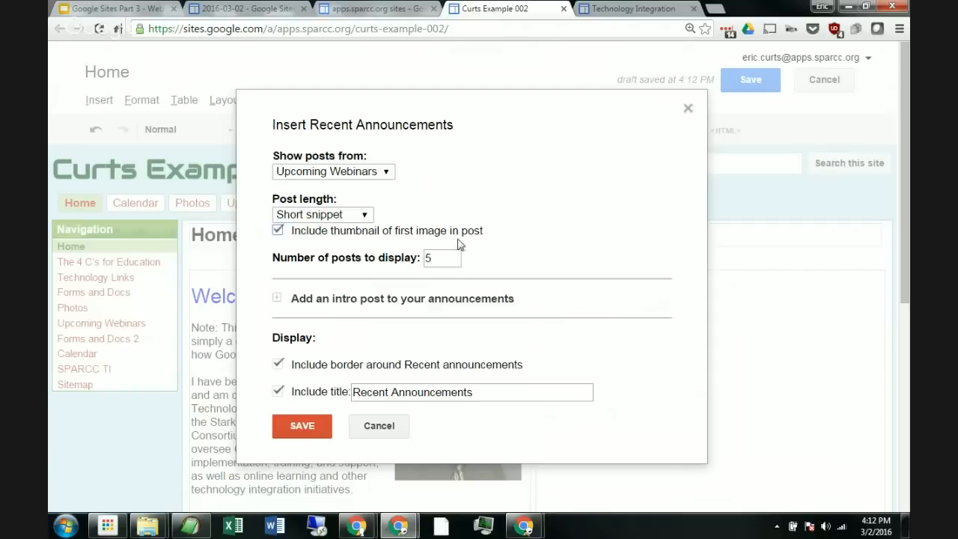
left_click(302, 427)
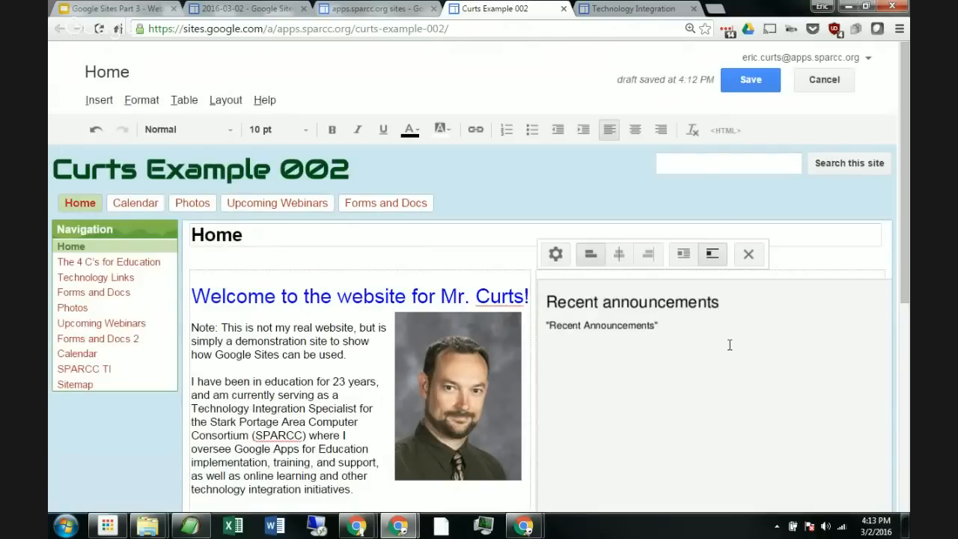
Step: Save the edited Home page with the new two-column layout and announcements gadget
scroll(732, 345, "down", 3)
scroll(803, 305, "up", 2)
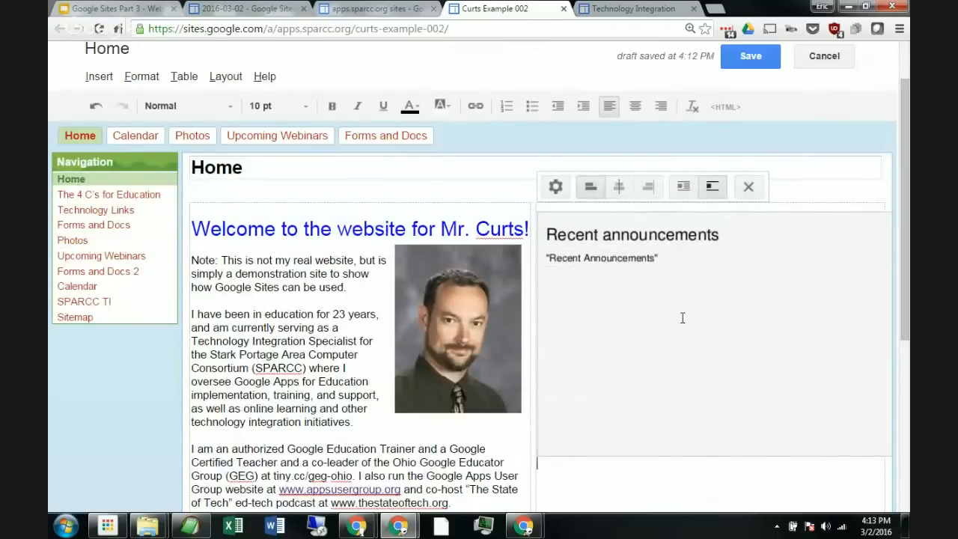
scroll(715, 299, "down", 1)
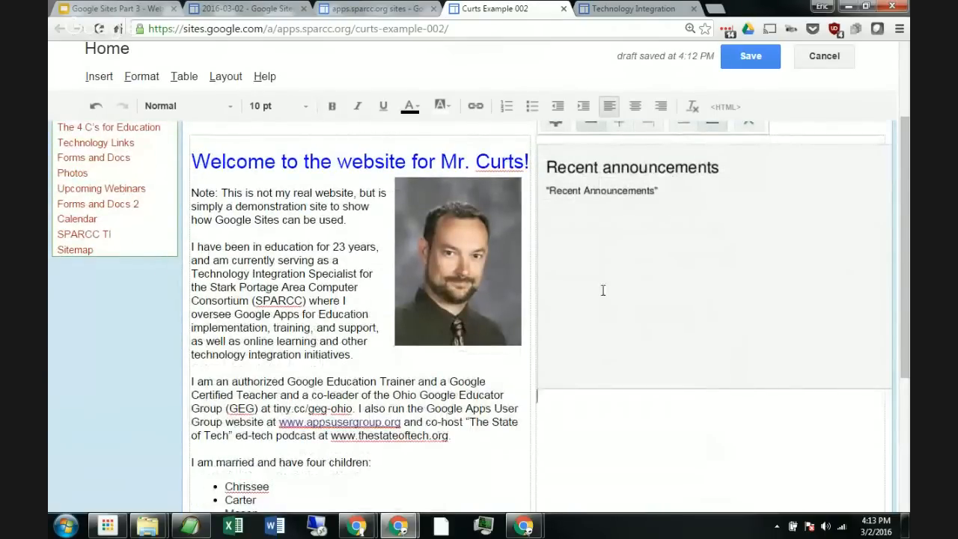
scroll(707, 339, "up", 2)
scroll(732, 355, "down", 2)
scroll(732, 351, "up", 2)
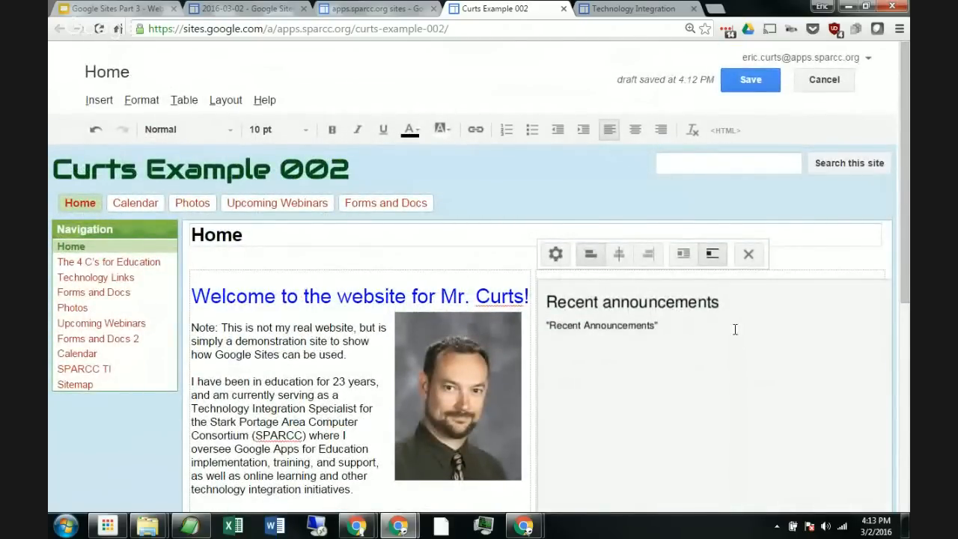
left_click(757, 79)
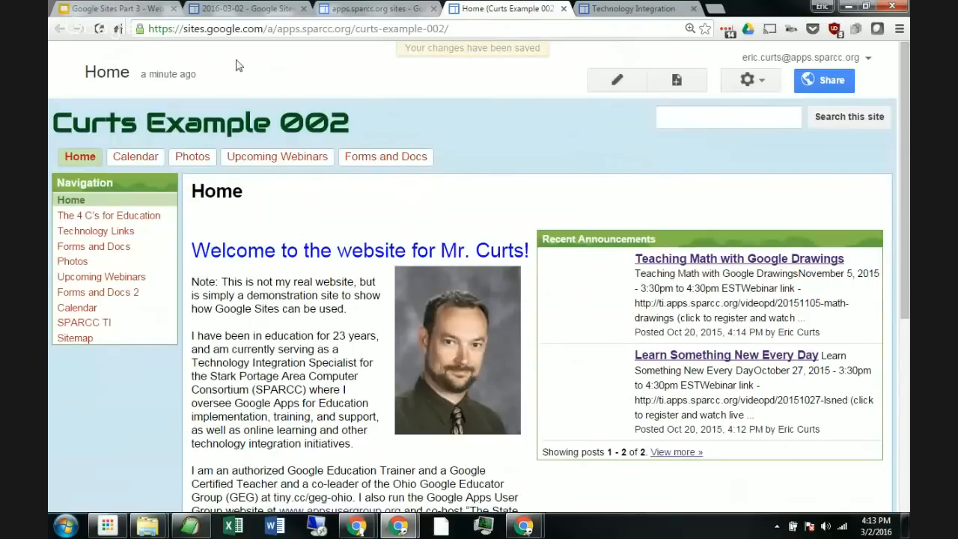
Step: Reload the Home page and review the Recent Announcements gadget's posts
left_click(99, 29)
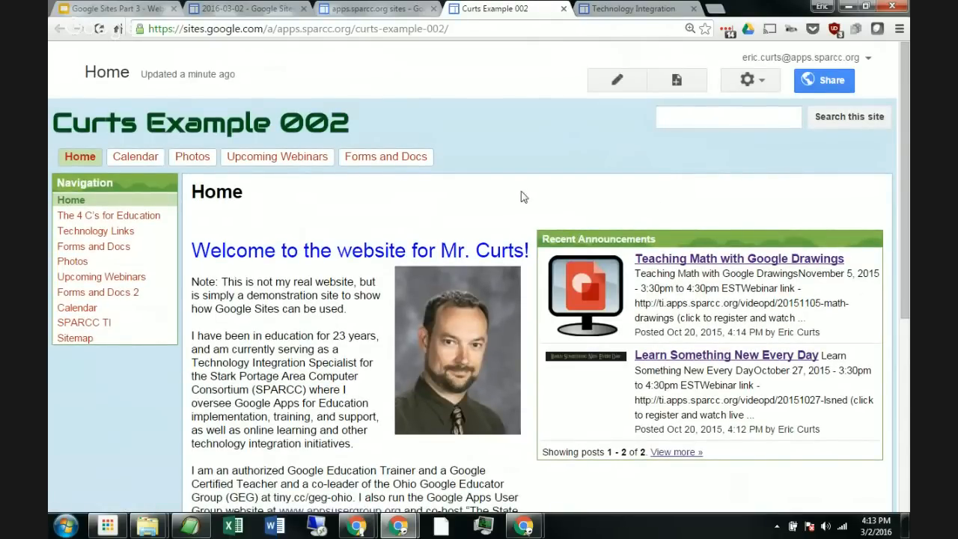
scroll(342, 247, "down", 4)
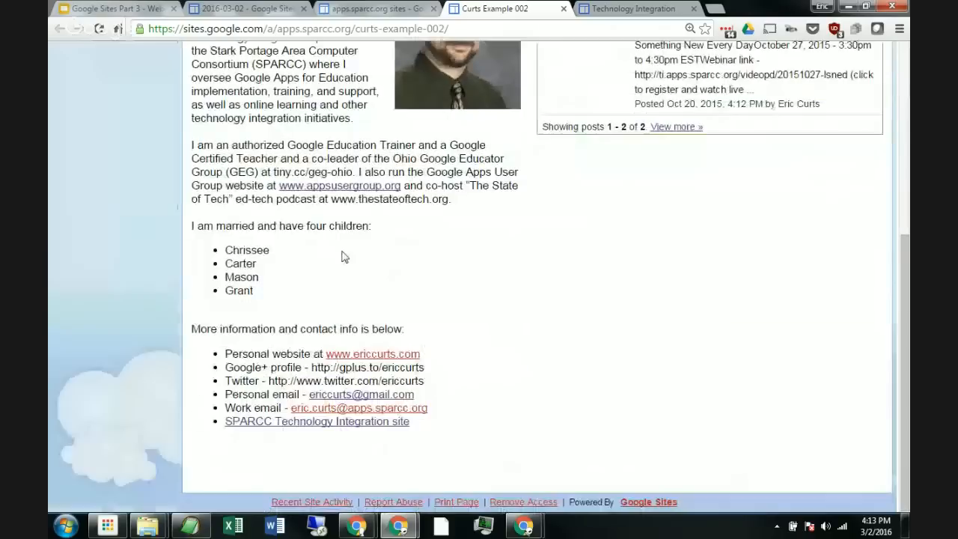
scroll(342, 256, "up", 4)
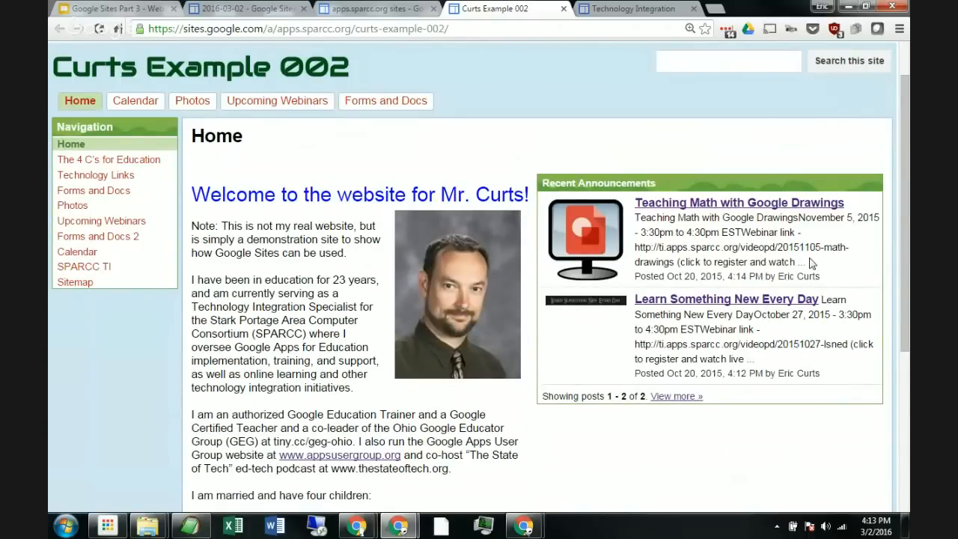
left_click_drag(809, 262, 636, 217)
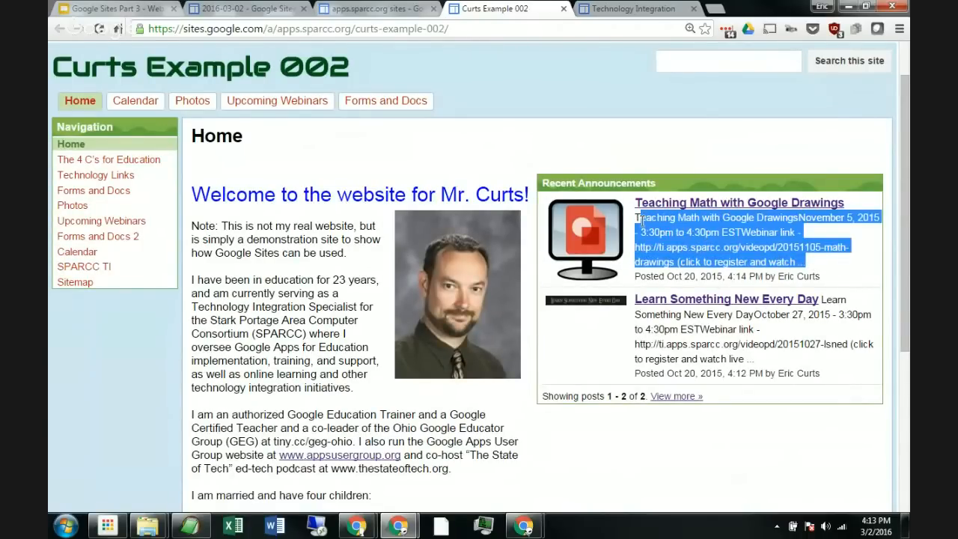
left_click(713, 234)
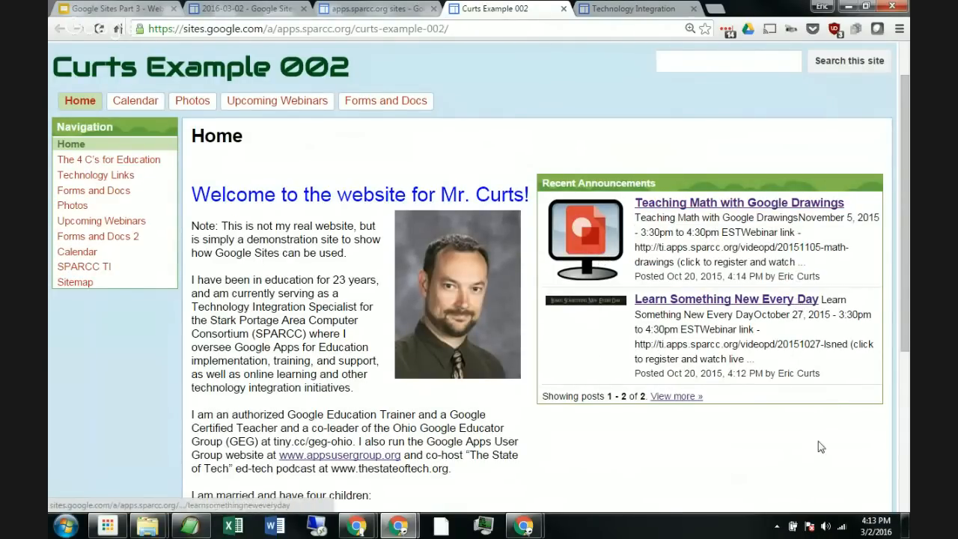
scroll(748, 419, "up", 1)
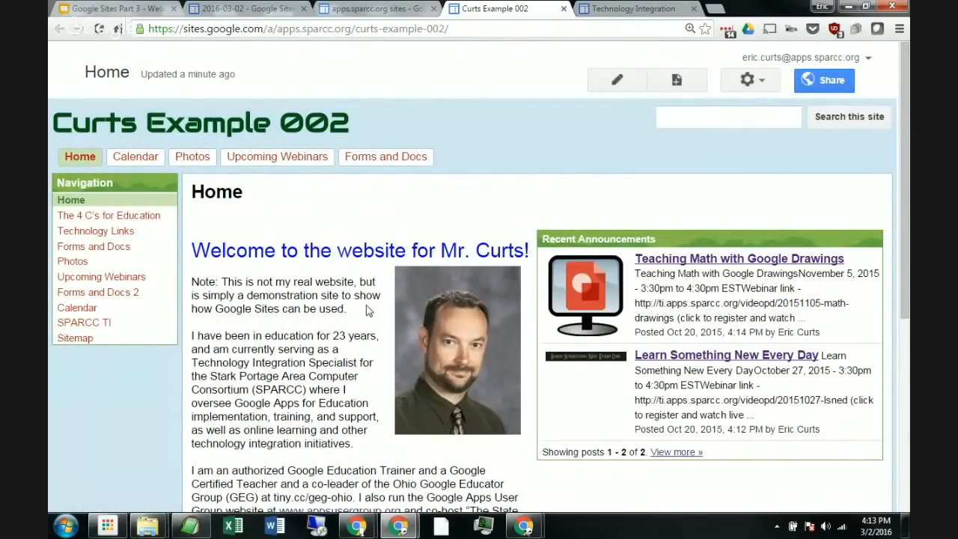
scroll(367, 301, "down", 3)
scroll(368, 302, "up", 3)
Step: Open the site layout editor from the more actions menu
left_click(748, 80)
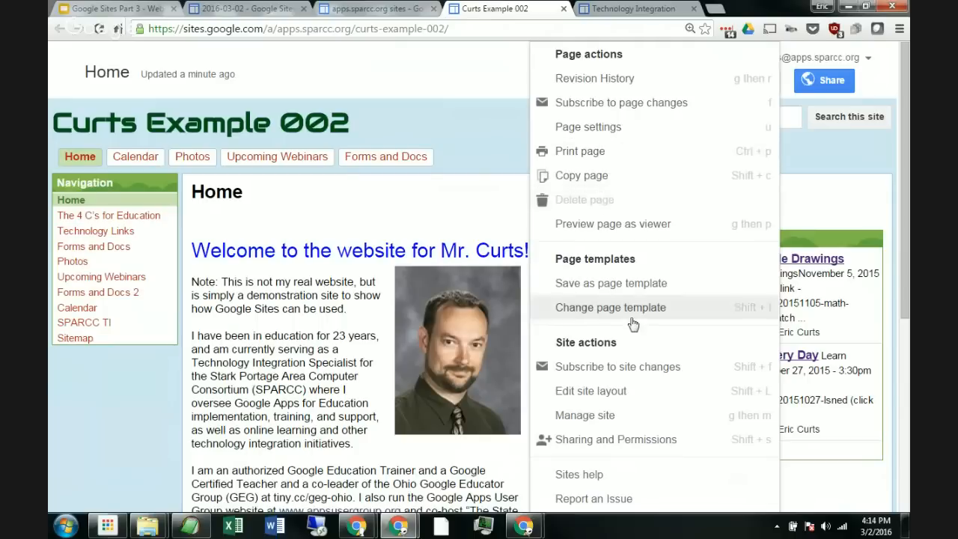
left_click(591, 390)
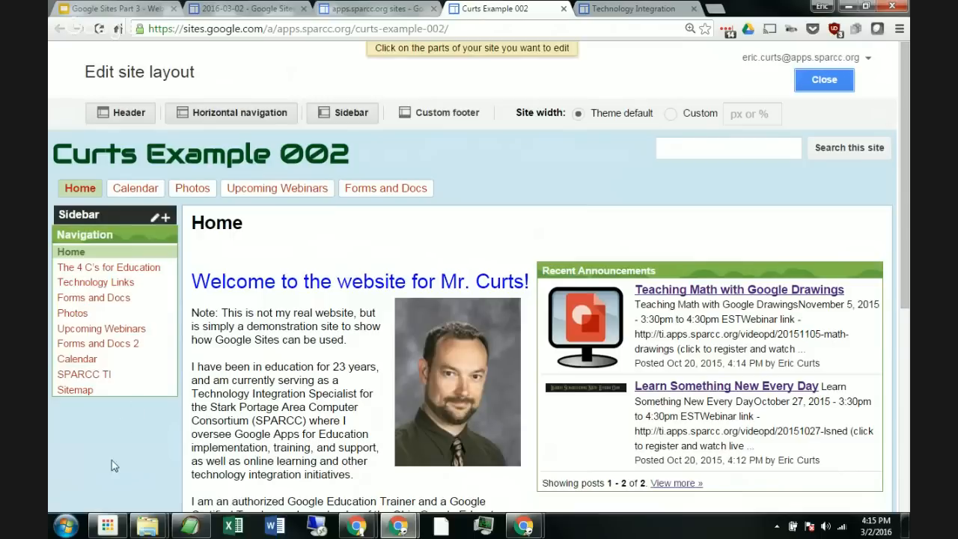
scroll(110, 444, "down", 2)
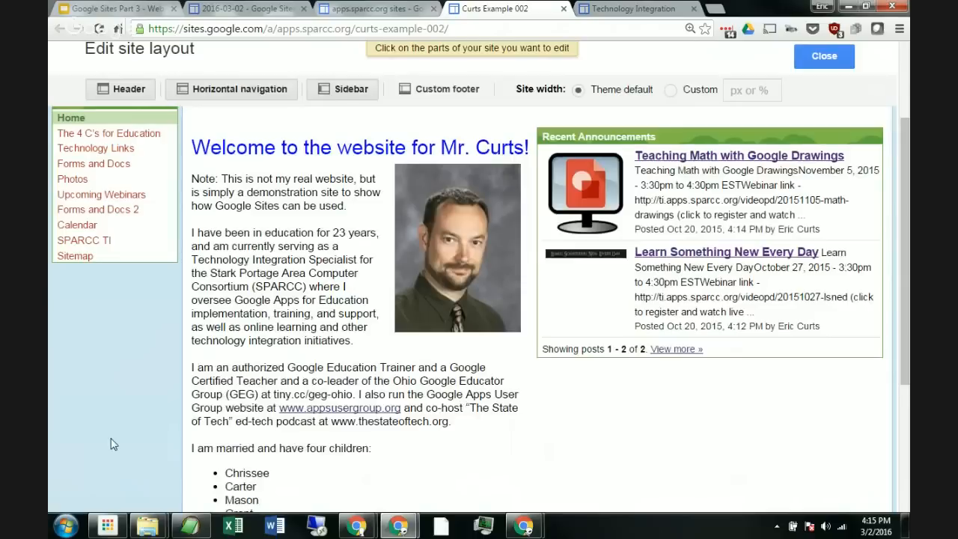
Step: Add a Countdown item to the site's sidebar
scroll(111, 444, "down", 1)
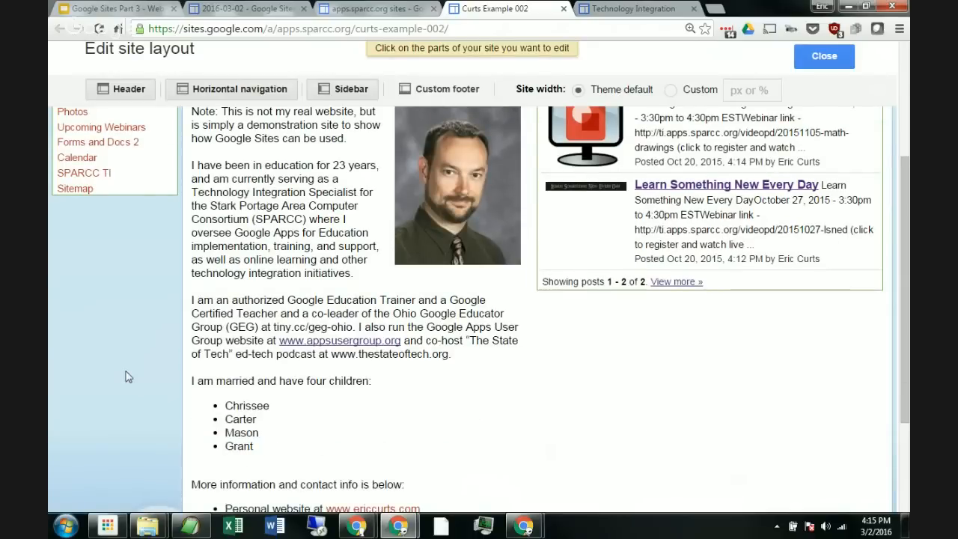
scroll(112, 293, "down", 2)
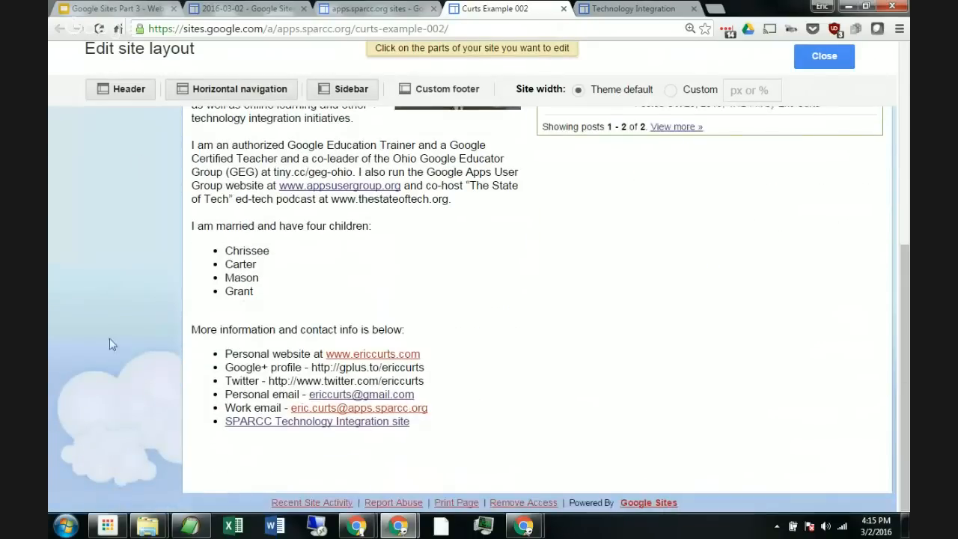
scroll(112, 329, "up", 5)
scroll(122, 374, "up", 1)
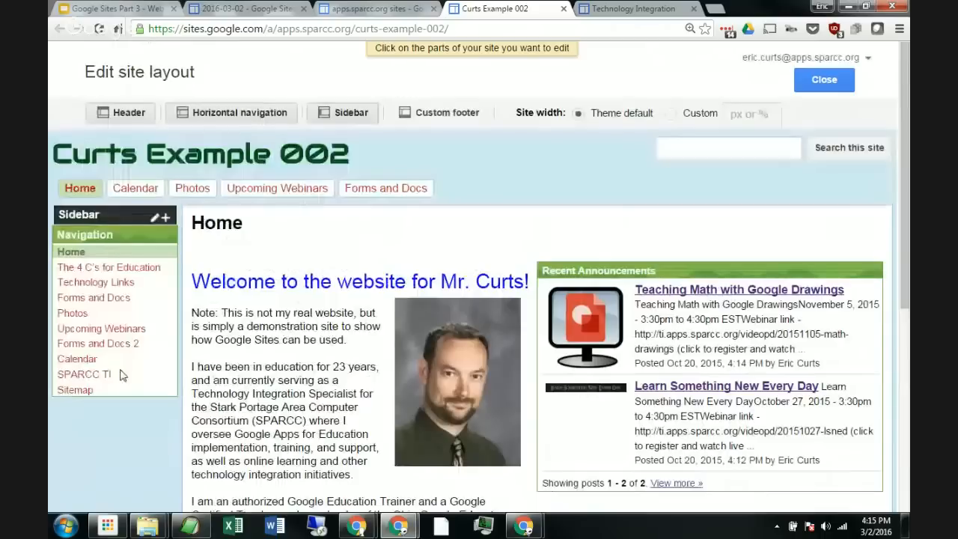
mouse_move(153, 261)
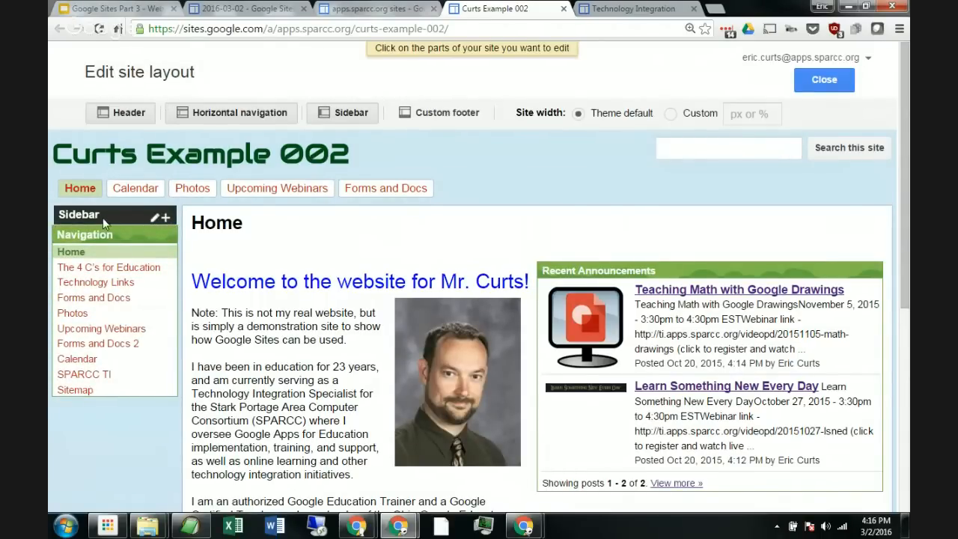
left_click(166, 218)
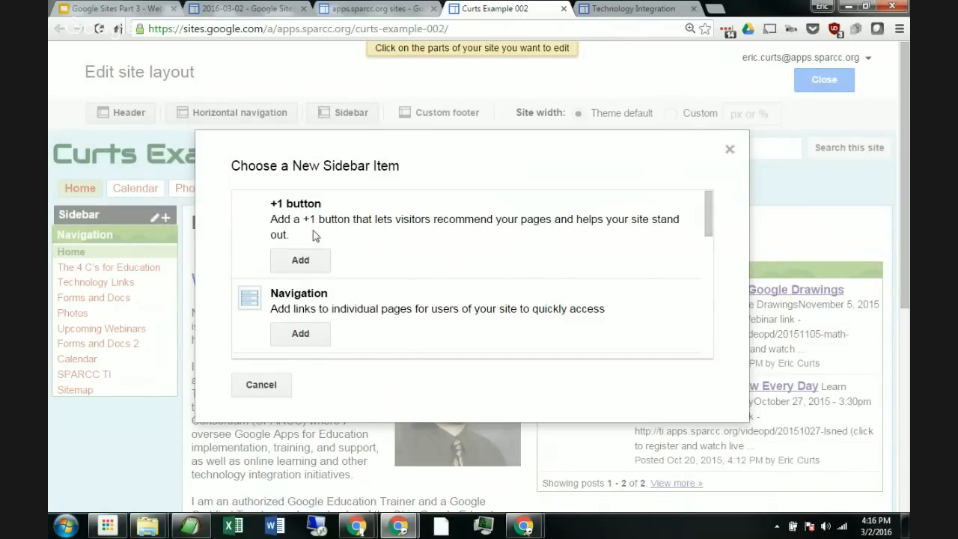
scroll(392, 245, "down", 1)
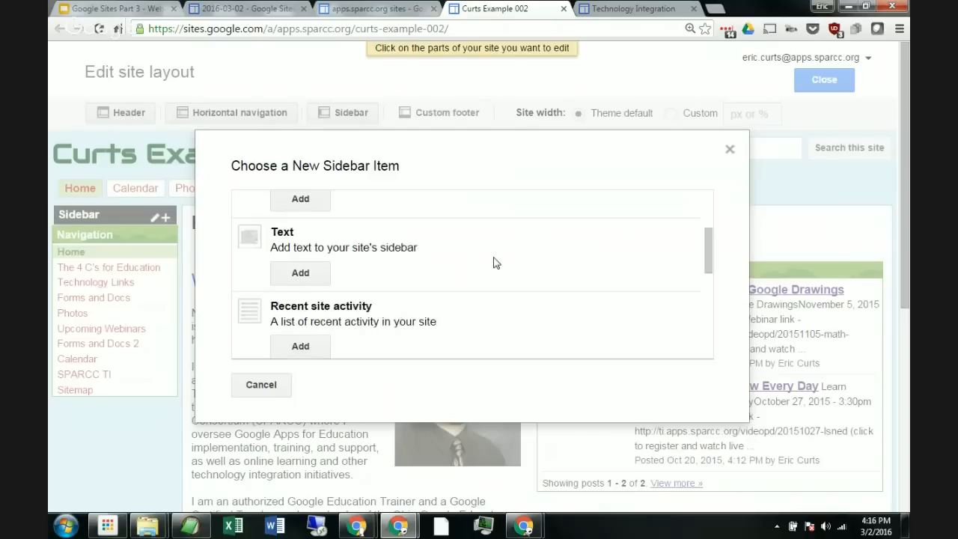
scroll(497, 263, "down", 1)
scroll(392, 247, "down", 1)
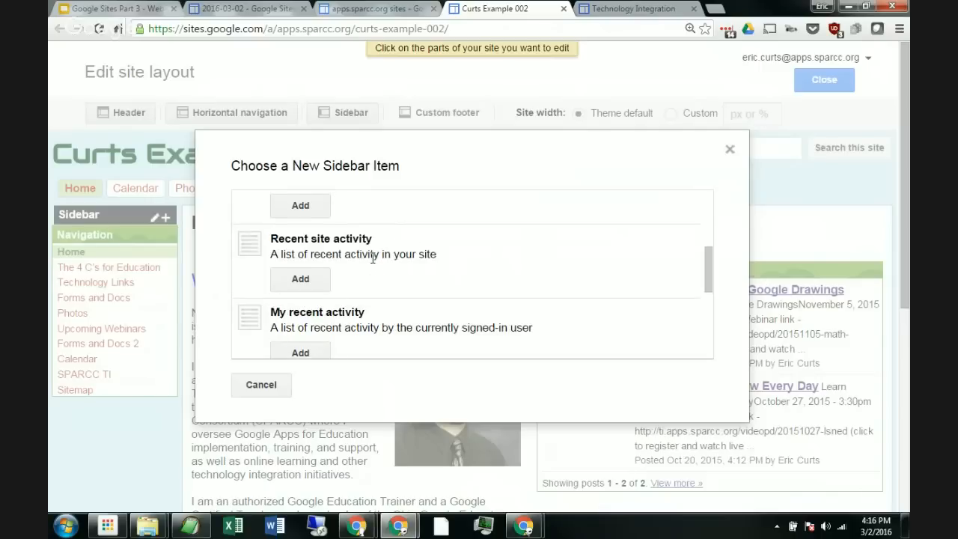
scroll(372, 257, "down", 1)
scroll(406, 260, "down", 1)
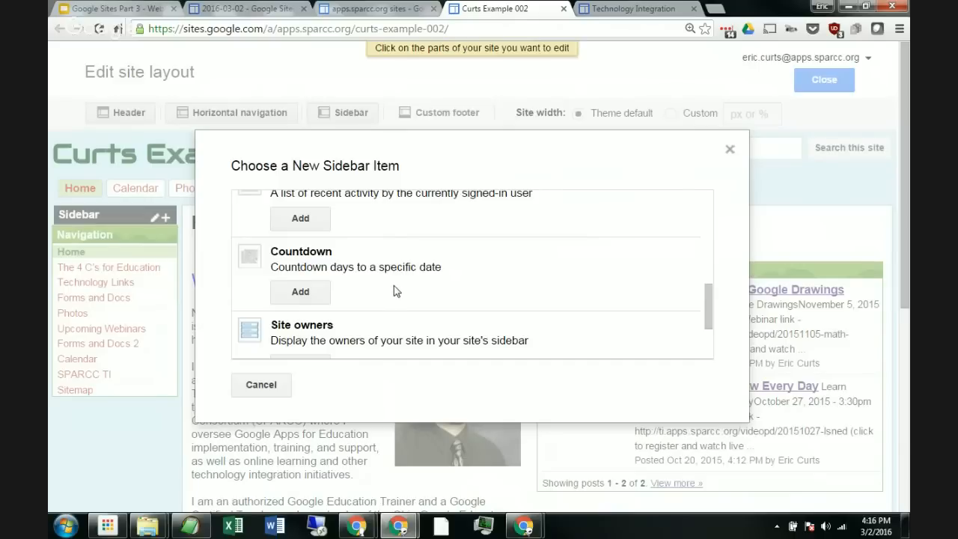
scroll(396, 290, "down", 1)
scroll(404, 276, "down", 1)
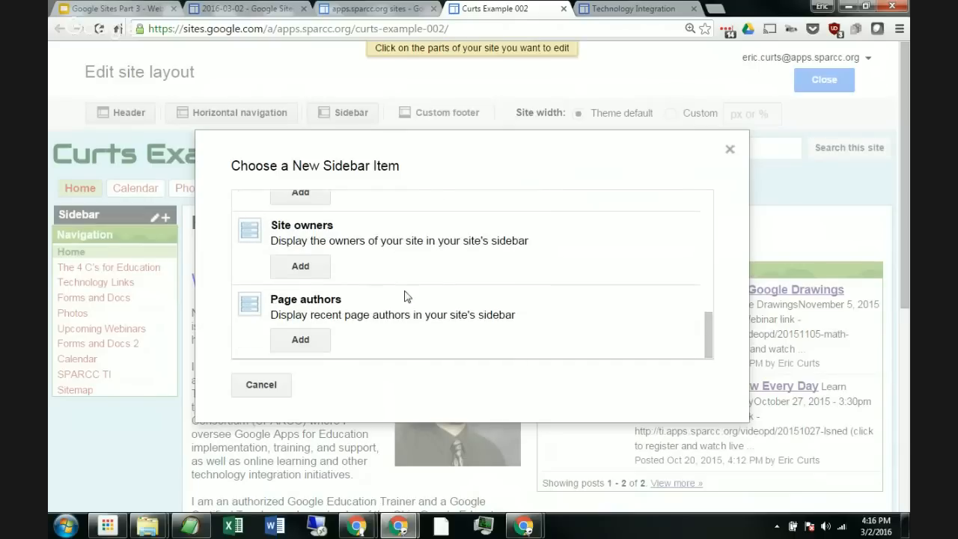
scroll(406, 317, "down", 2)
scroll(420, 267, "up", 8)
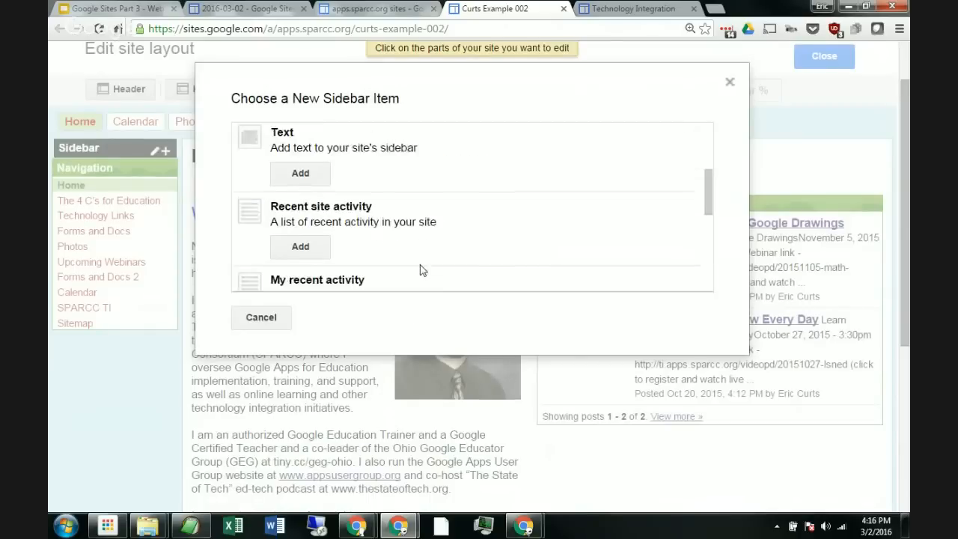
scroll(421, 264, "up", 2)
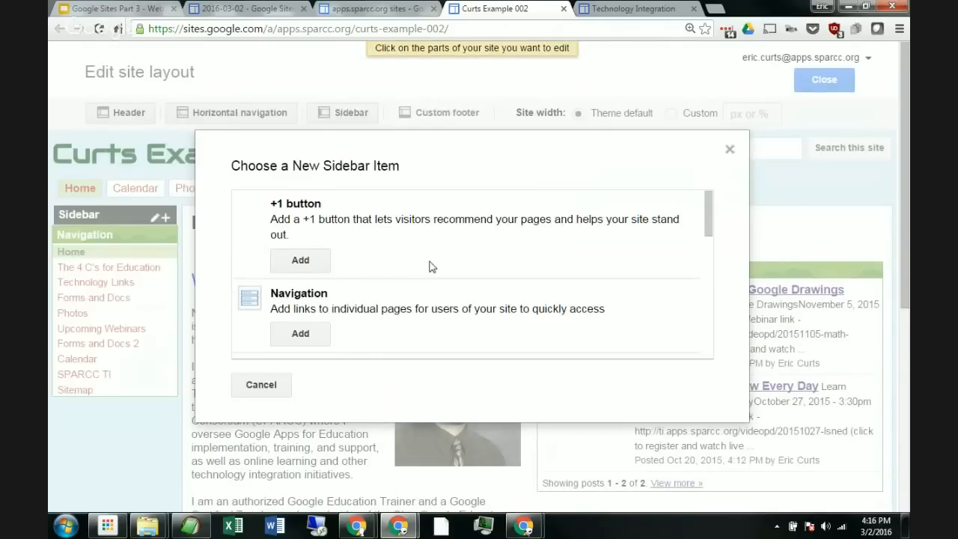
scroll(429, 265, "down", 2)
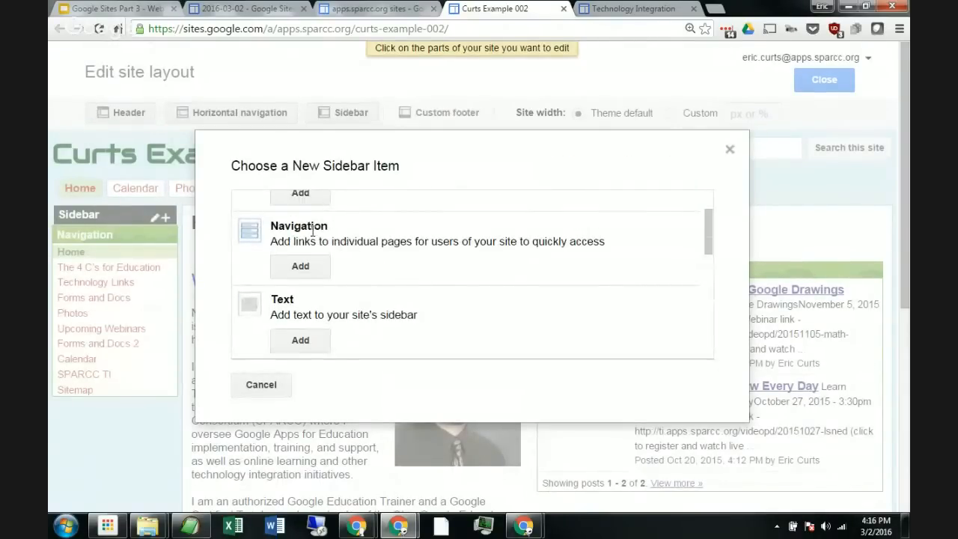
scroll(471, 238, "down", 1)
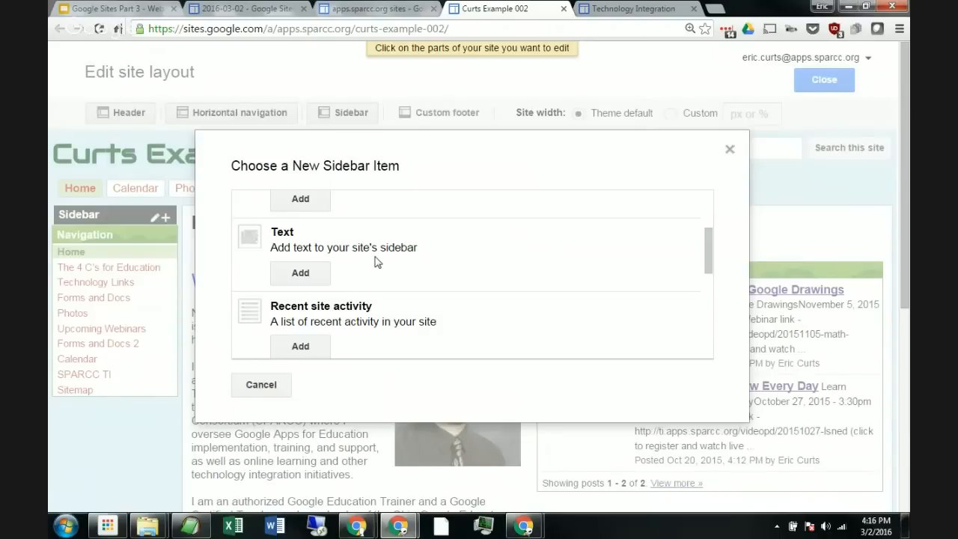
scroll(377, 262, "down", 3)
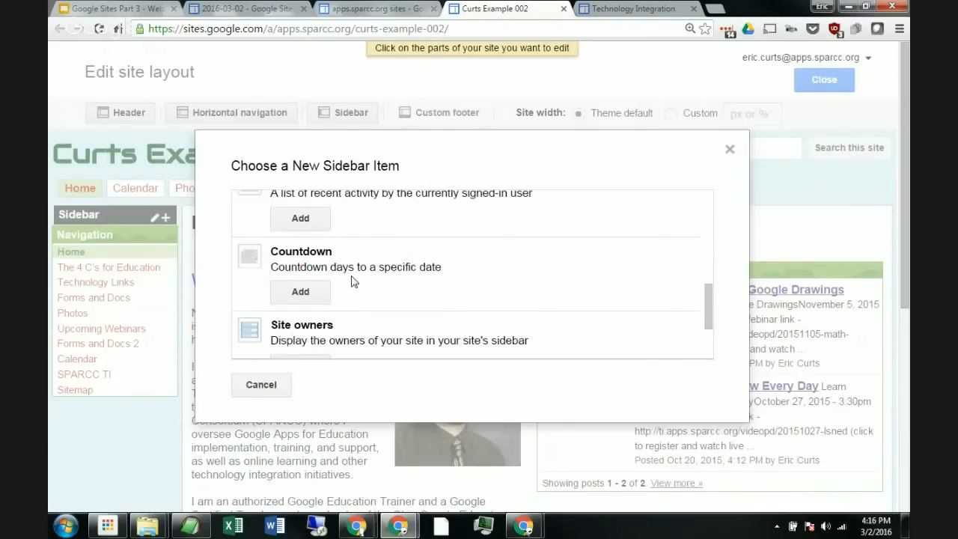
left_click(300, 292)
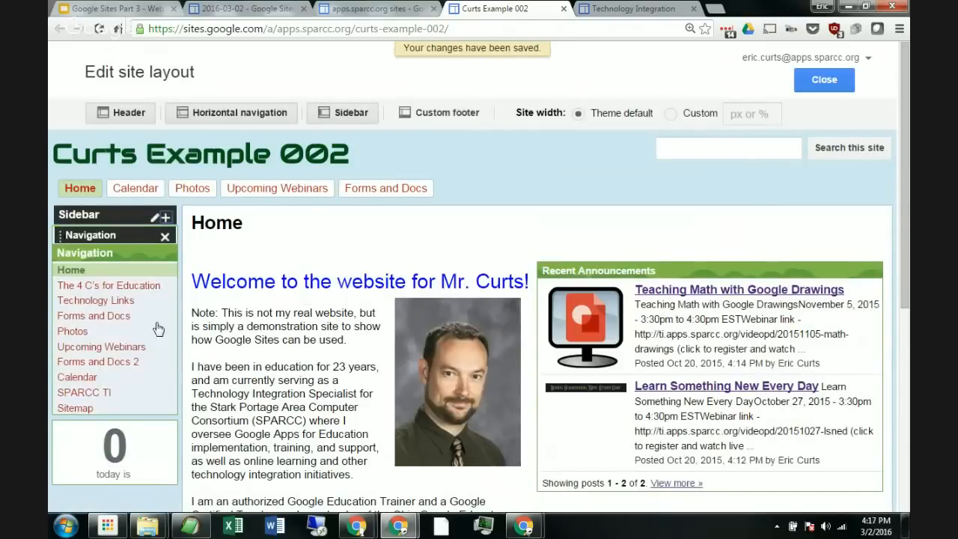
Step: Configure the countdown with a birthday event name and the birthday's date, and confirm it
scroll(118, 340, "down", 2)
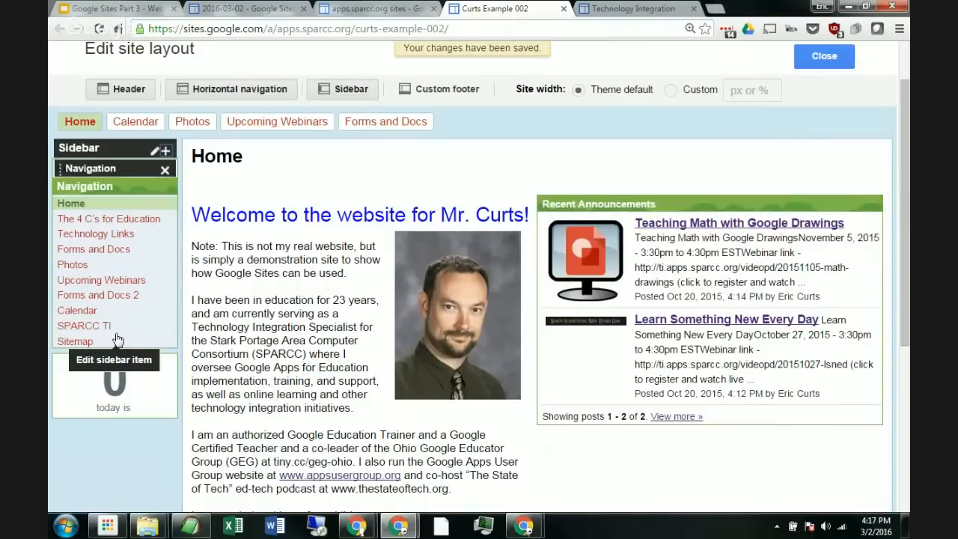
left_click(133, 385)
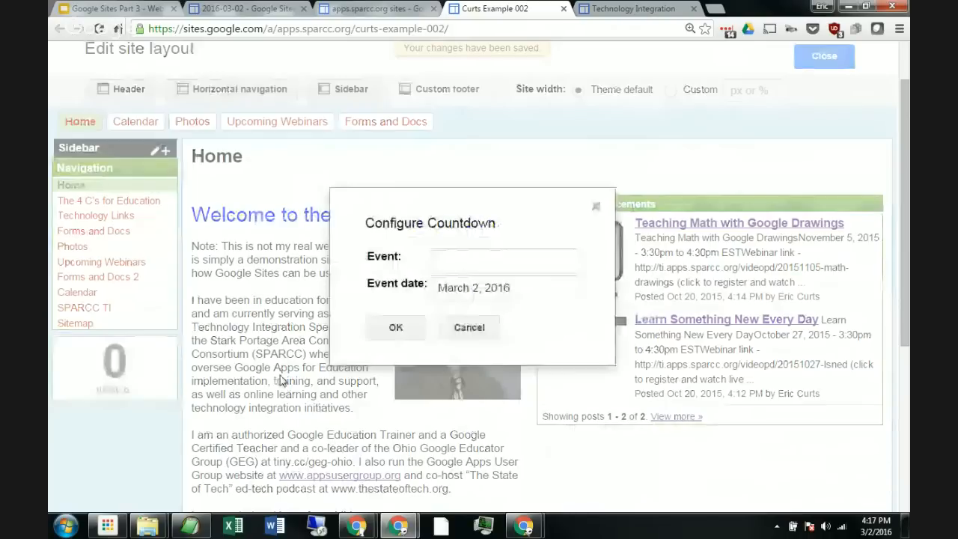
left_click(523, 288)
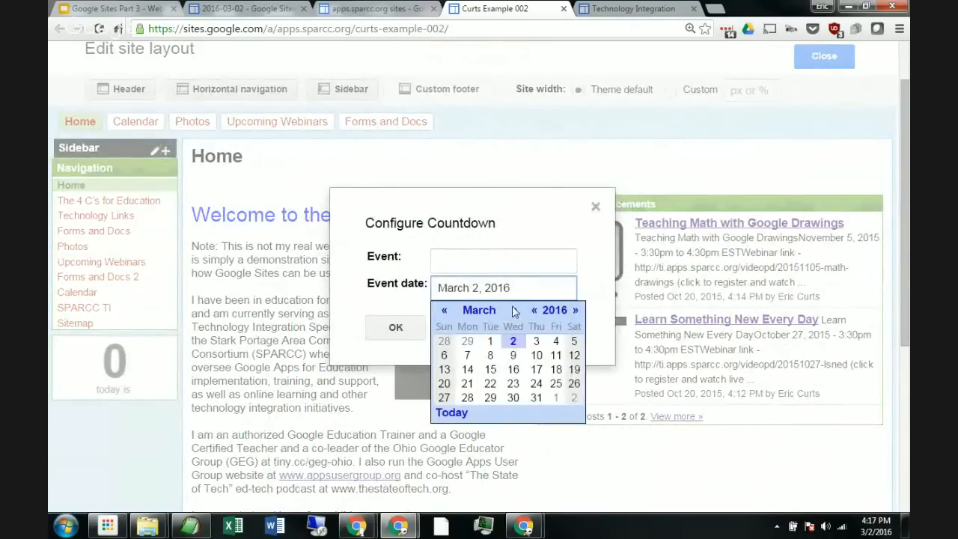
left_click(513, 310)
left_click(514, 310)
left_click(514, 310)
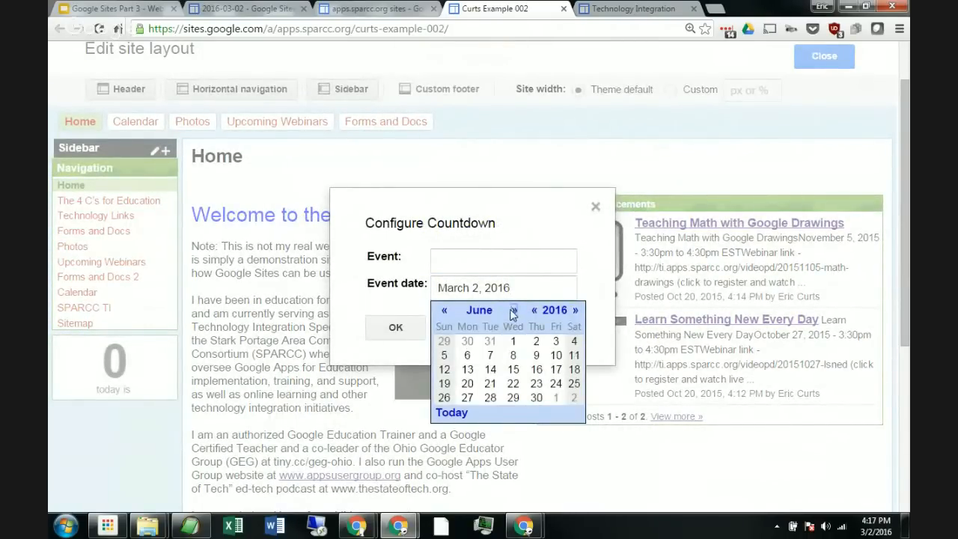
left_click(574, 384)
left_click(463, 262)
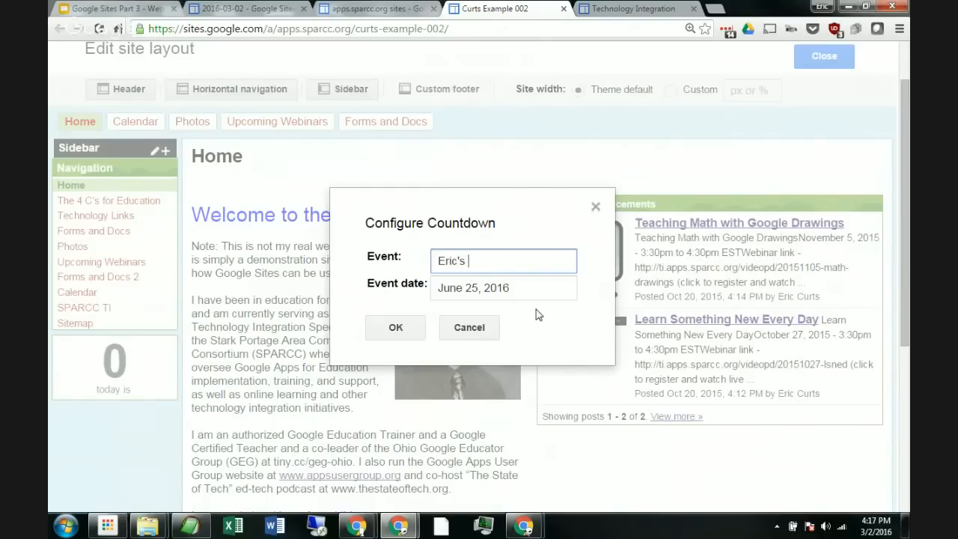
type("Eric's BD")
left_click(396, 329)
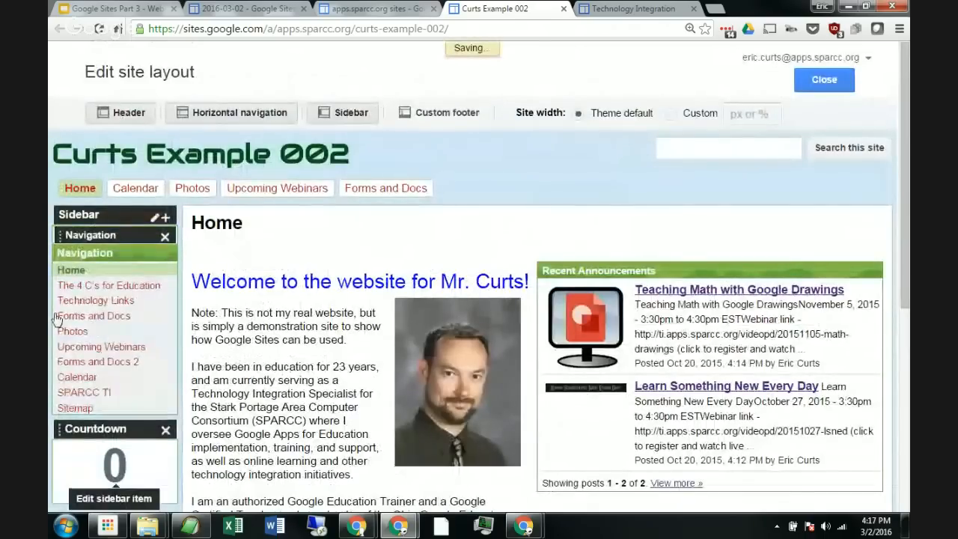
Step: Review the new countdown in the sidebar alongside the home page content
scroll(127, 346, "down", 3)
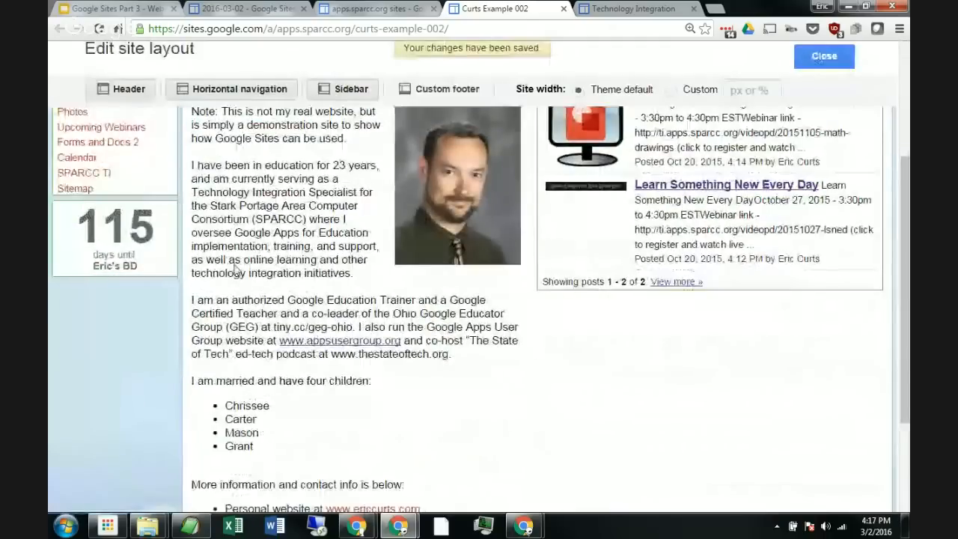
mouse_move(136, 256)
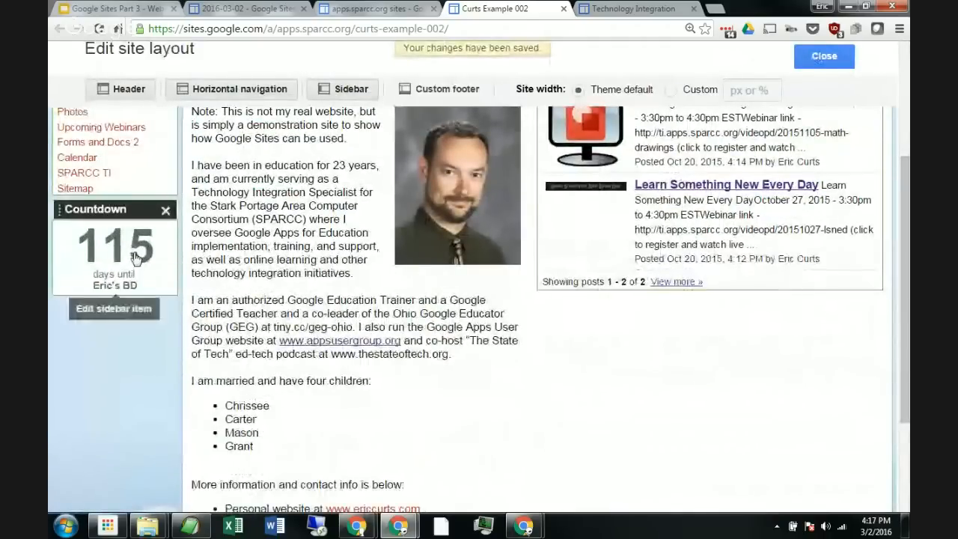
scroll(231, 258, "up", 1)
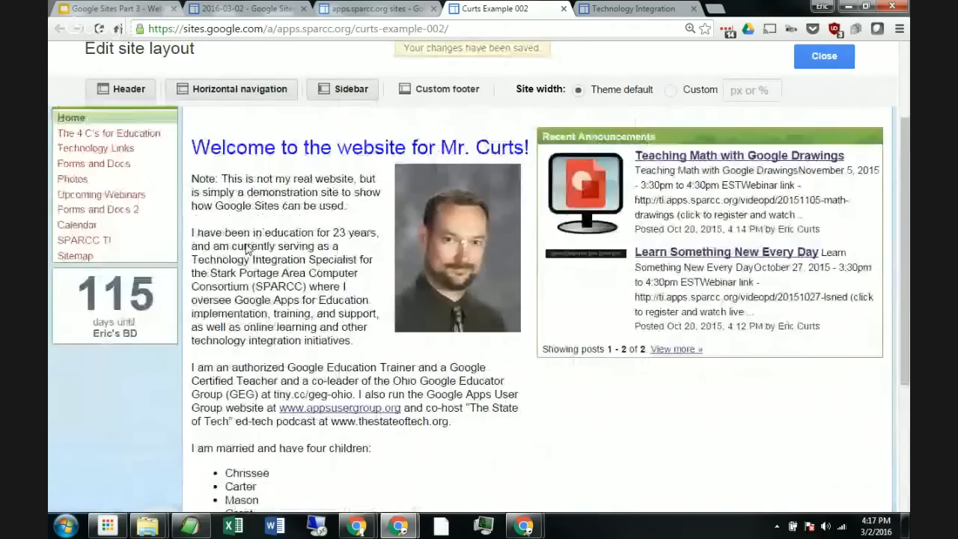
scroll(247, 250, "up", 1)
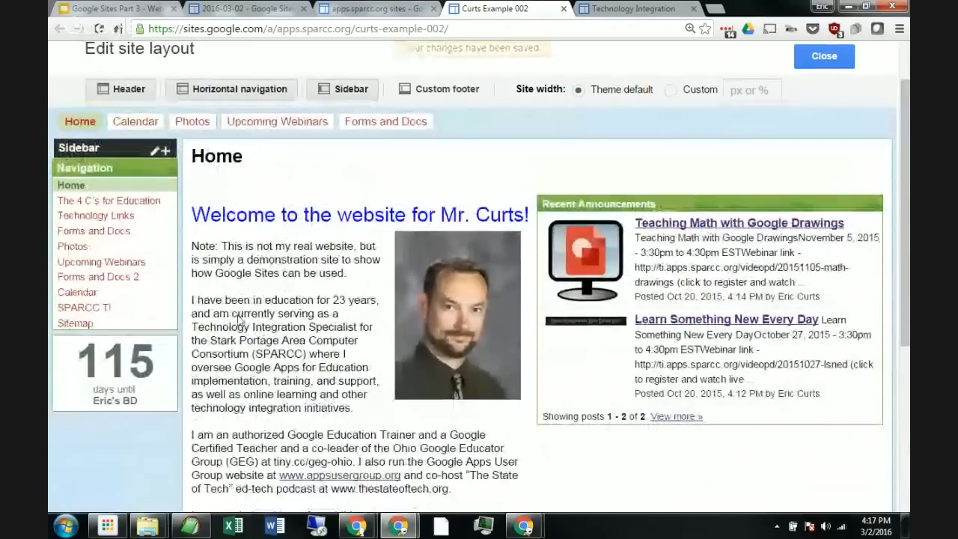
mouse_move(88, 172)
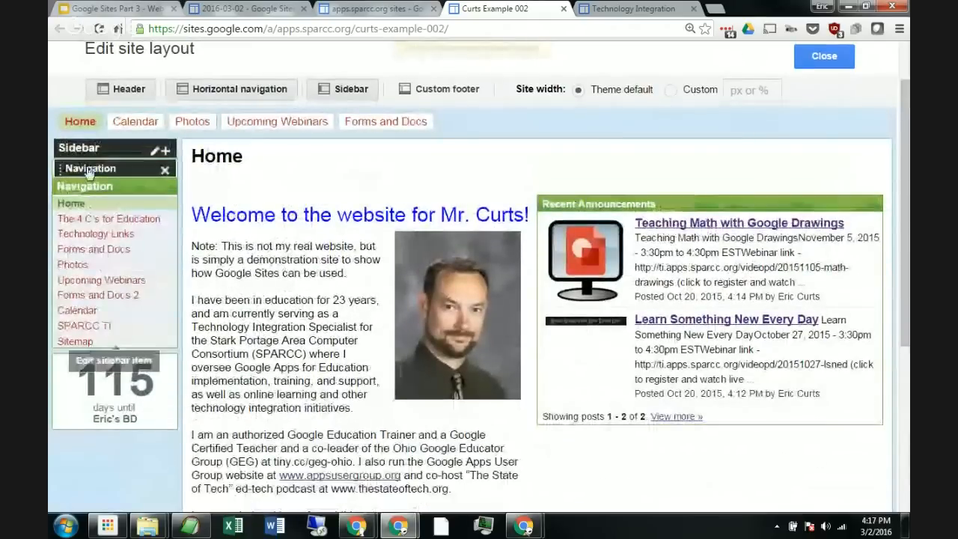
mouse_move(118, 396)
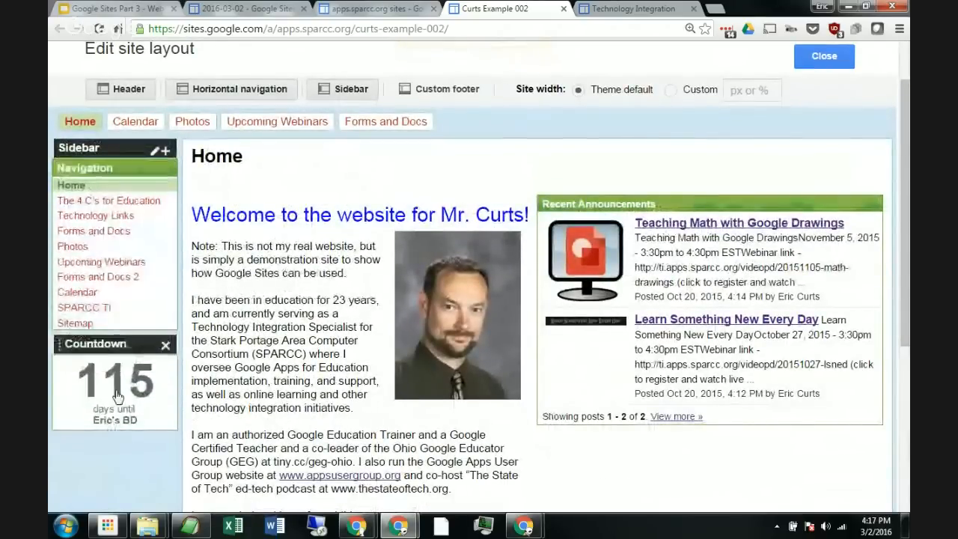
scroll(146, 322, "down", 3)
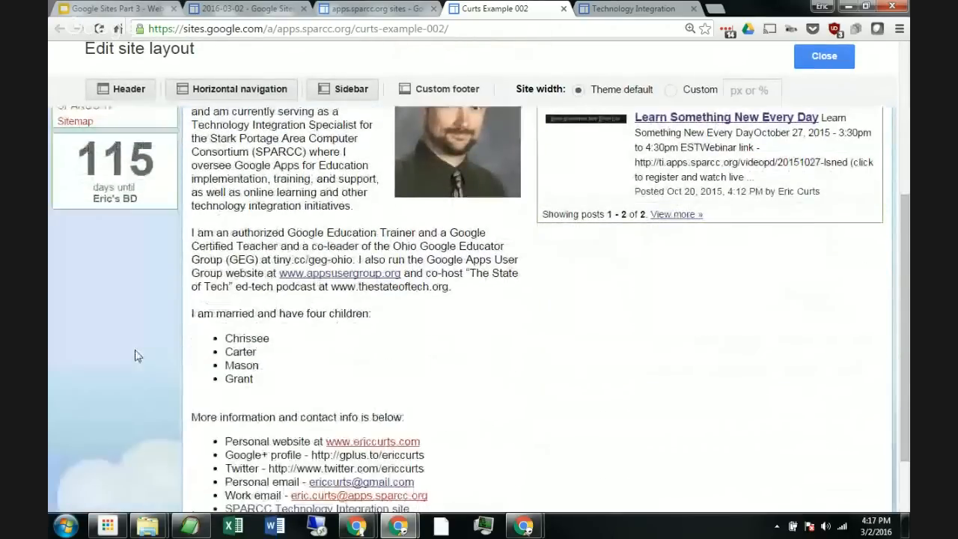
scroll(149, 337, "up", 4)
scroll(180, 318, "down", 1)
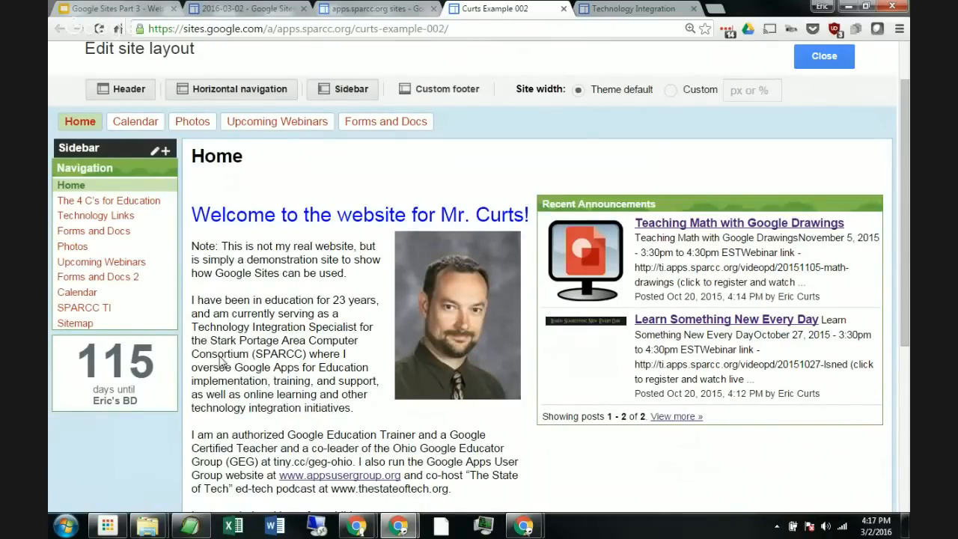
scroll(221, 361, "down", 1)
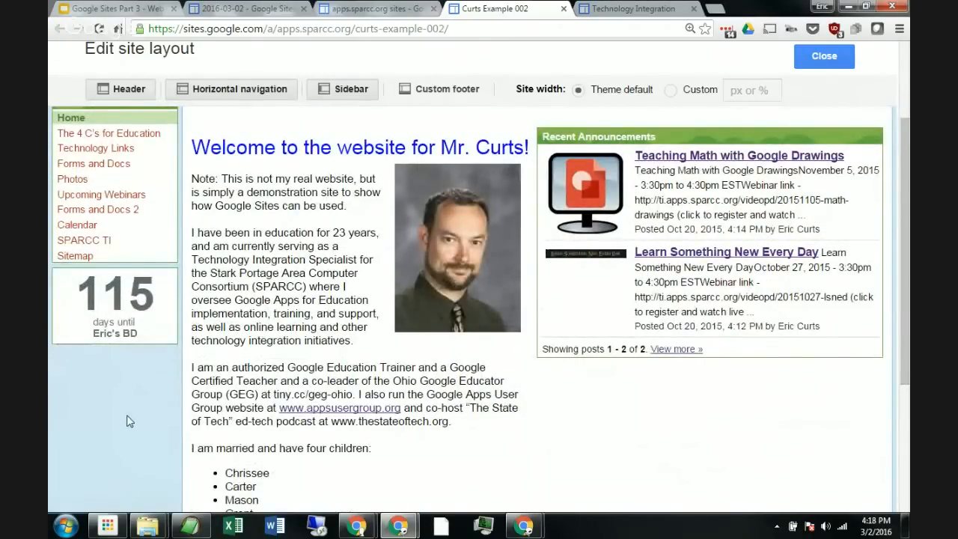
scroll(271, 274, "up", 1)
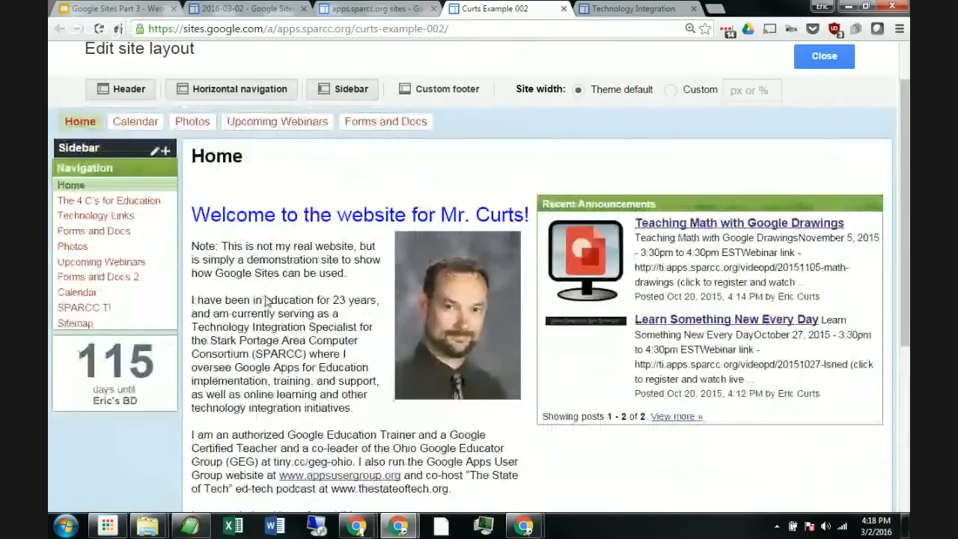
scroll(267, 300, "up", 1)
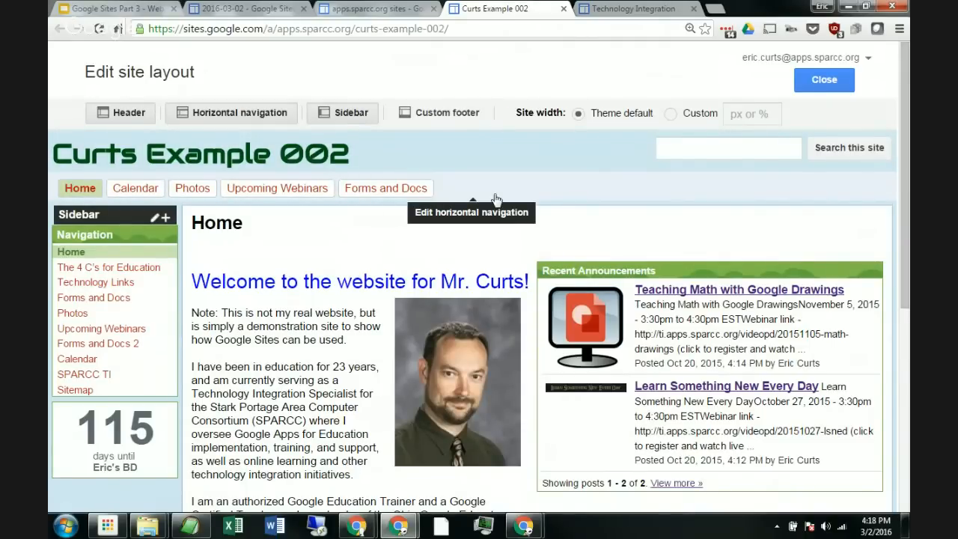
key("ctrl+0")
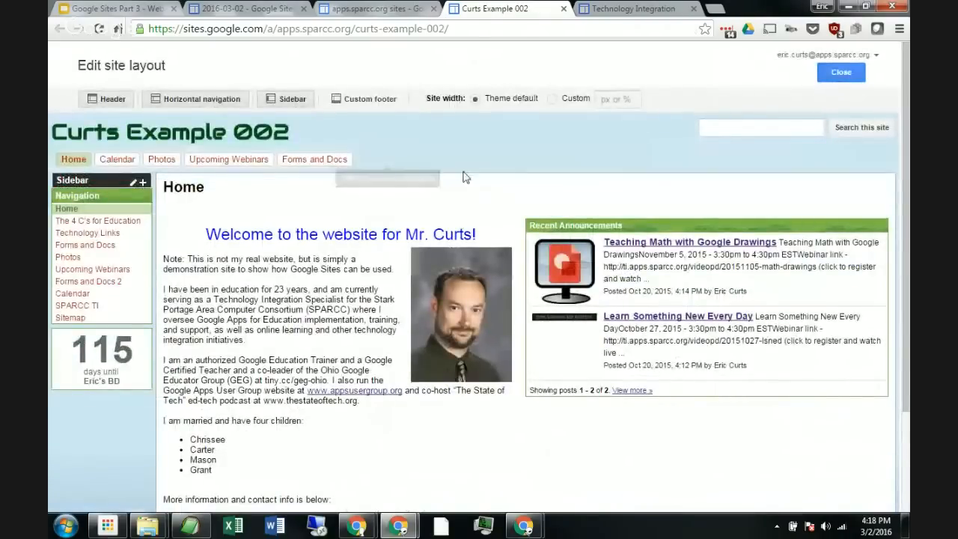
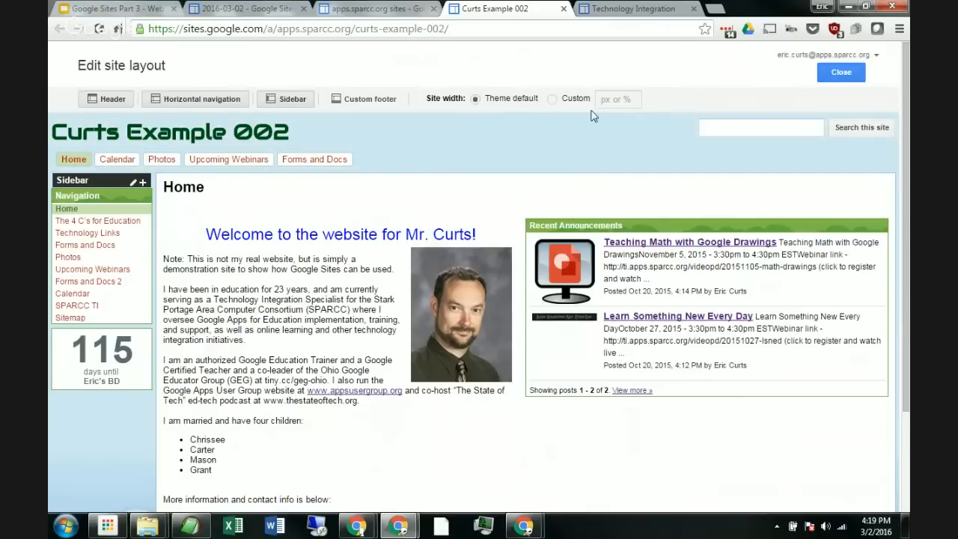
Step: Set the site width to a custom 960px and scroll through the page to review the layout
left_click(552, 103)
left_click(630, 99)
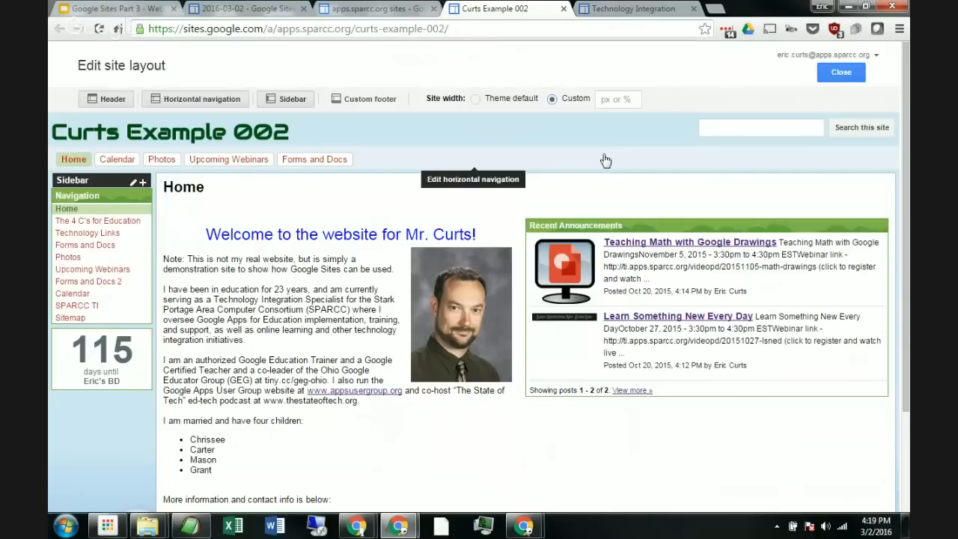
left_click(615, 100)
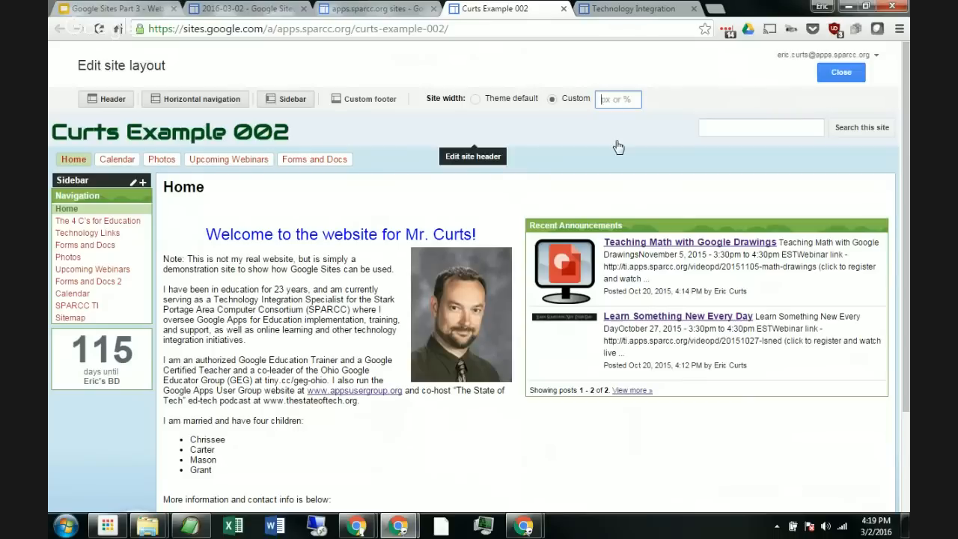
type("960px")
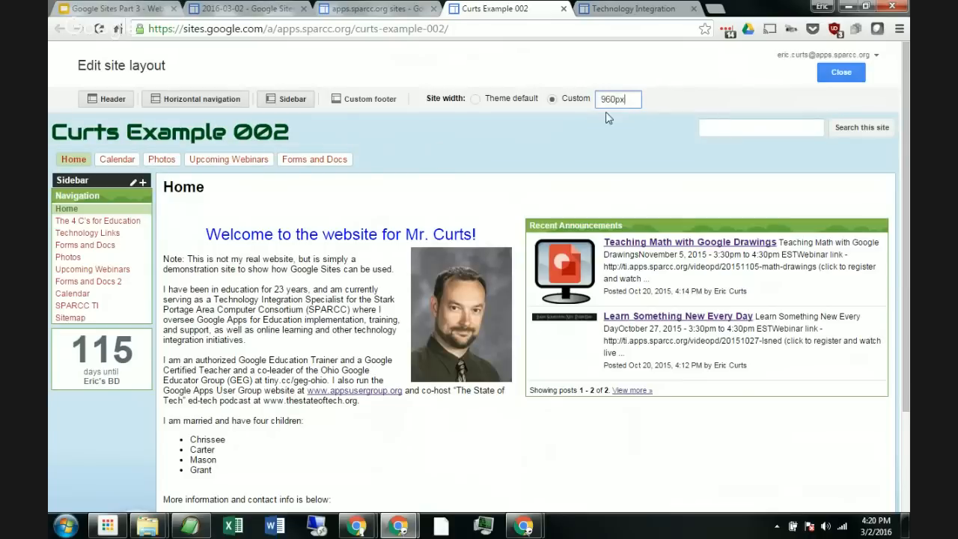
key("ctrl+plus")
key("ctrl+plus")
key("ctrl+plus")
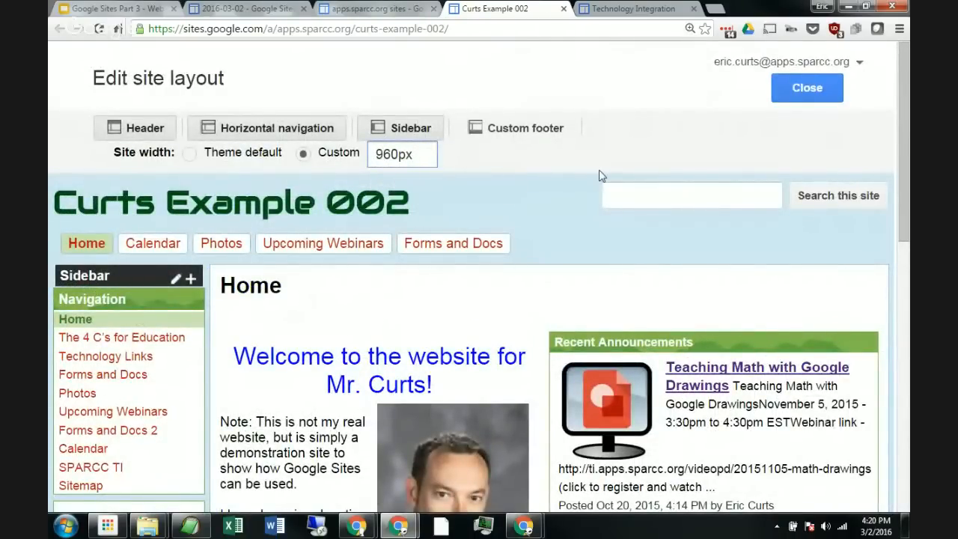
key("ctrl+0")
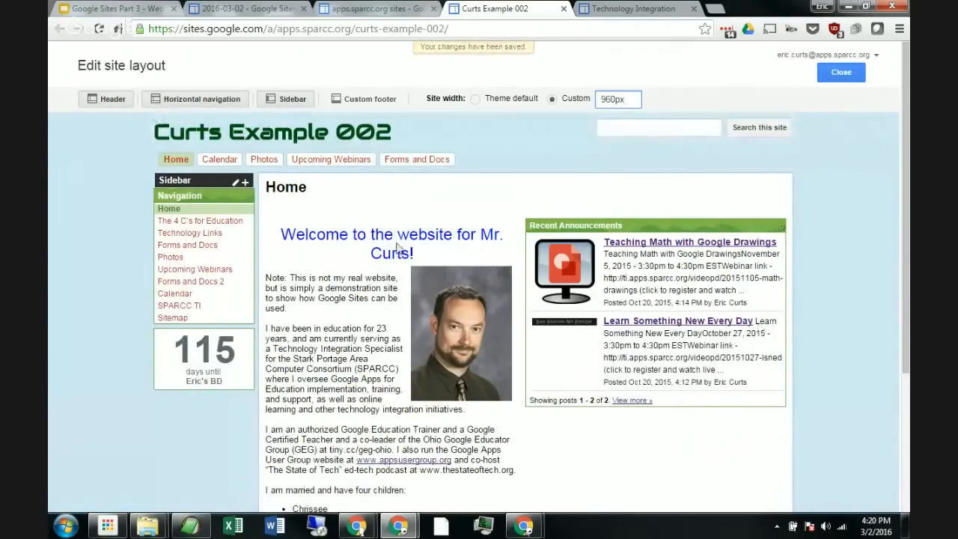
scroll(139, 239, "down", 2)
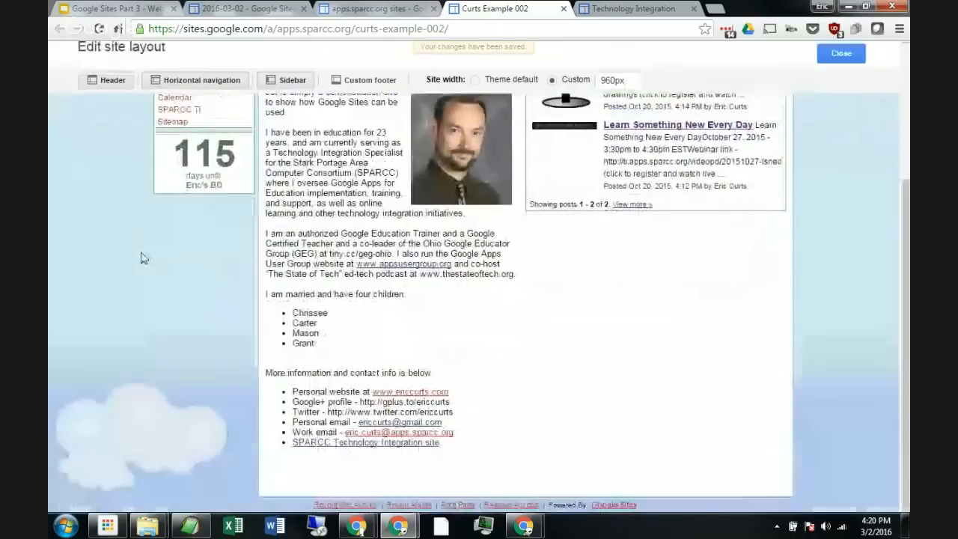
scroll(141, 258, "up", 1)
scroll(140, 254, "up", 1)
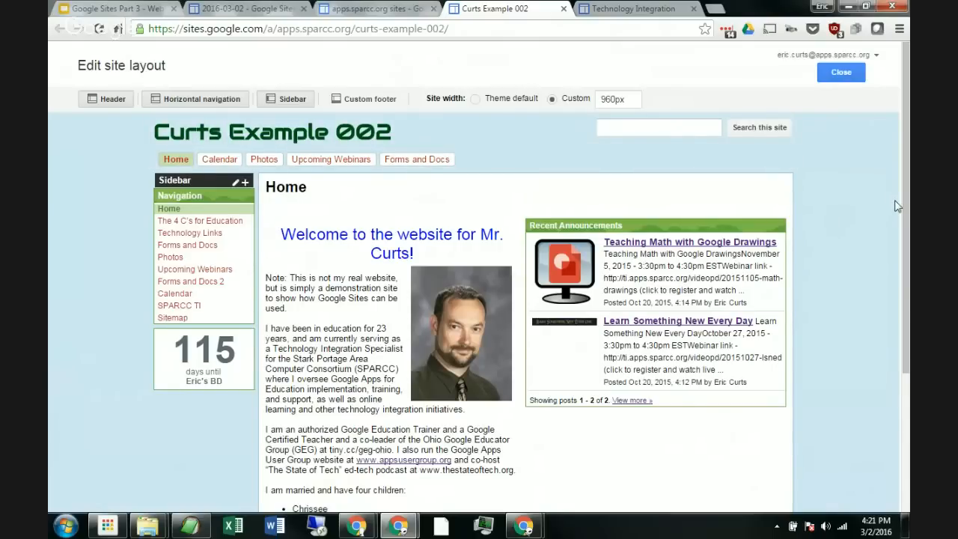
scroll(853, 315, "down", 3)
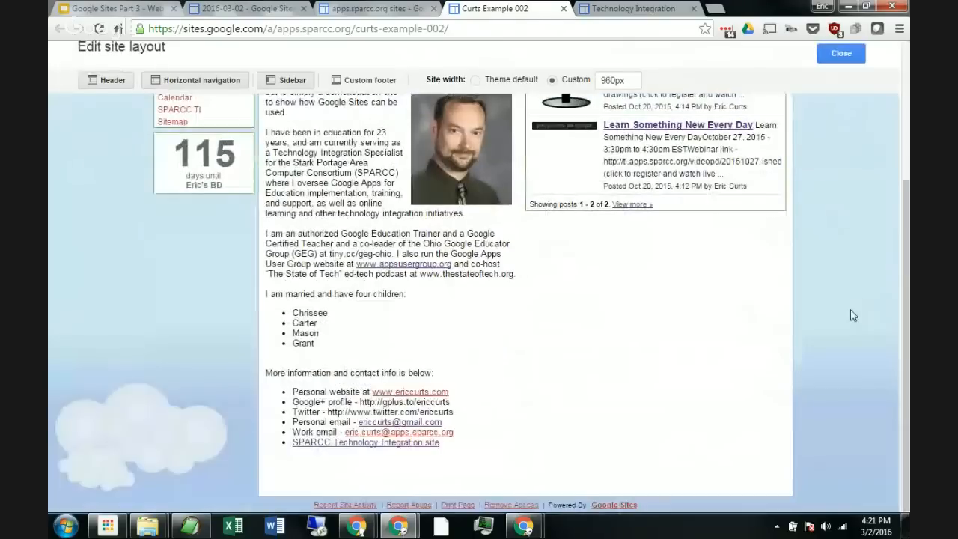
scroll(852, 315, "up", 3)
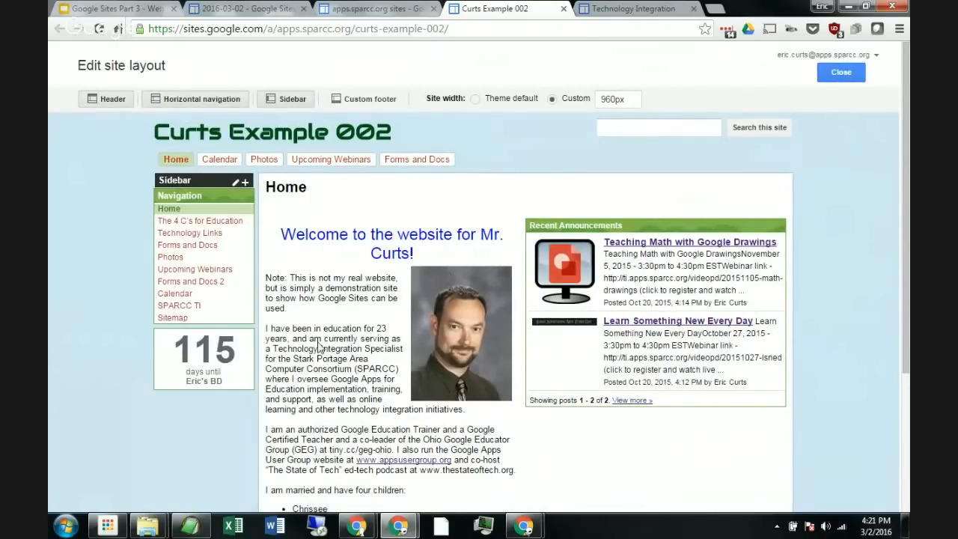
mouse_move(214, 310)
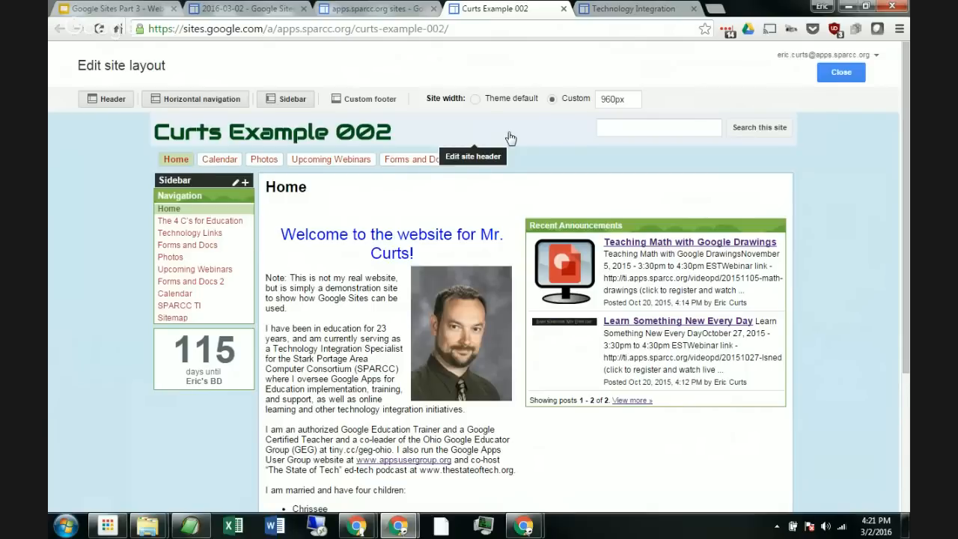
left_click(458, 140)
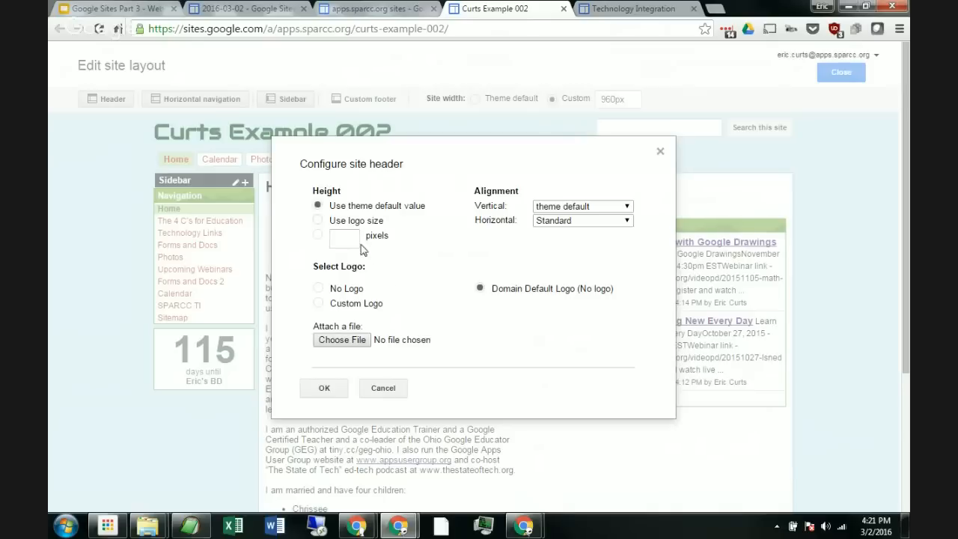
left_click(358, 242)
left_click(389, 396)
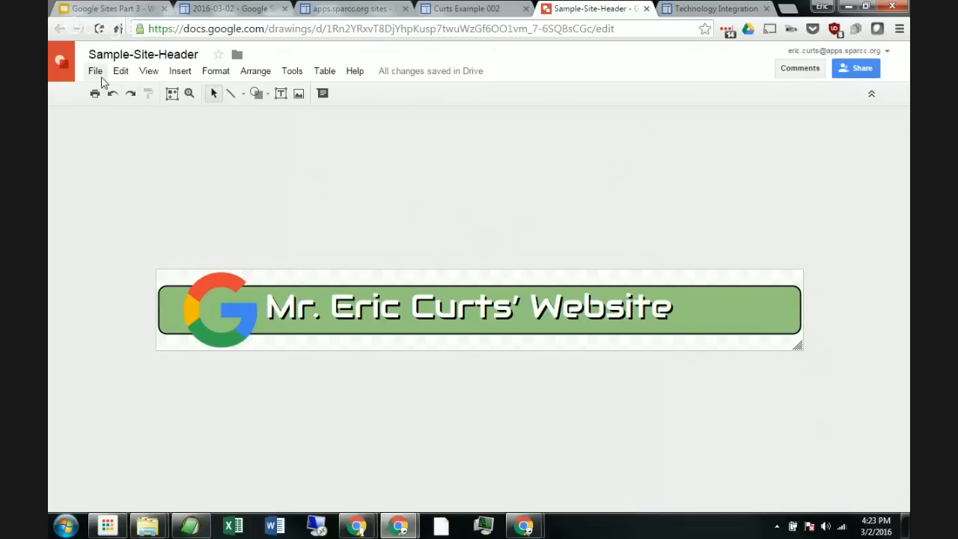
Step: Download the Sample-Site-Header drawing as a PNG image
left_click(100, 76)
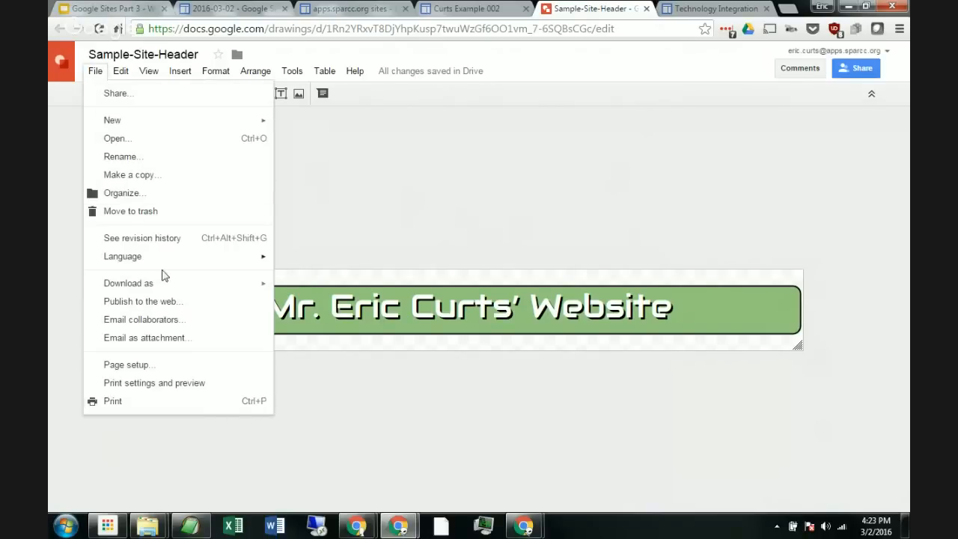
mouse_move(161, 288)
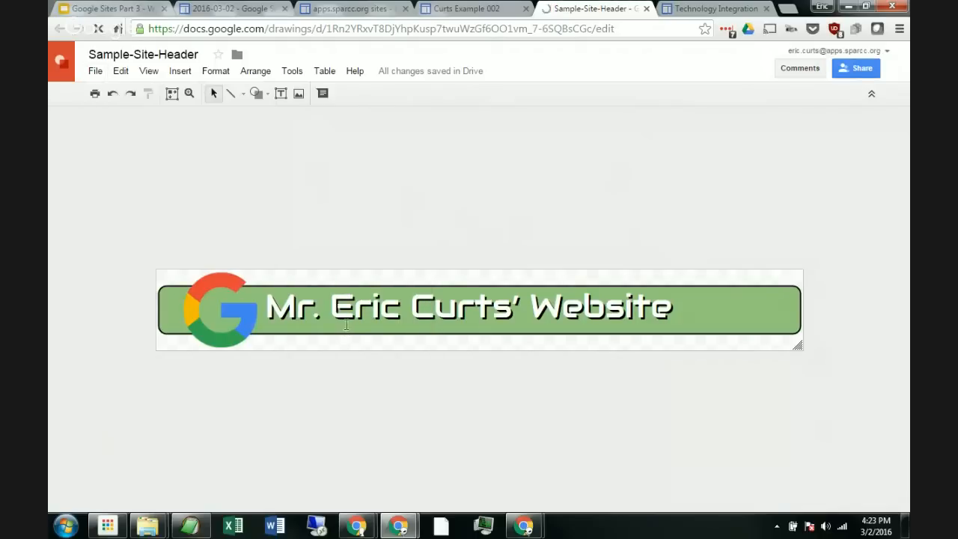
left_click(345, 325)
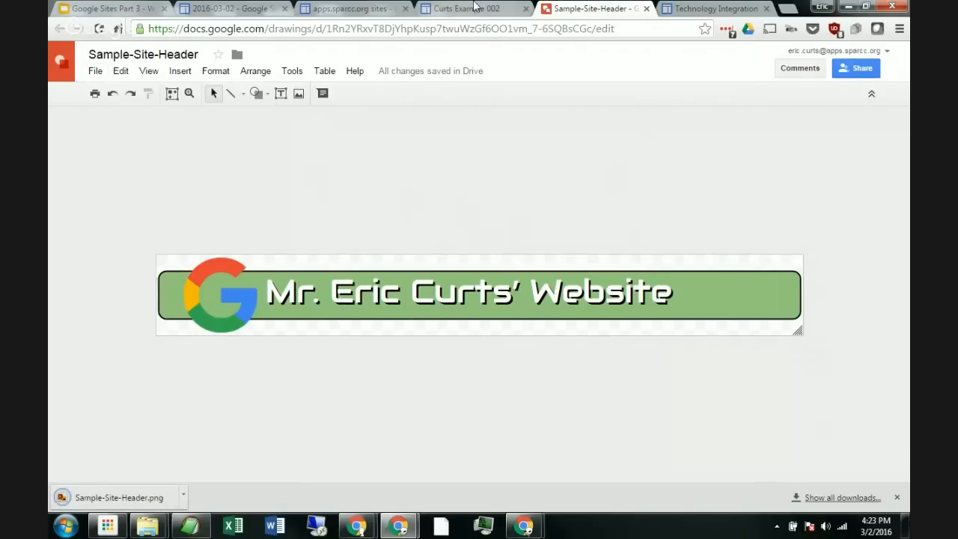
Step: Return to the site tab, close the layout editor, and dismiss the downloads bar
left_click(473, 8)
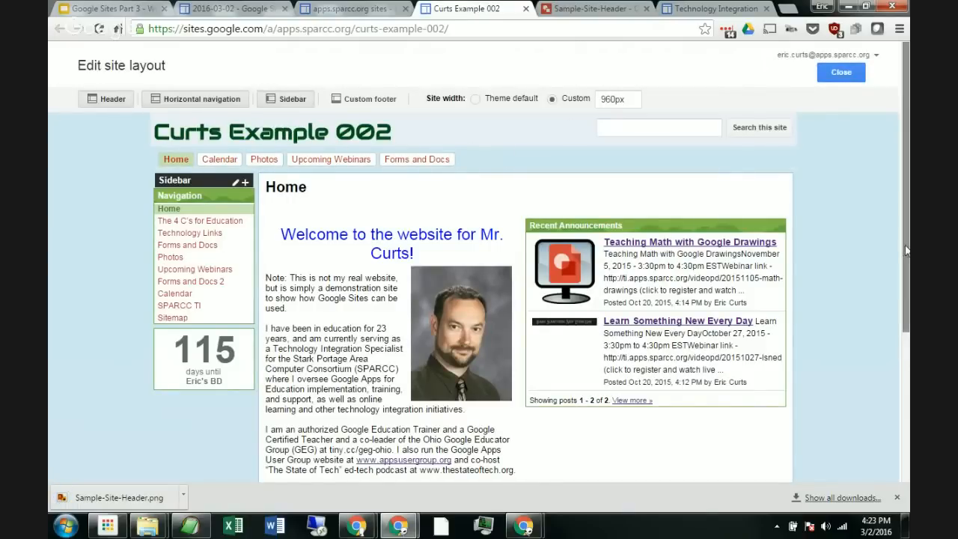
left_click(841, 73)
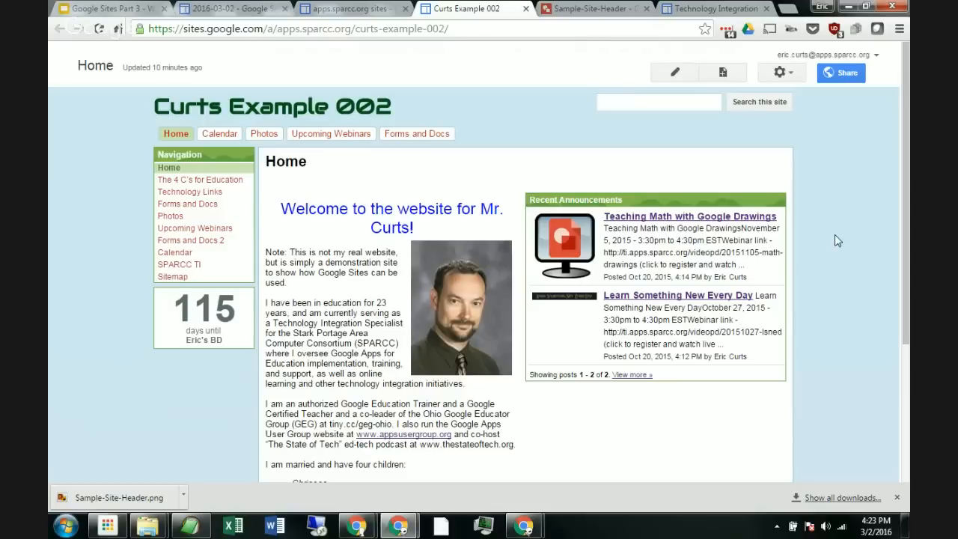
left_click(896, 497)
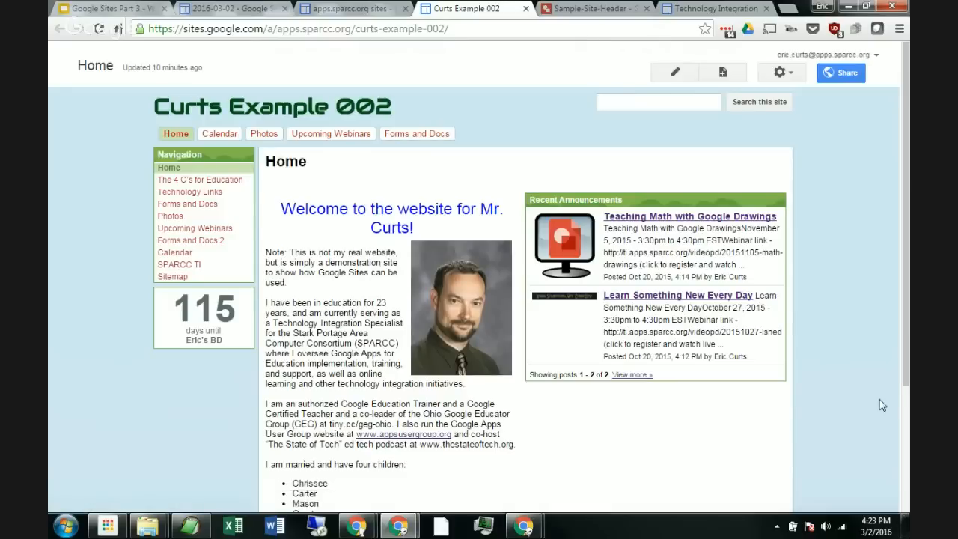
Step: Open Manage site and go to the Themes, Colors, and Fonts settings
left_click(781, 73)
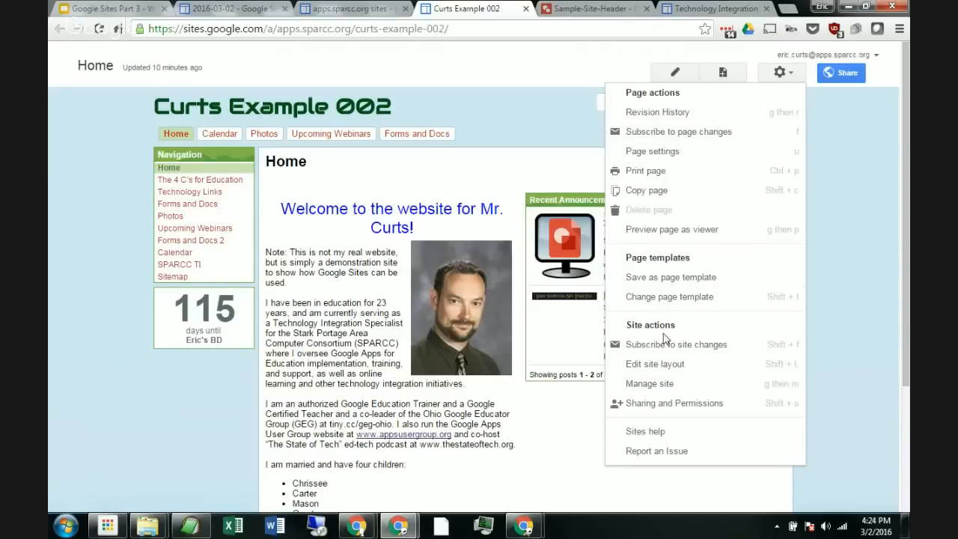
left_click(651, 383)
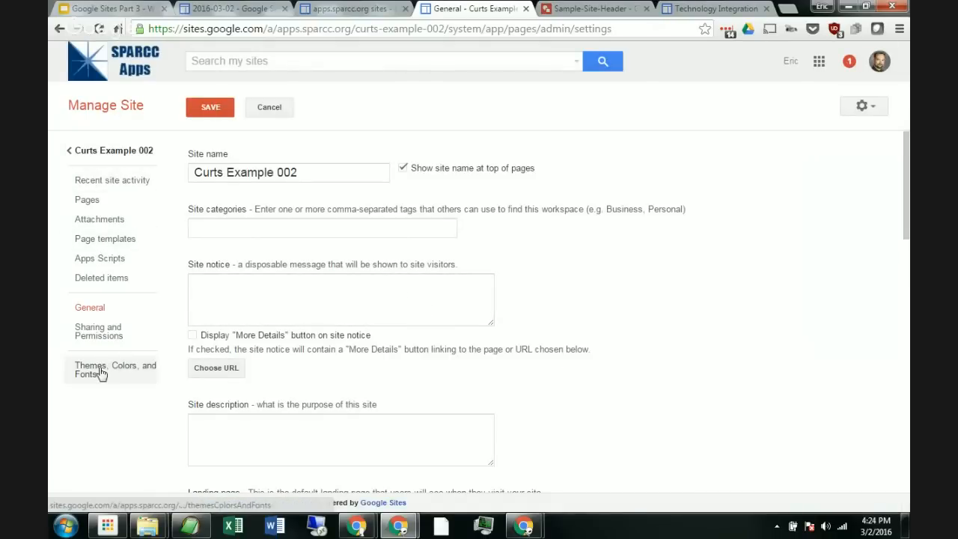
left_click(124, 377)
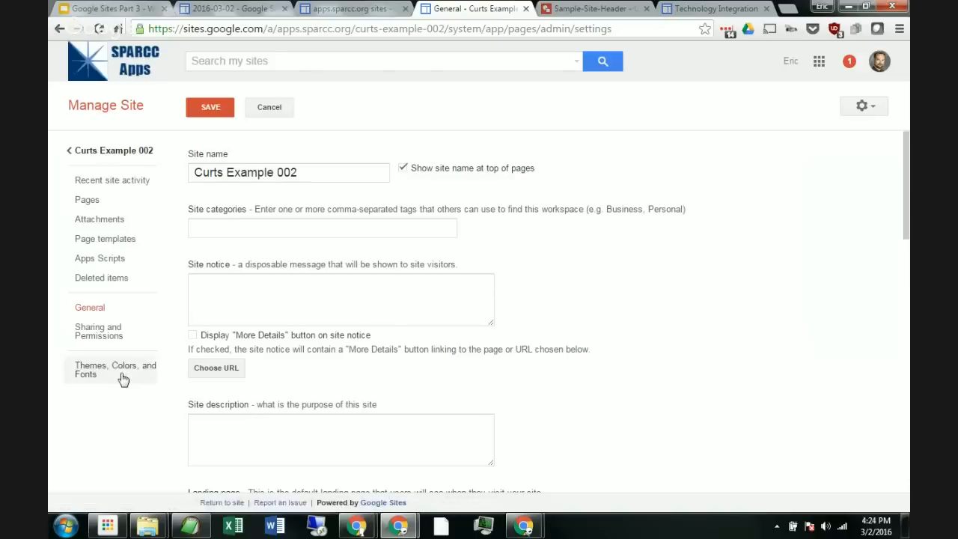
left_click(126, 375)
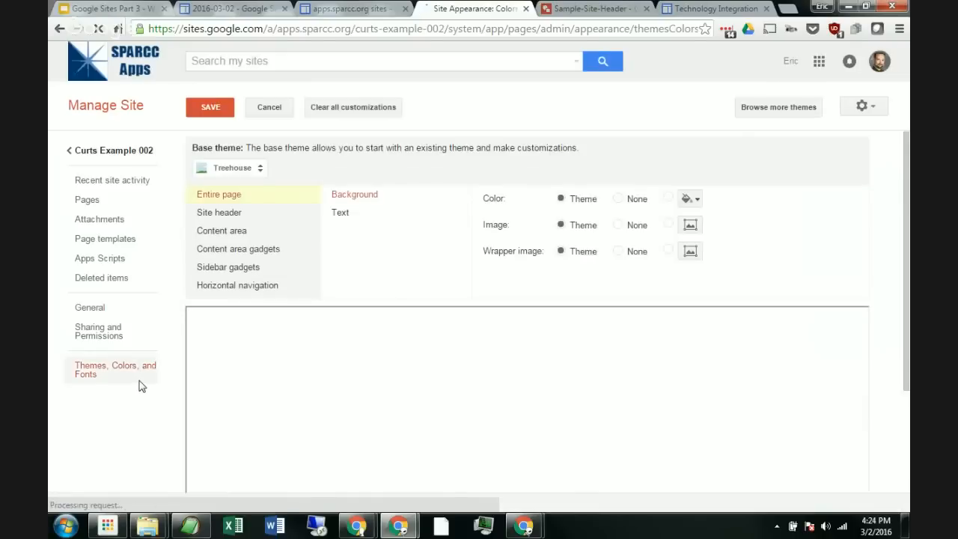
Step: Browse the base theme list and the content area and sidebar gadget appearance options
left_click(258, 168)
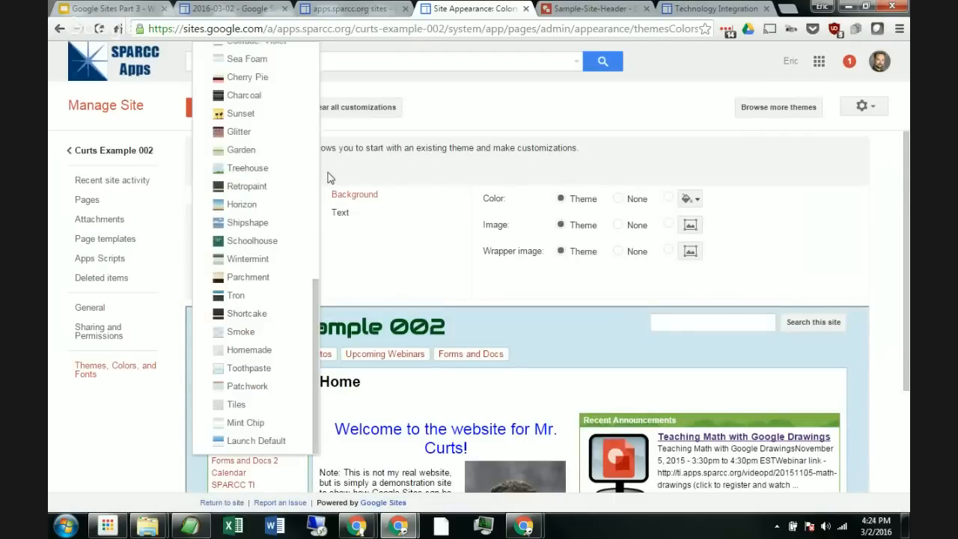
left_click(365, 180)
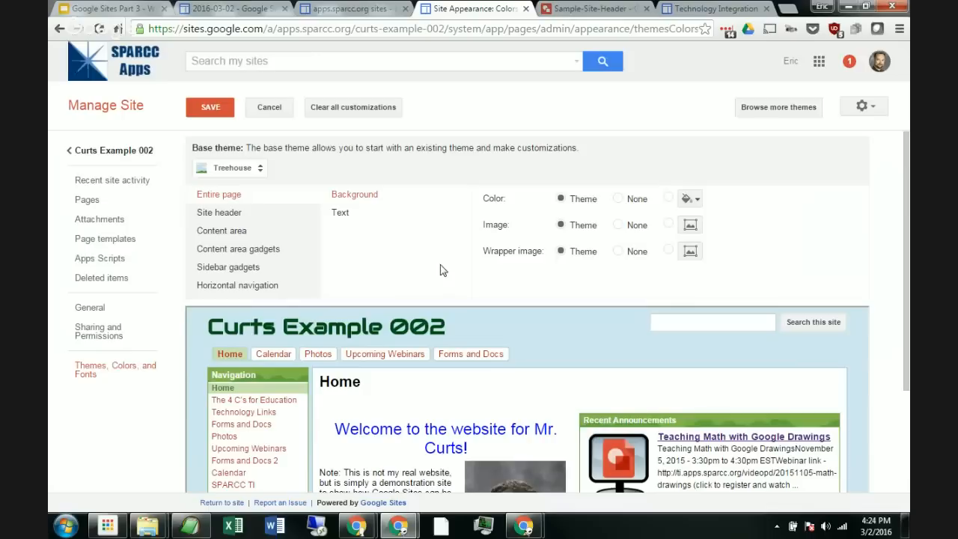
scroll(506, 279, "down", 3)
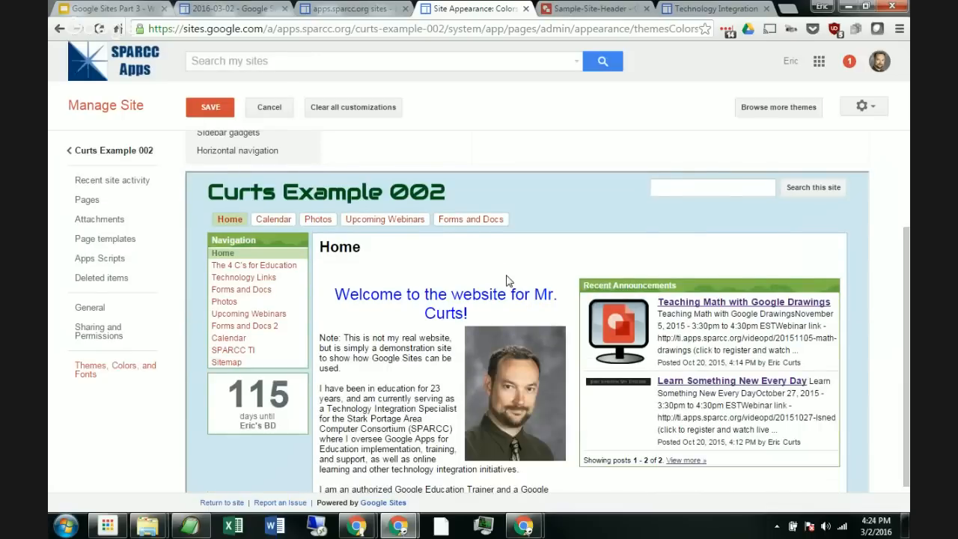
scroll(479, 277, "up", 3)
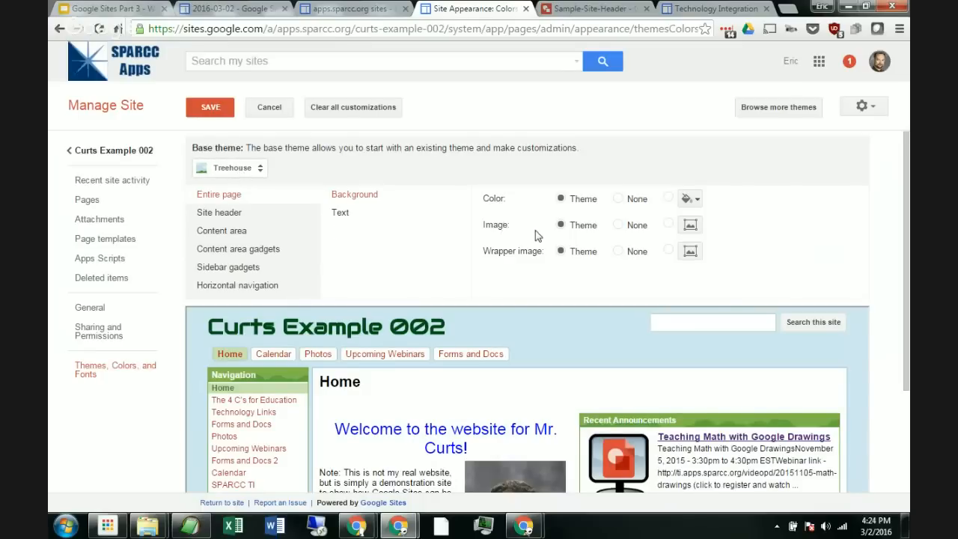
left_click(235, 232)
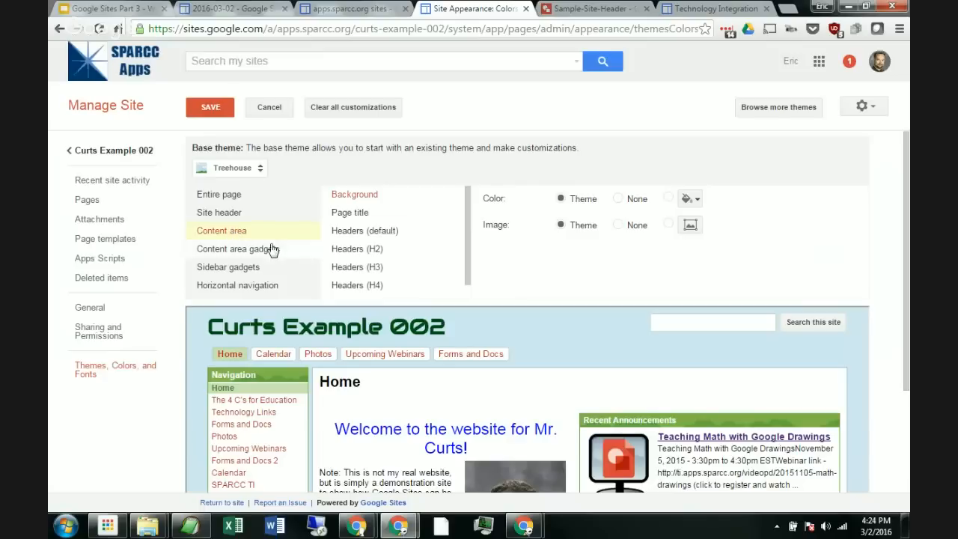
left_click(241, 269)
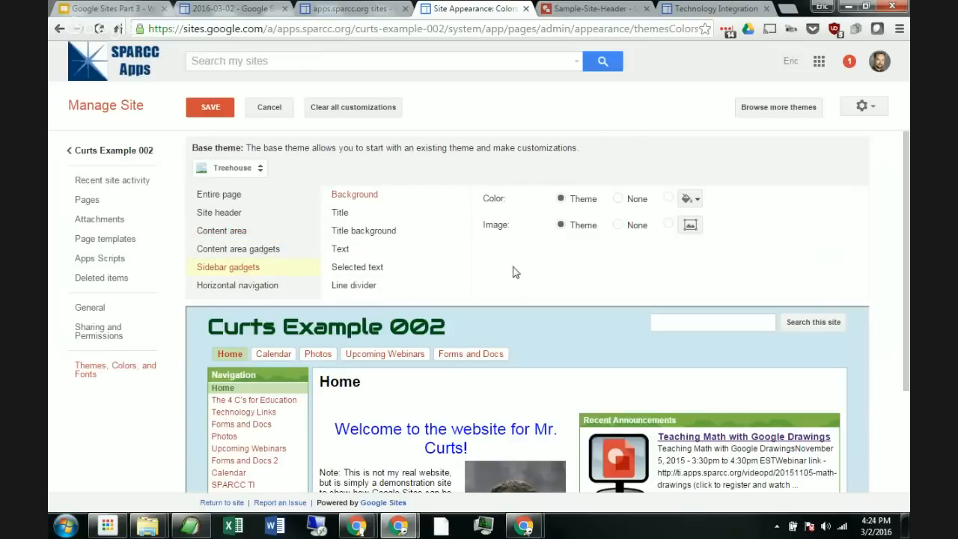
Step: Set the site header background image to the uploaded Sample-Site-Header.png file
left_click(220, 216)
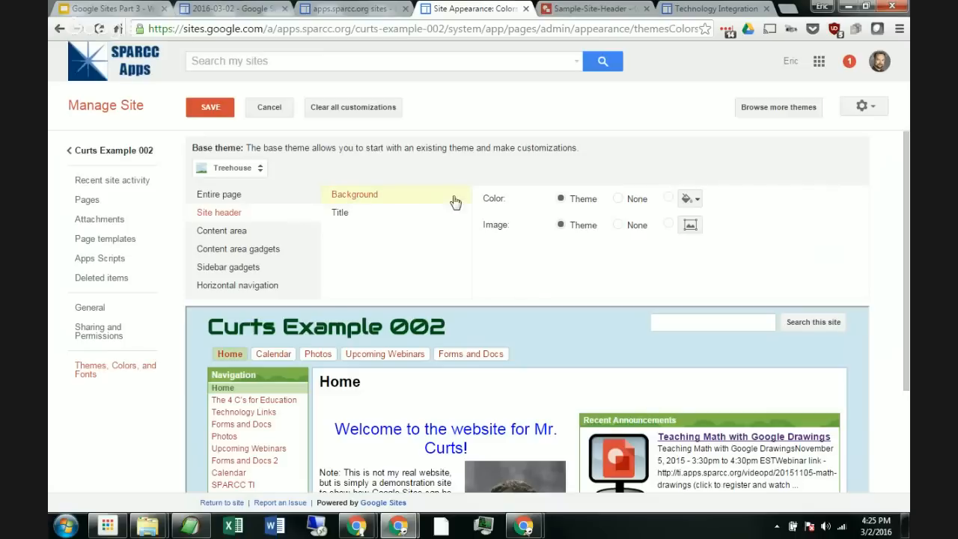
left_click(692, 225)
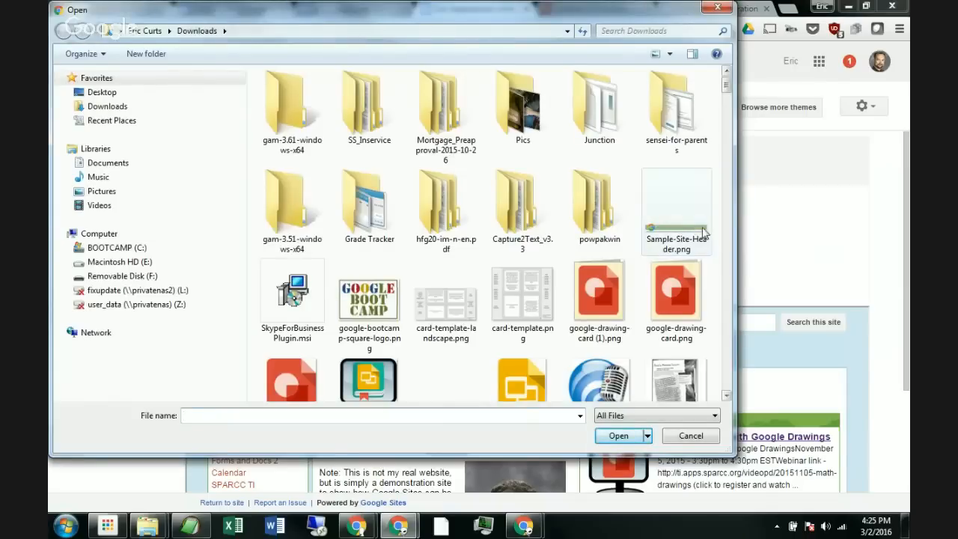
left_click(692, 234)
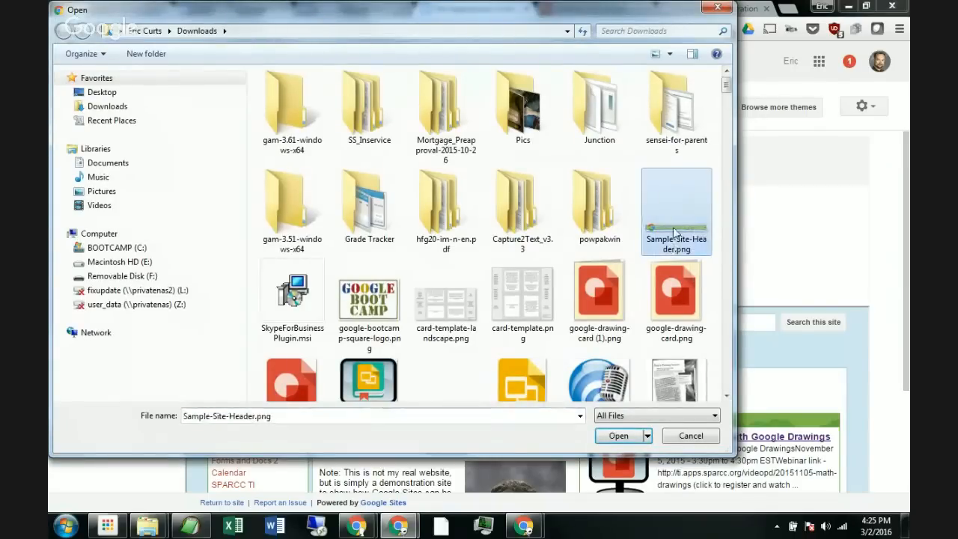
left_click(627, 440)
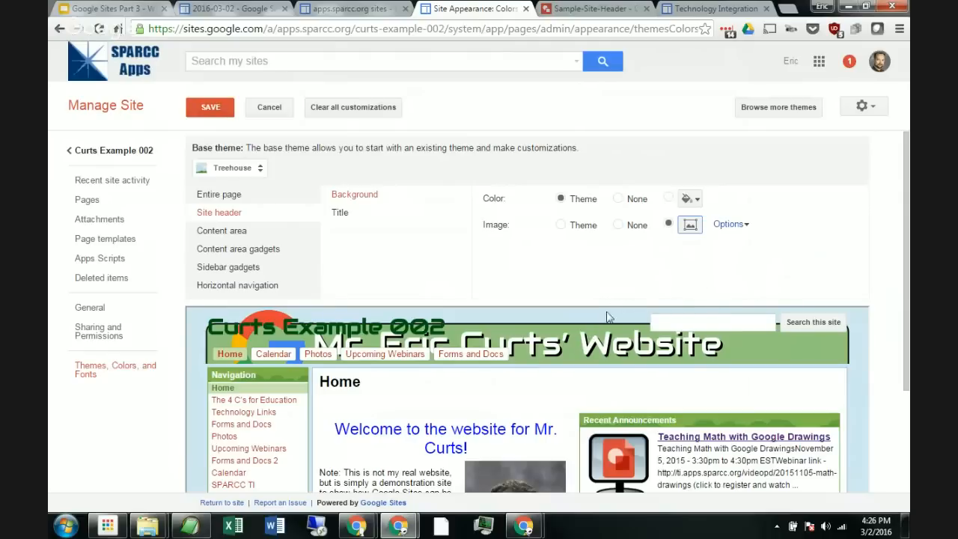
Step: Set the header background image's repeat option to none
left_click(728, 224)
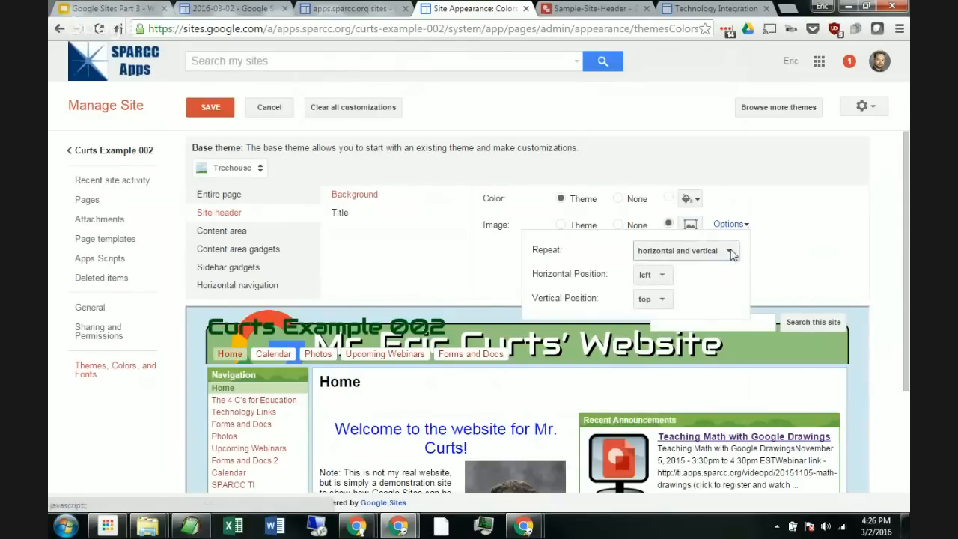
left_click(670, 254)
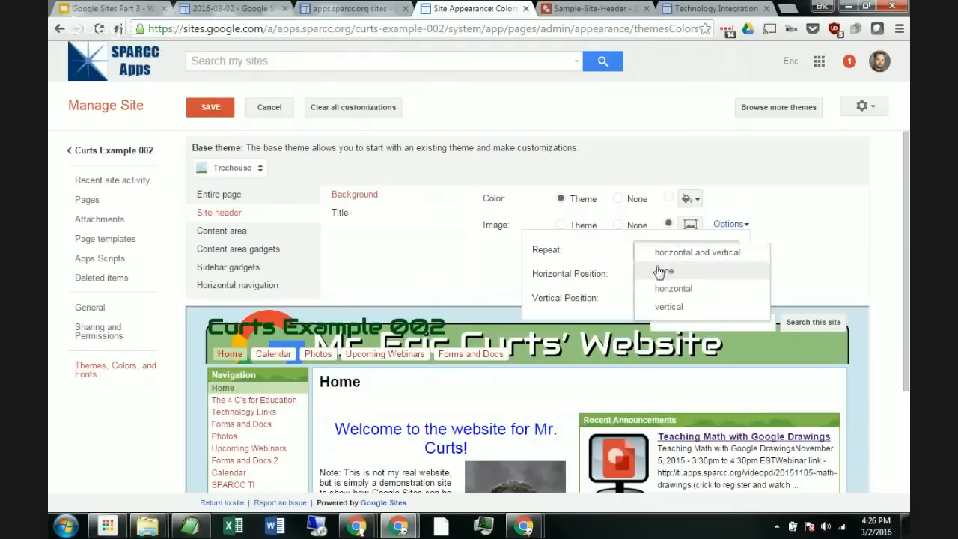
left_click(673, 276)
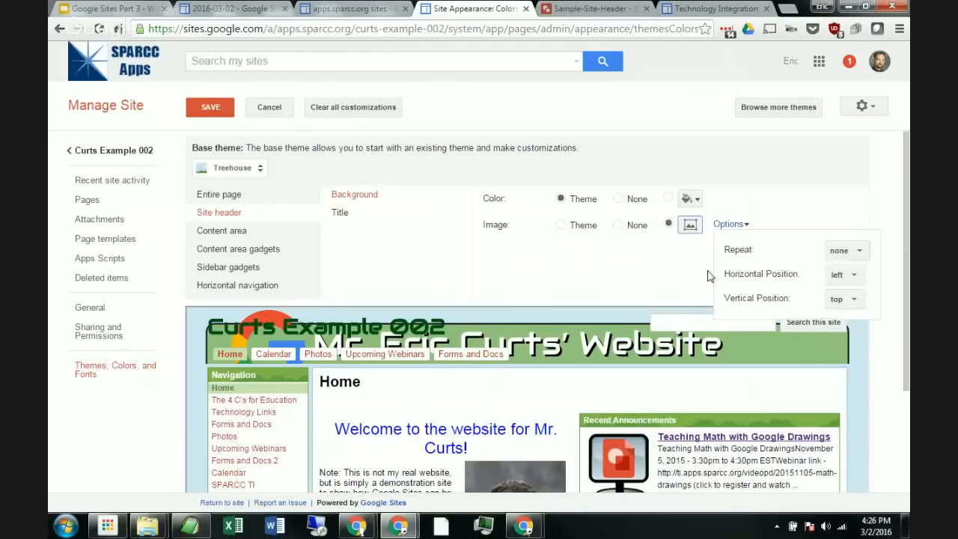
Step: Close the image options and save the theme customizations
left_click(602, 273)
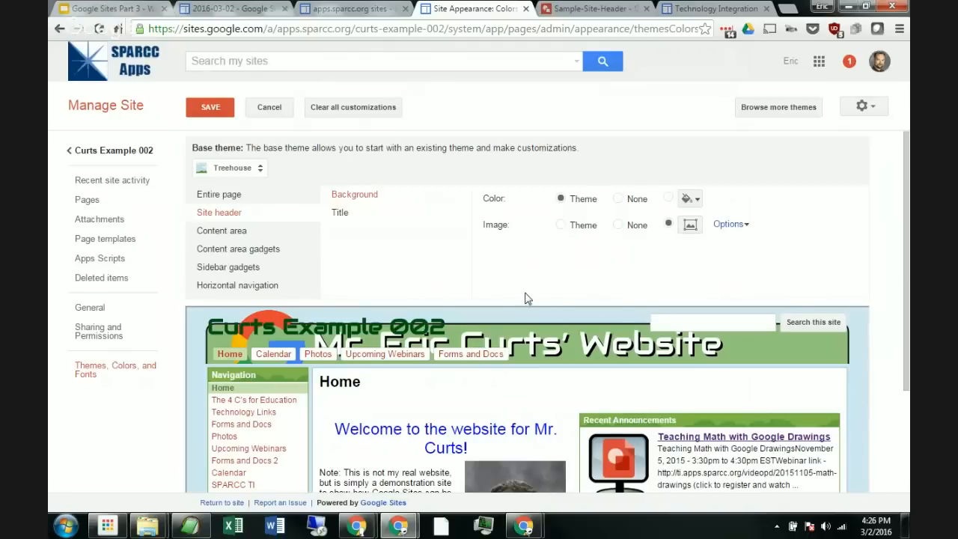
left_click(213, 108)
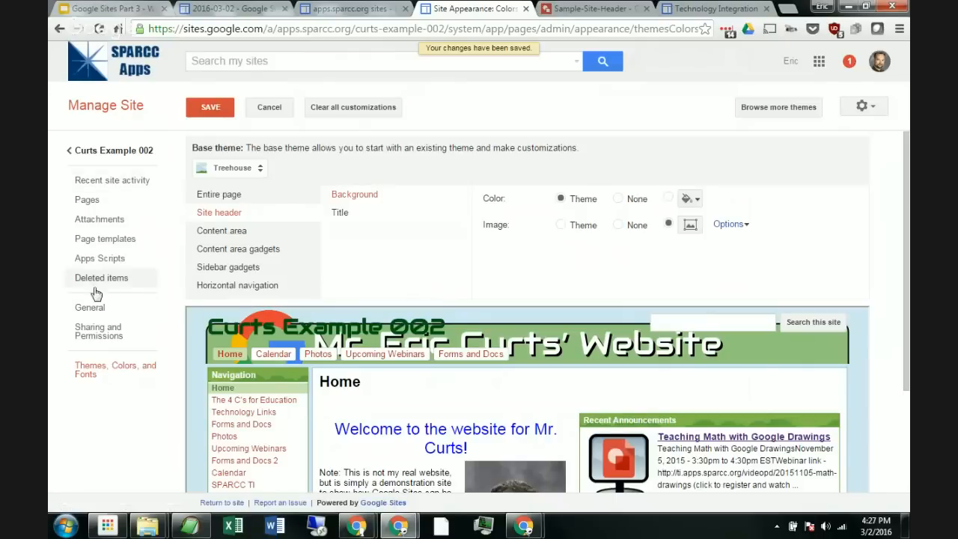
Step: Open the General site settings and turn off showing the site name at the top of pages
left_click(88, 312)
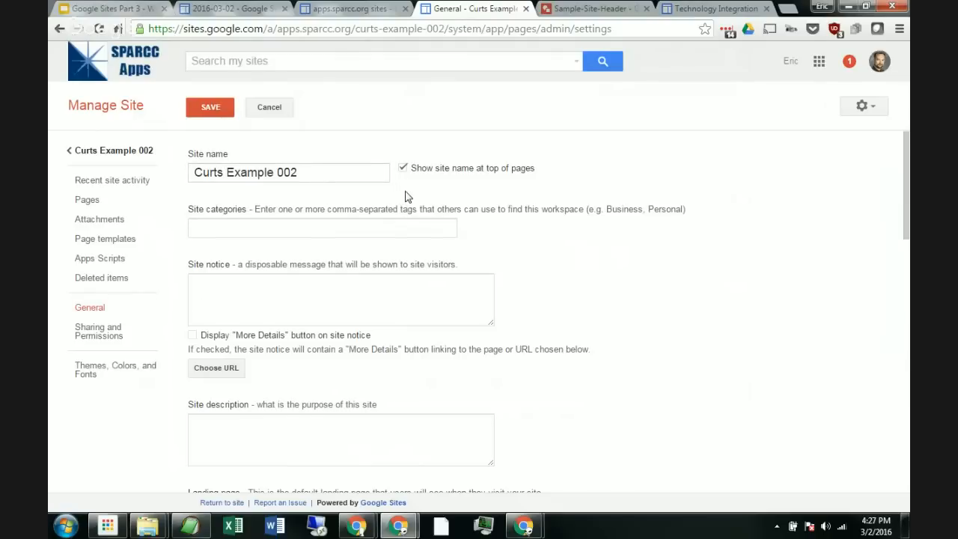
key("ctrl+plus")
key("ctrl+plus")
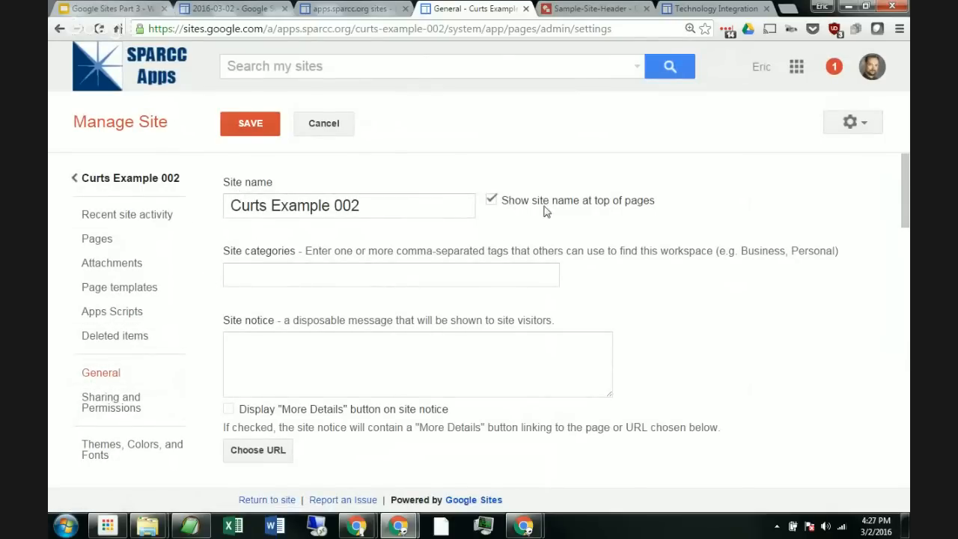
left_click(491, 202)
Step: Open the site search configuration and disable Enable Search
scroll(421, 222, "down", 3)
scroll(421, 224, "down", 4)
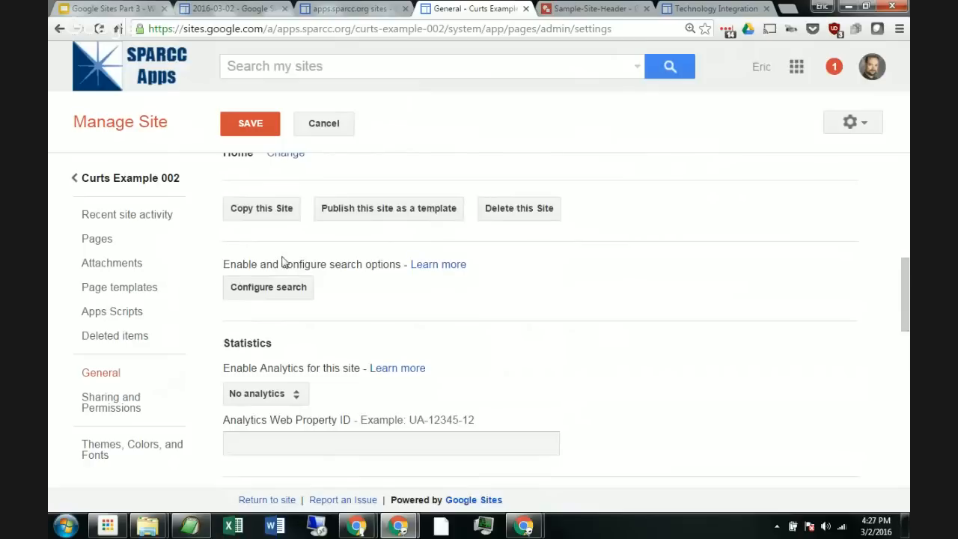
left_click(272, 298)
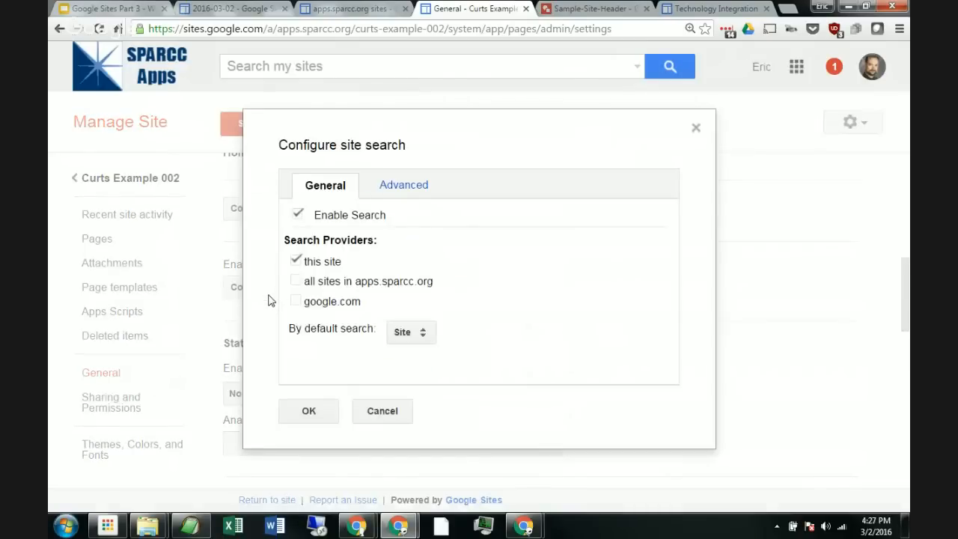
left_click(297, 214)
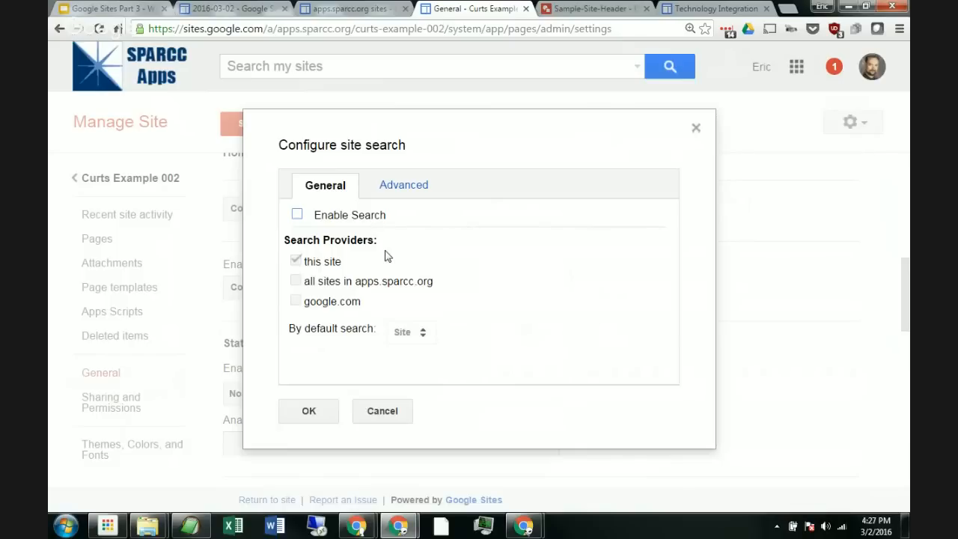
left_click(327, 408)
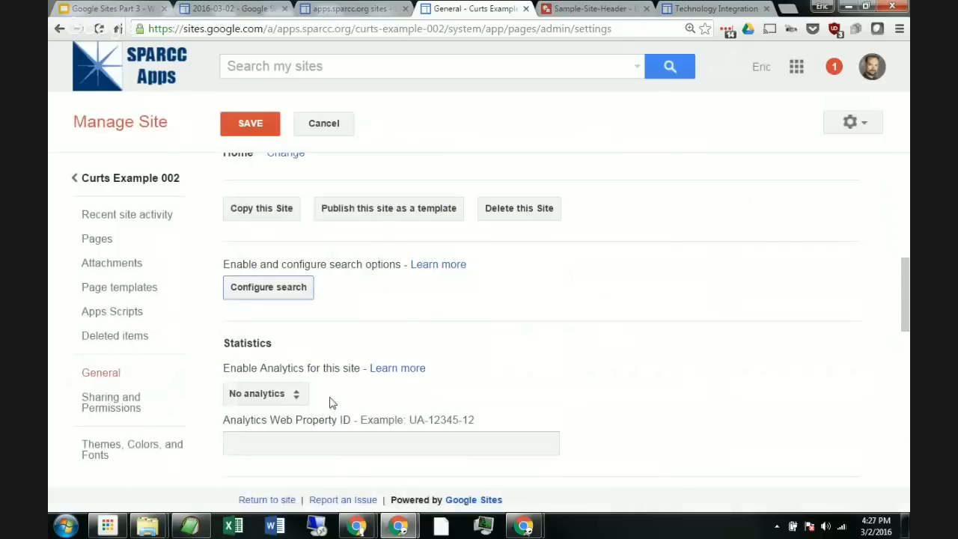
Step: Recheck the site name and search settings, then save the General settings
scroll(385, 336, "up", 5)
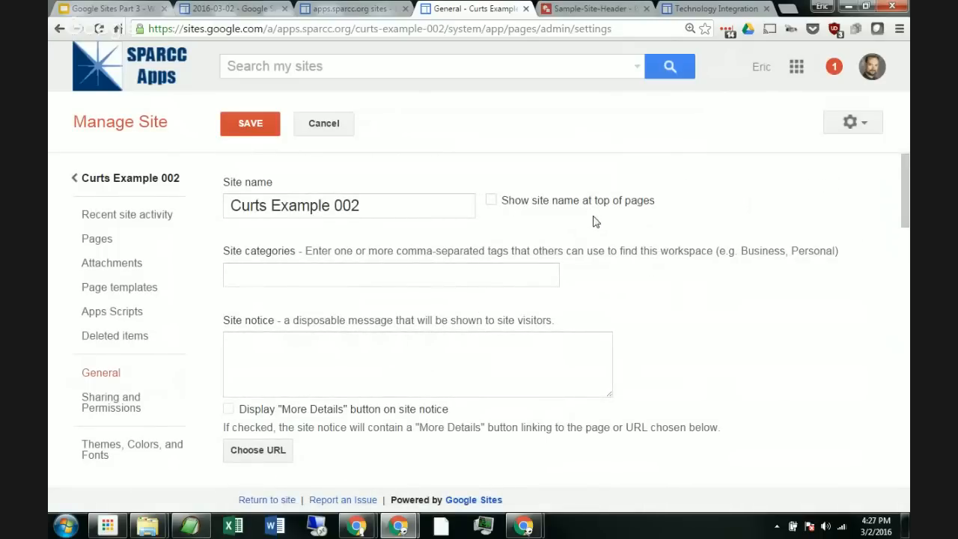
scroll(599, 232, "down", 6)
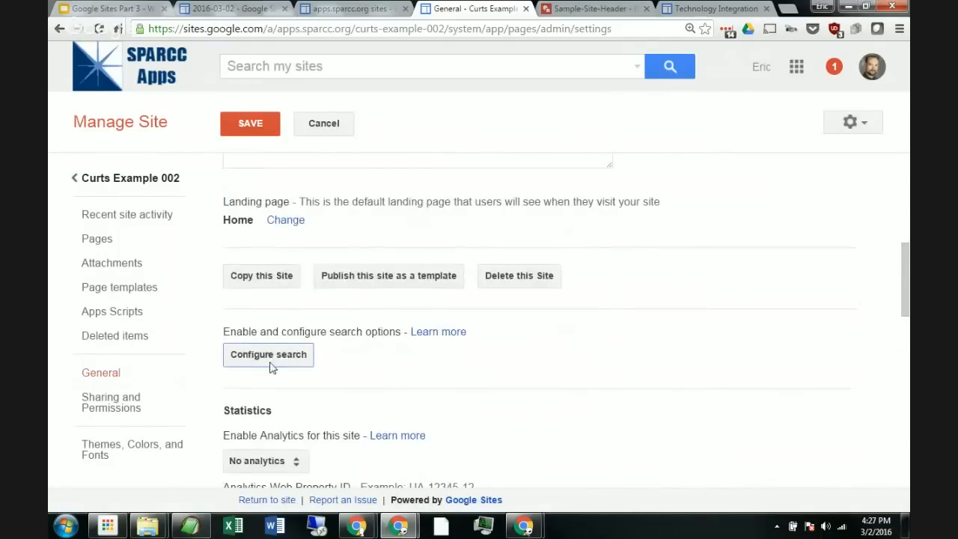
left_click(269, 358)
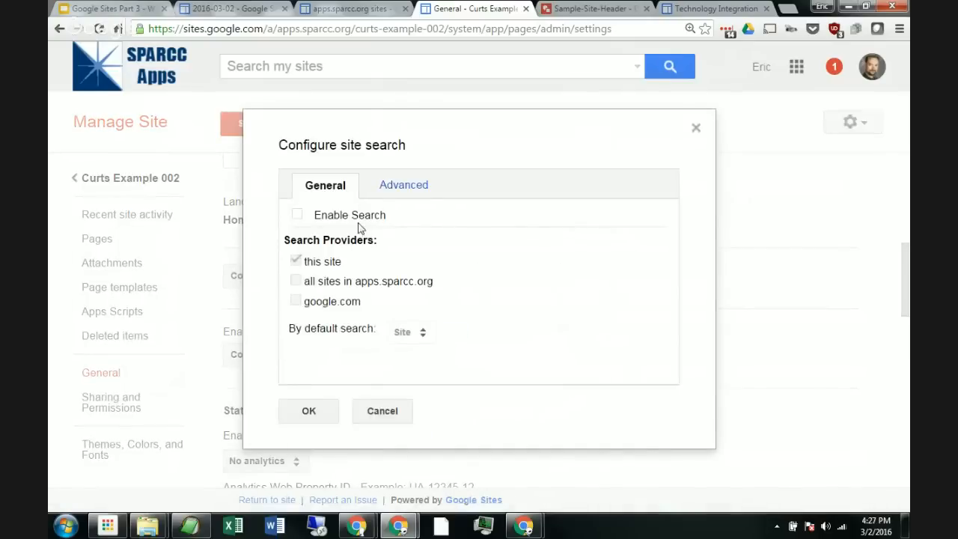
left_click(303, 411)
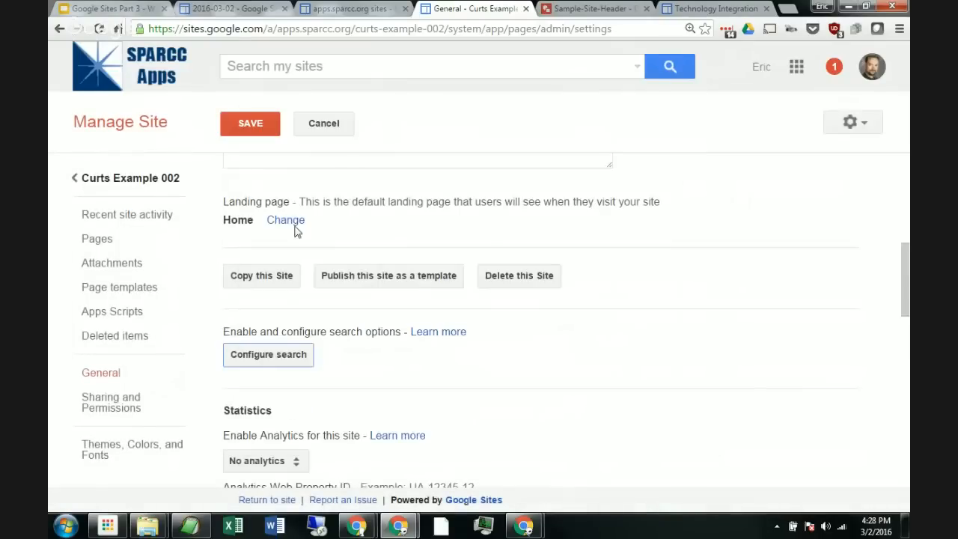
left_click(261, 132)
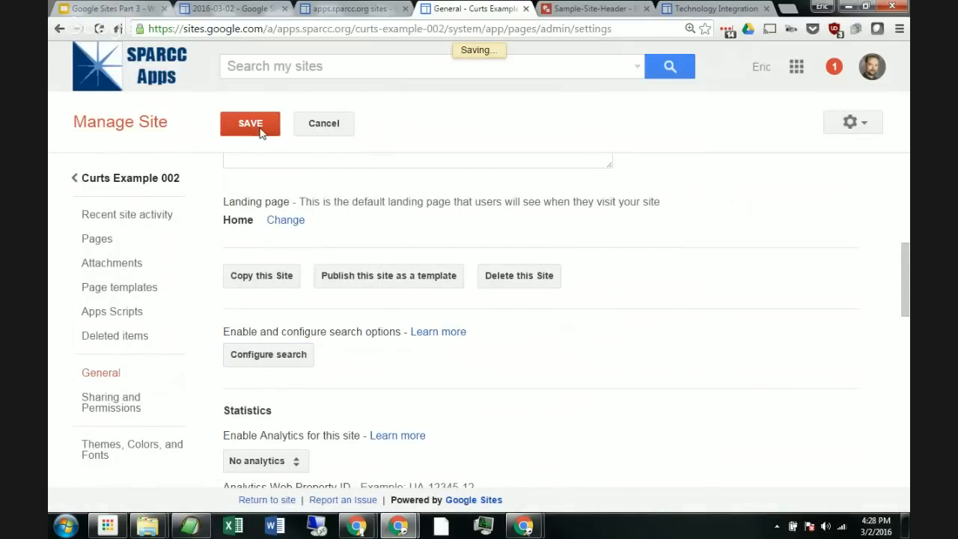
Step: Return to the site and open Edit site layout
left_click(107, 185)
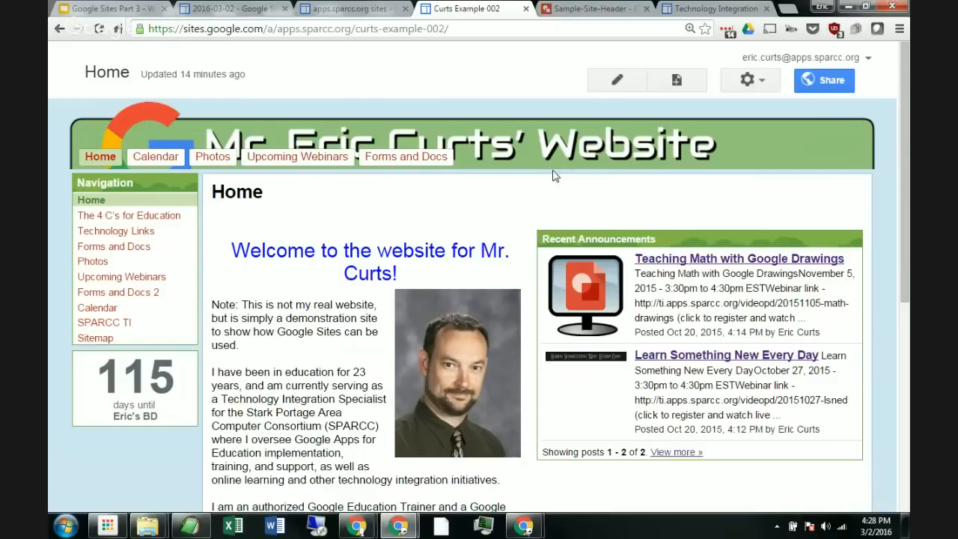
key("ctrl+0")
left_click(798, 74)
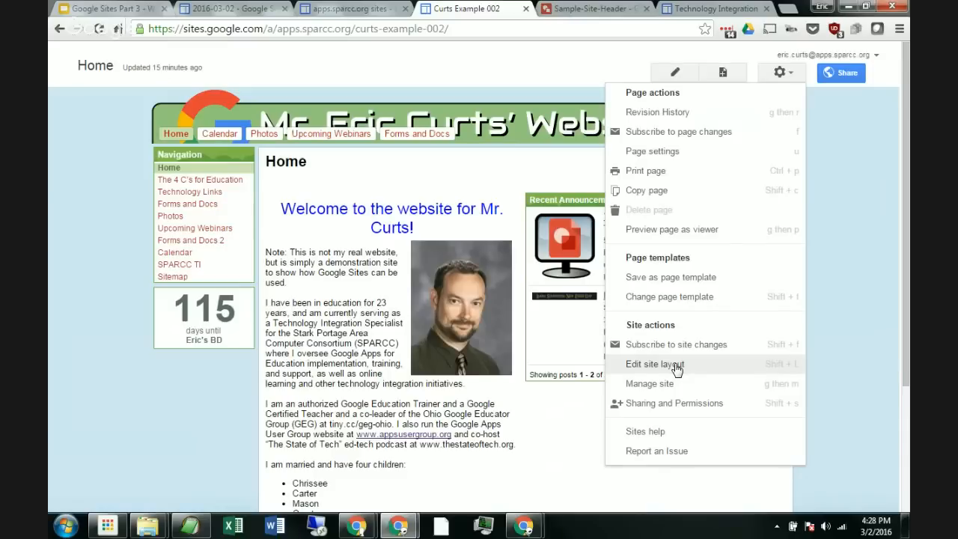
left_click(642, 371)
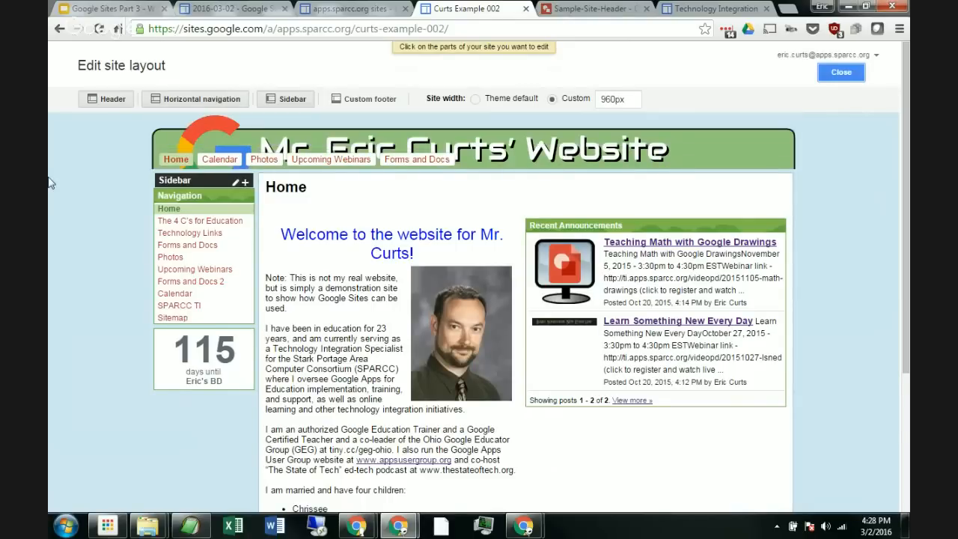
Step: Set the site header height to a custom 120 pixels
left_click(437, 133)
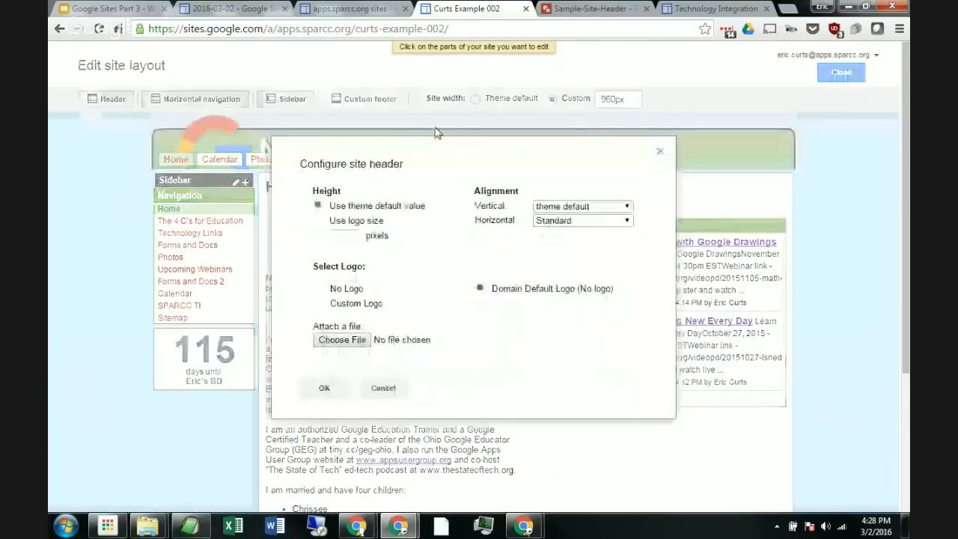
left_click(343, 240)
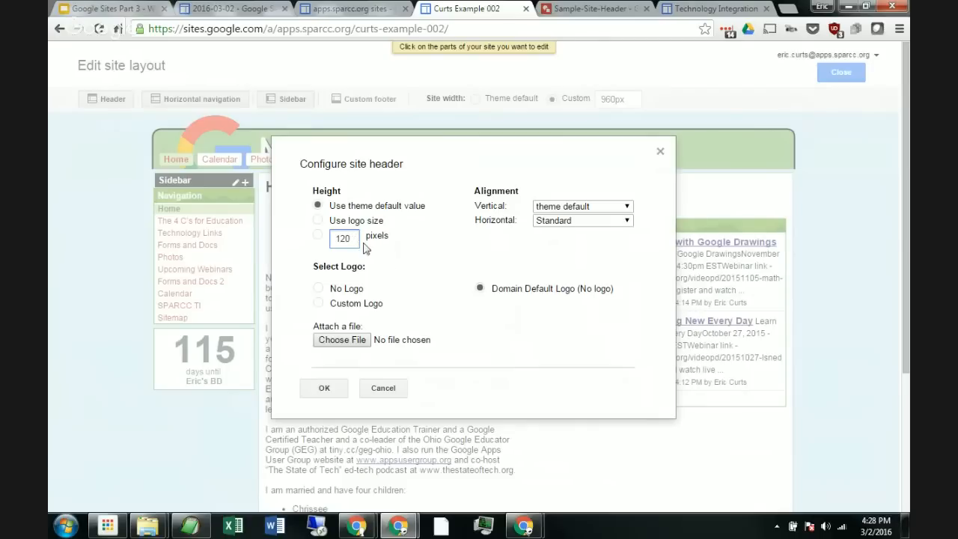
left_click(324, 388)
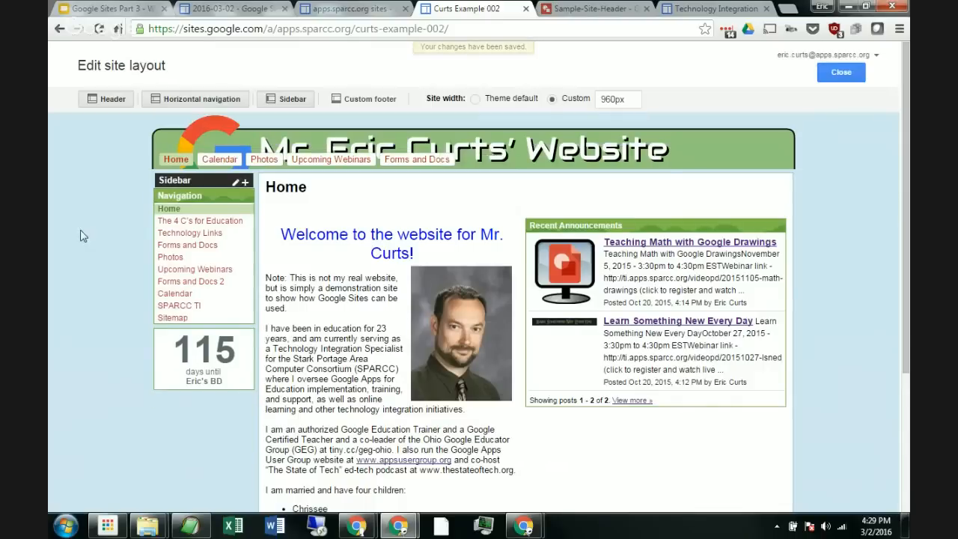
left_click(263, 140)
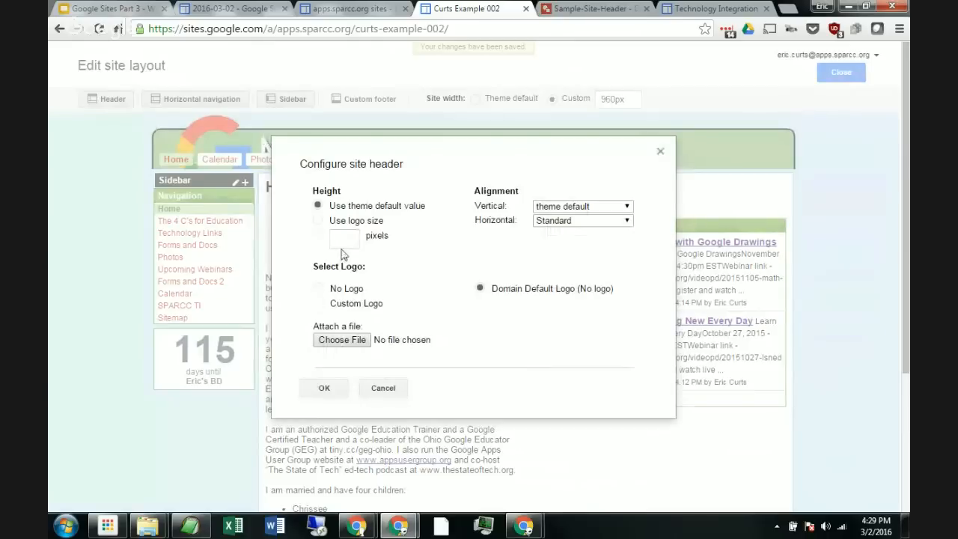
left_click(336, 235)
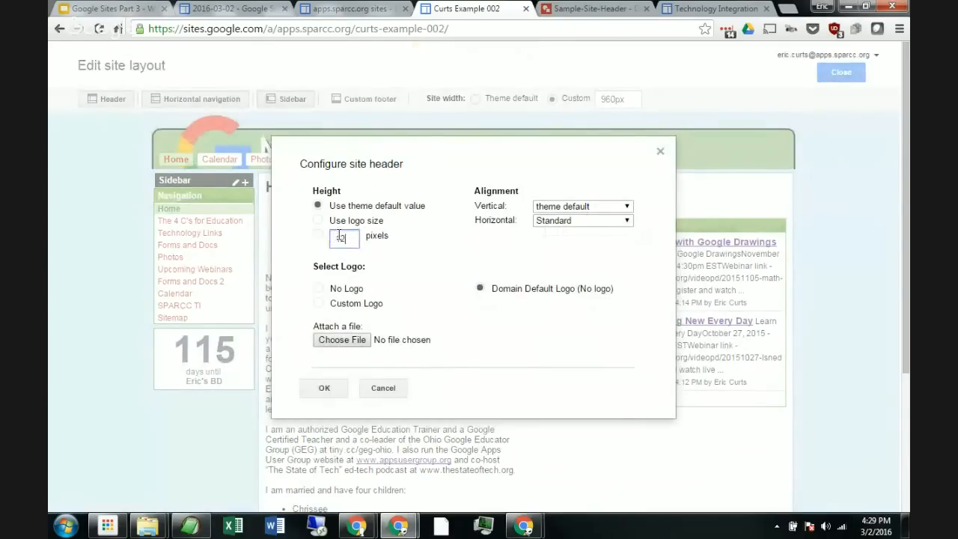
type("120")
left_click(318, 236)
left_click(325, 389)
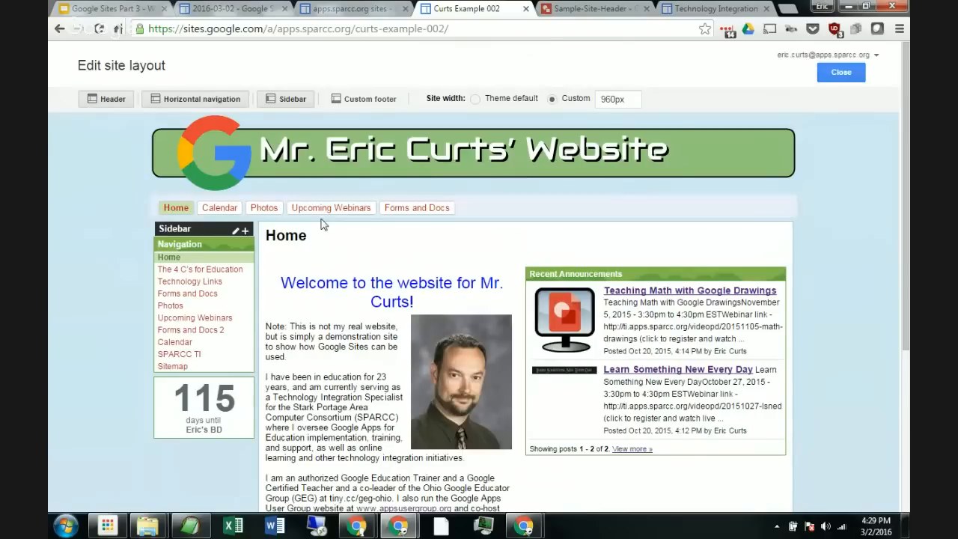
Step: Close the layout editor and review the site with the new header
scroll(307, 301, "down", 3)
scroll(307, 301, "up", 3)
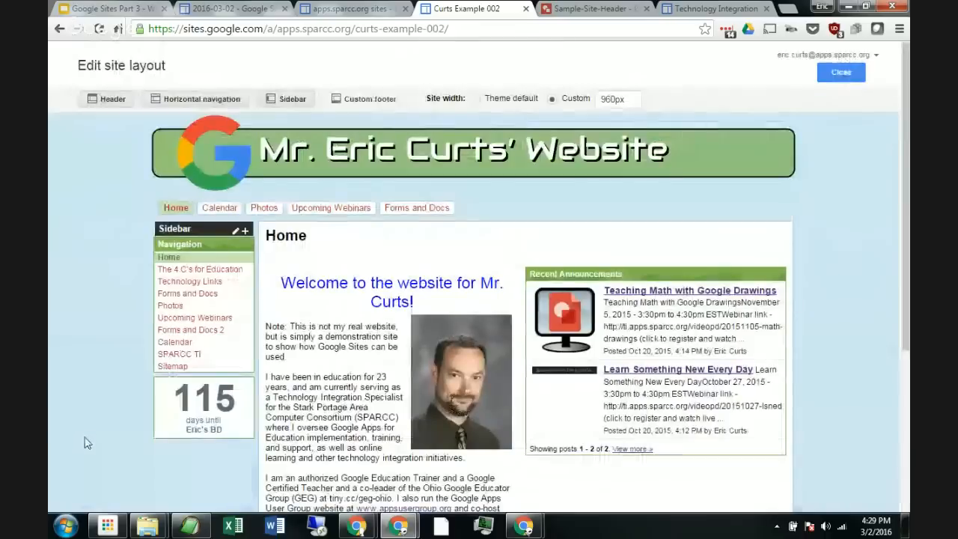
left_click(842, 72)
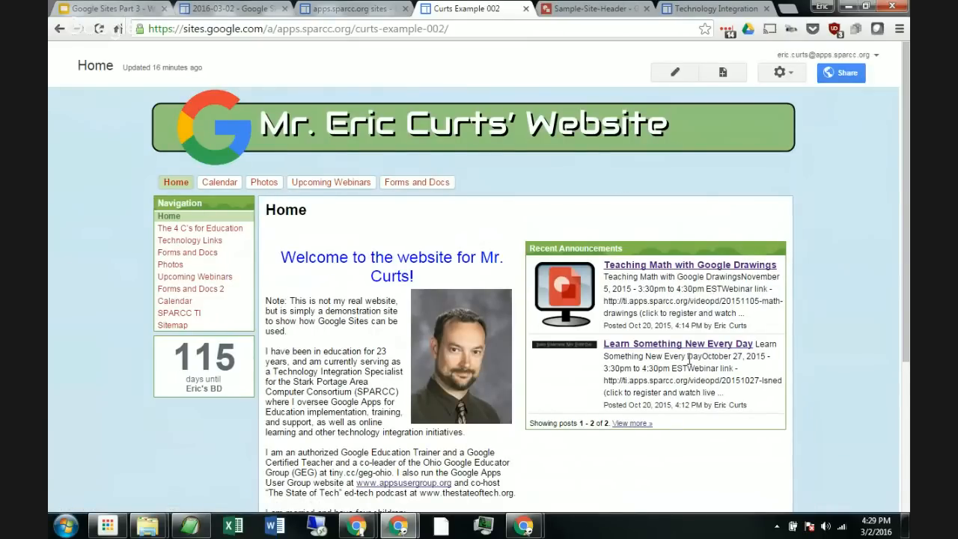
scroll(688, 367, "down", 1)
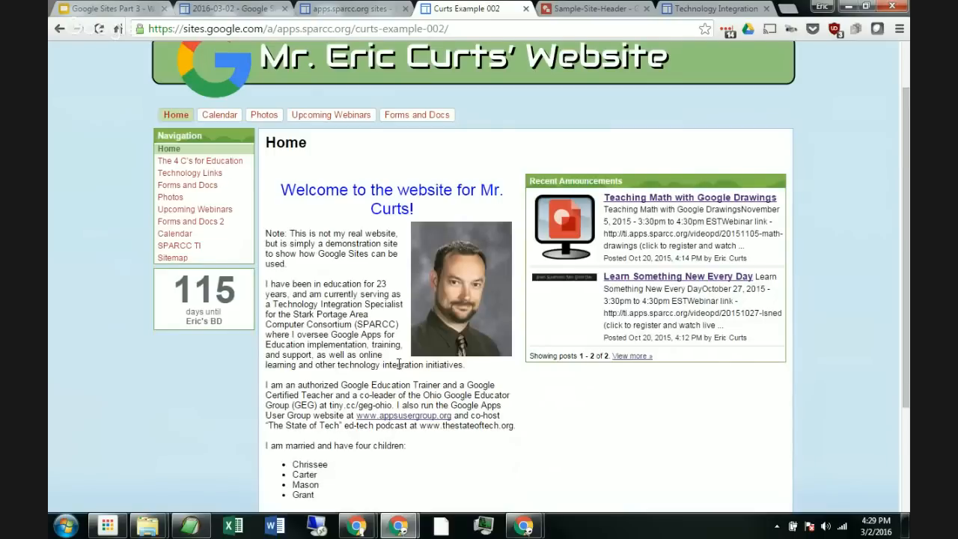
scroll(568, 382, "up", 1)
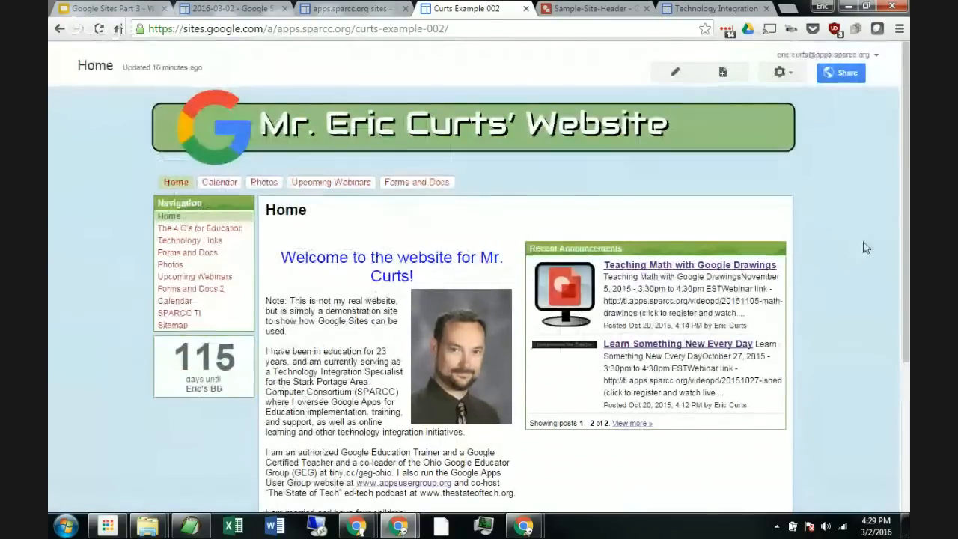
scroll(866, 247, "down", 2)
scroll(867, 252, "up", 2)
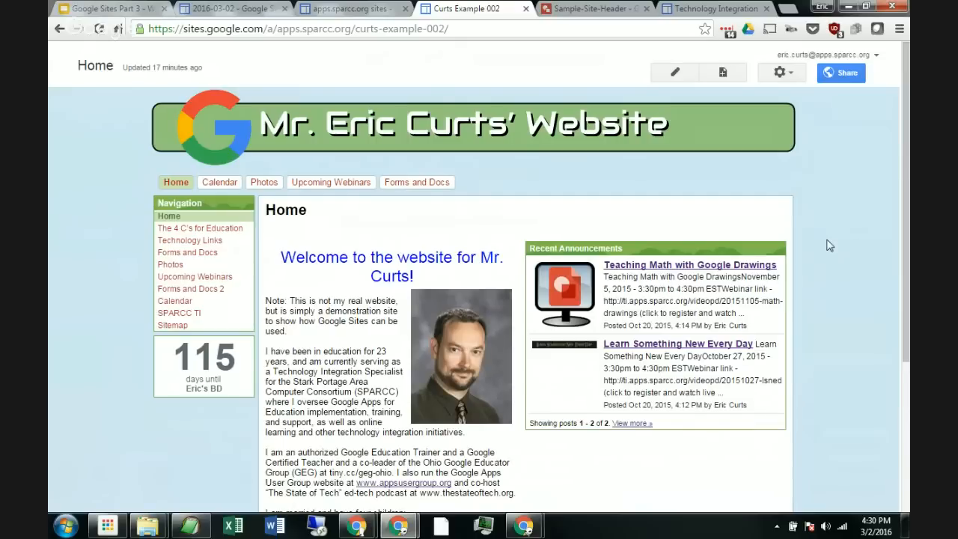
Step: Open the site's sharing settings and view the visibility options without changing them
left_click(849, 74)
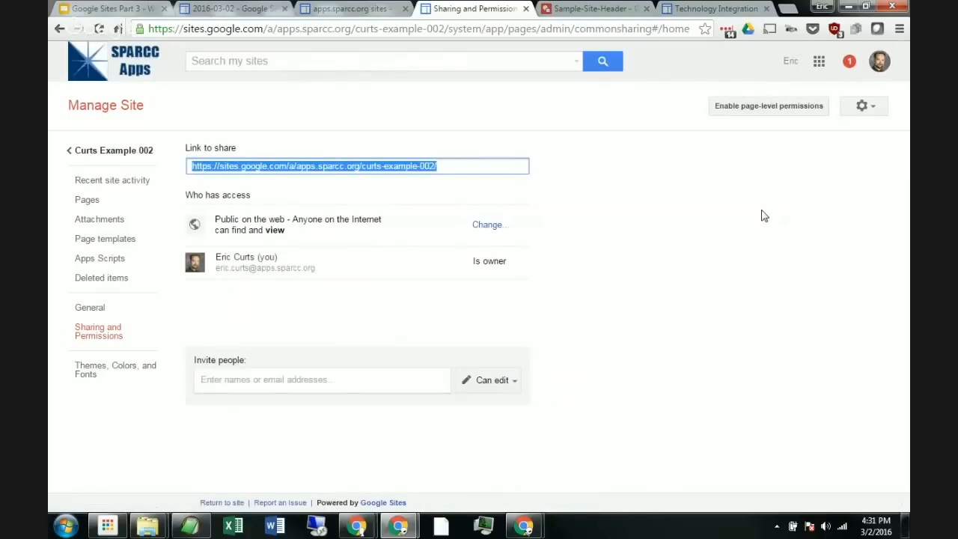
key("ctrl+plus")
key("ctrl+plus")
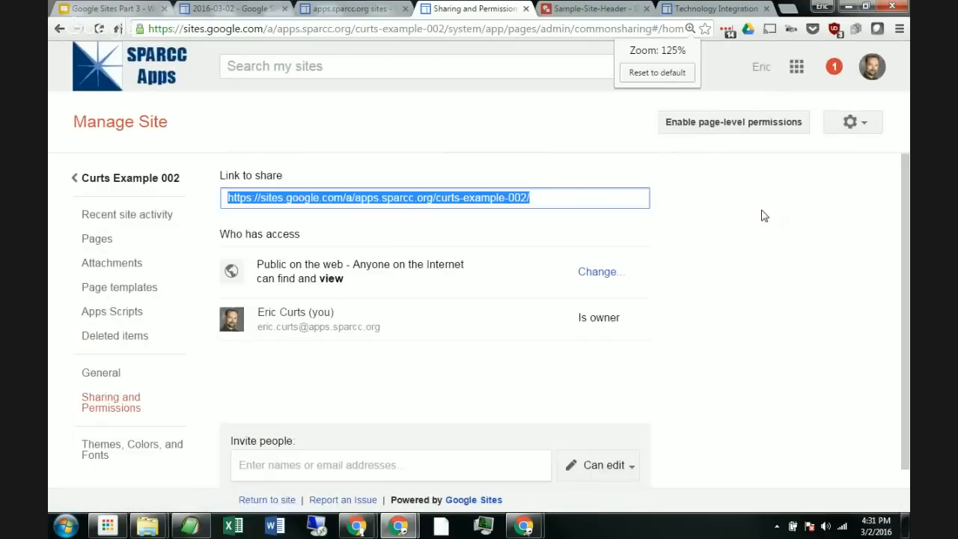
scroll(591, 262, "down", 1)
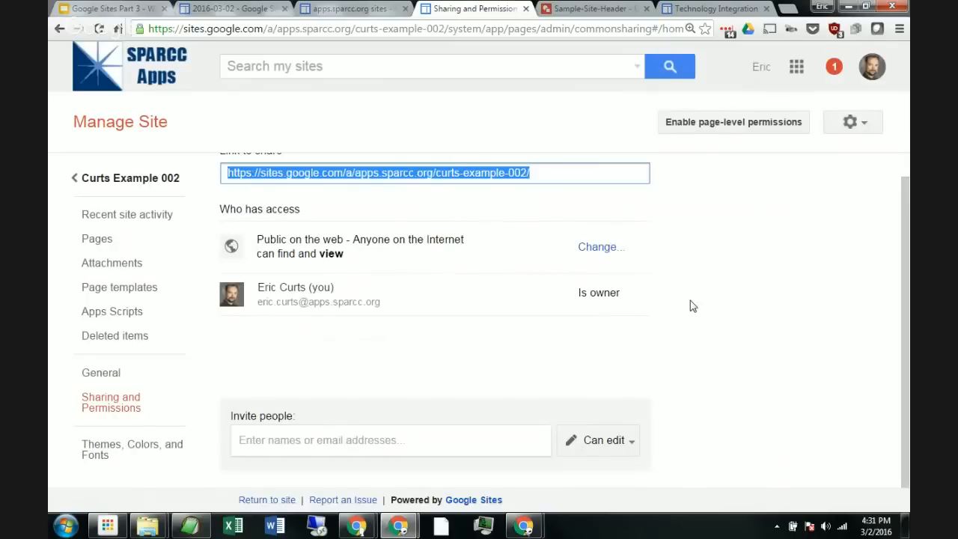
scroll(688, 301, "up", 1)
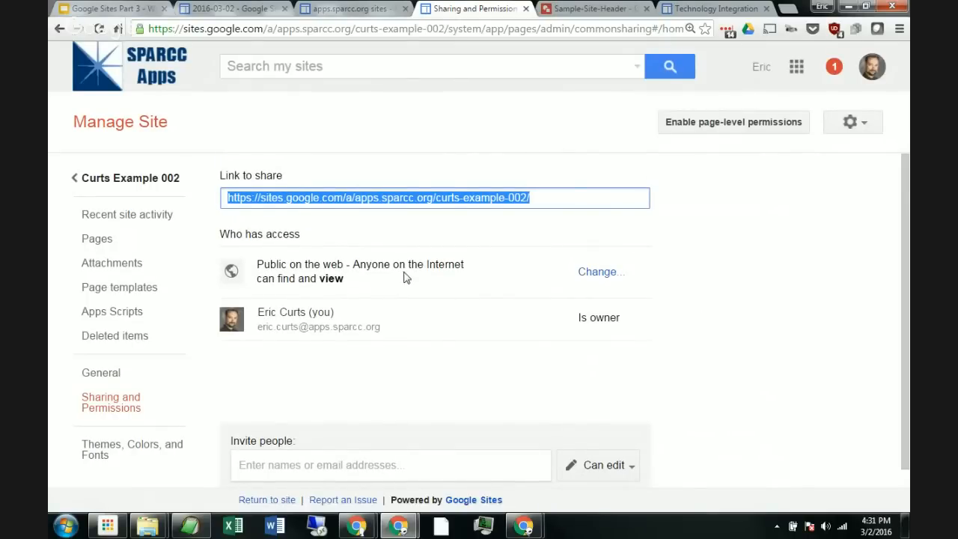
left_click(584, 276)
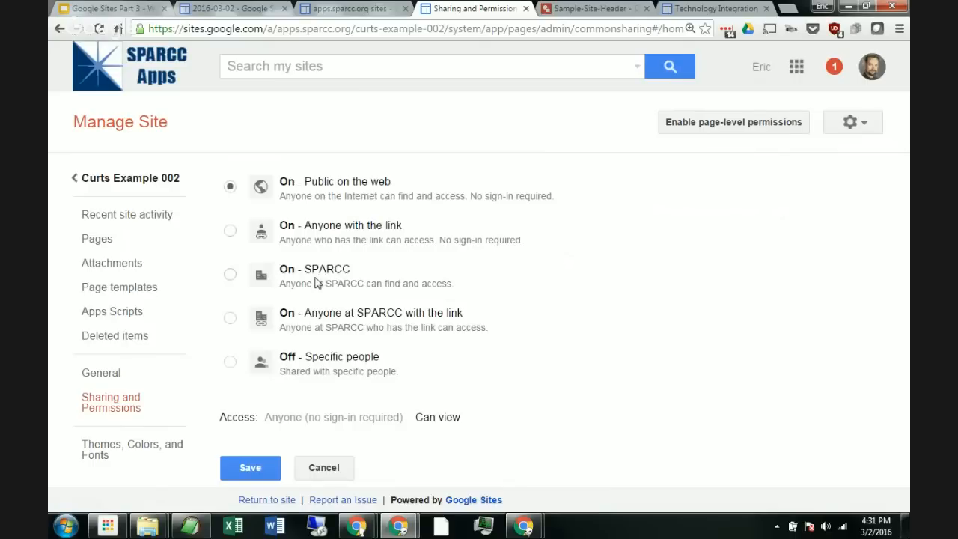
left_click(324, 466)
Step: Examine the invite people field and its permission level options without inviting anyone
scroll(420, 270, "down", 1)
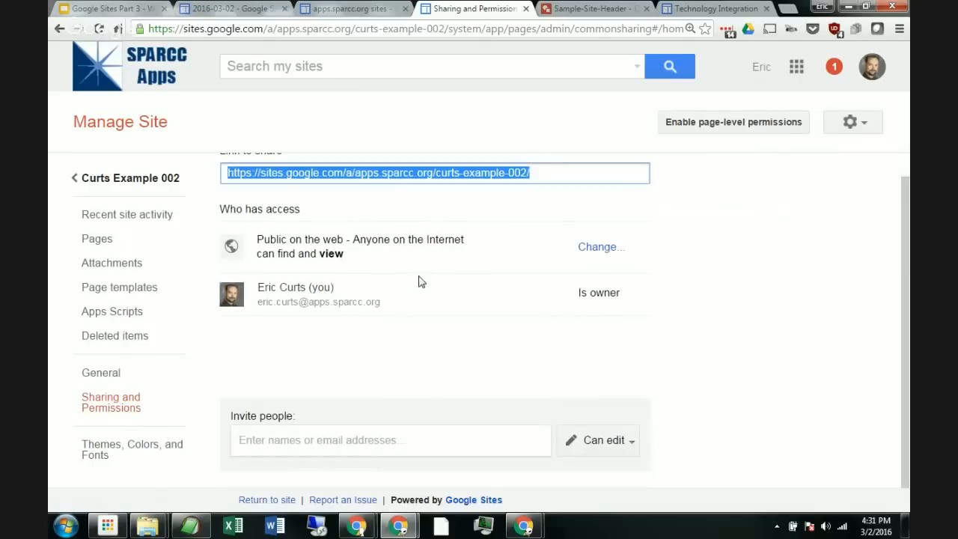
left_click(367, 441)
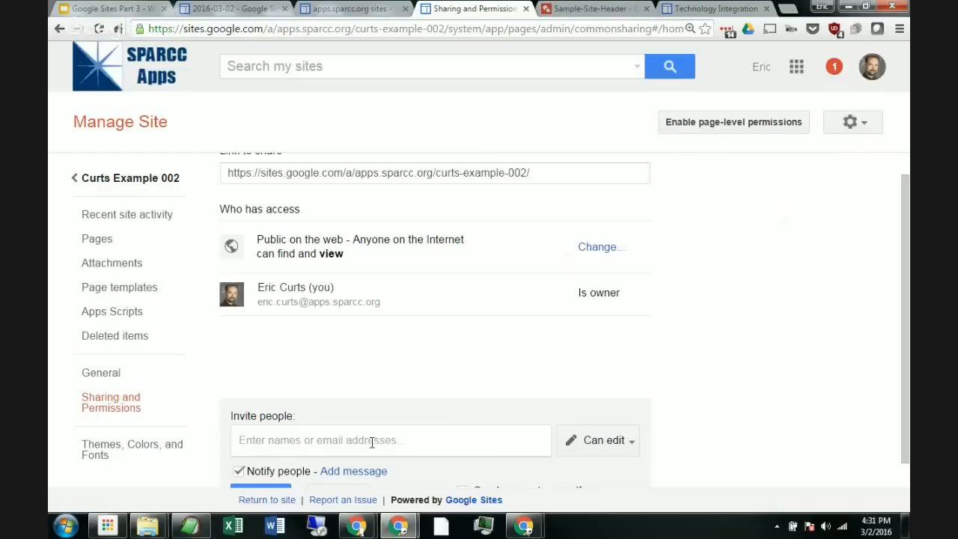
left_click(627, 448)
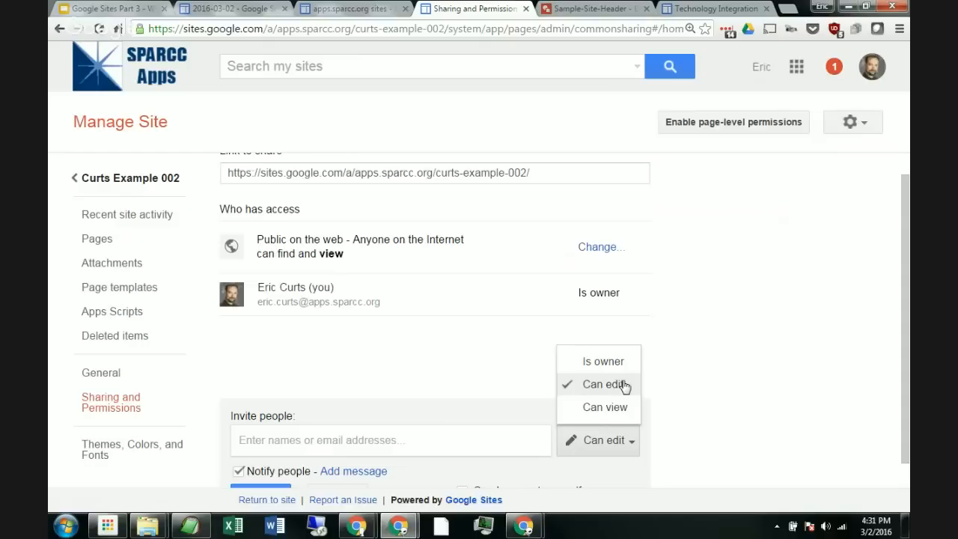
left_click(663, 346)
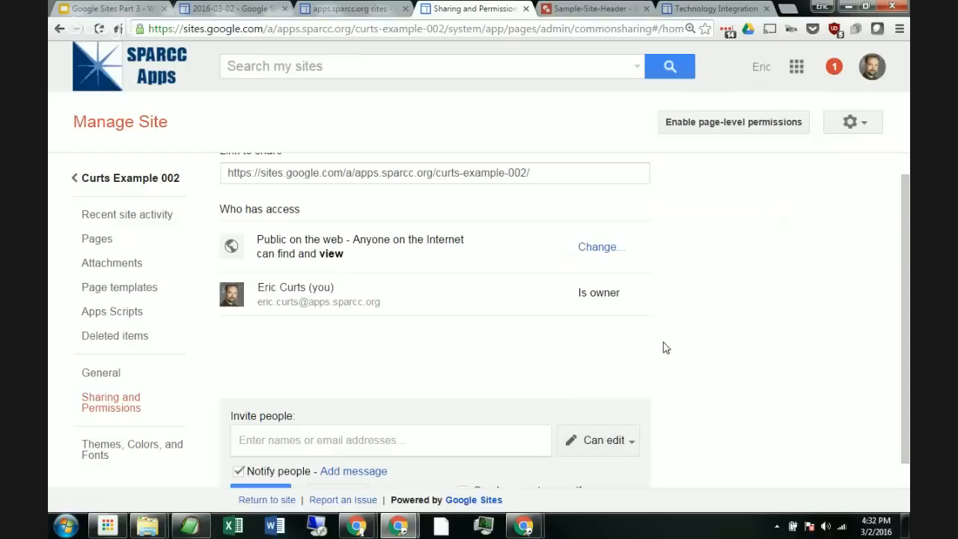
scroll(662, 340, "down", 1)
scroll(669, 333, "up", 1)
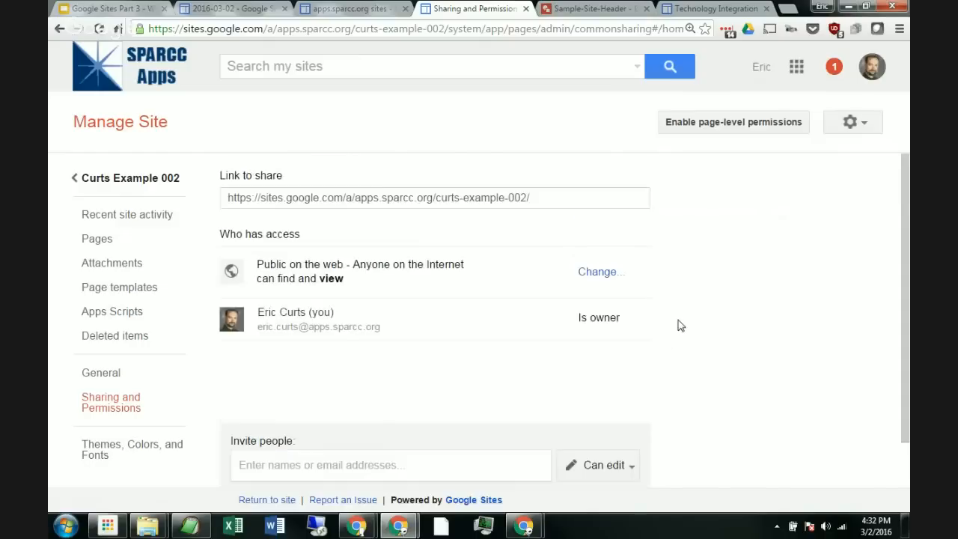
scroll(680, 326, "down", 1)
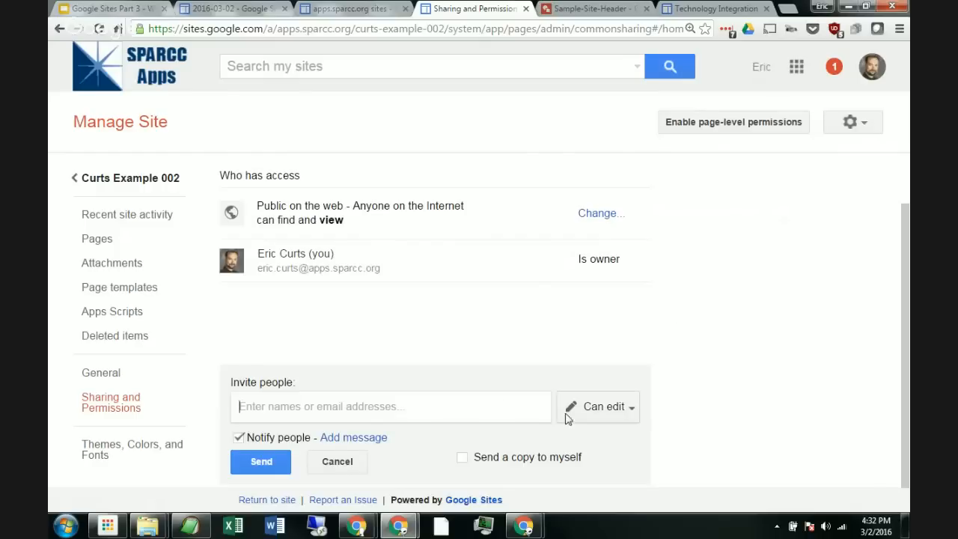
left_click(622, 411)
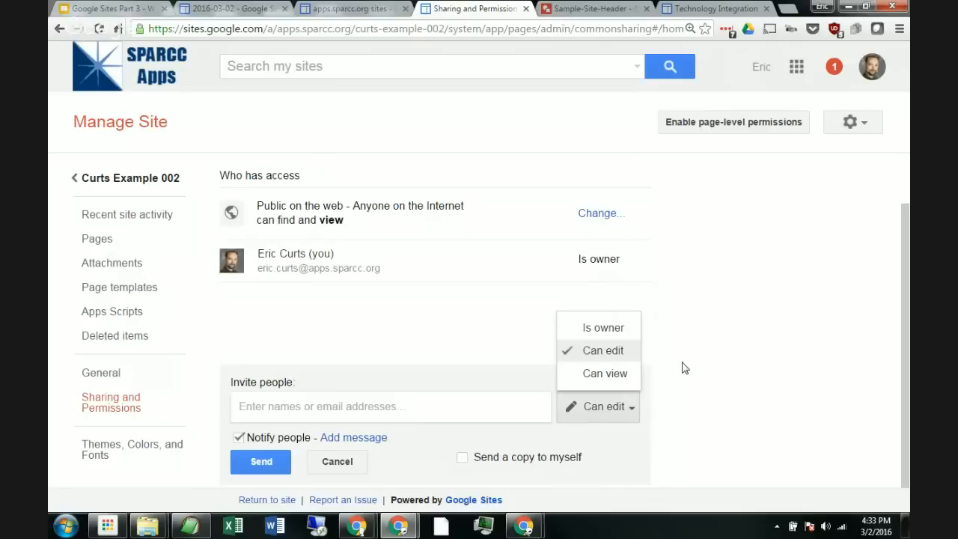
left_click(775, 326)
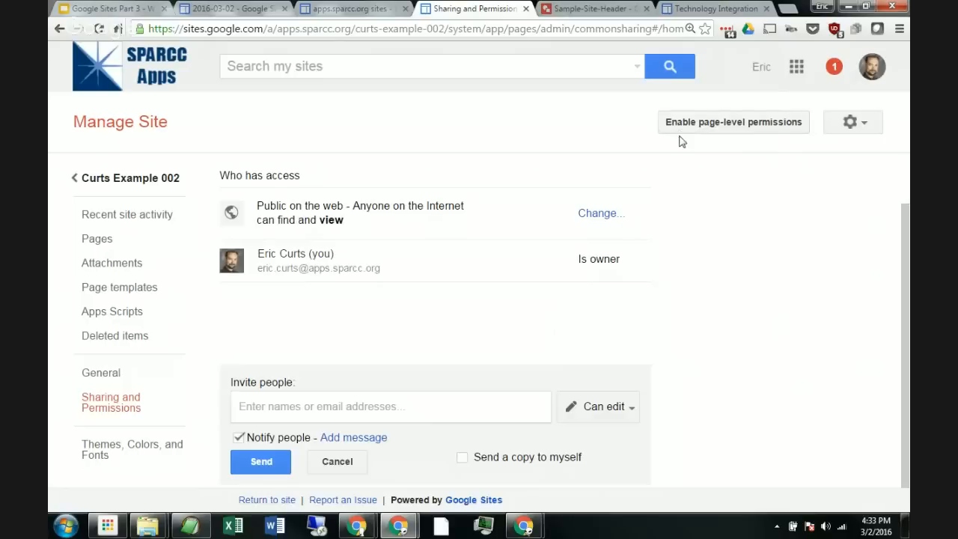
Step: Turn on page-level permissions for the site
left_click(775, 129)
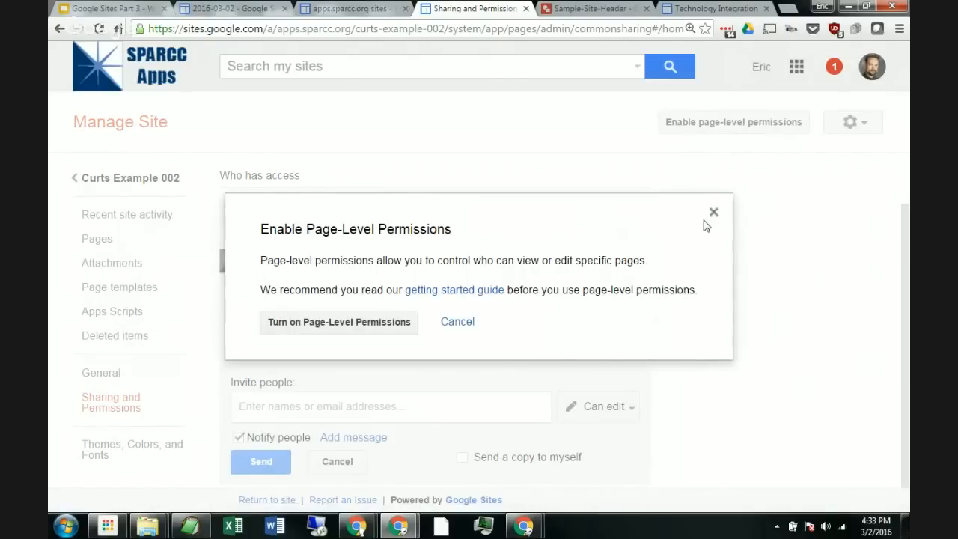
left_click(367, 329)
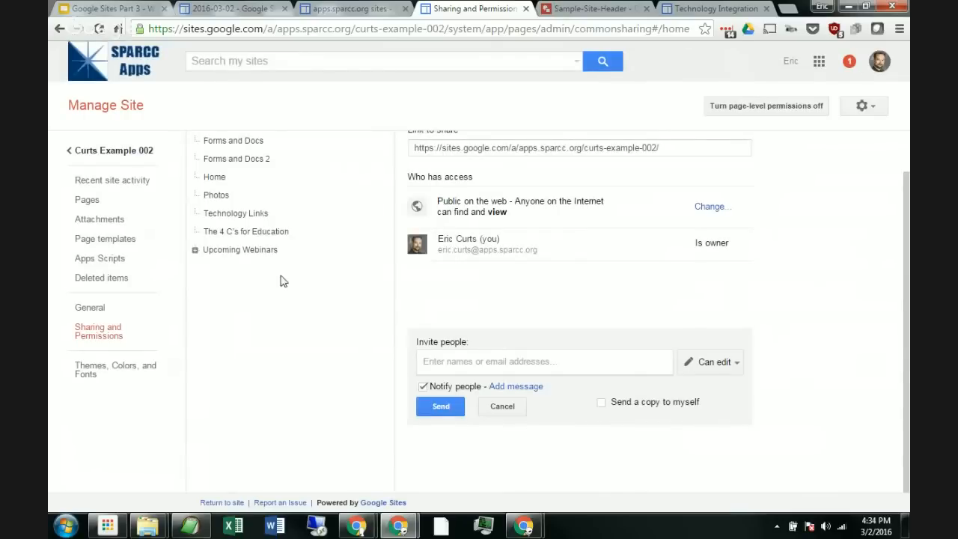
scroll(280, 278, "up", 1)
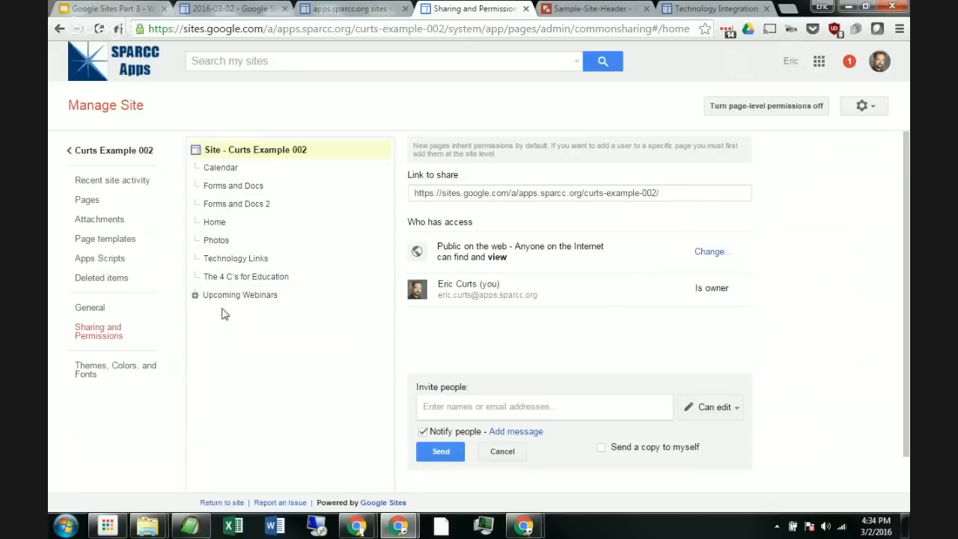
Step: Browse the permissions of each page in the site's page list, returning to the site level
left_click(222, 171)
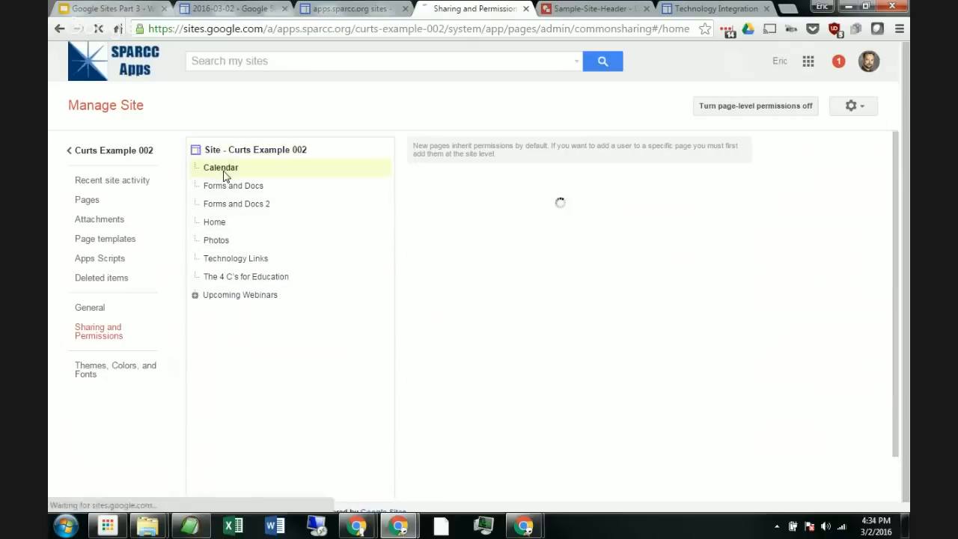
left_click(228, 188)
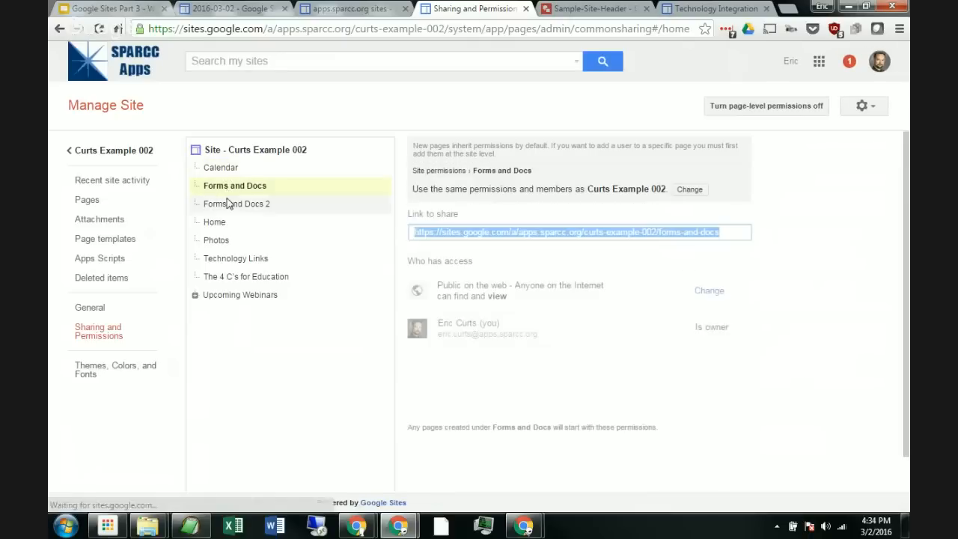
left_click(229, 203)
left_click(229, 223)
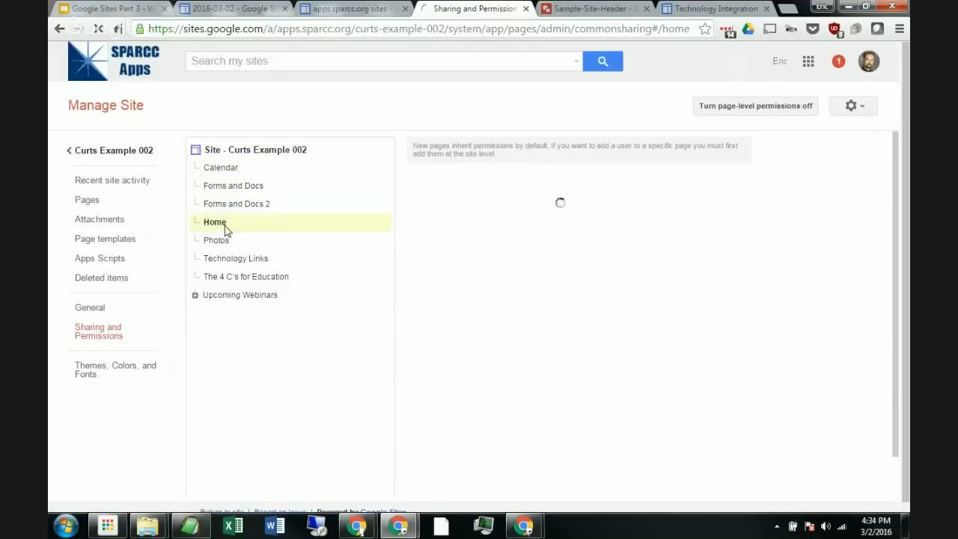
left_click(226, 246)
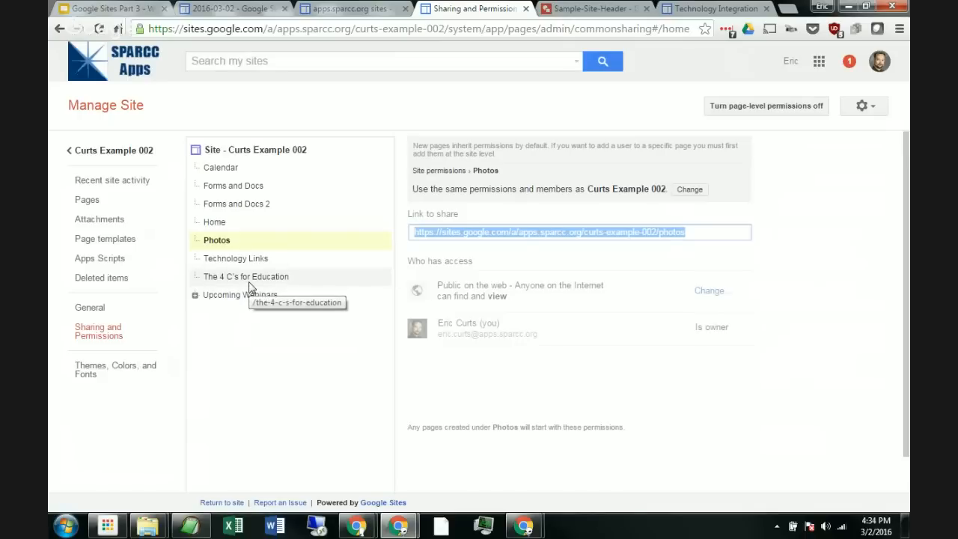
left_click(232, 153)
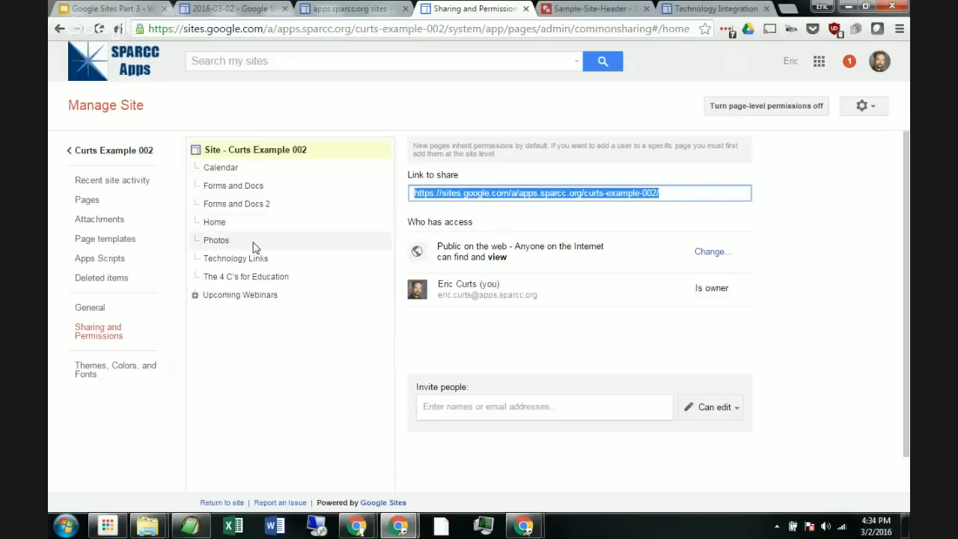
left_click(241, 296)
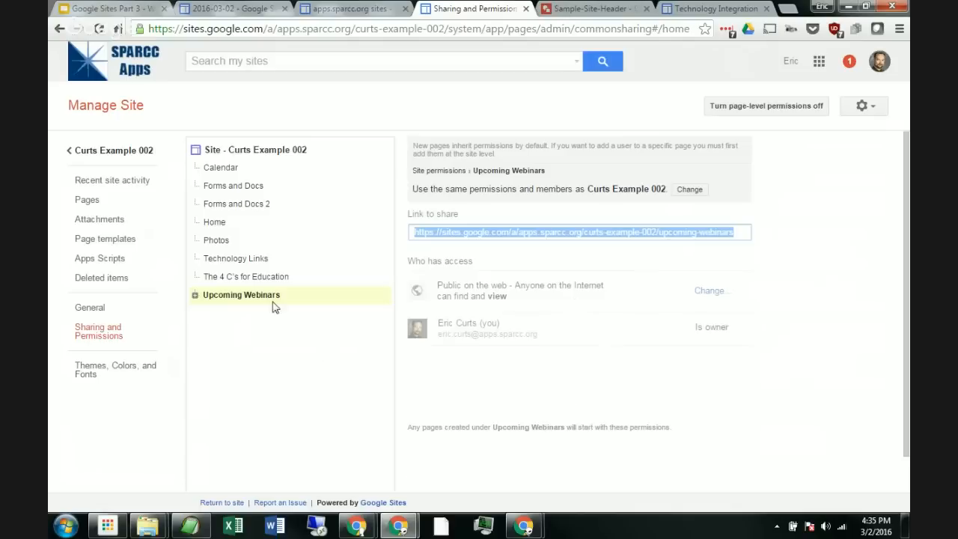
left_click(295, 150)
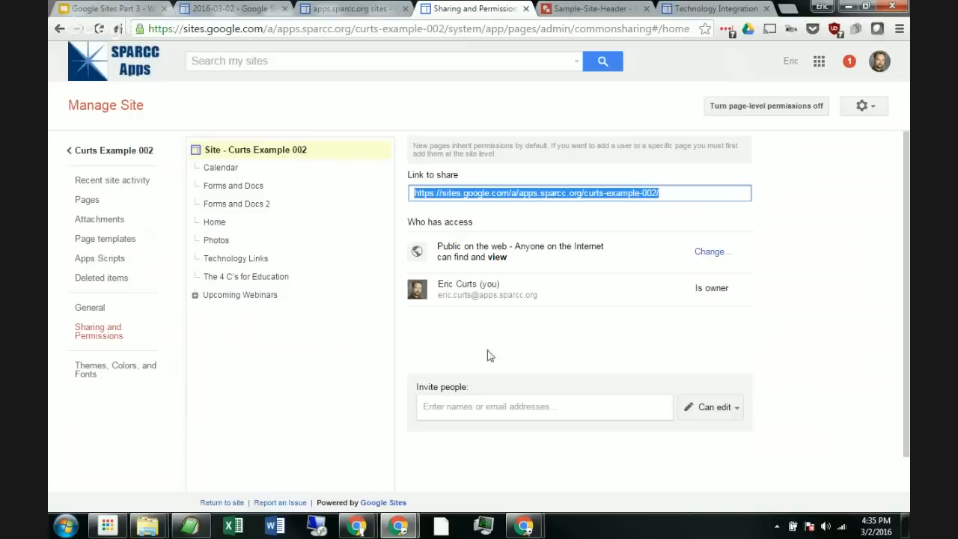
Step: Invite the SPARCC Online group to the whole site with Can view access
left_click(517, 408)
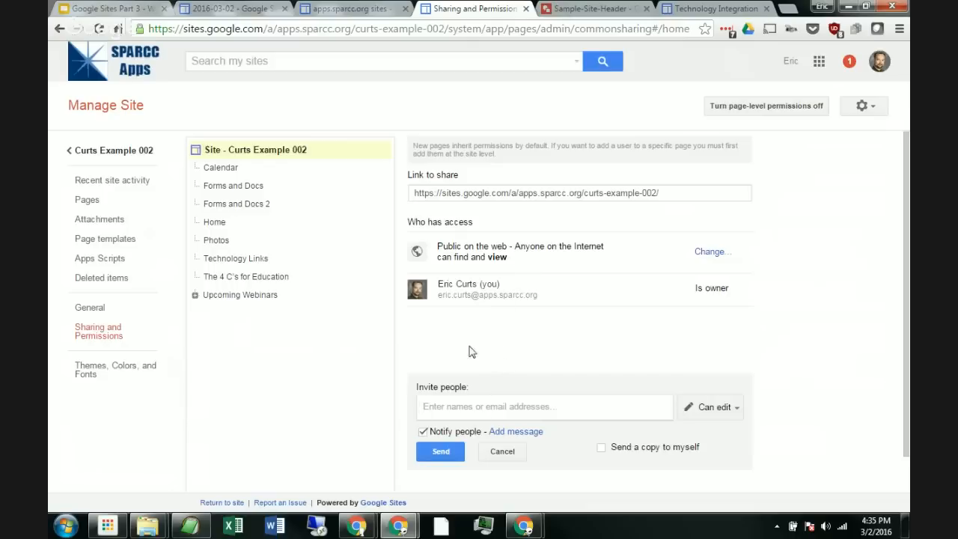
left_click(261, 299)
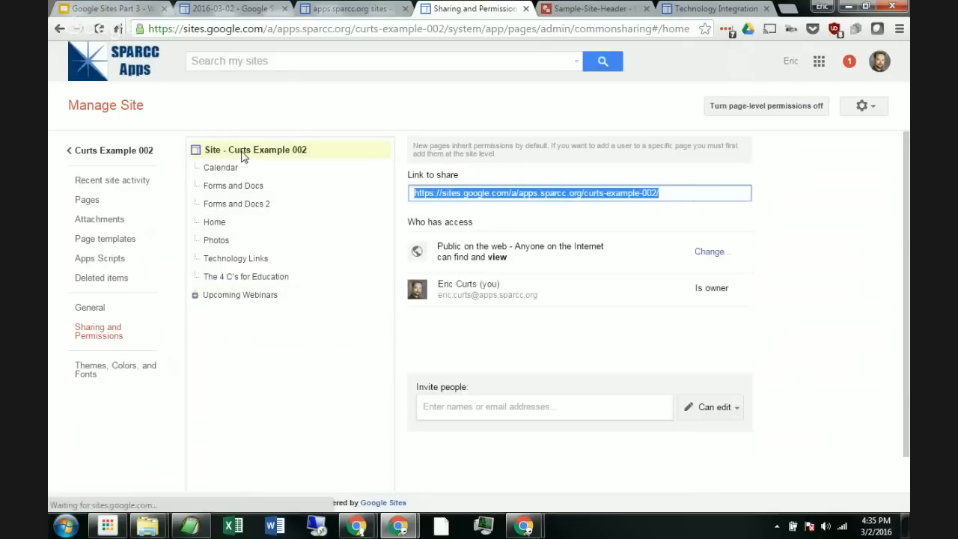
left_click(552, 408)
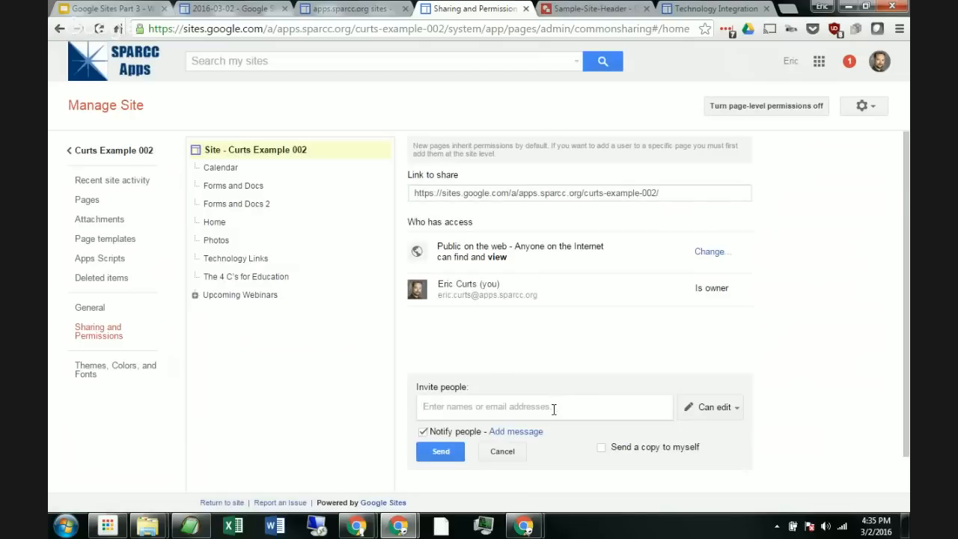
type("sparcc.onl")
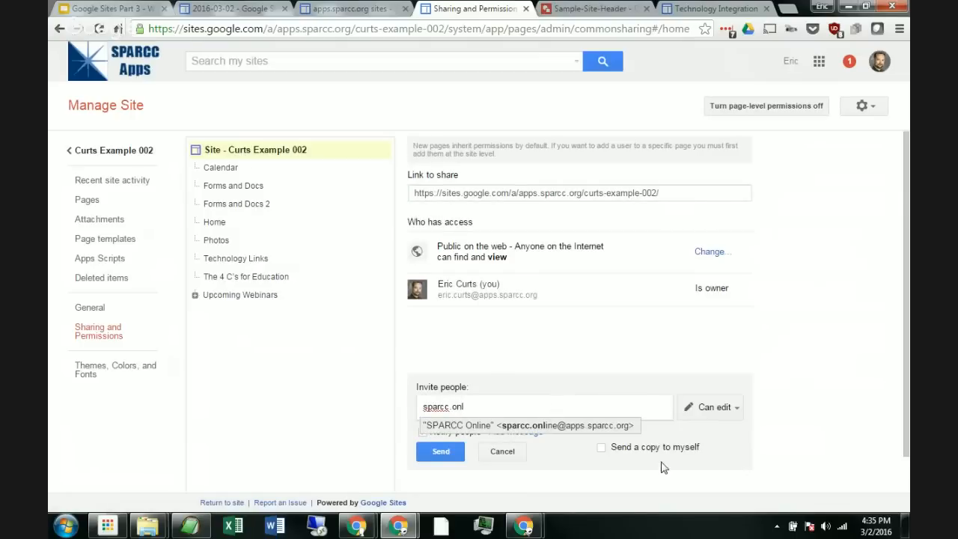
left_click(581, 426)
left_click(709, 414)
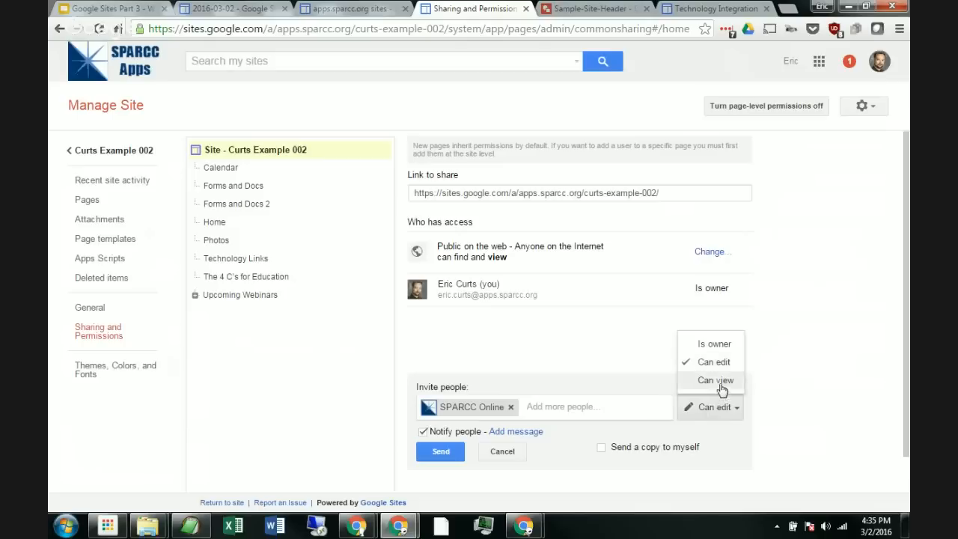
left_click(717, 380)
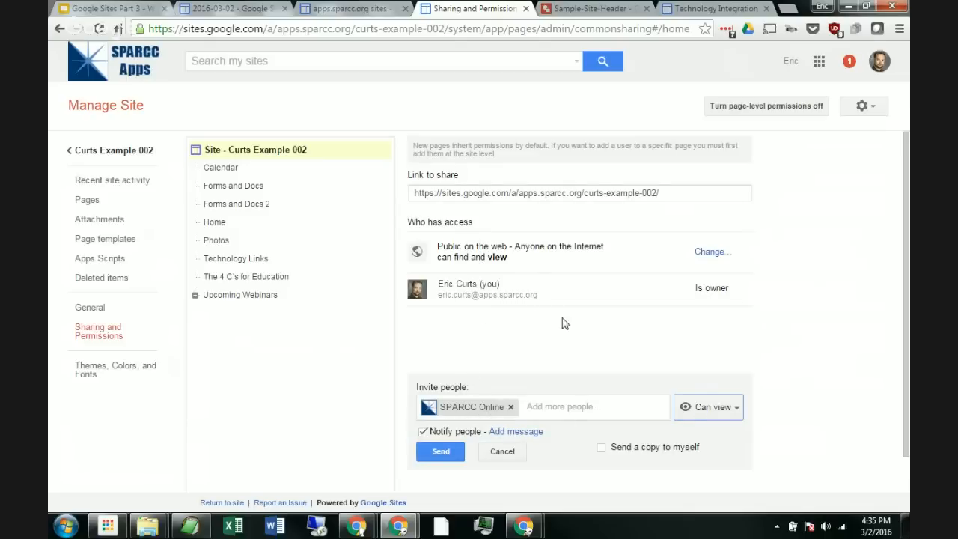
left_click(441, 451)
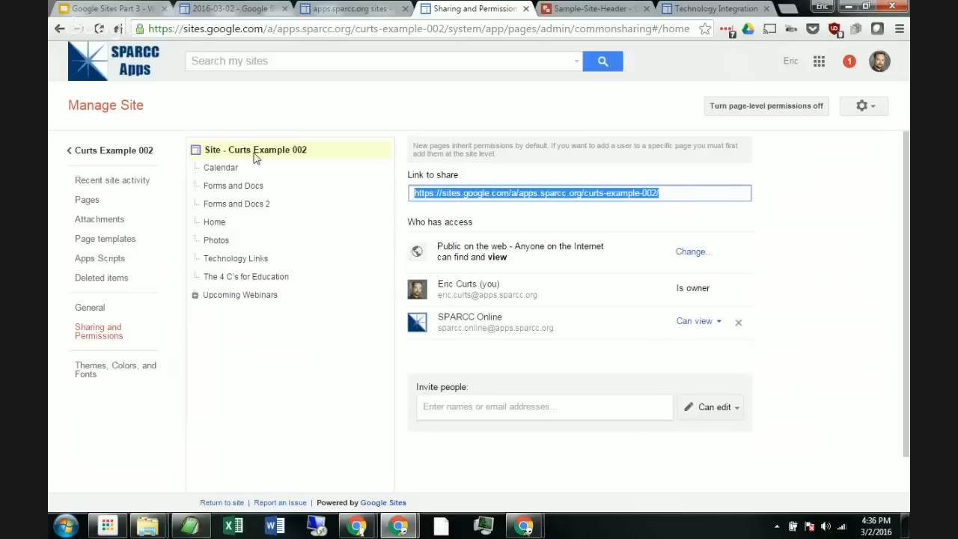
Step: Switch the Upcoming Webinars page to custom permissions that add new site users to the page
left_click(239, 300)
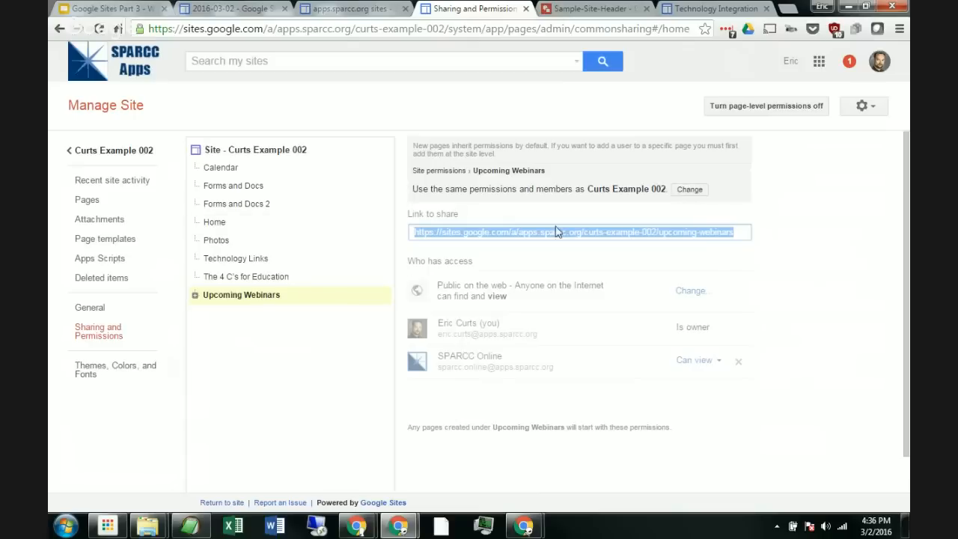
left_click(689, 189)
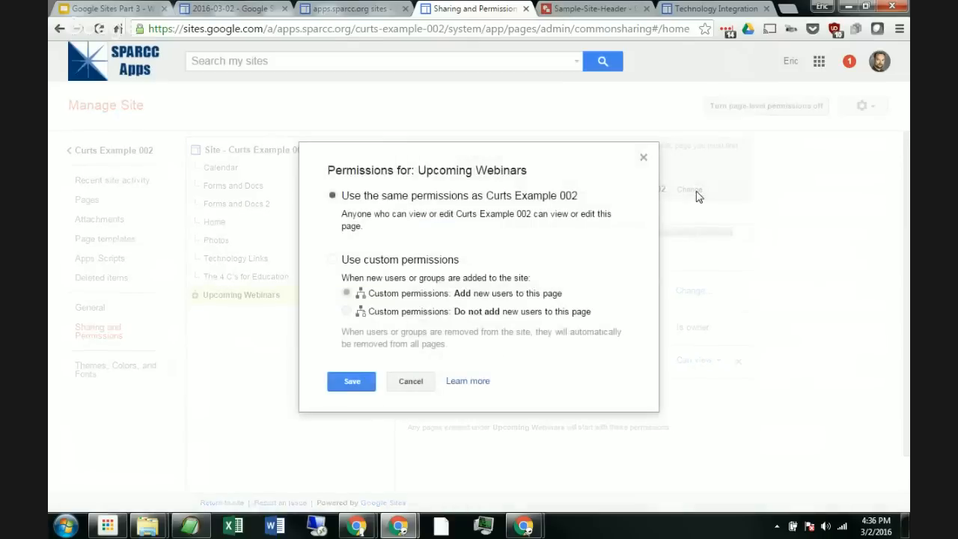
left_click(376, 262)
left_click(355, 386)
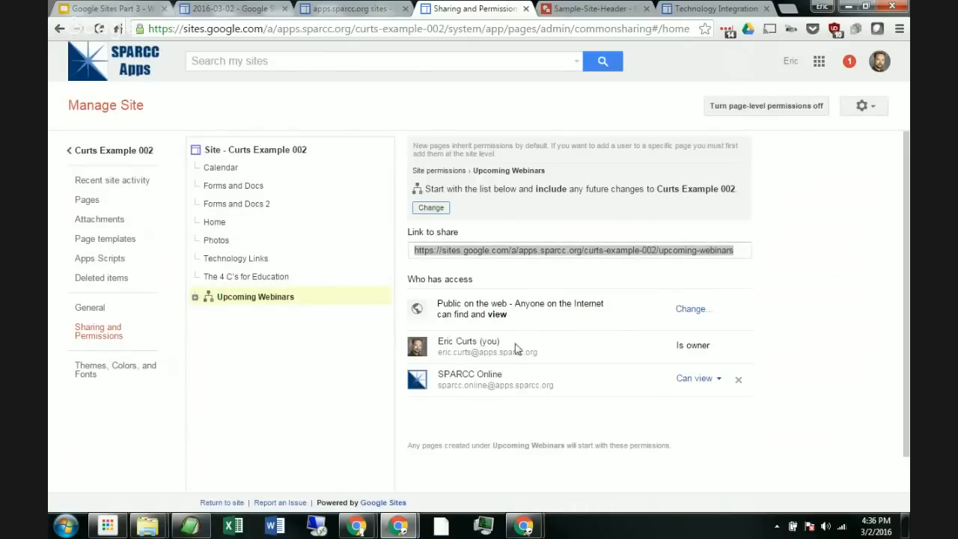
Step: Give SPARCC Online Can edit access on the Upcoming Webinars page and save the changes
left_click(717, 383)
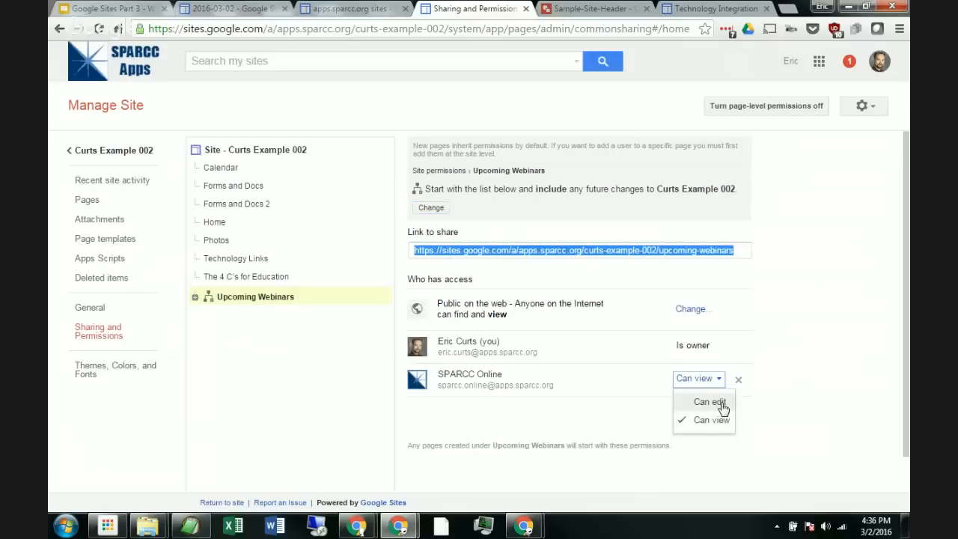
left_click(720, 401)
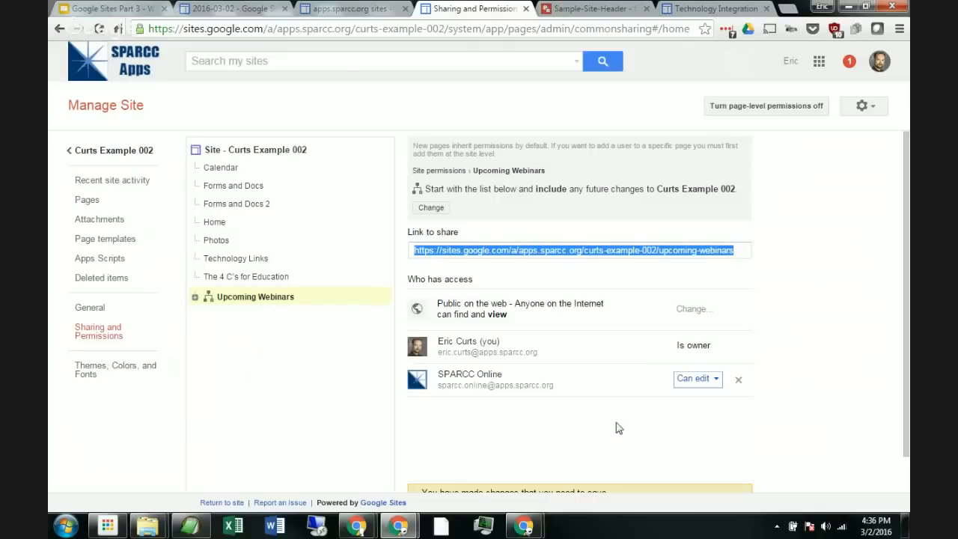
scroll(632, 380, "down", 2)
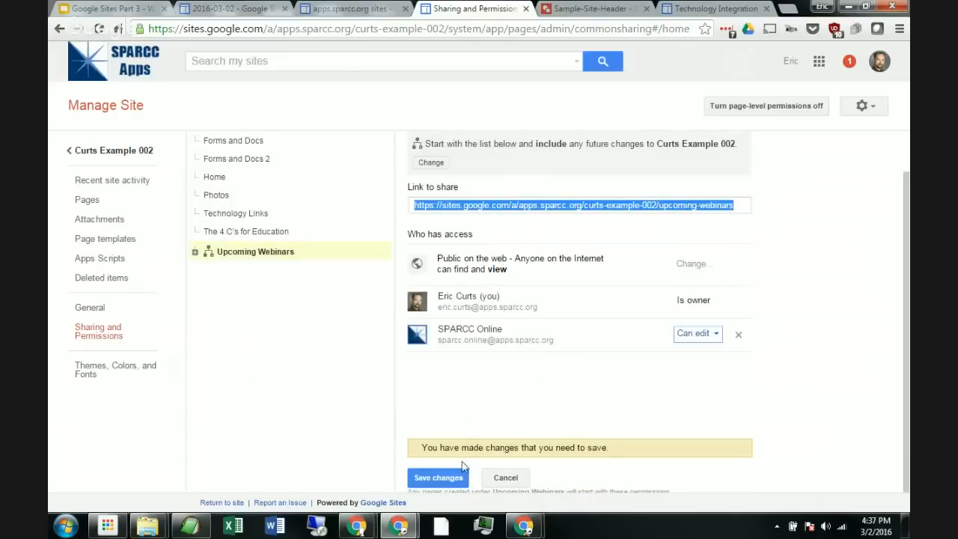
left_click(454, 478)
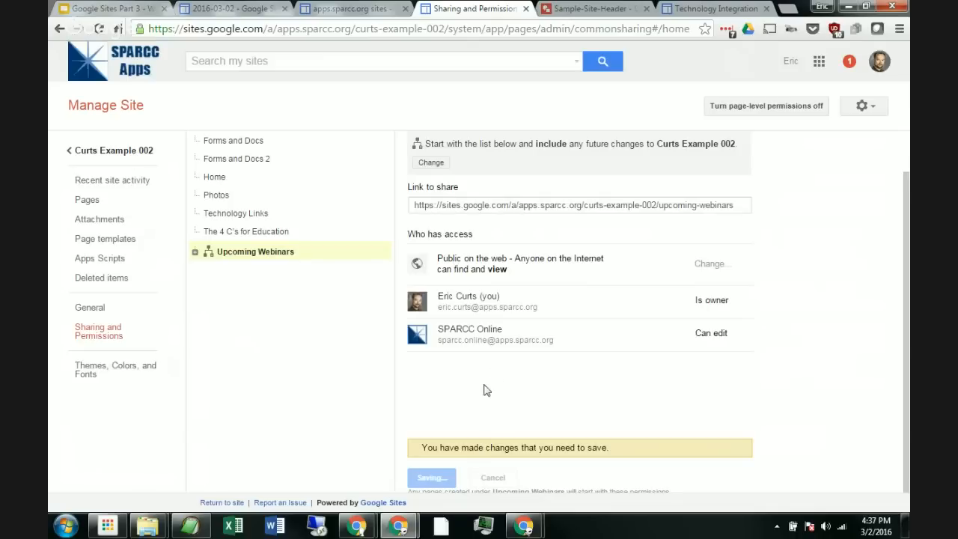
scroll(506, 364, "up", 2)
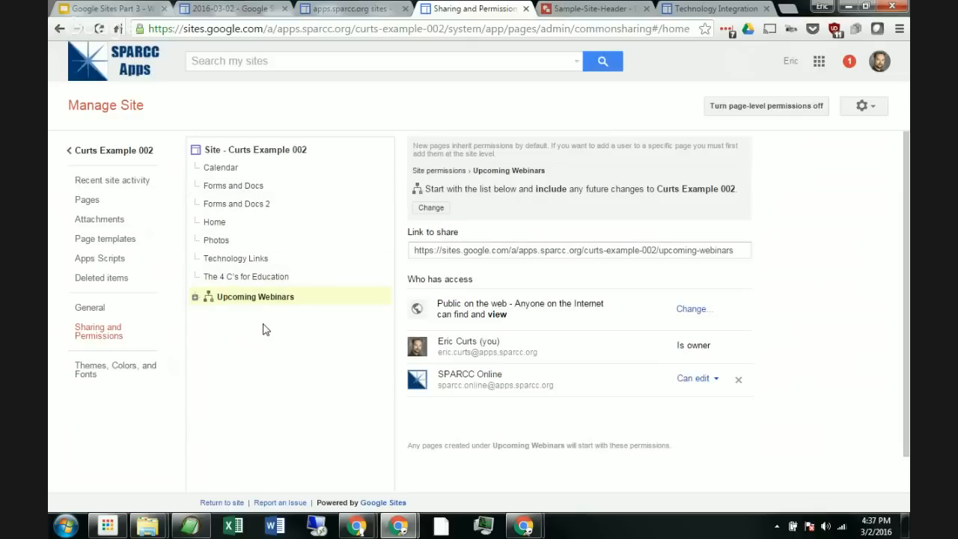
left_click(251, 207)
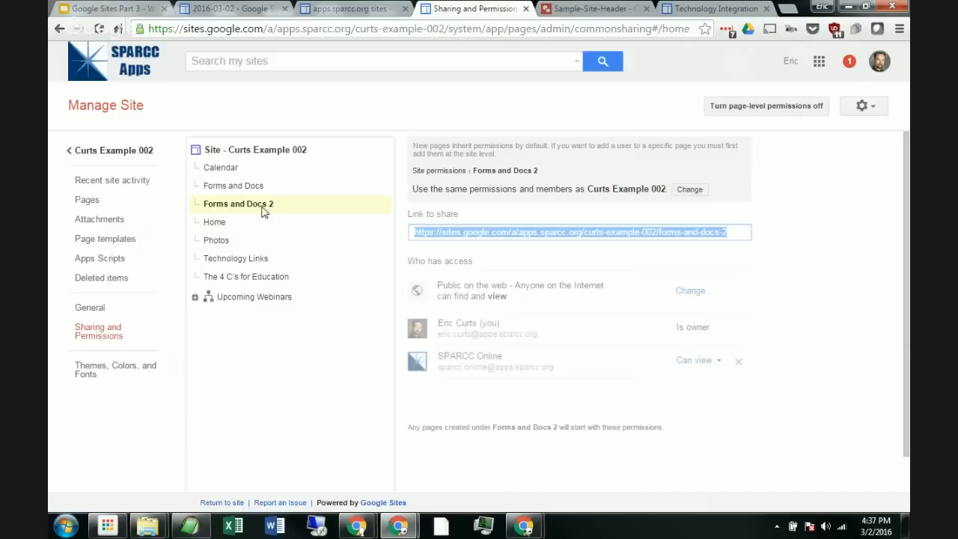
Step: Switch the Forms and Docs 2 page to custom permissions that add new site users, and save
left_click(689, 190)
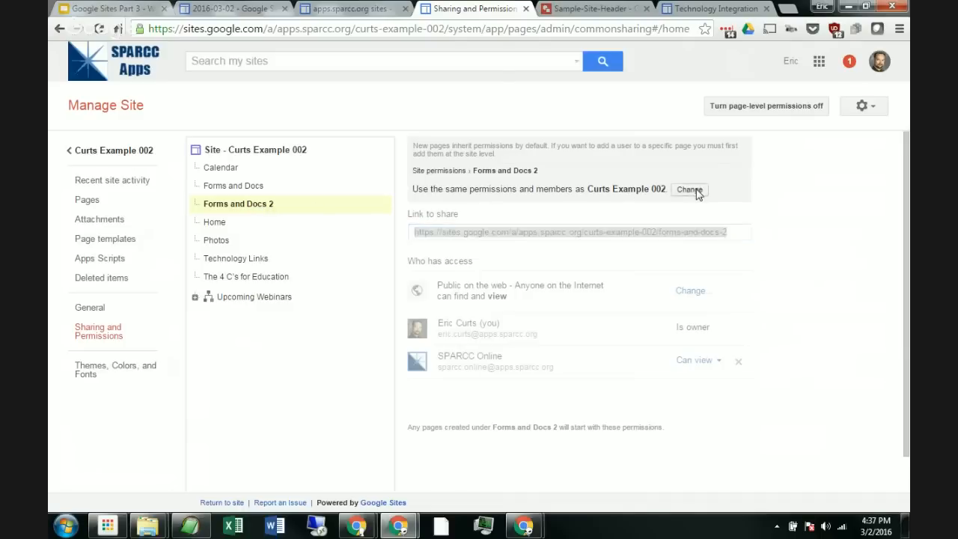
left_click(413, 266)
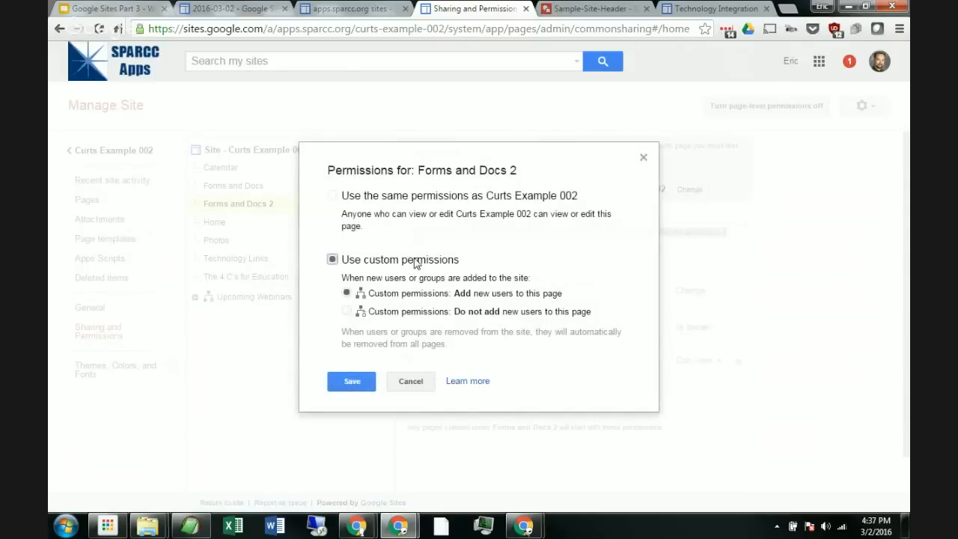
left_click(344, 383)
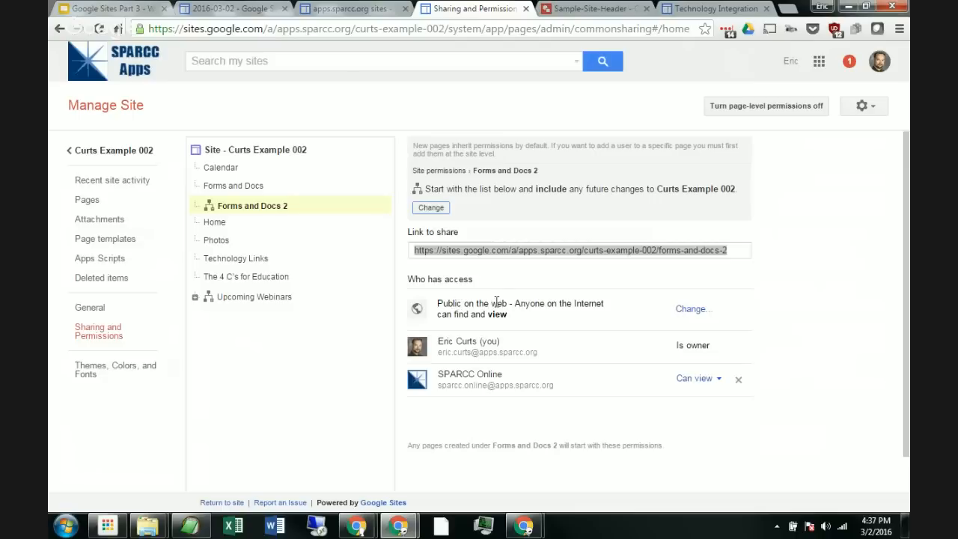
Step: Restrict the Forms and Docs 2 page's visibility to Off - Specific people and save
left_click(690, 309)
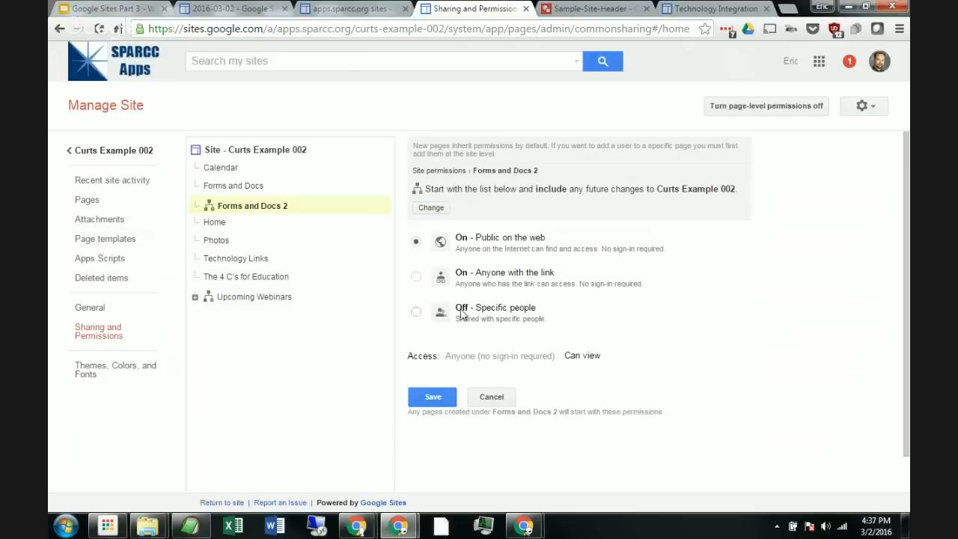
left_click(415, 313)
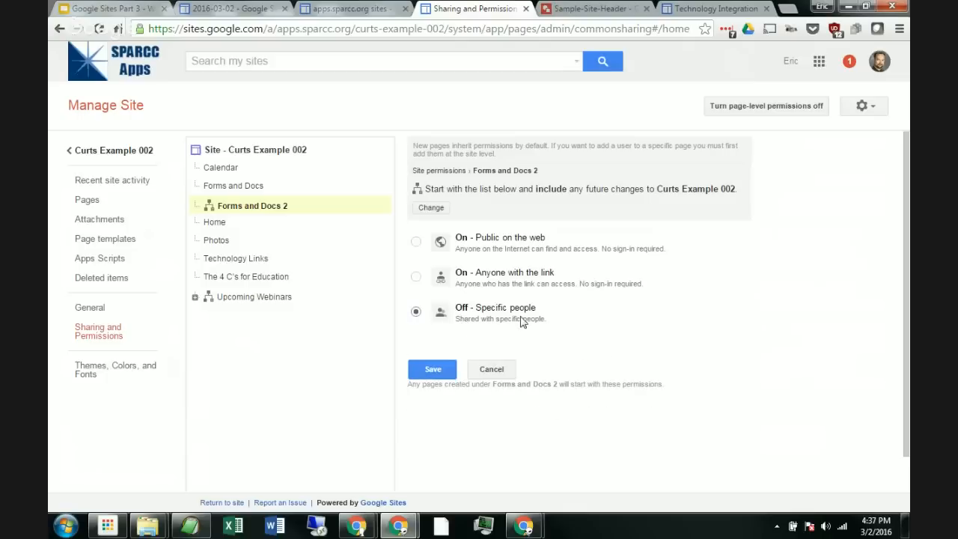
left_click(439, 374)
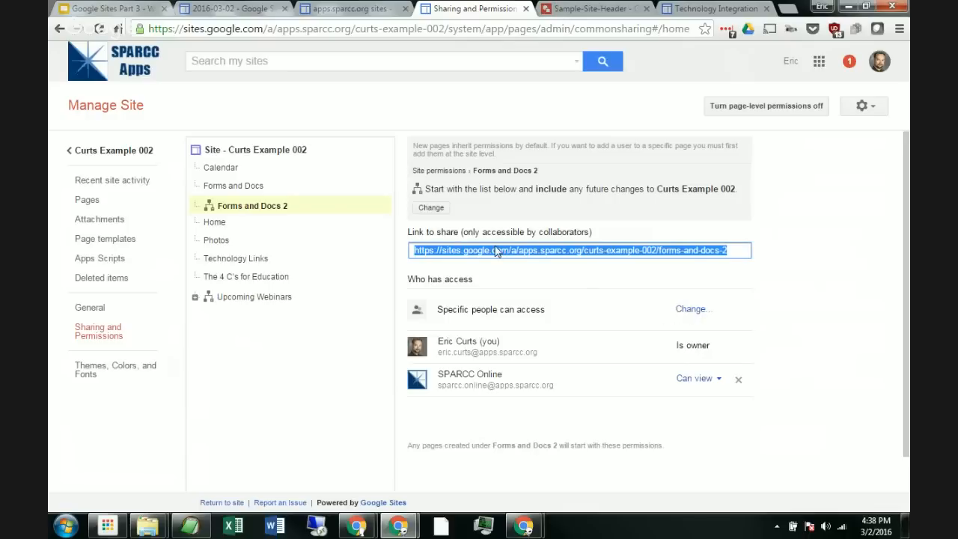
Step: Return to the site and browse the content of The 4 C's for Education page
left_click(119, 151)
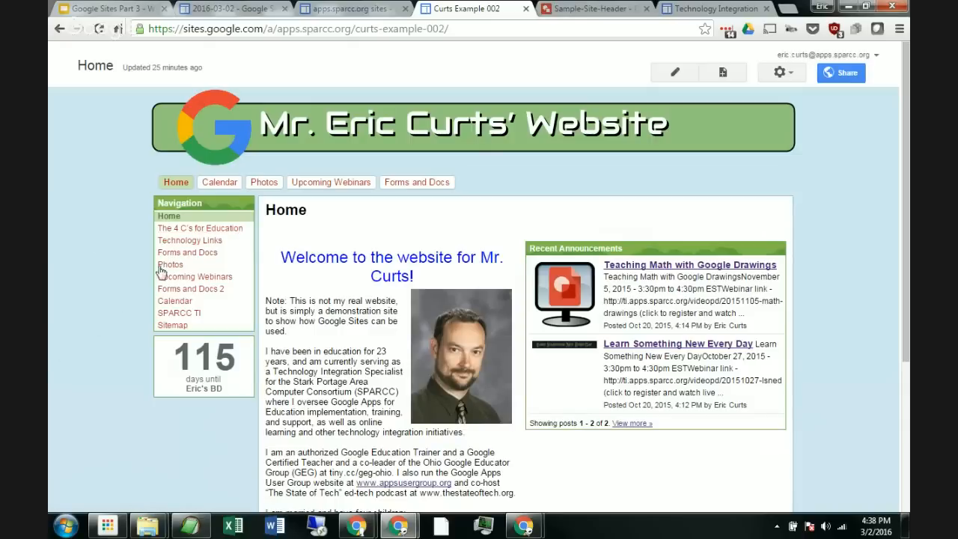
left_click(199, 232)
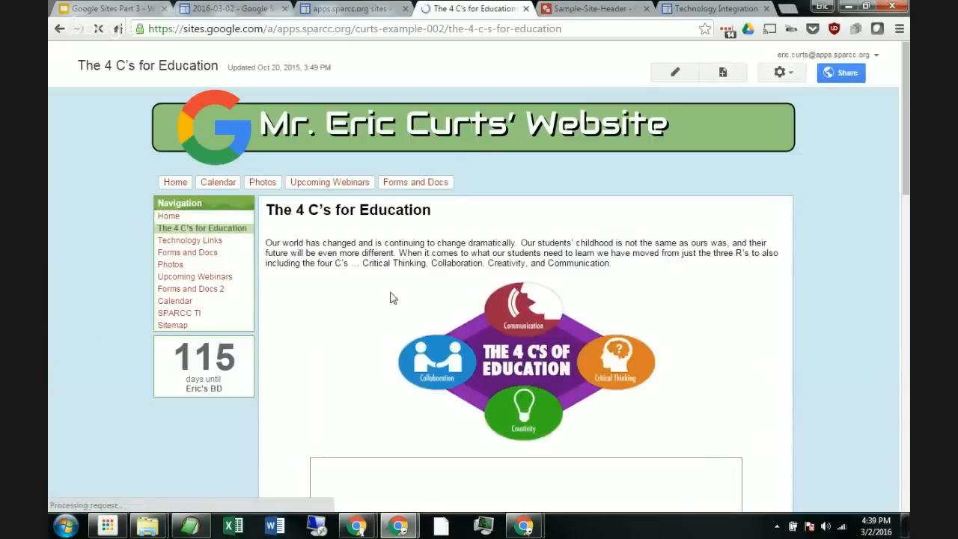
scroll(733, 322, "down", 15)
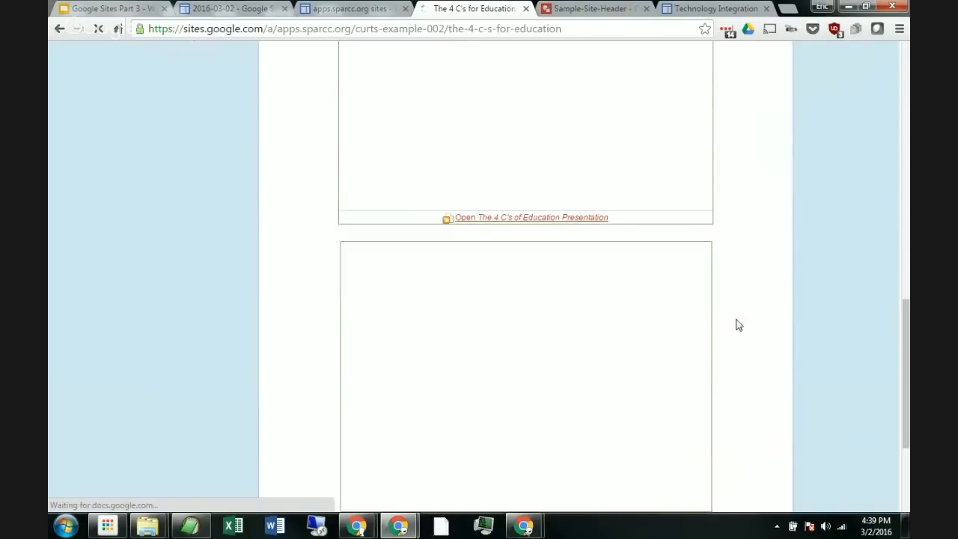
scroll(737, 328, "up", 15)
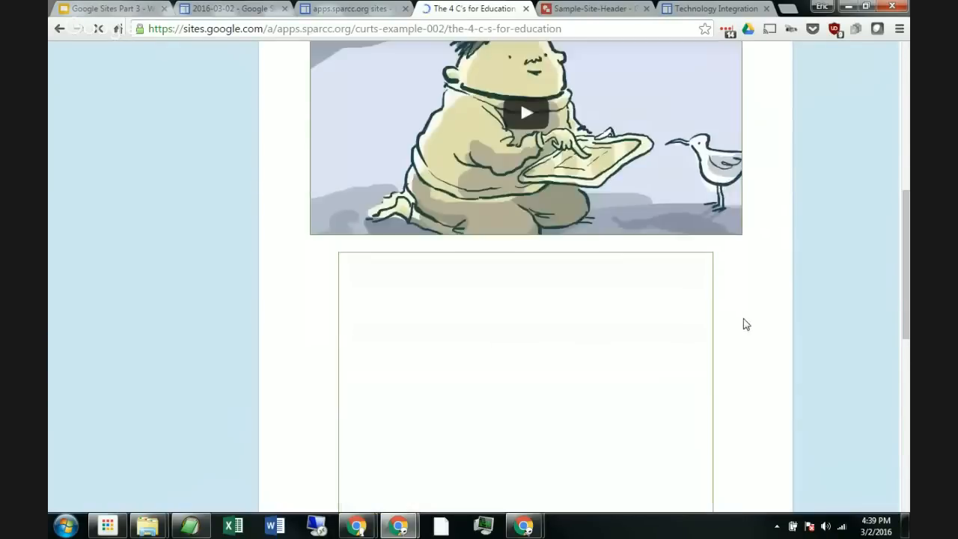
scroll(745, 318, "down", 7)
scroll(746, 309, "up", 7)
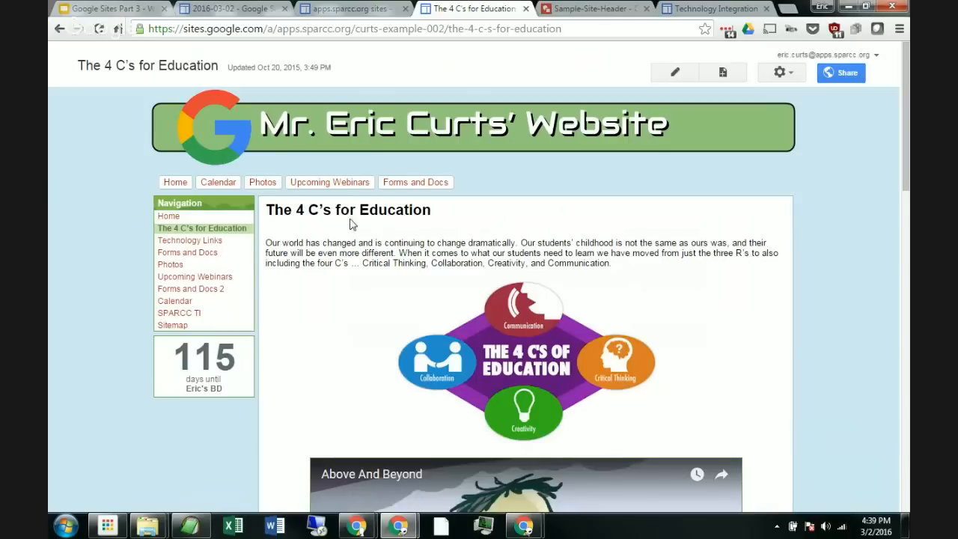
scroll(441, 296, "down", 2)
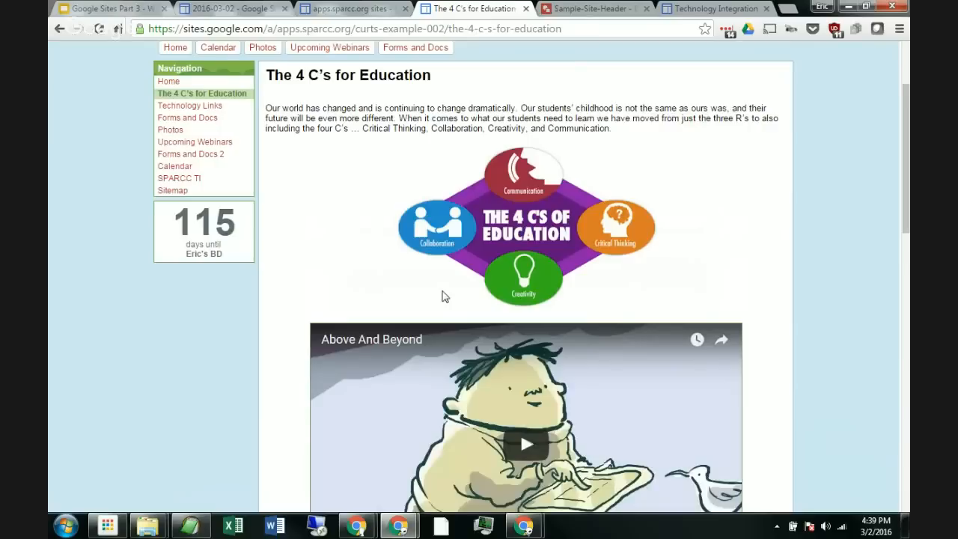
scroll(442, 296, "down", 10)
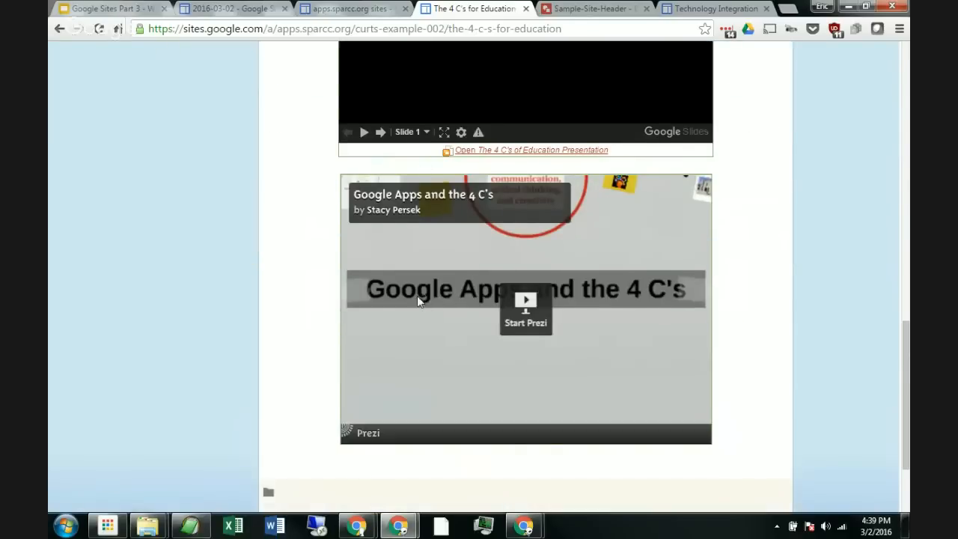
scroll(418, 303, "up", 12)
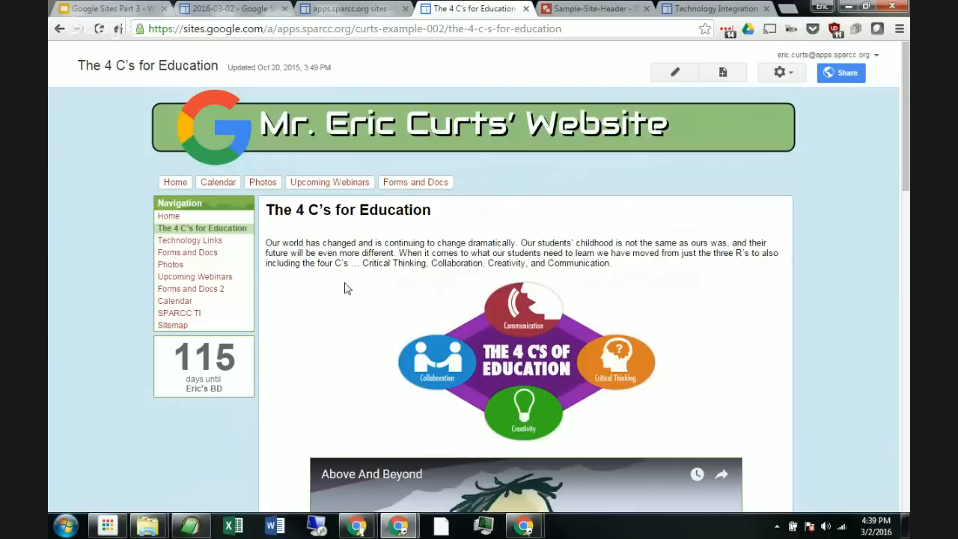
Step: Copy The 4 C's for Education page as a new top-level page named Test 2 and save it
left_click(793, 78)
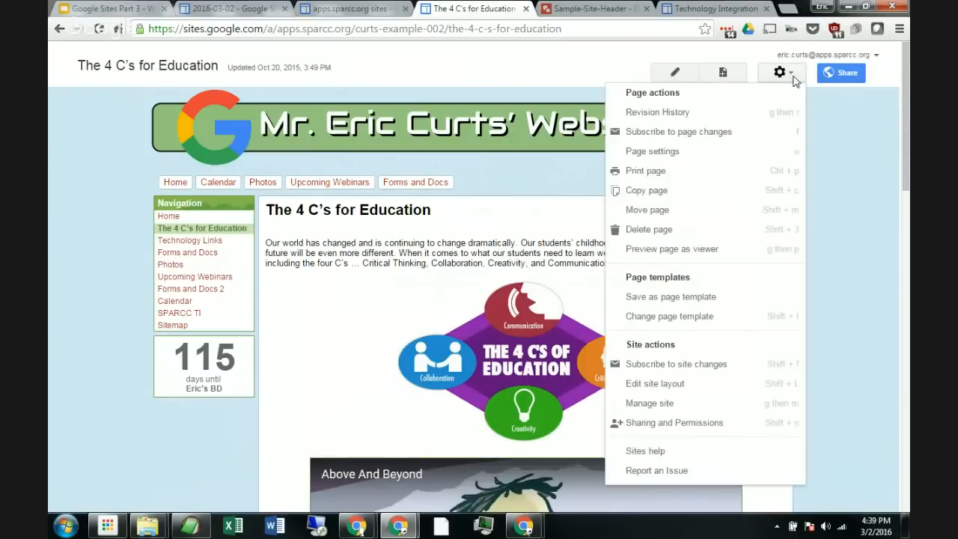
left_click(714, 192)
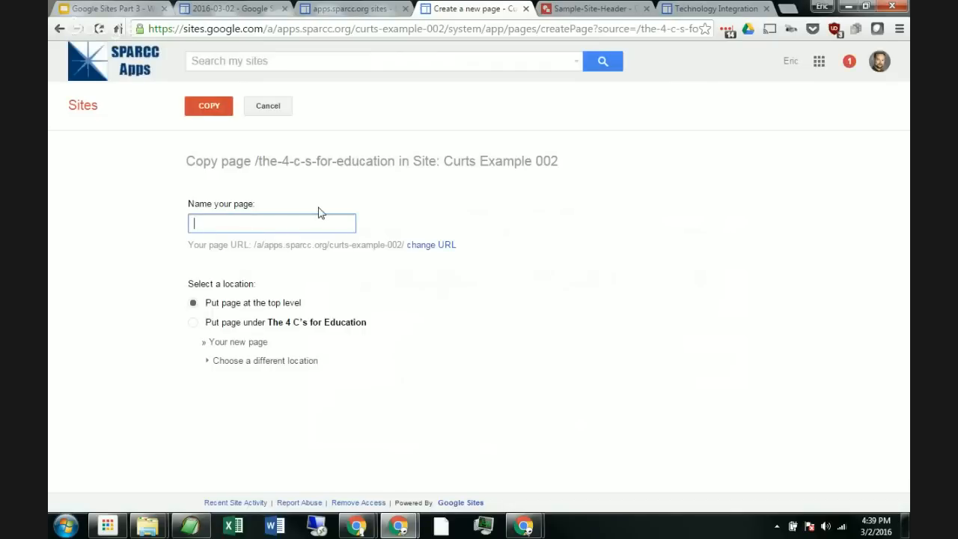
type("Test 2")
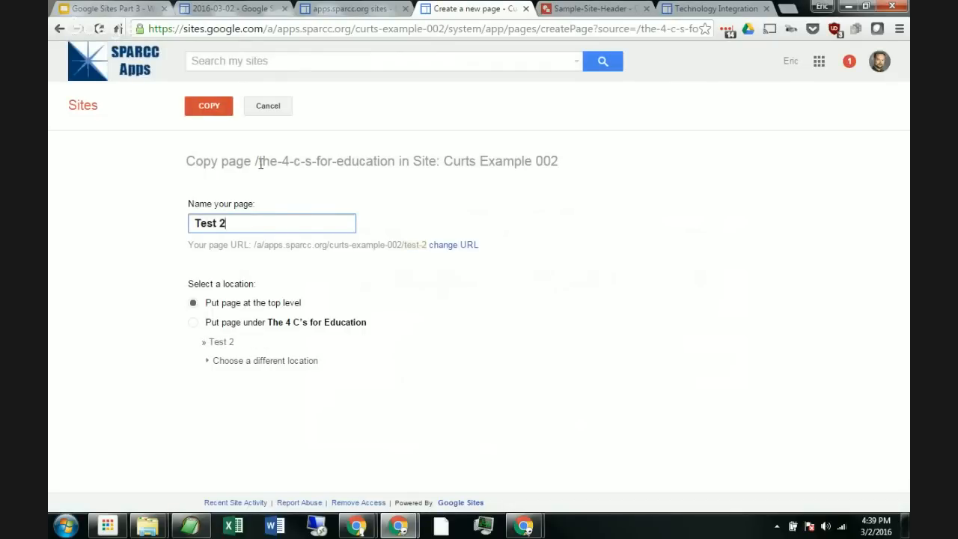
left_click(208, 105)
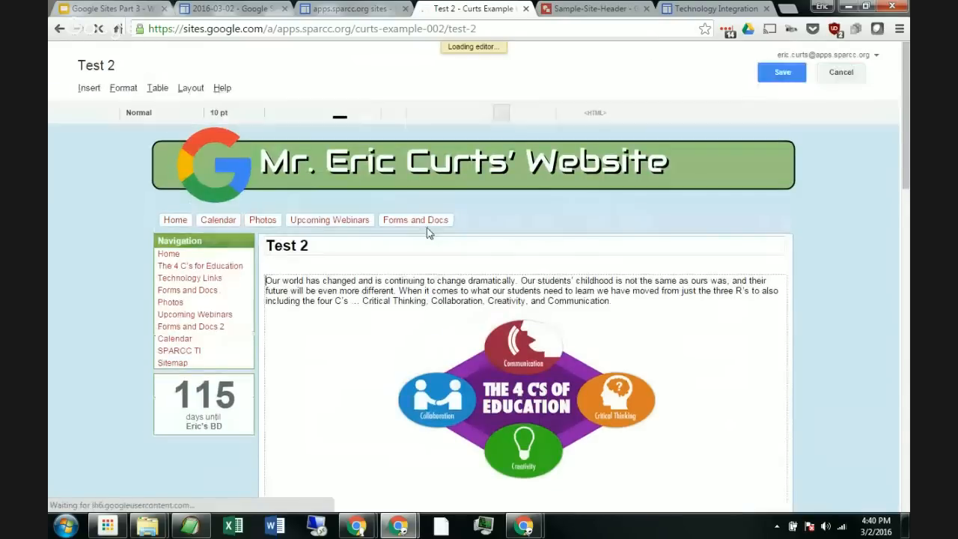
scroll(354, 285, "down", 3)
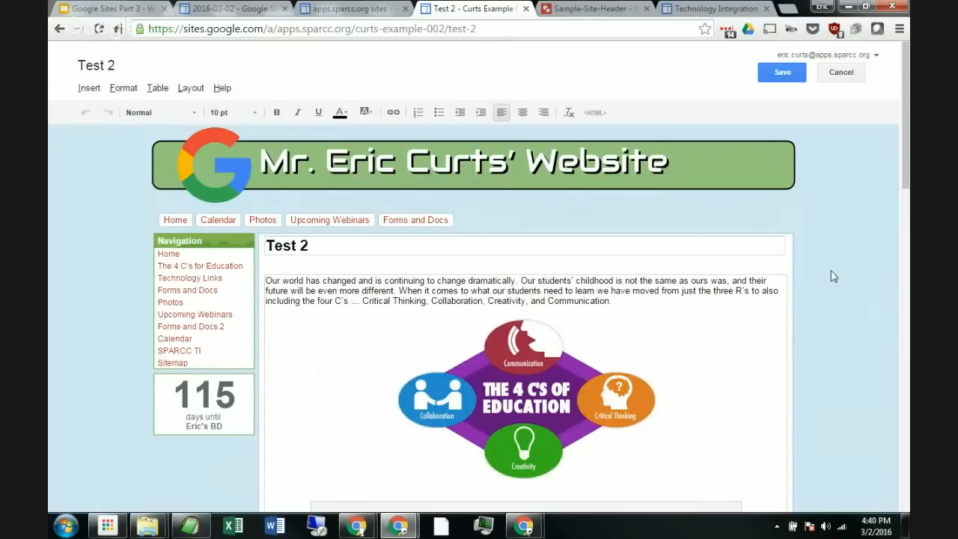
left_click(791, 76)
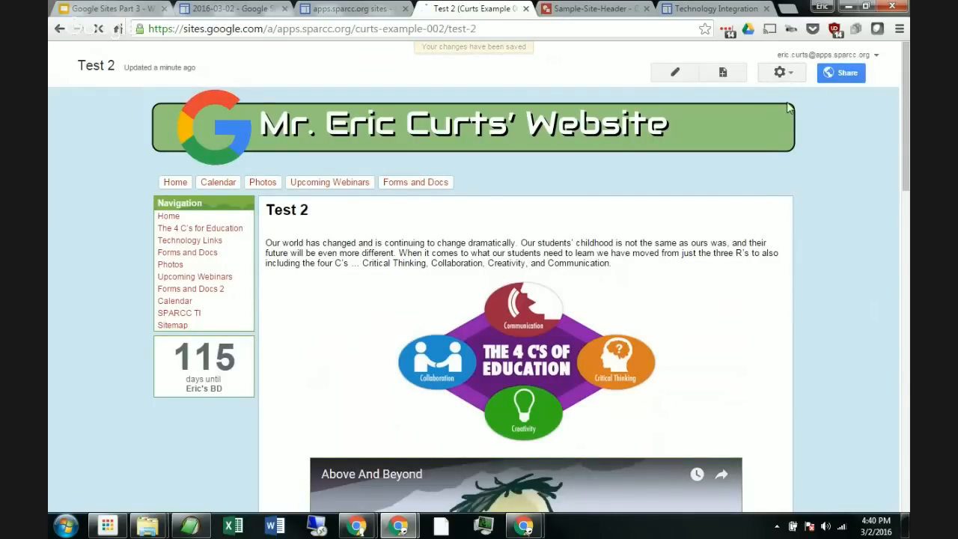
Step: Save the Test 2 page as a page template named Test 2
left_click(788, 75)
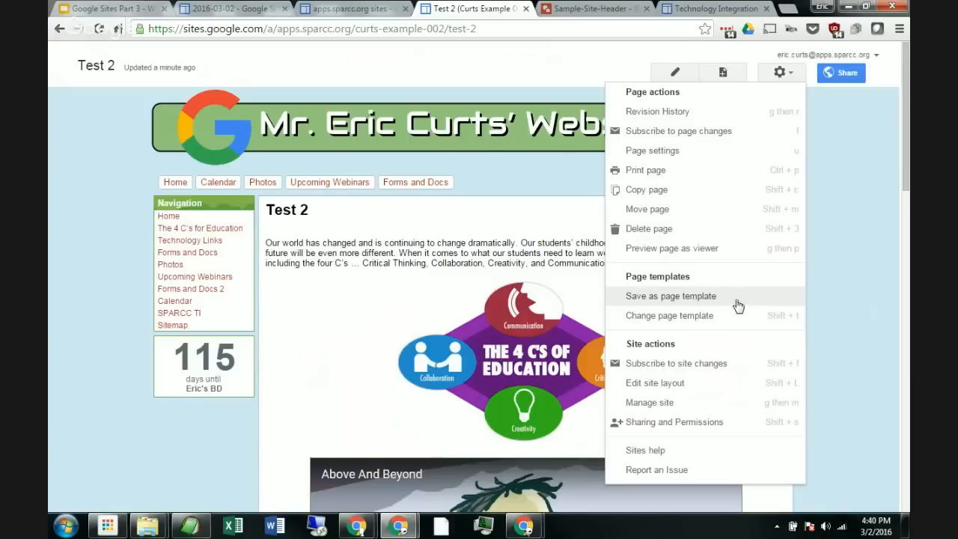
left_click(737, 304)
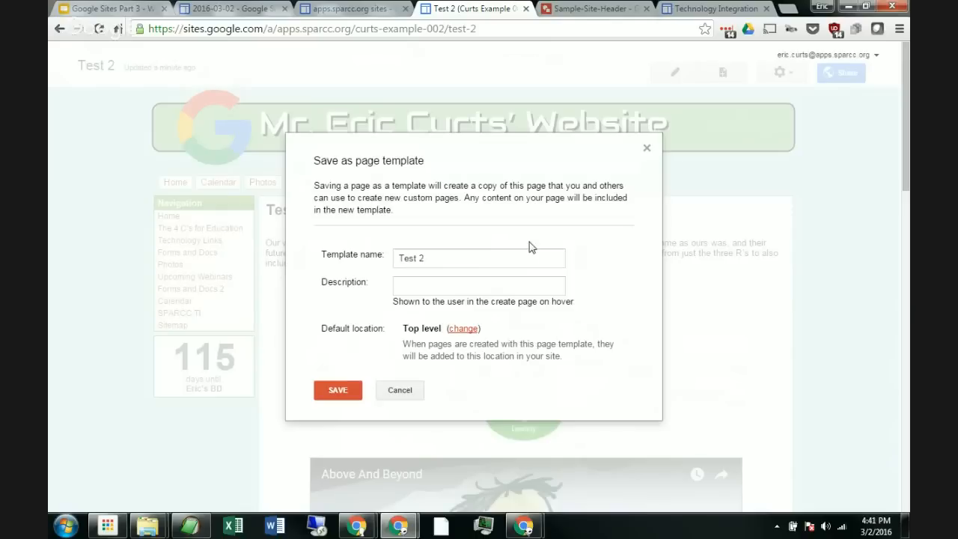
left_click(337, 393)
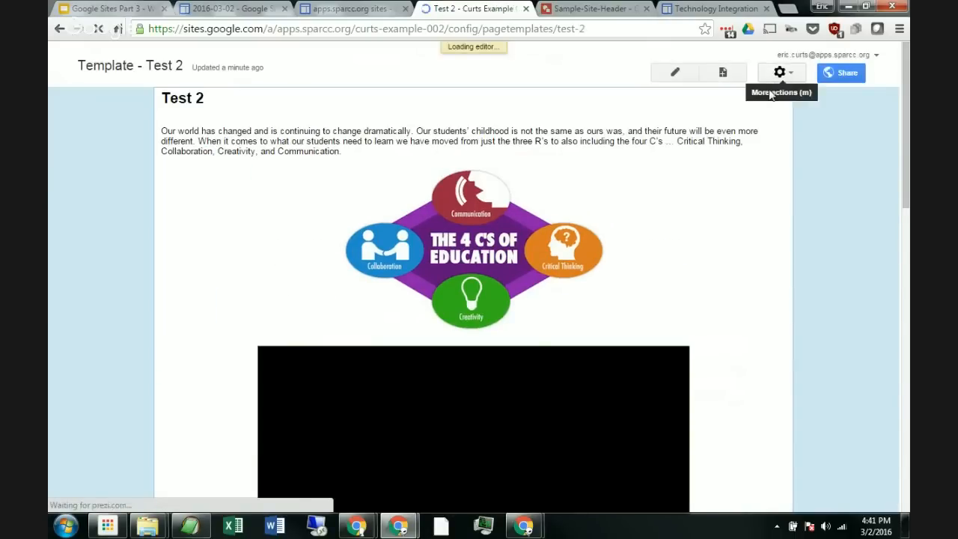
Step: Start creating a new page from the template to review the template choices, then cancel
left_click(784, 74)
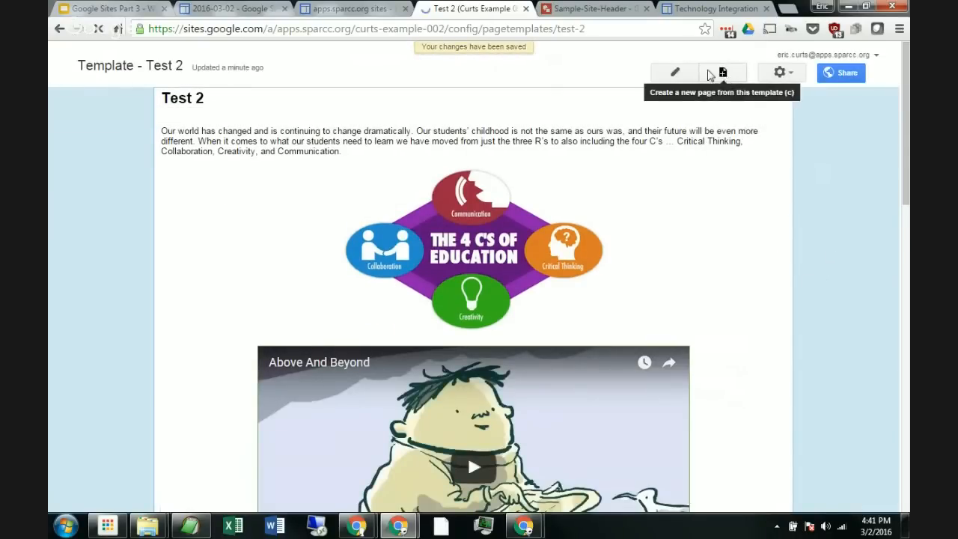
left_click(722, 73)
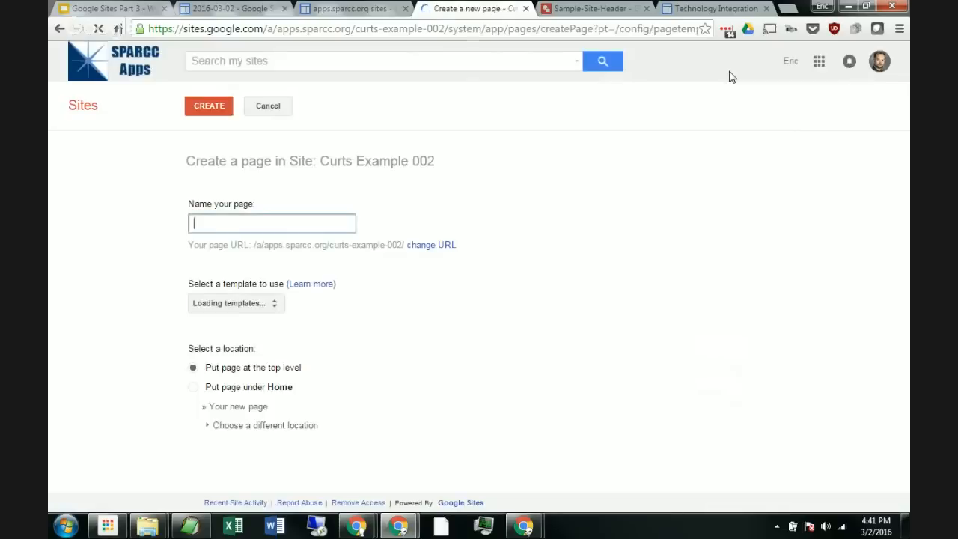
left_click(229, 307)
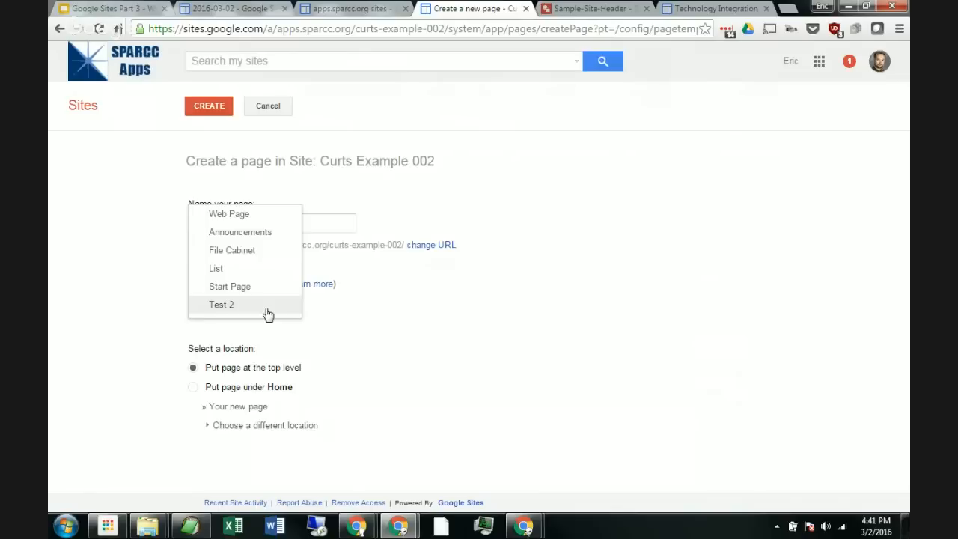
left_click(276, 108)
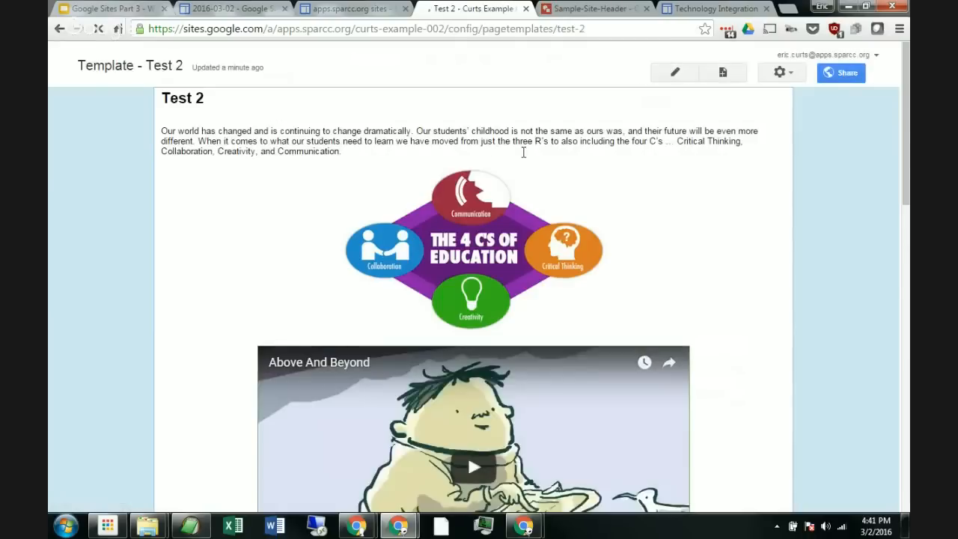
Step: Go back to the Test 2 page, save out of its editor, and scroll through its content
left_click(779, 73)
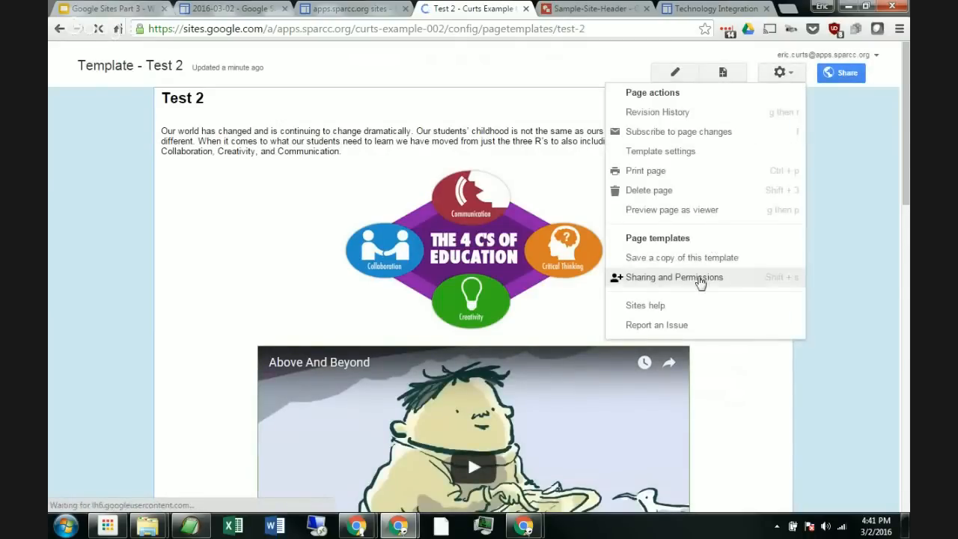
right_click(59, 28)
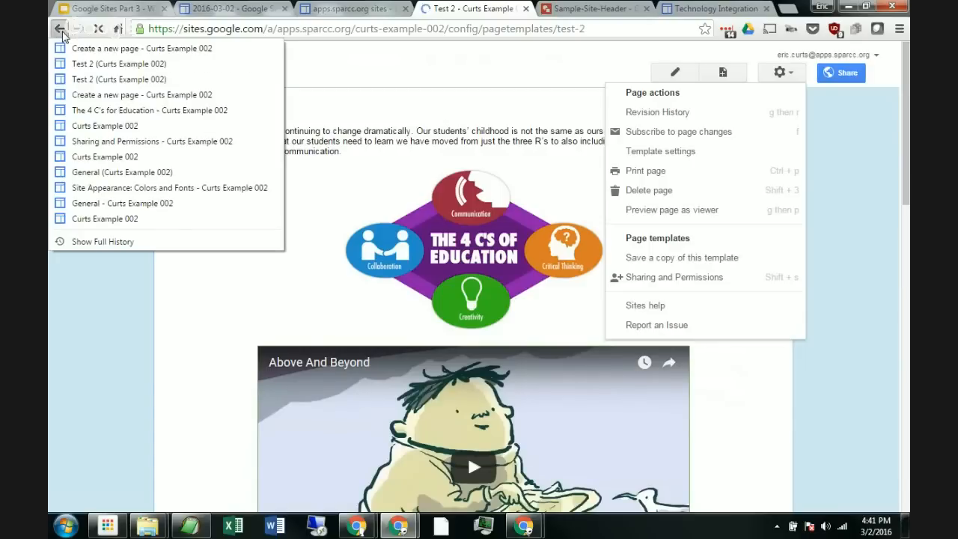
left_click(95, 79)
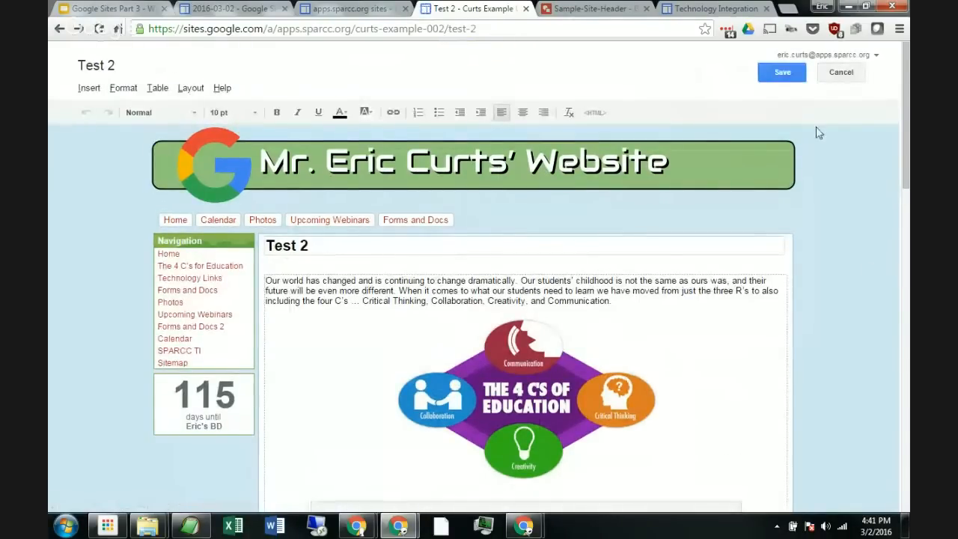
left_click(781, 73)
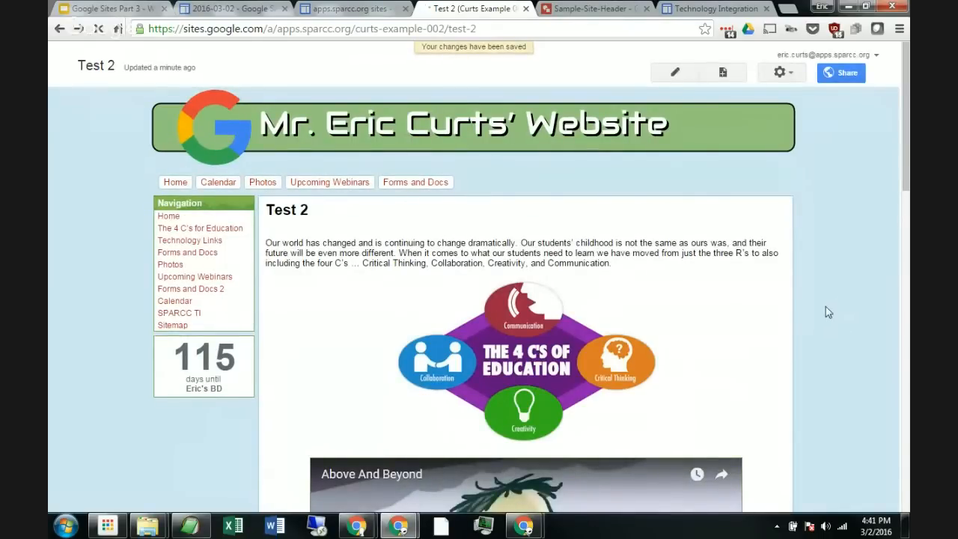
scroll(826, 329, "down", 3)
scroll(826, 331, "down", 10)
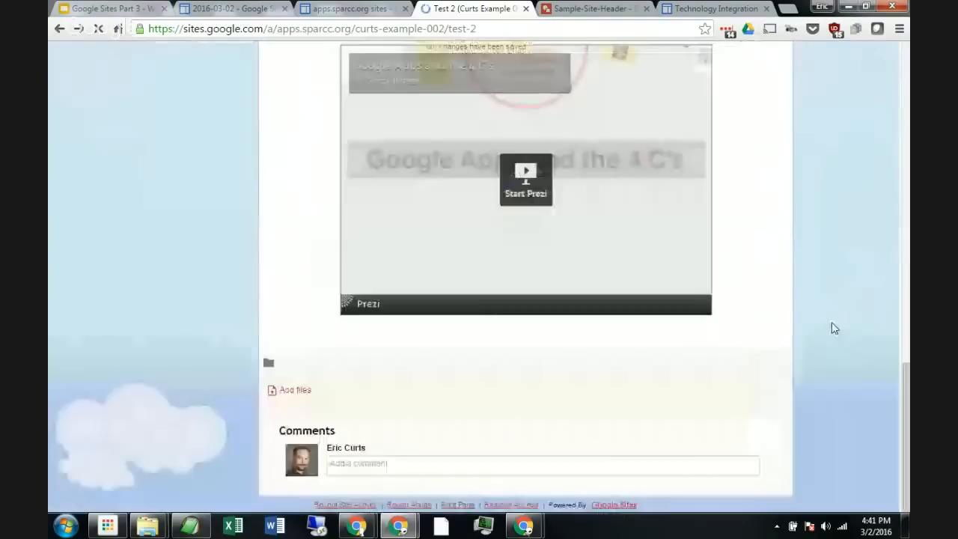
scroll(838, 311, "up", 6)
scroll(836, 304, "up", 8)
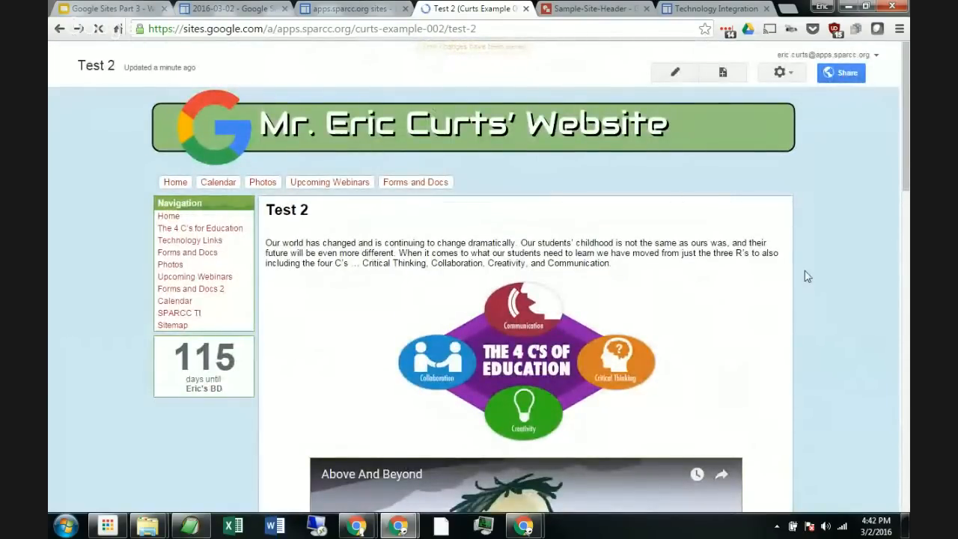
Step: Delete the Test 2 page from the site
left_click(783, 74)
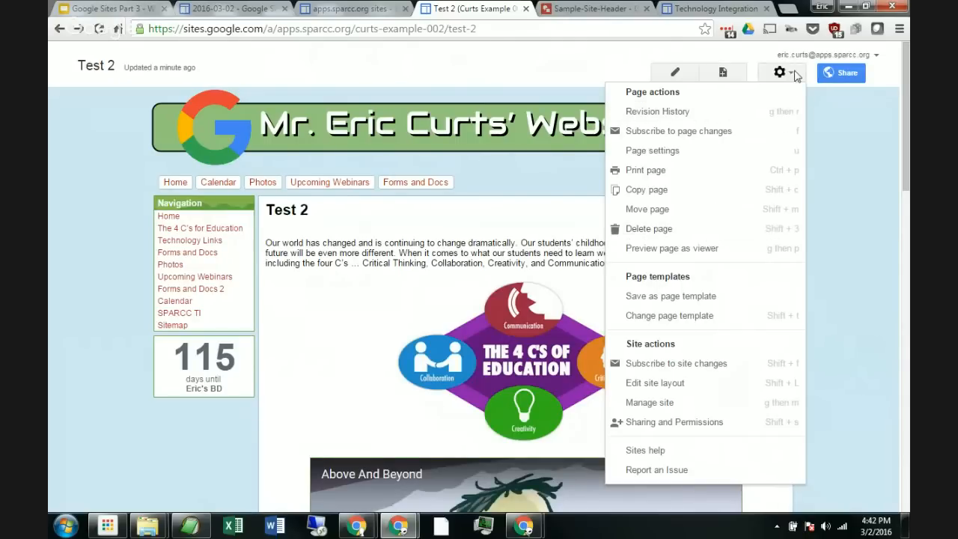
left_click(695, 234)
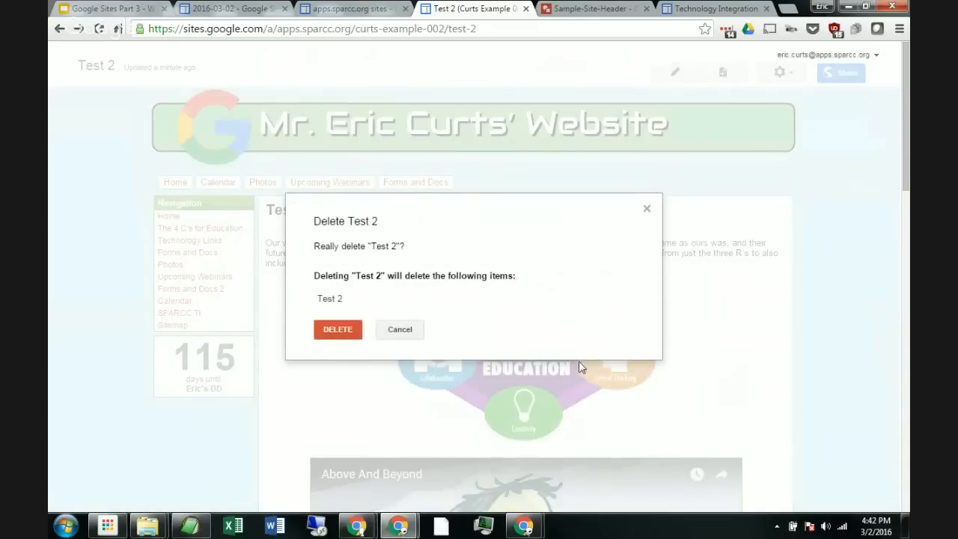
left_click(336, 330)
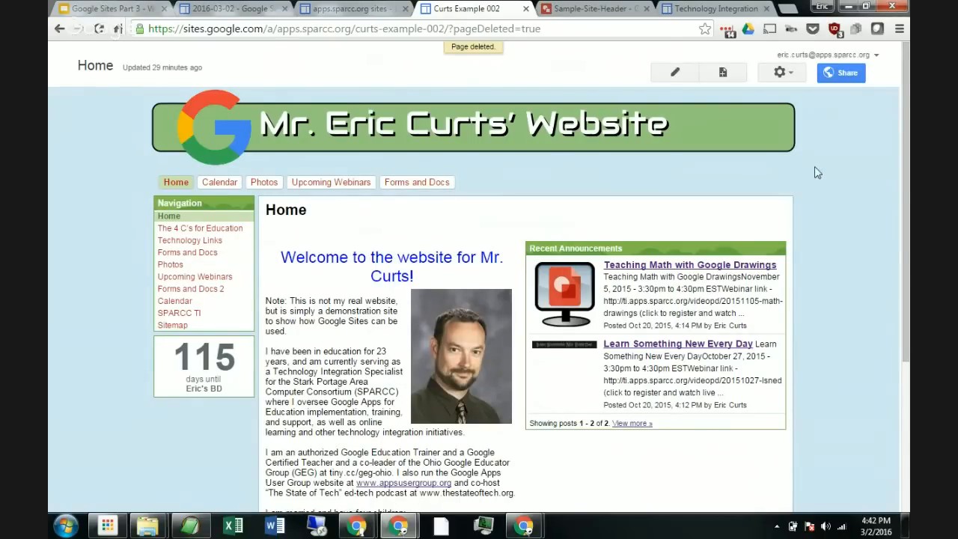
Step: Open the site's deleted items list, tick and untick the deleted Test 2 page, and return to the site
left_click(789, 72)
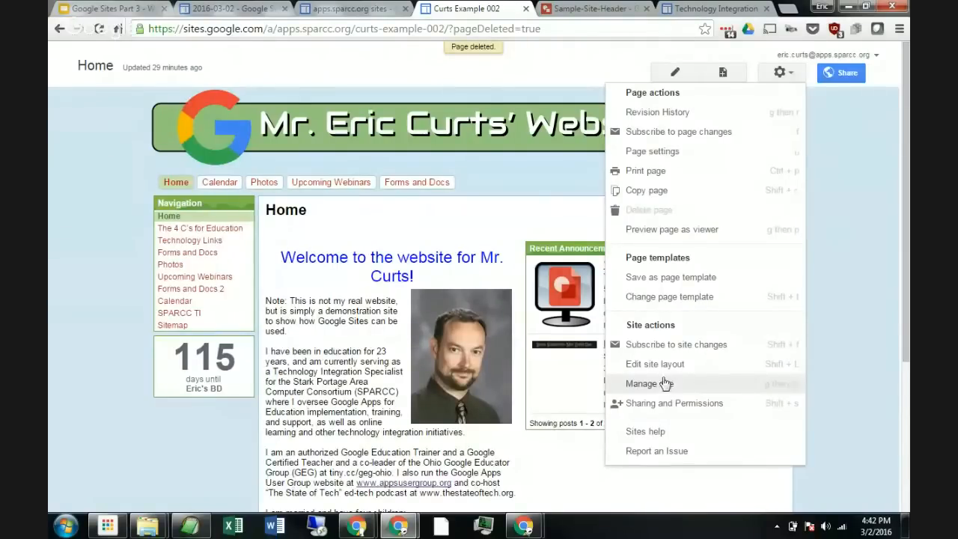
left_click(685, 387)
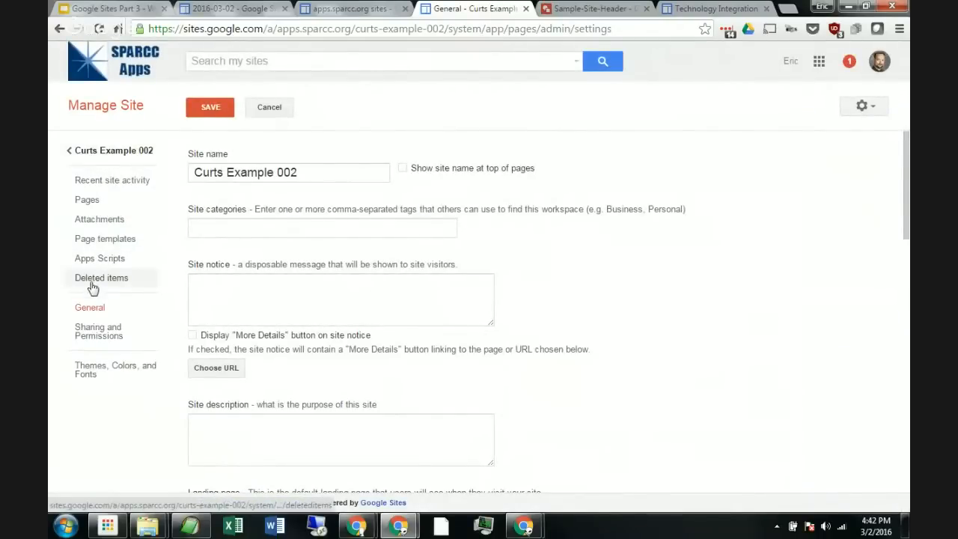
left_click(116, 278)
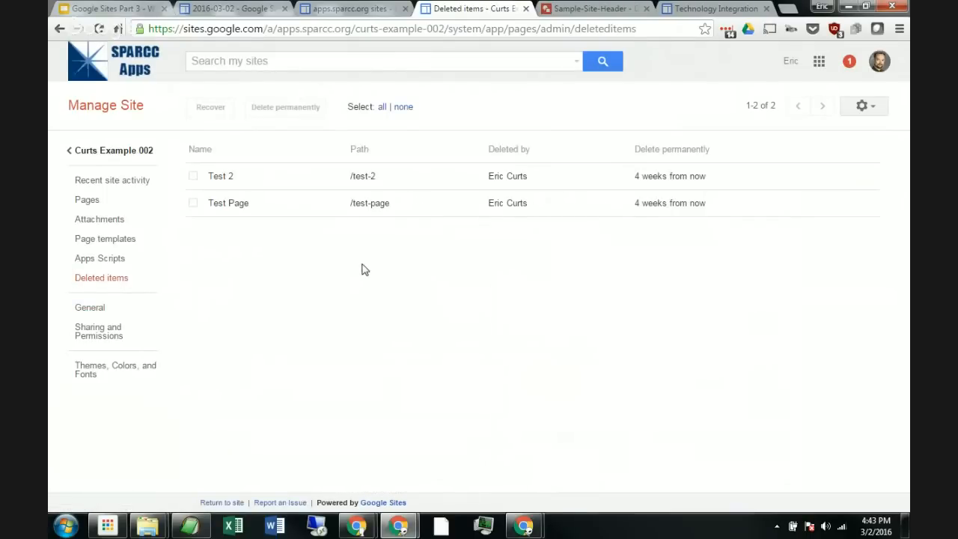
key("ctrl+plus")
key("ctrl+plus")
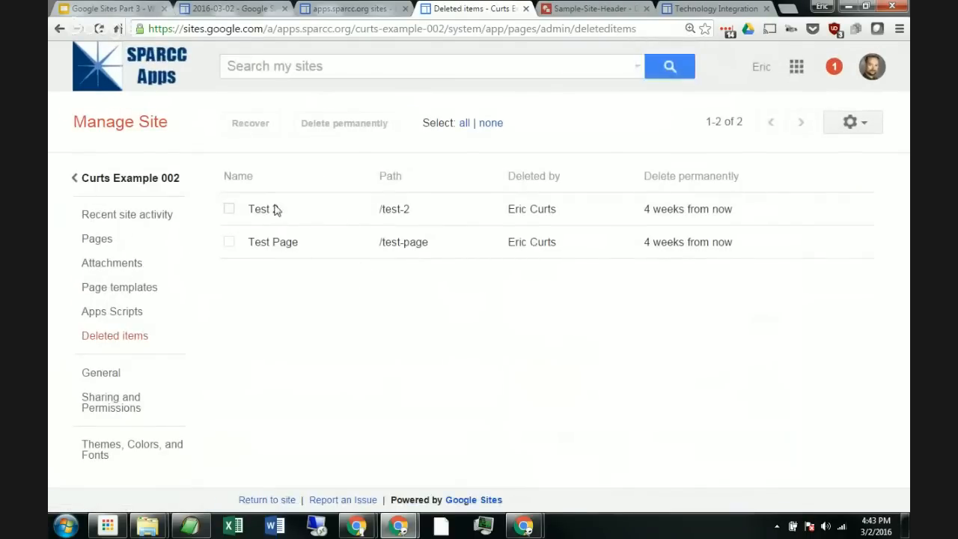
left_click(229, 209)
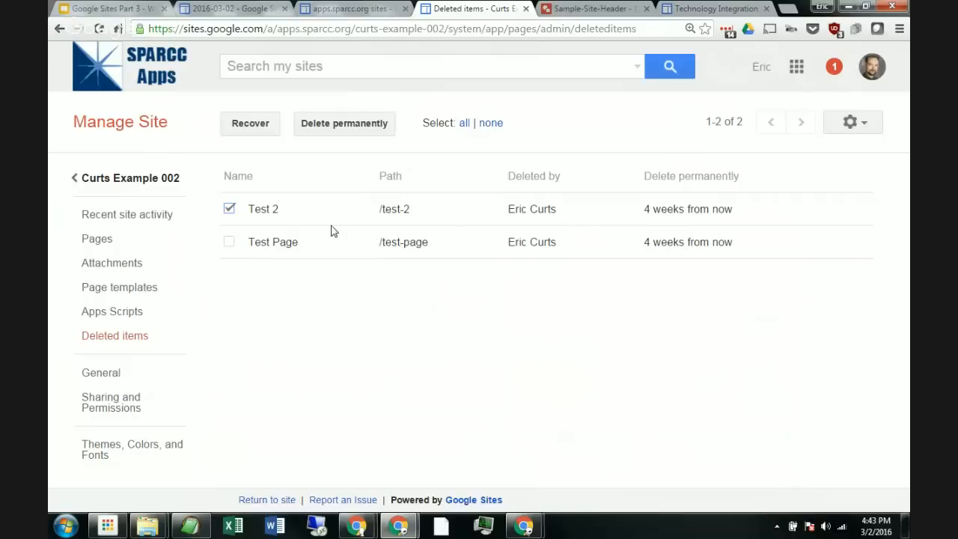
left_click(228, 209)
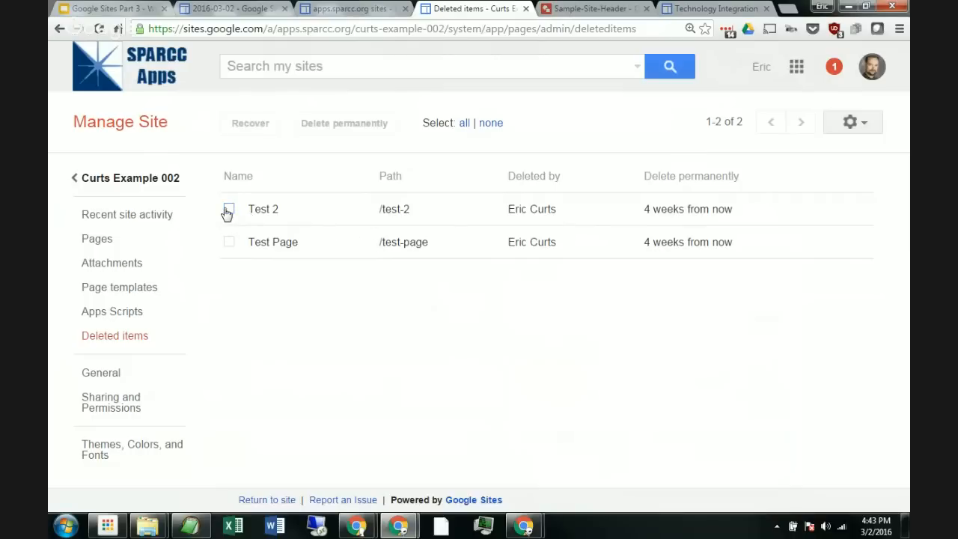
left_click(141, 182)
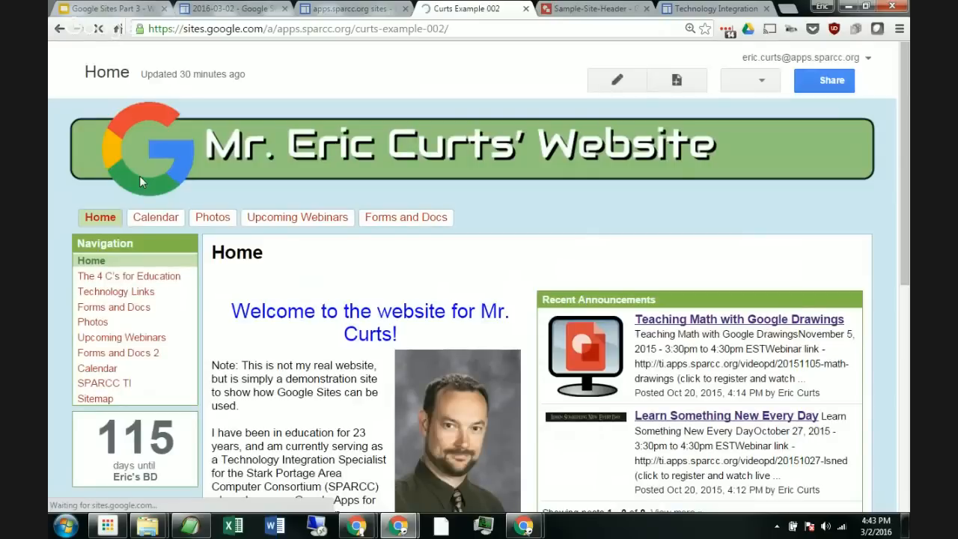
key("ctrl+minus")
key("ctrl+minus")
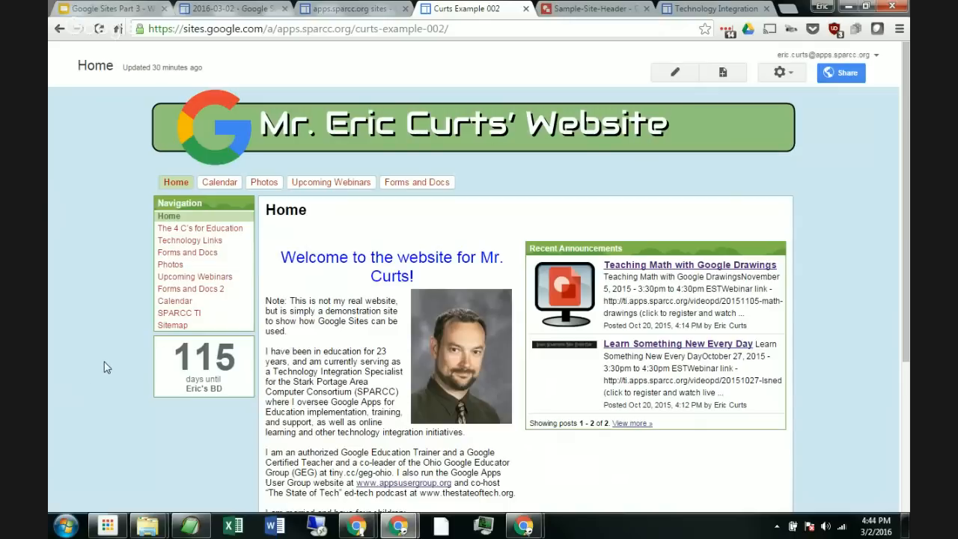
Step: Switch to the presentation and jump to slide 9
left_click(112, 8)
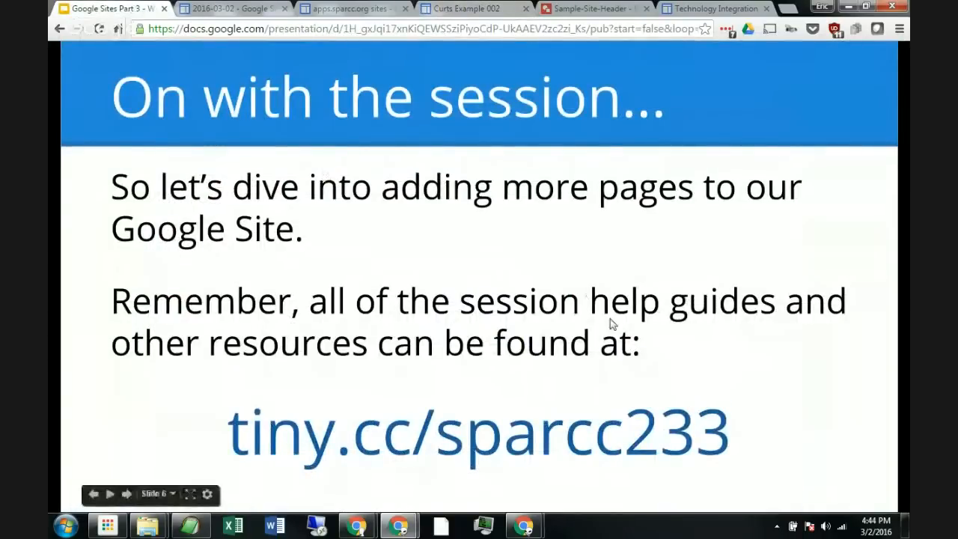
left_click(171, 494)
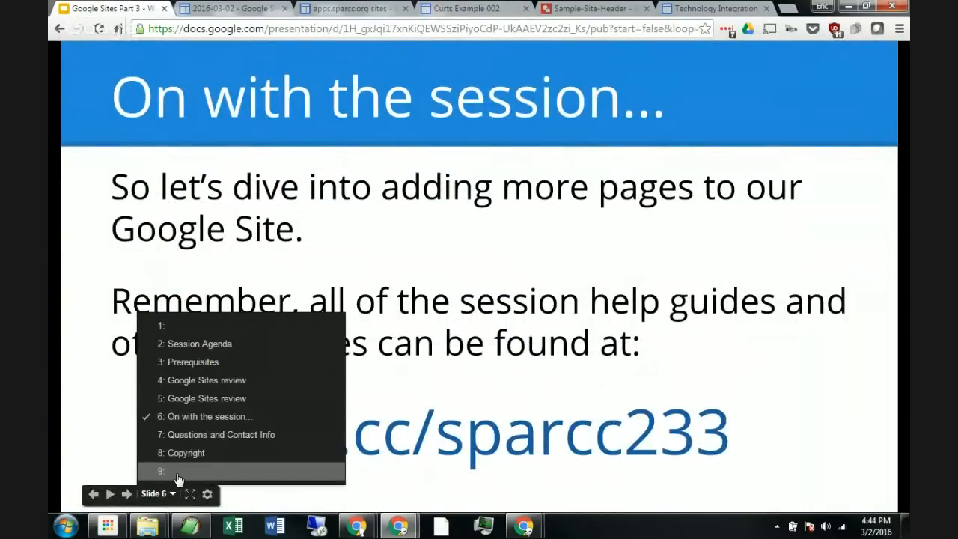
left_click(178, 471)
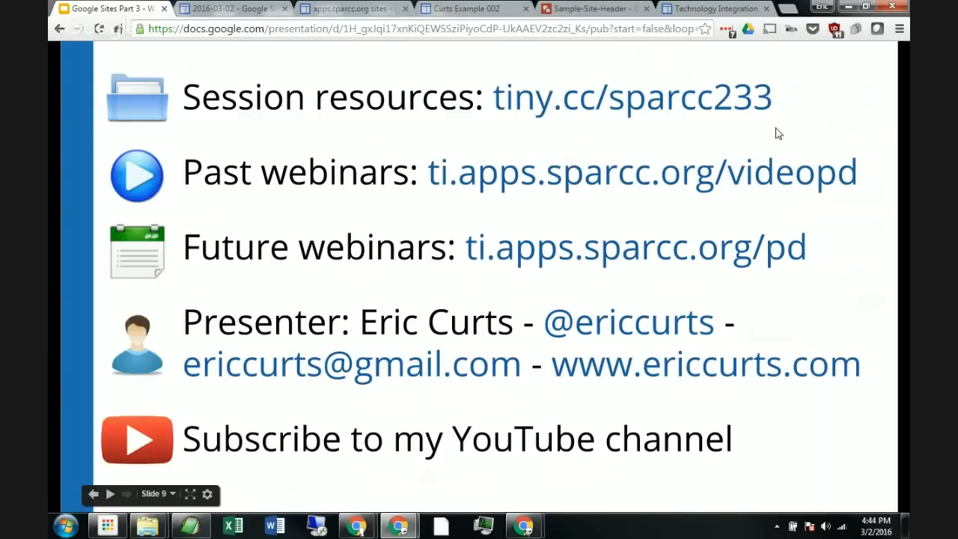
Step: Switch to the Google Sites for Schools - Part 3 webinar page and scroll through its resources
left_click(236, 10)
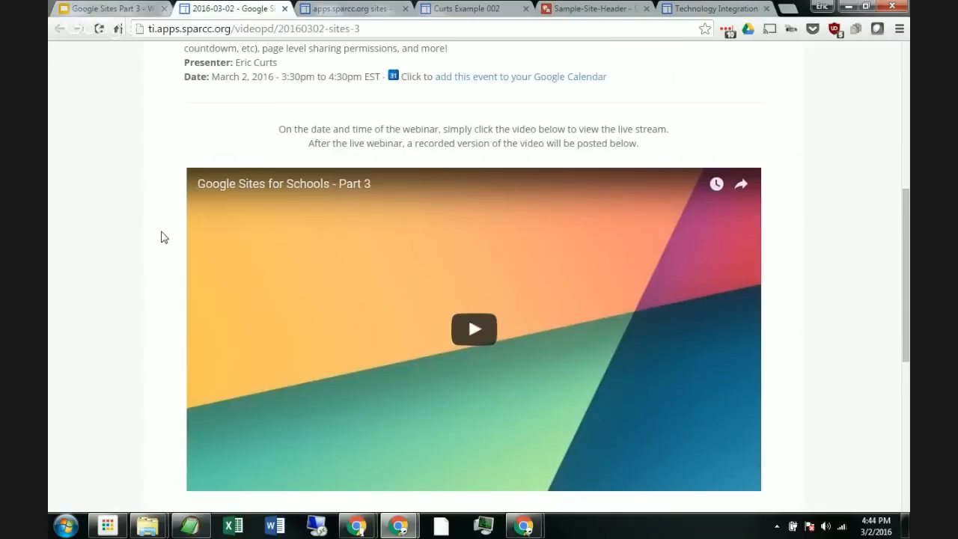
scroll(164, 236, "up", 5)
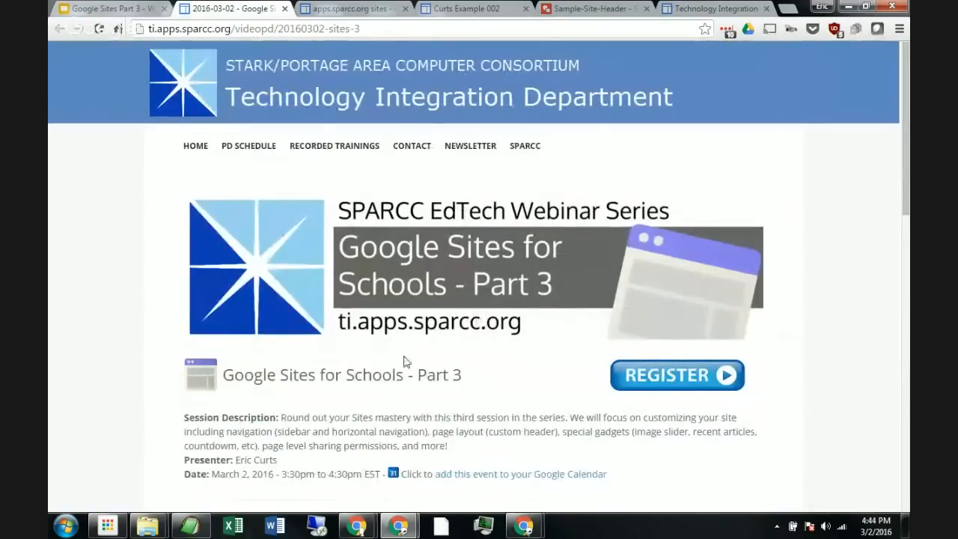
scroll(146, 312, "down", 5)
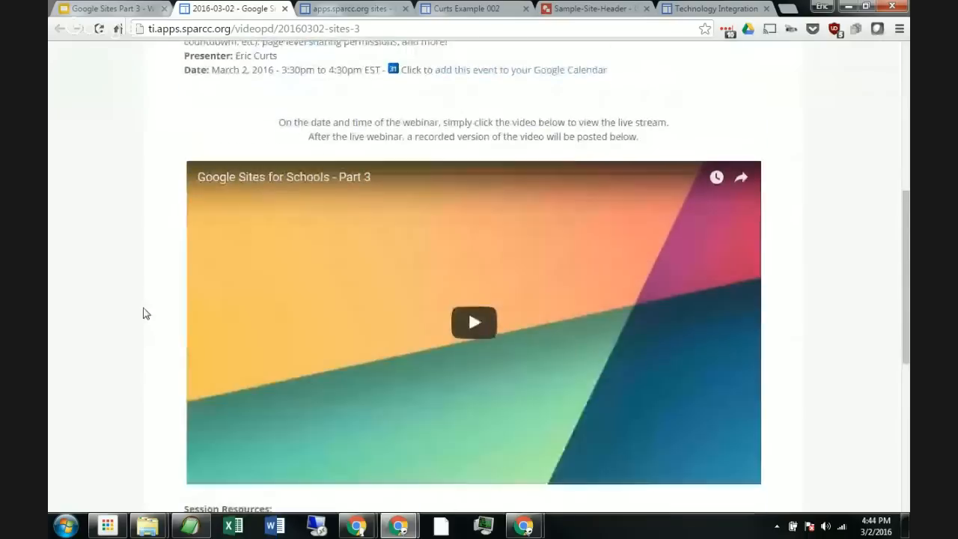
scroll(522, 301, "down", 4)
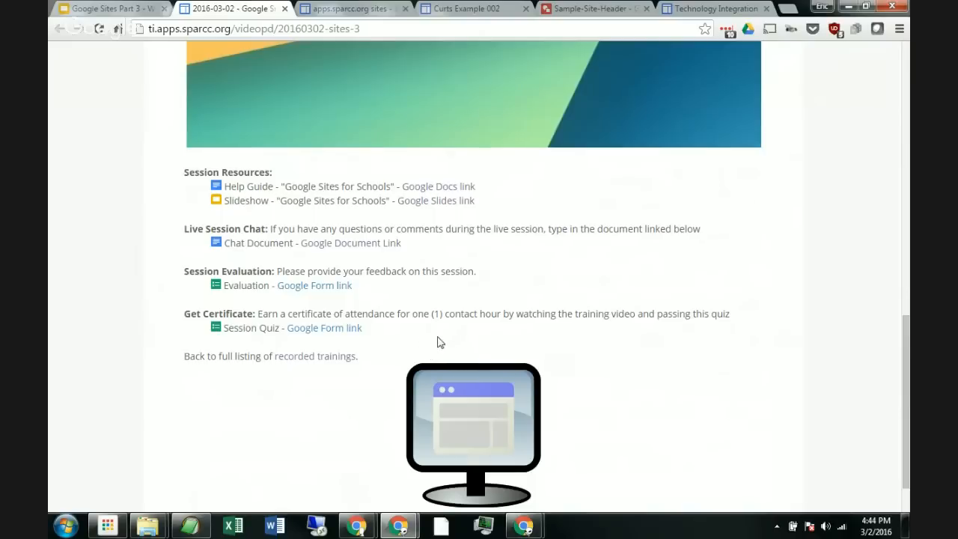
scroll(440, 340, "up", 10)
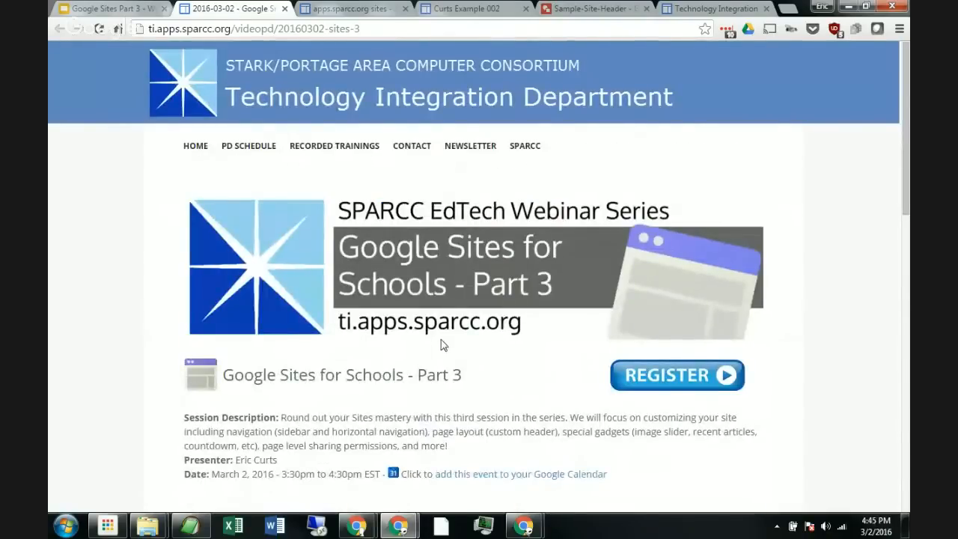
Step: Open the PD Schedule page and scroll through the upcoming webinar listings
left_click(249, 149)
scroll(213, 247, "down", 3)
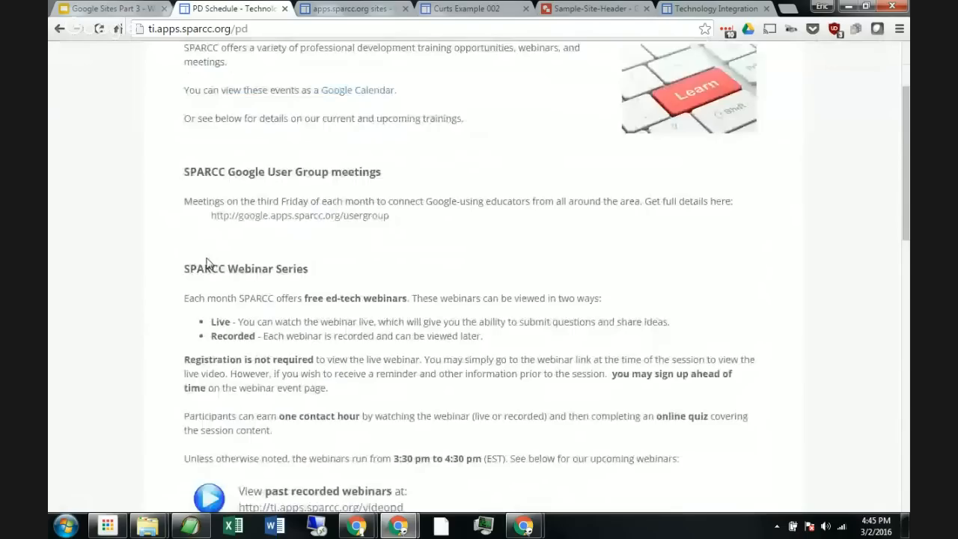
scroll(206, 262, "down", 6)
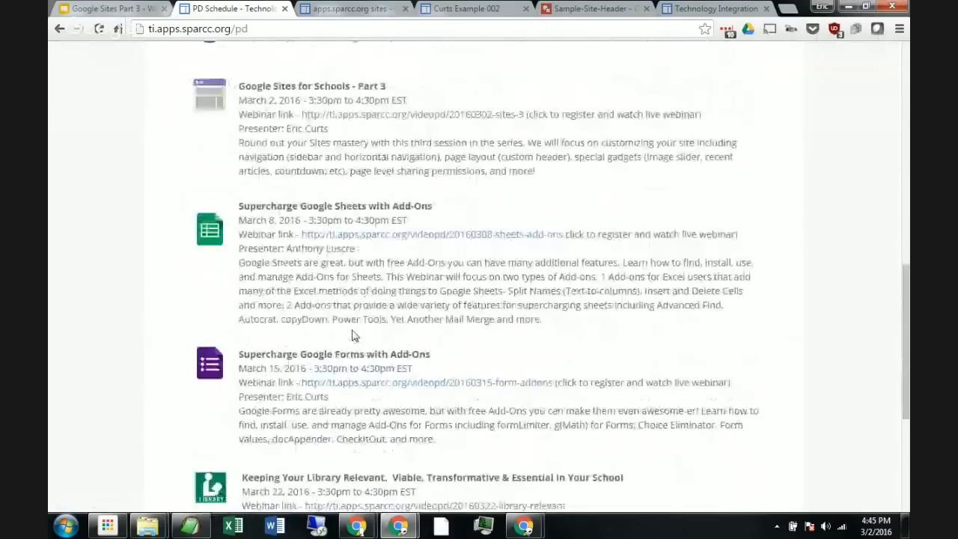
scroll(357, 303, "down", 4)
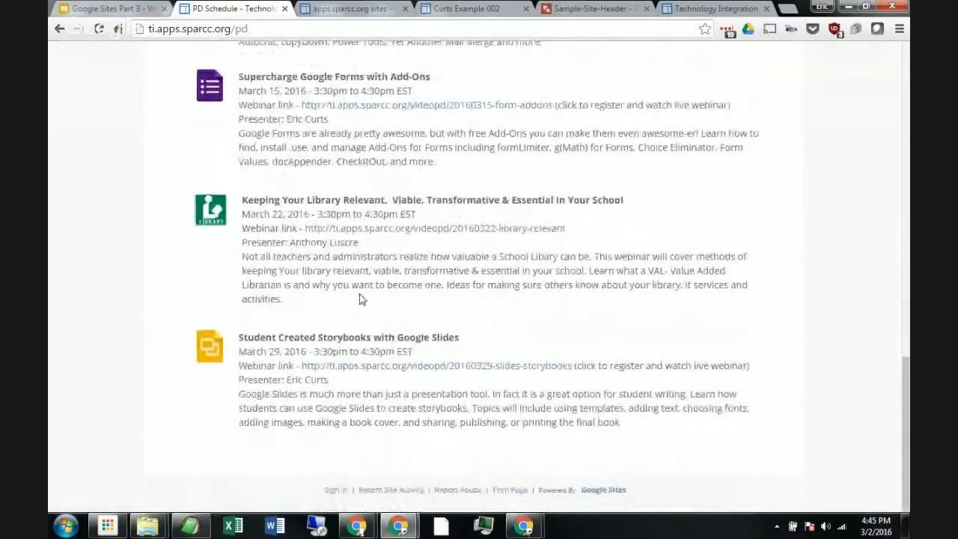
scroll(359, 299, "up", 5)
scroll(361, 301, "down", 6)
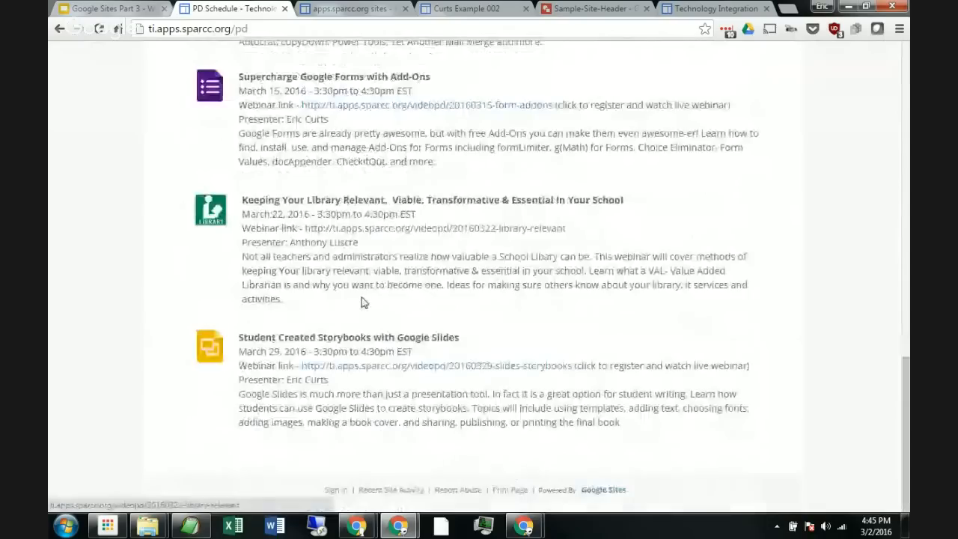
scroll(364, 300, "up", 12)
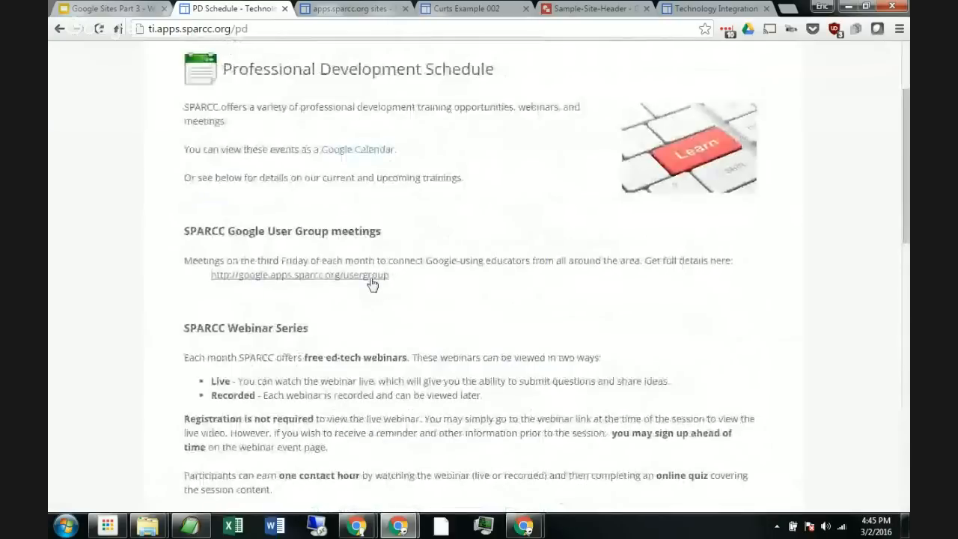
scroll(373, 283, "up", 2)
Step: Browse the Recorded Trainings page, then open the Newsletter page
left_click(365, 153)
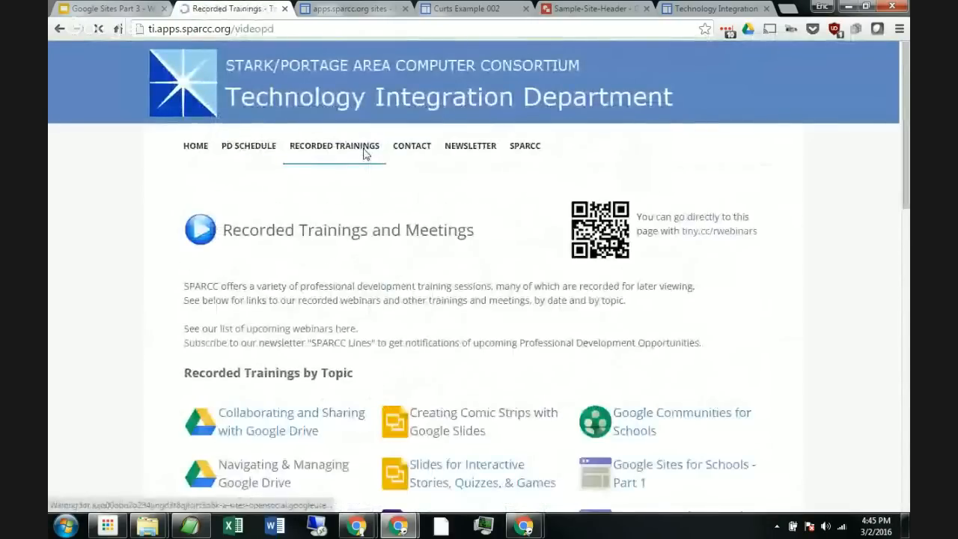
scroll(148, 321, "down", 7)
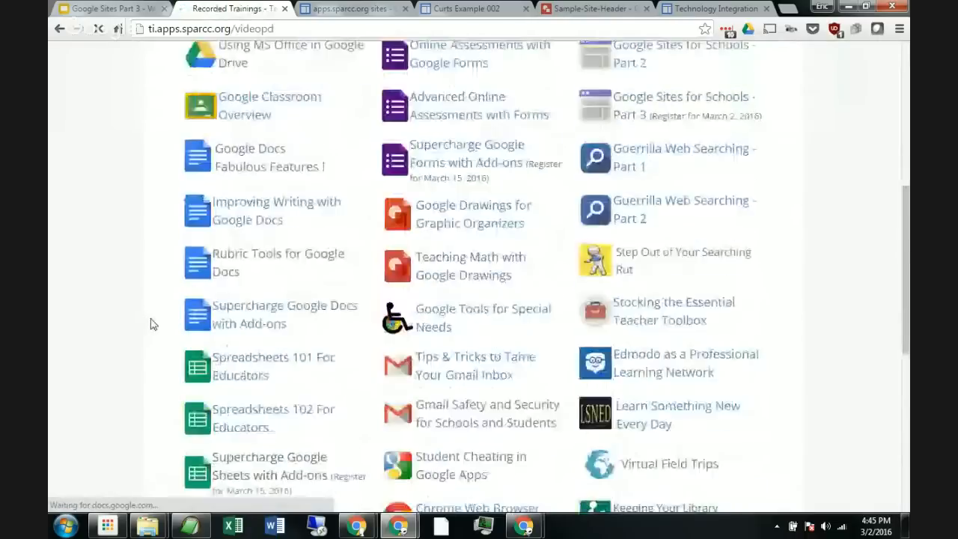
scroll(152, 327, "down", 3)
scroll(161, 329, "up", 10)
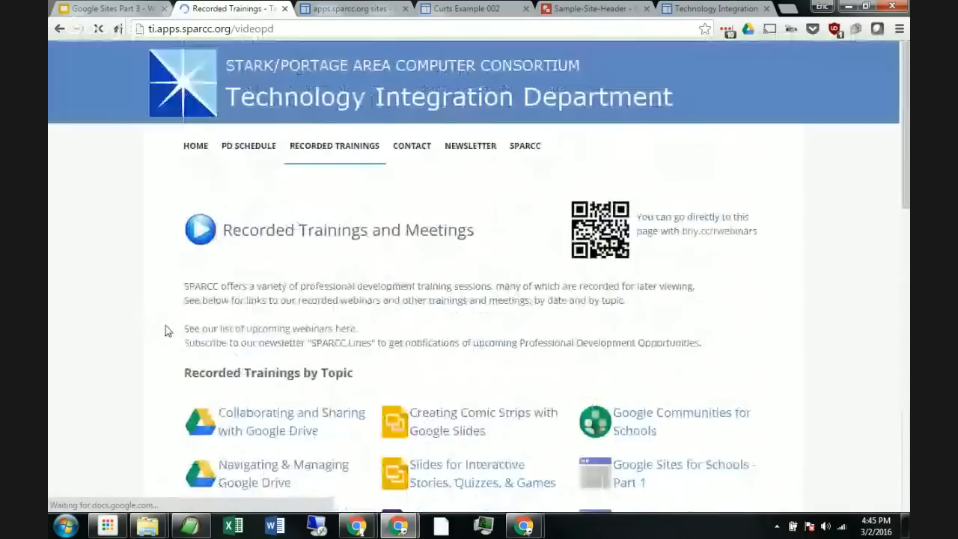
left_click(469, 149)
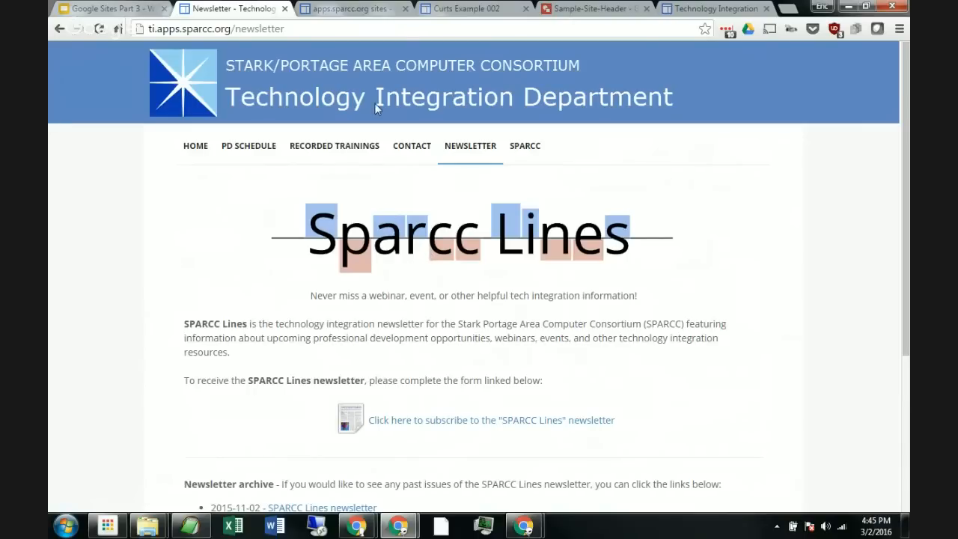
Step: Review the sidebar item choices in the site layout editor, close it without changes, and return to the presentation
left_click(466, 6)
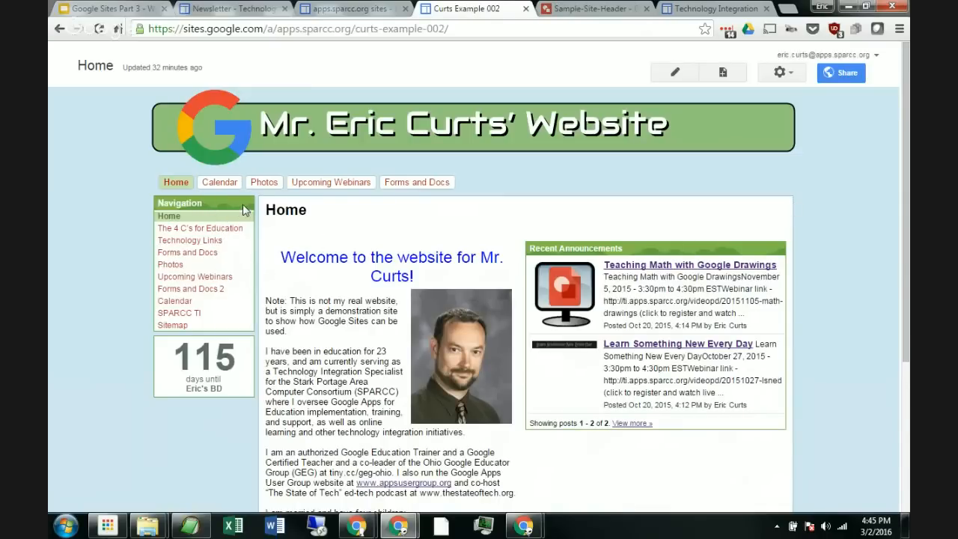
left_click(782, 72)
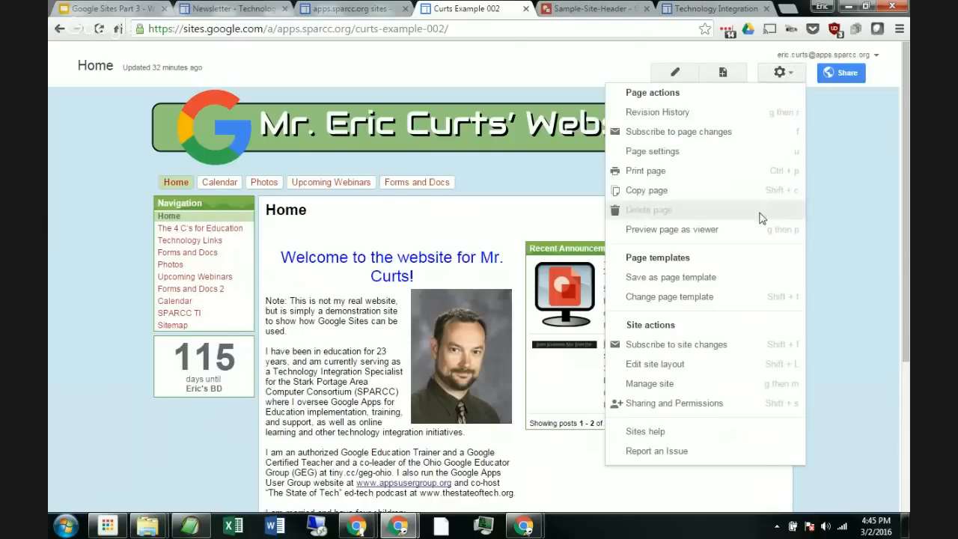
left_click(704, 364)
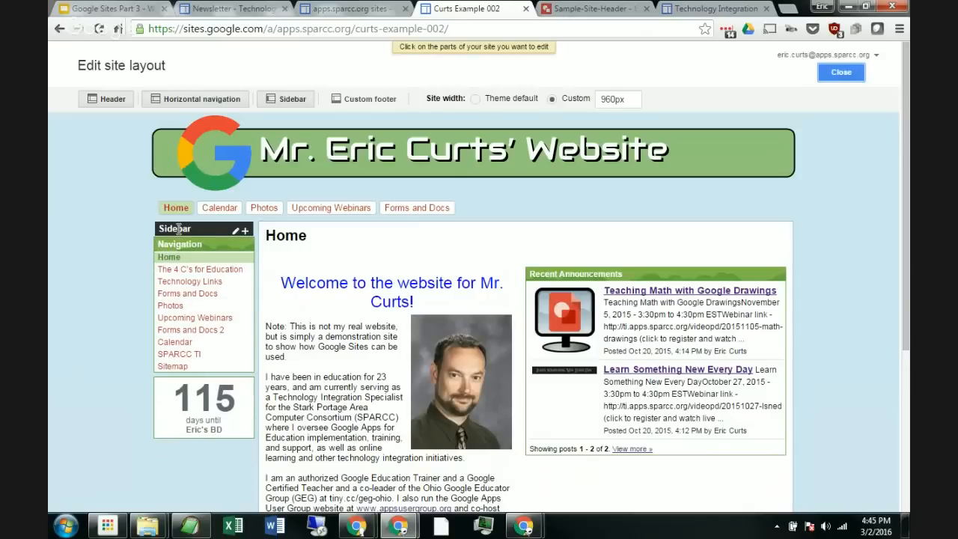
left_click(245, 231)
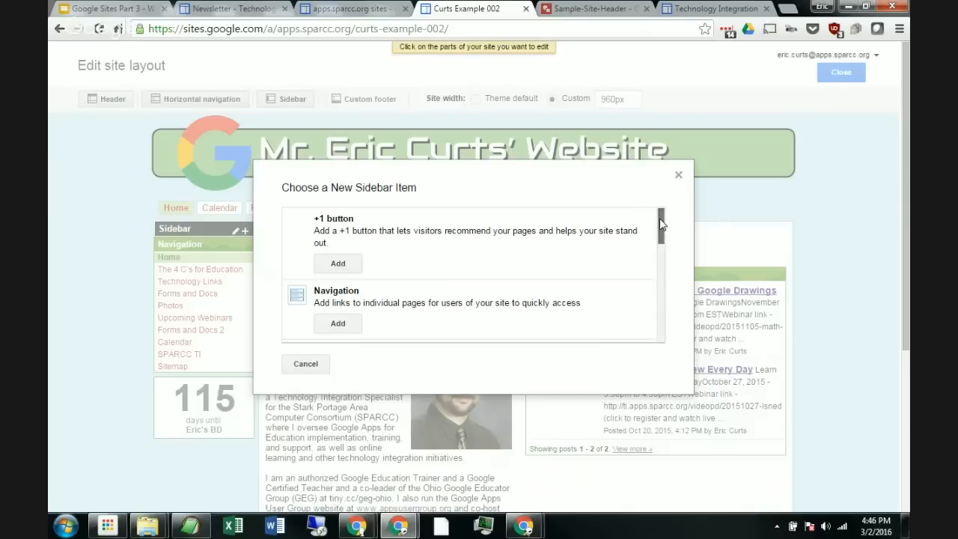
left_click_drag(661, 224, 678, 175)
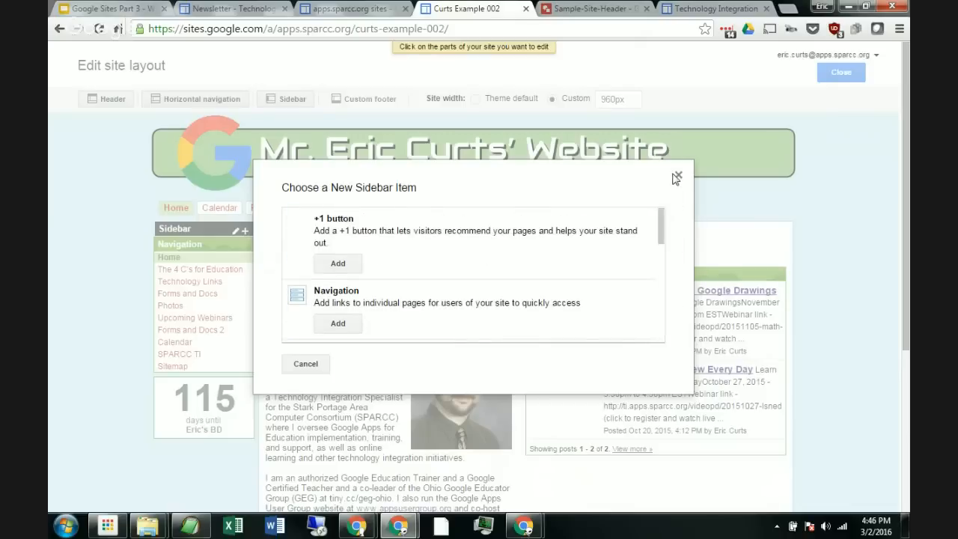
left_click(678, 175)
left_click(841, 72)
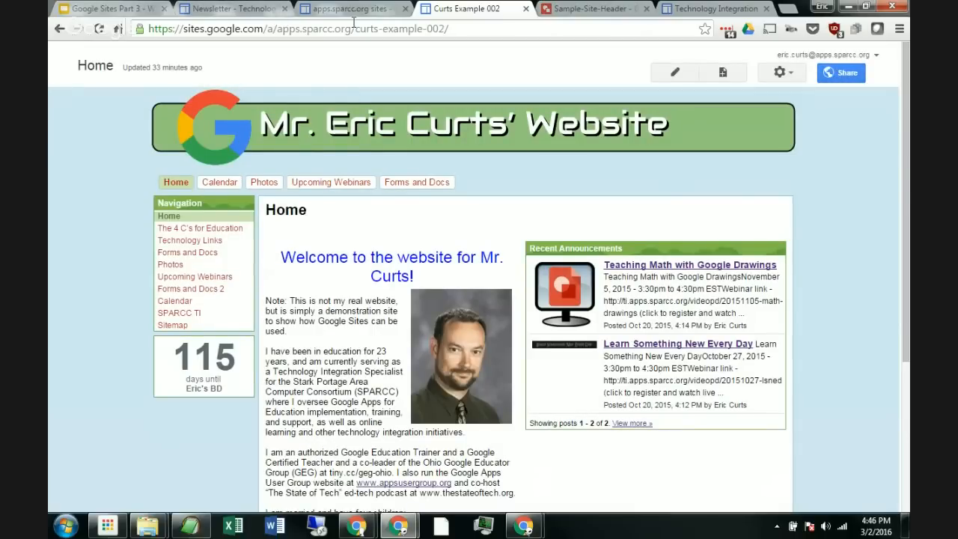
left_click(95, 6)
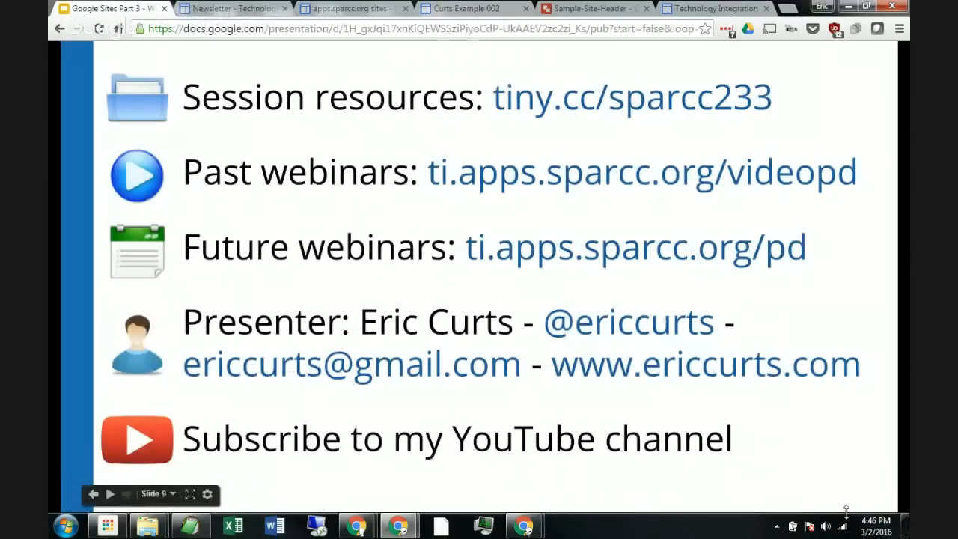